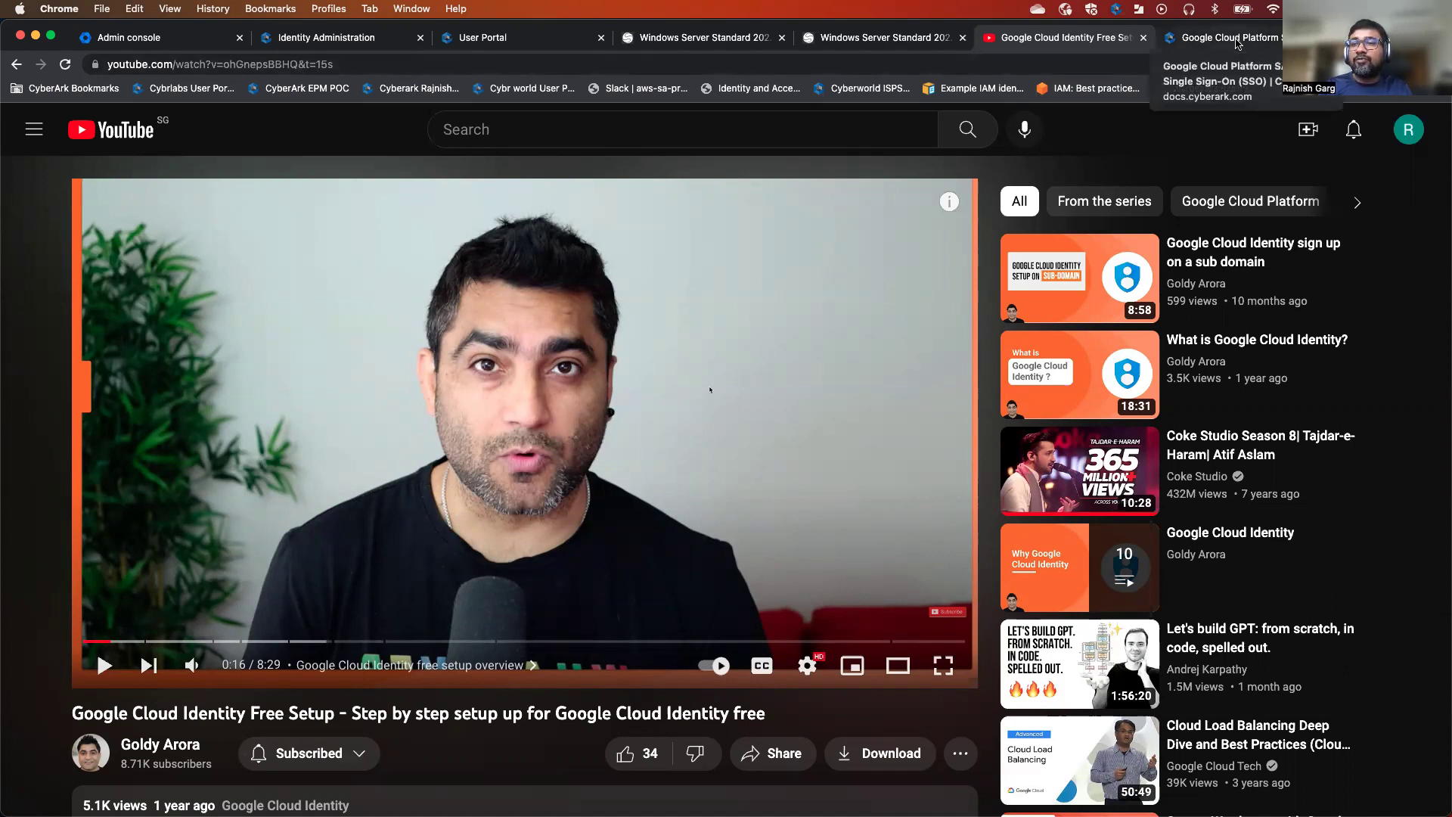
Review the CyberArk documentation on Google Cloud Platform SAML Single Sign-On, from requirements through the provisioning section.
left_click(1239, 44)
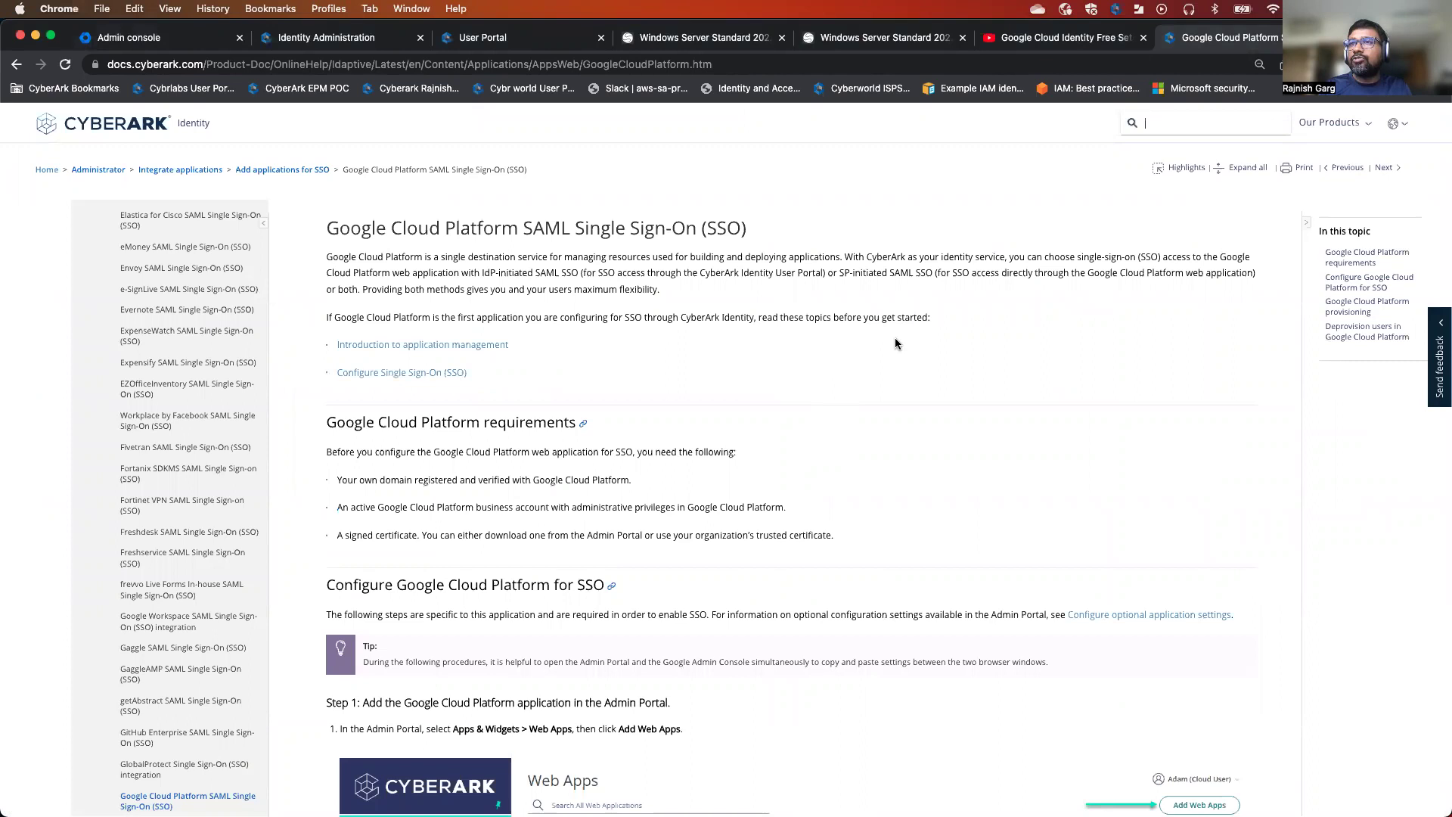
scroll(896, 343, "down", 10)
scroll(895, 343, "down", 1)
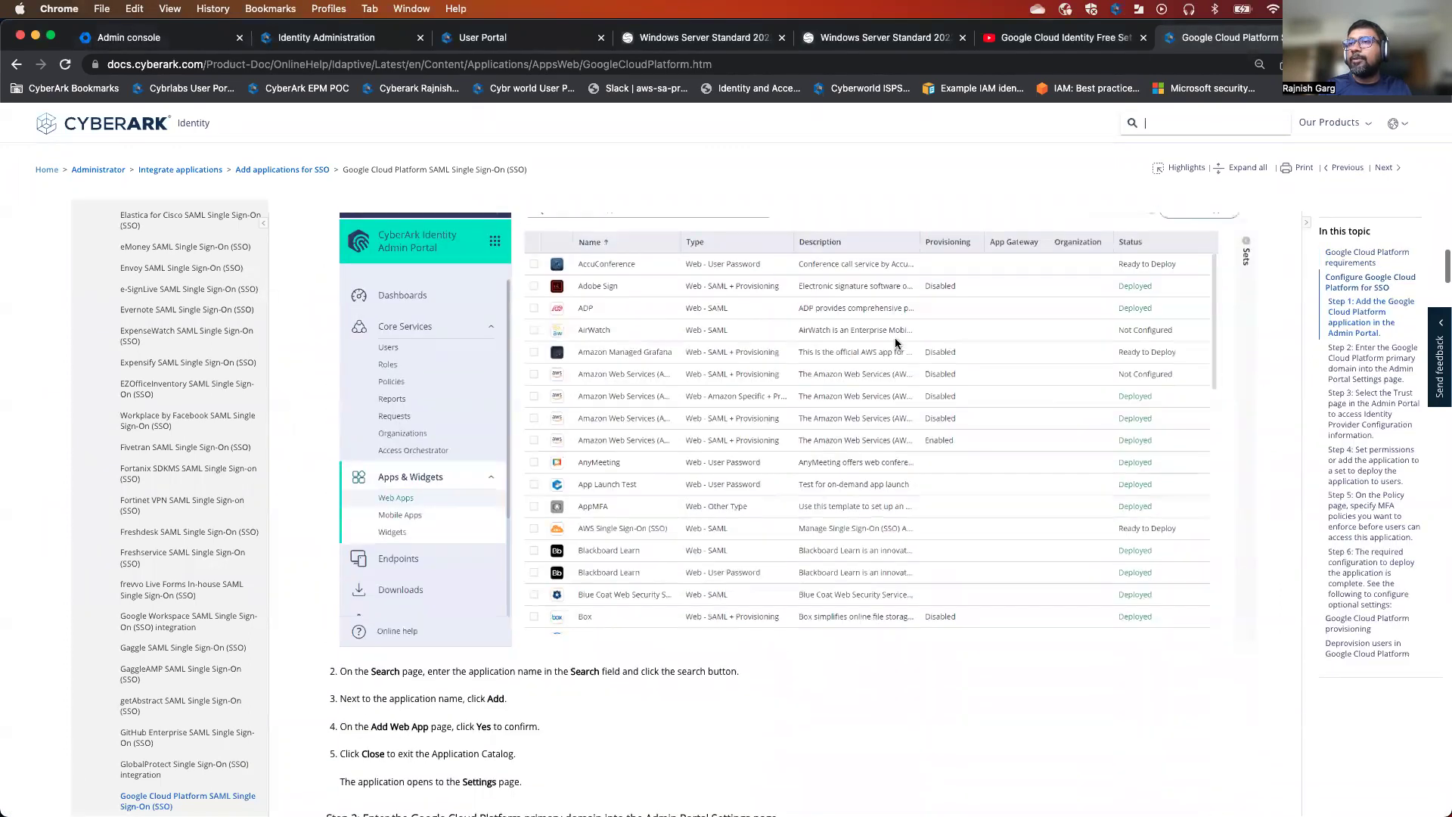
scroll(896, 342, "down", 20)
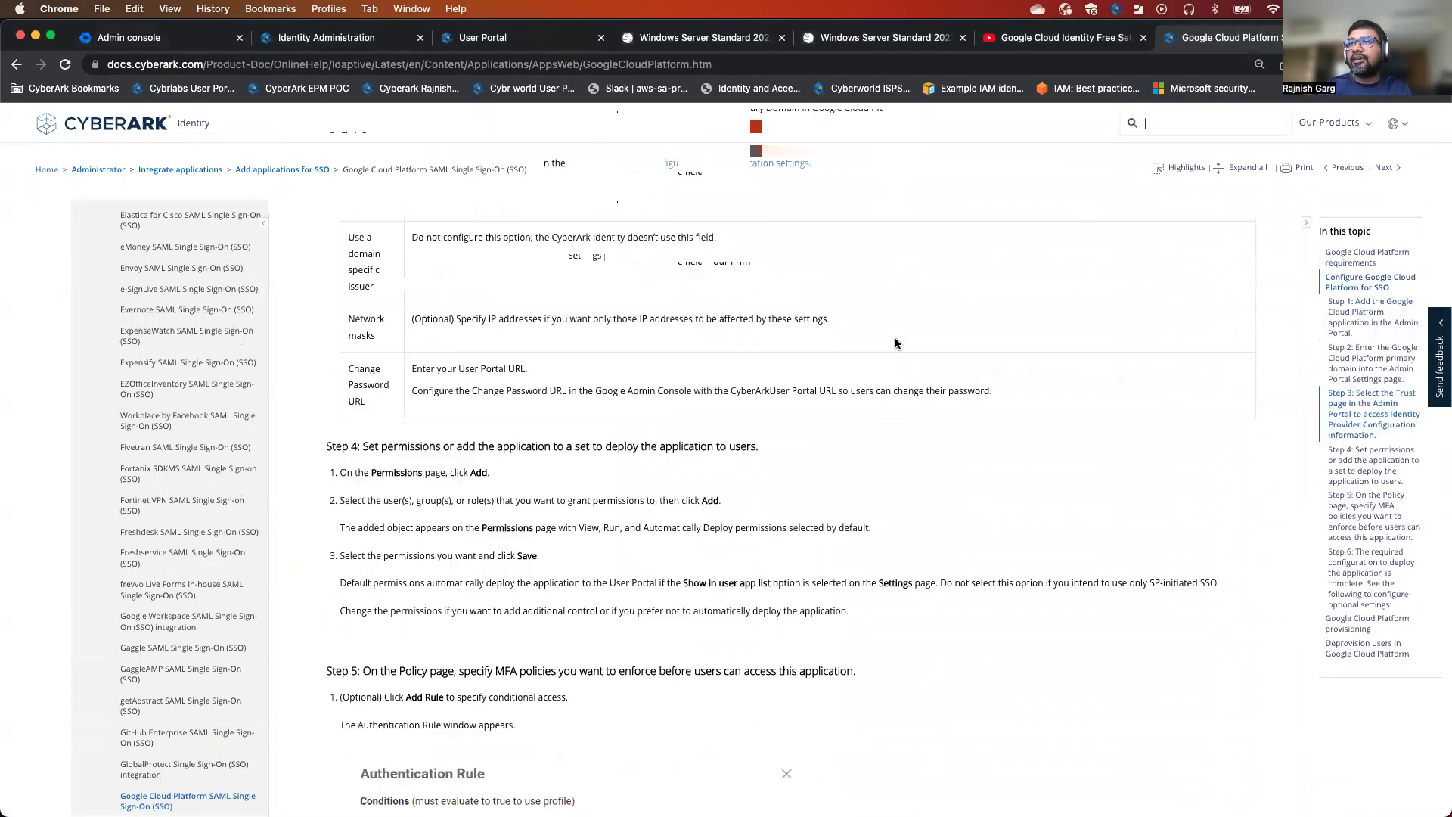
scroll(896, 342, "down", 20)
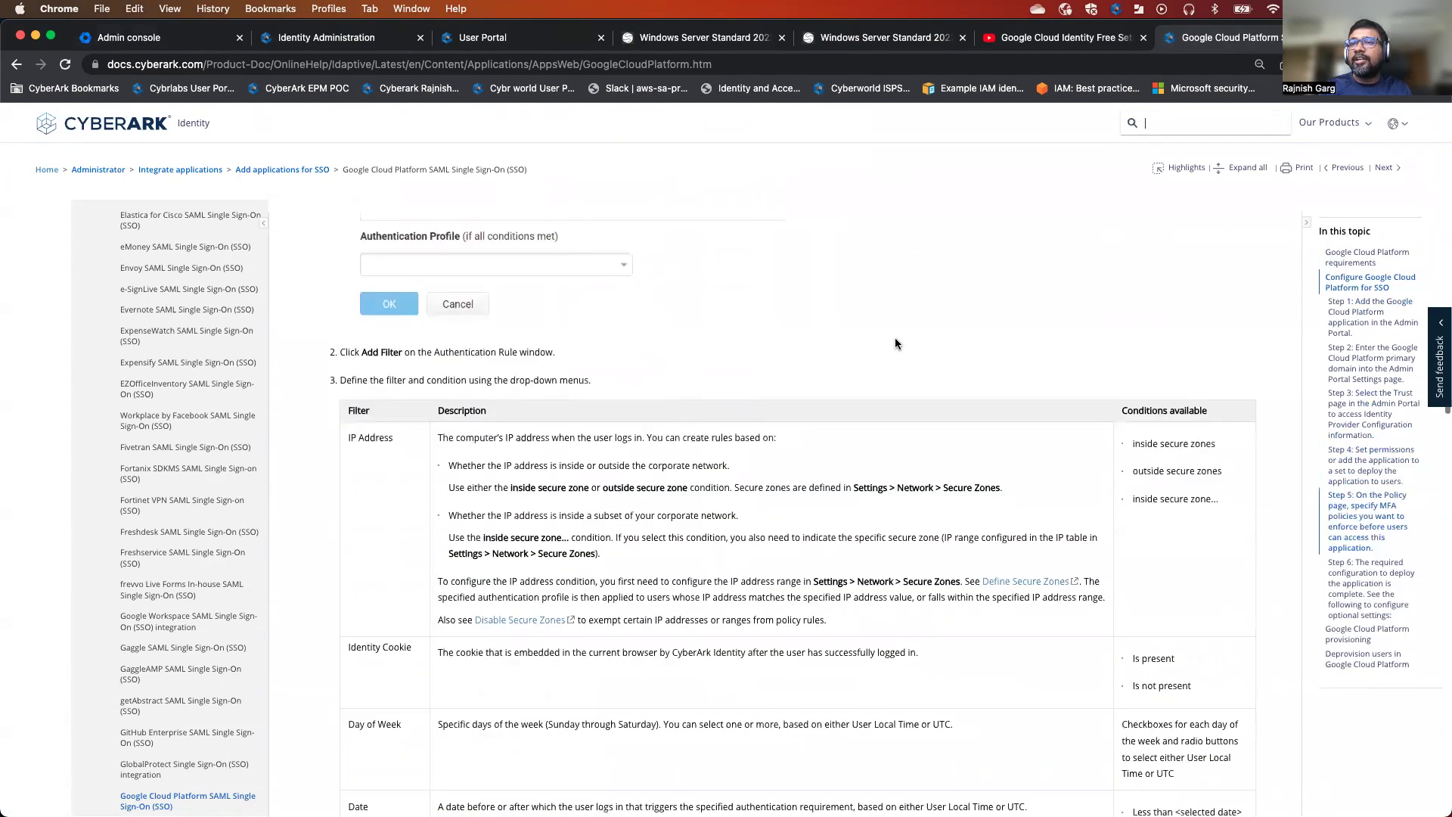
scroll(895, 344, "down", 20)
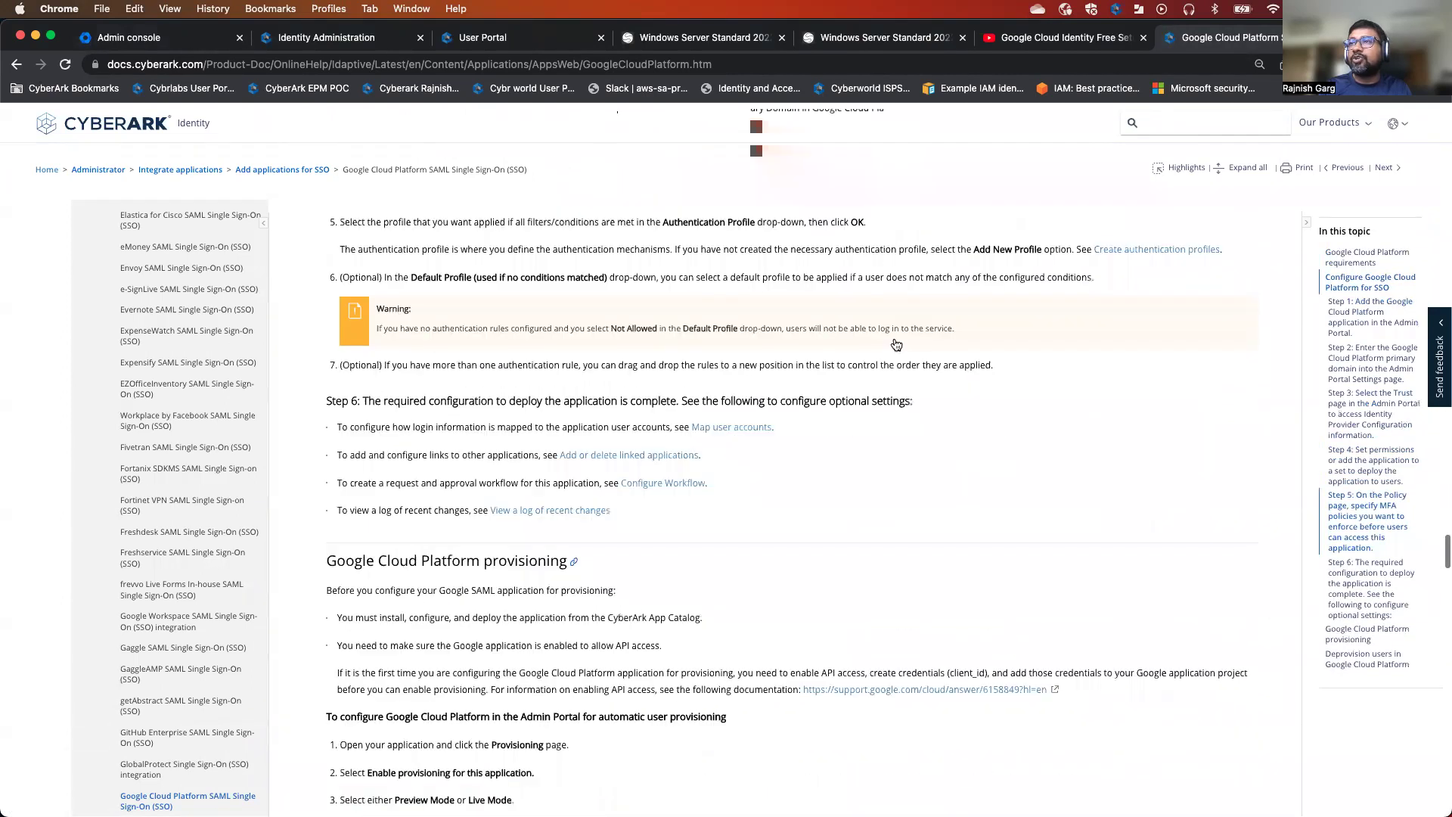
scroll(896, 341, "down", 15)
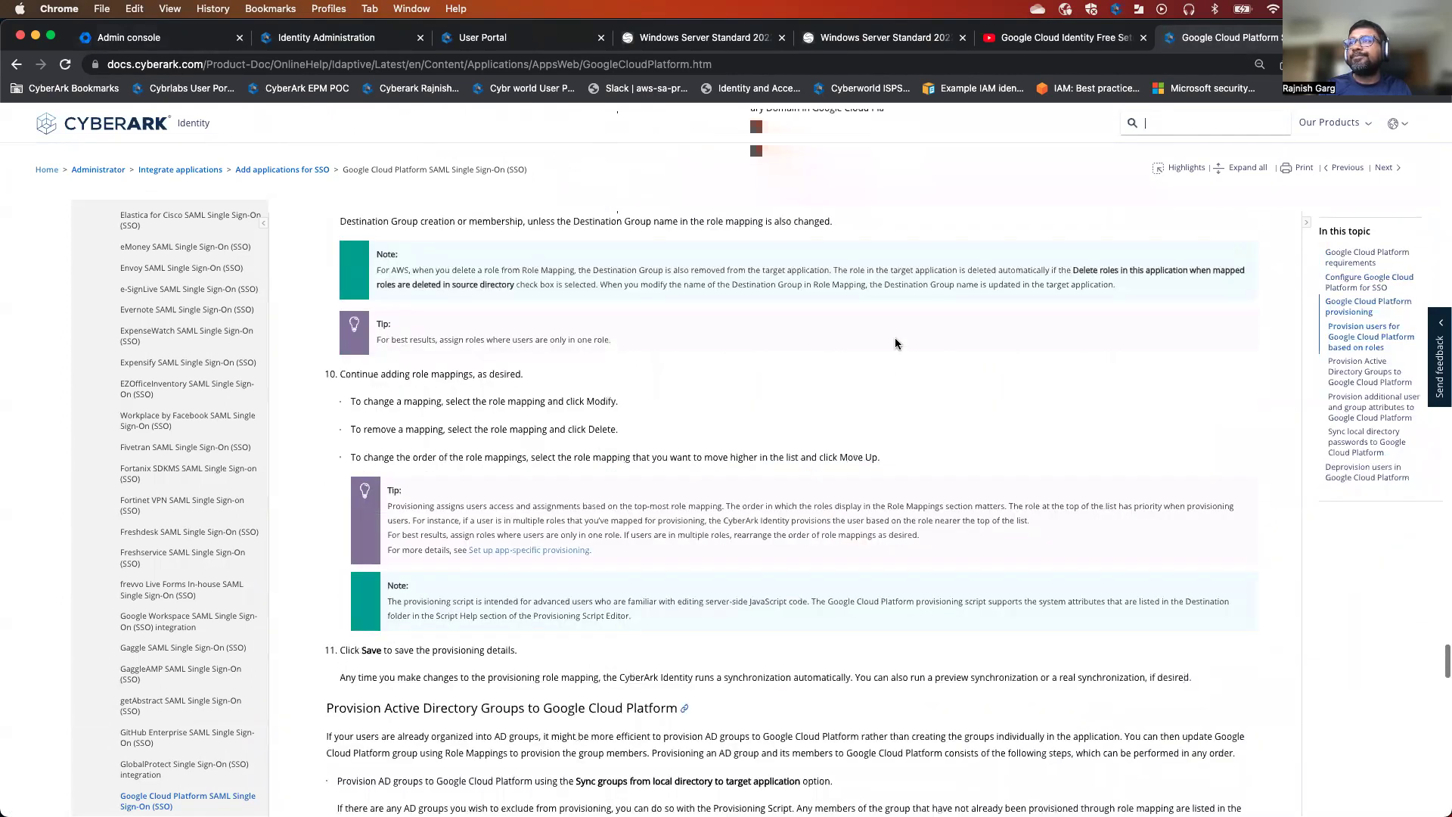
scroll(896, 344, "up", 20)
scroll(895, 344, "up", 15)
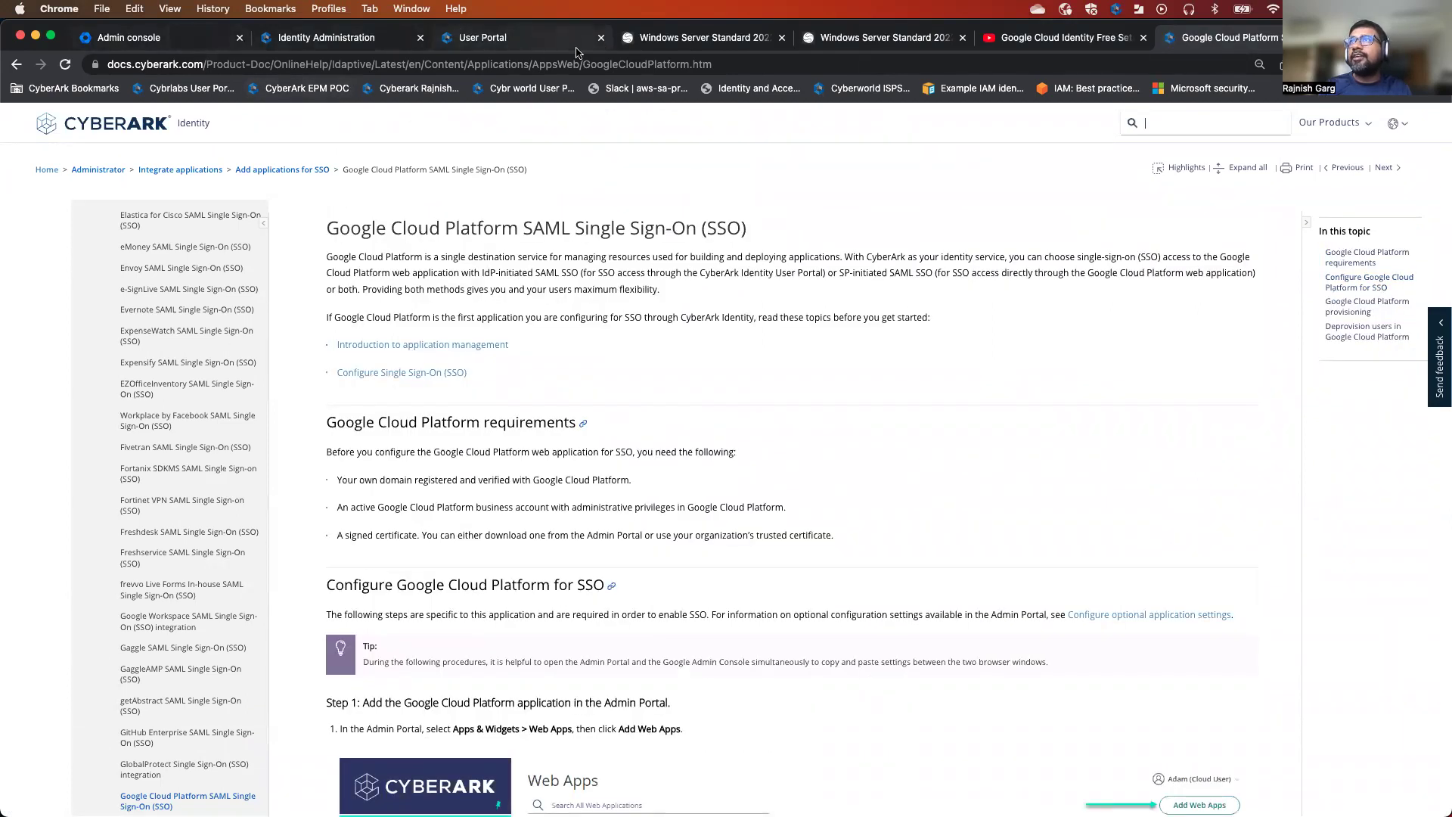
Switch to the second Windows Server virtual machine and sign in as the domain Administrator with the account password.
left_click(659, 43)
left_click(878, 37)
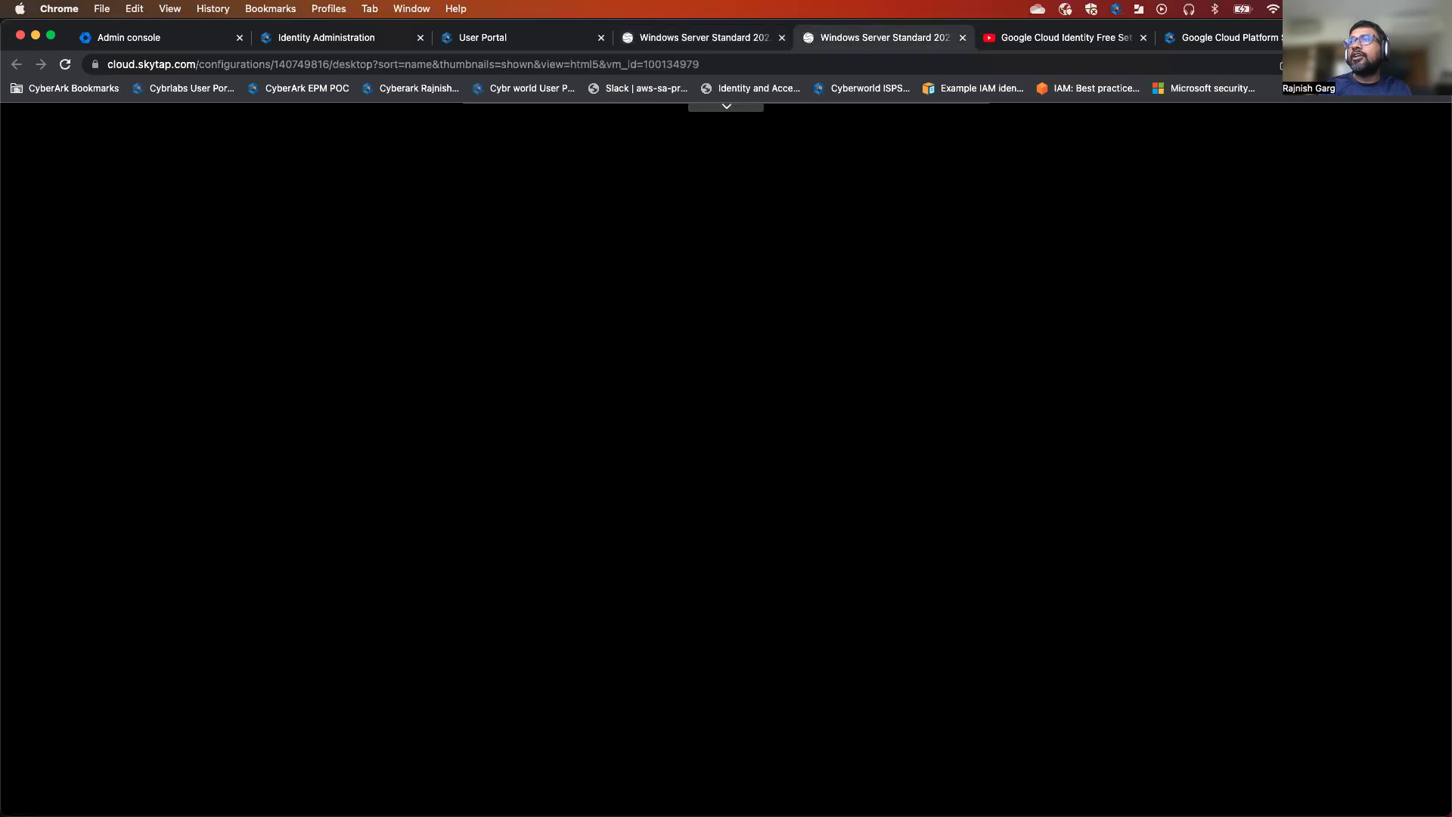
left_click(726, 109)
left_click(605, 119)
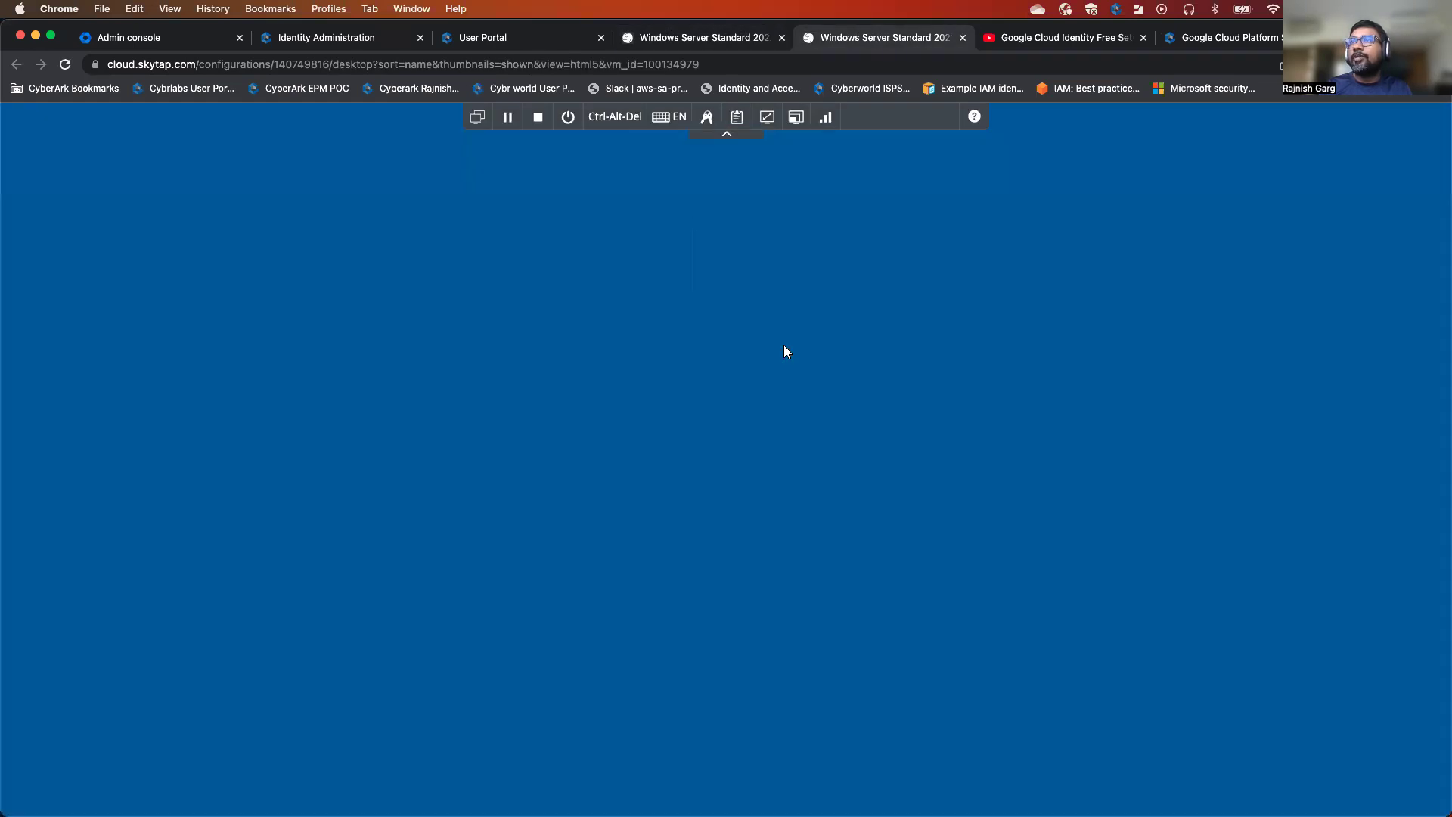
type("•••••")
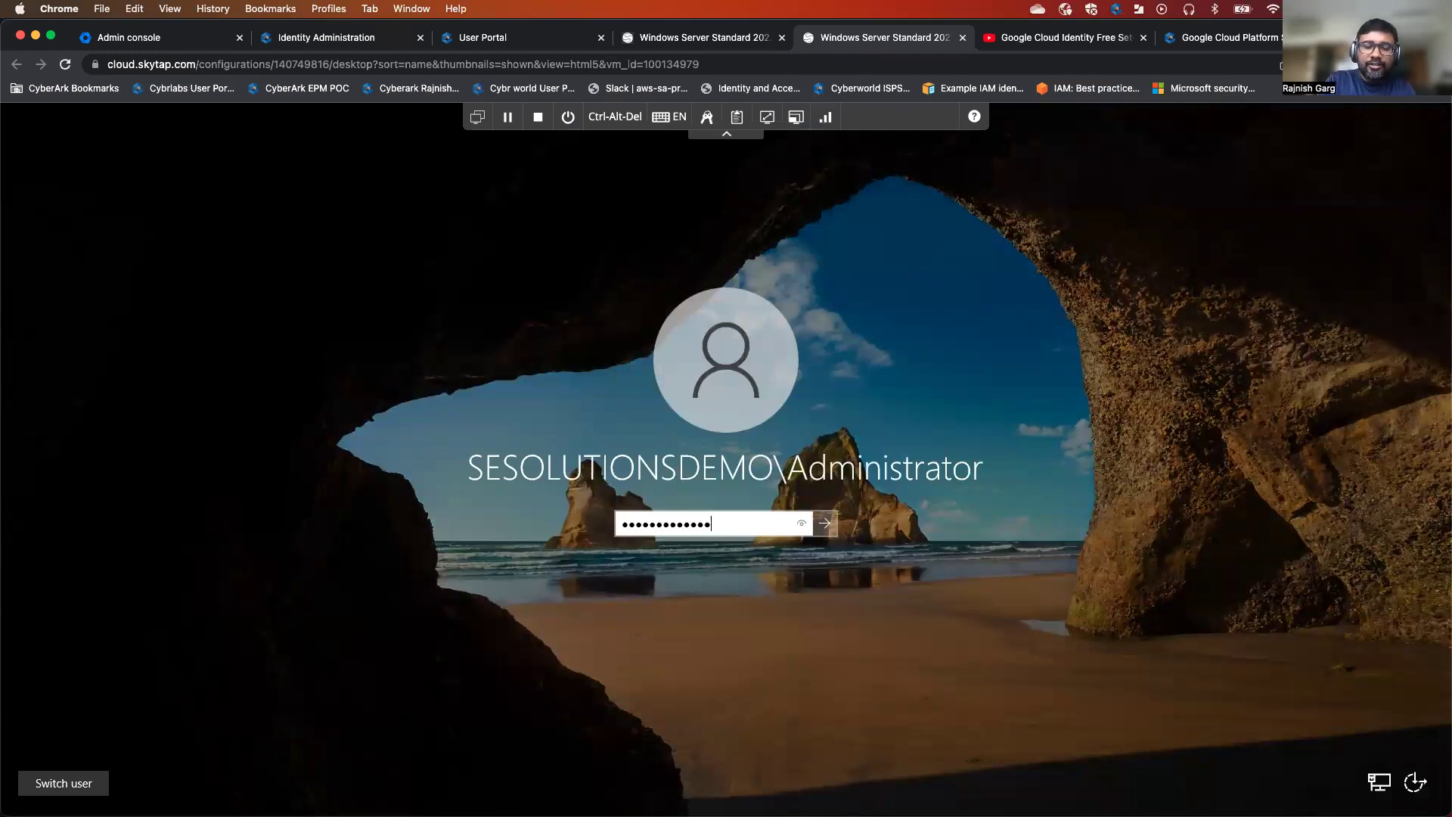
key("Return")
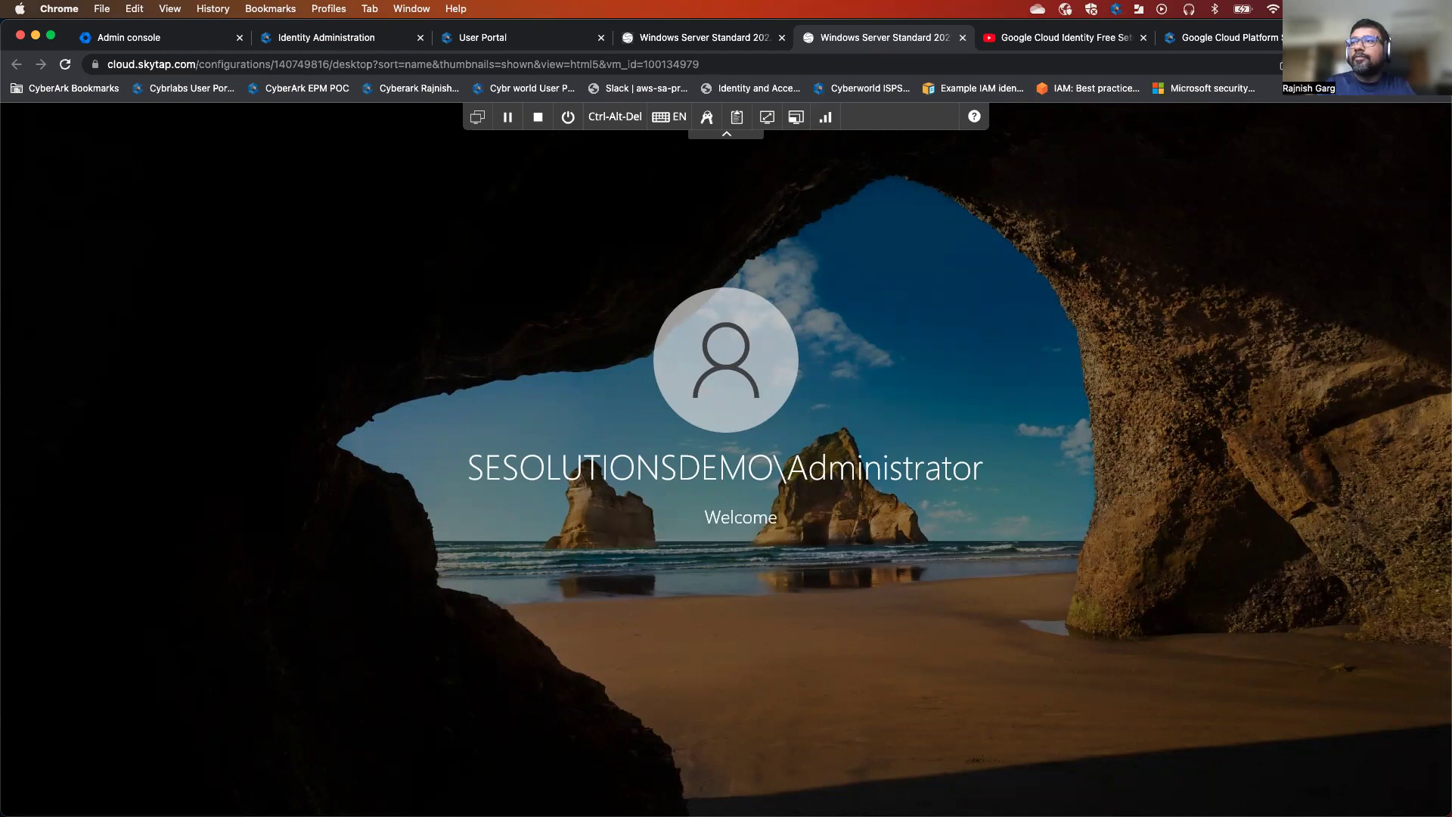
Open Active Directory Users and Computers on the server and look through the Users container of sesolutionsdemo.com.
left_click(110, 802)
type("active")
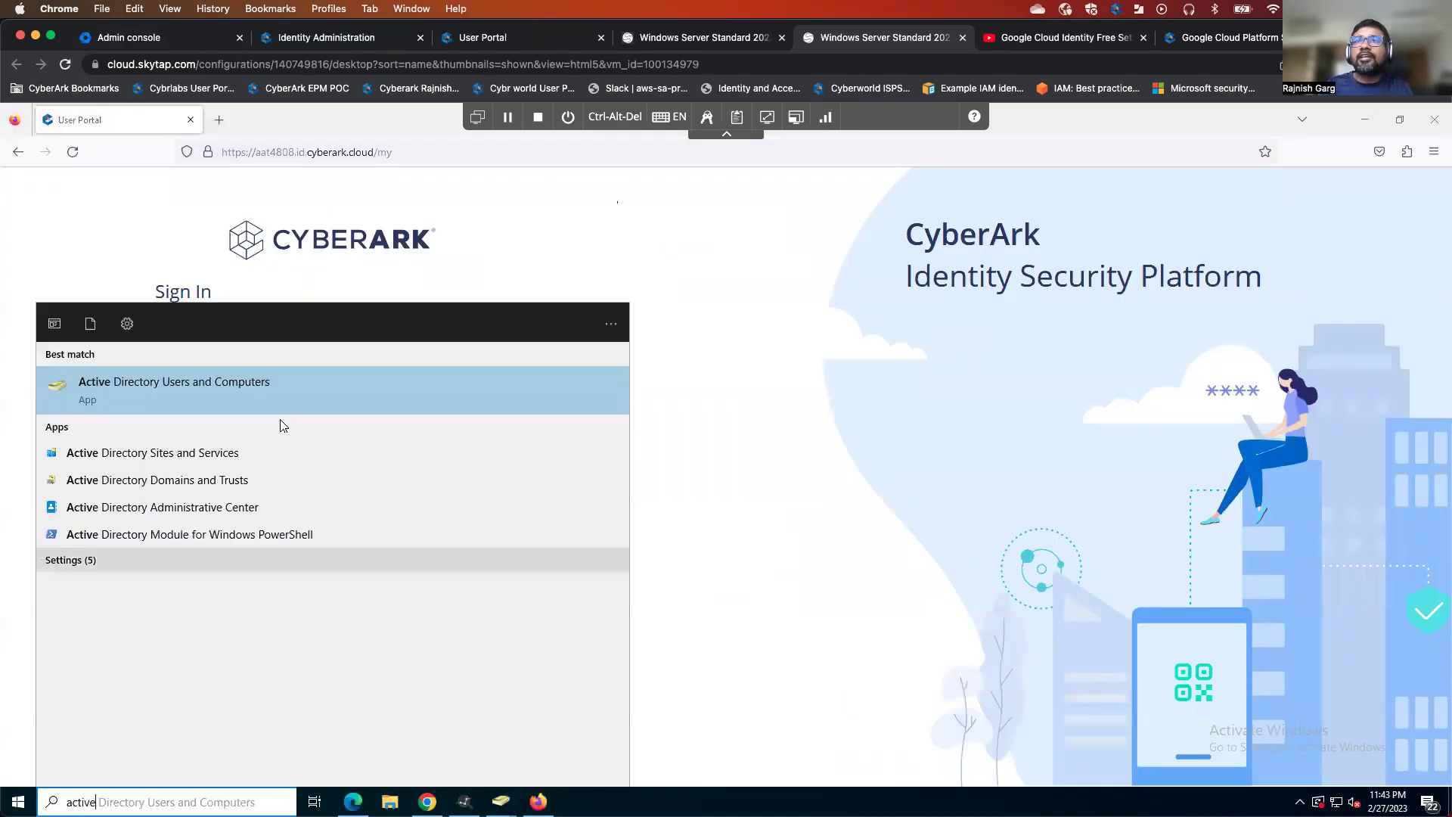
left_click(232, 382)
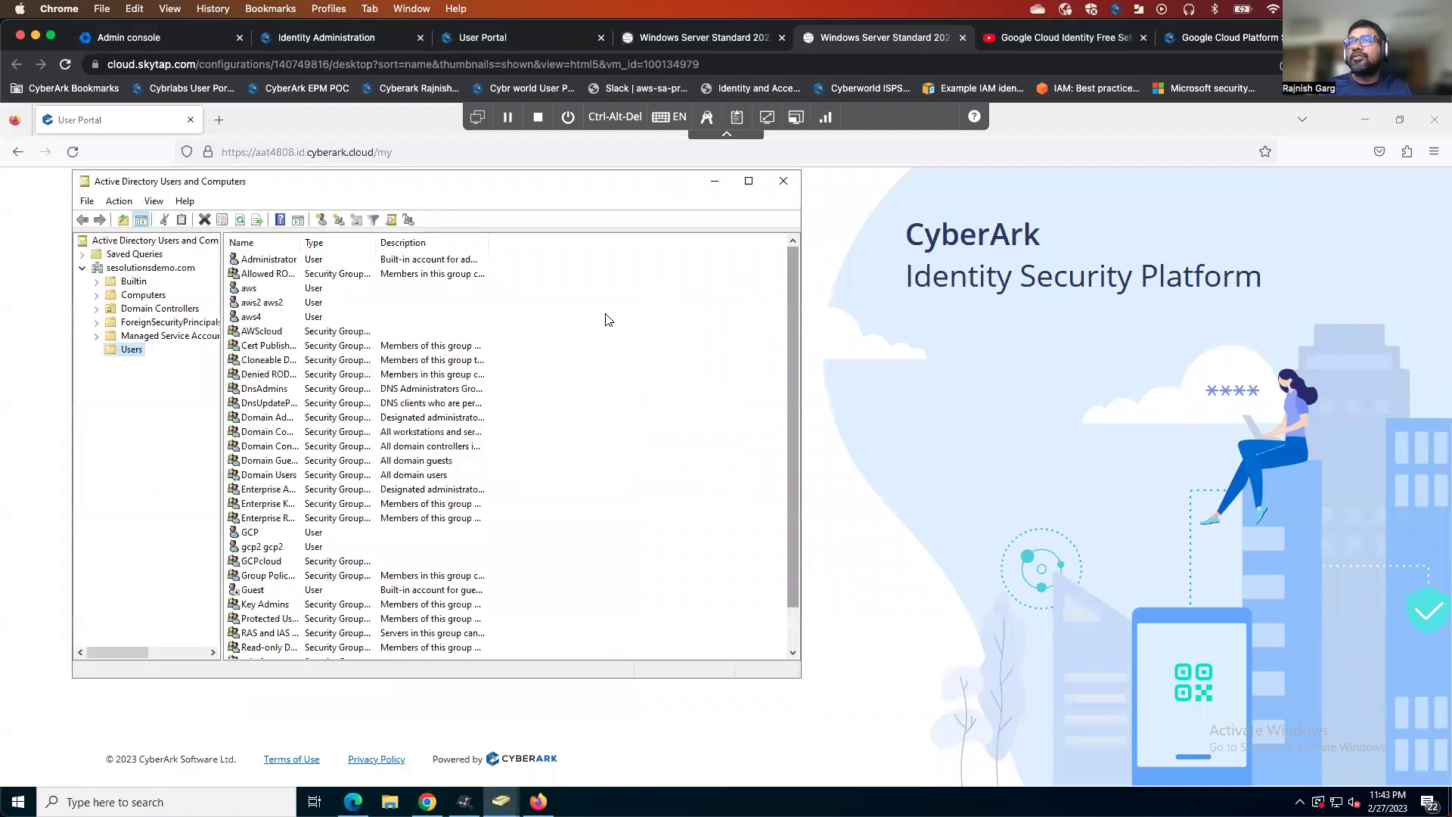
left_click(174, 269)
left_click(132, 349)
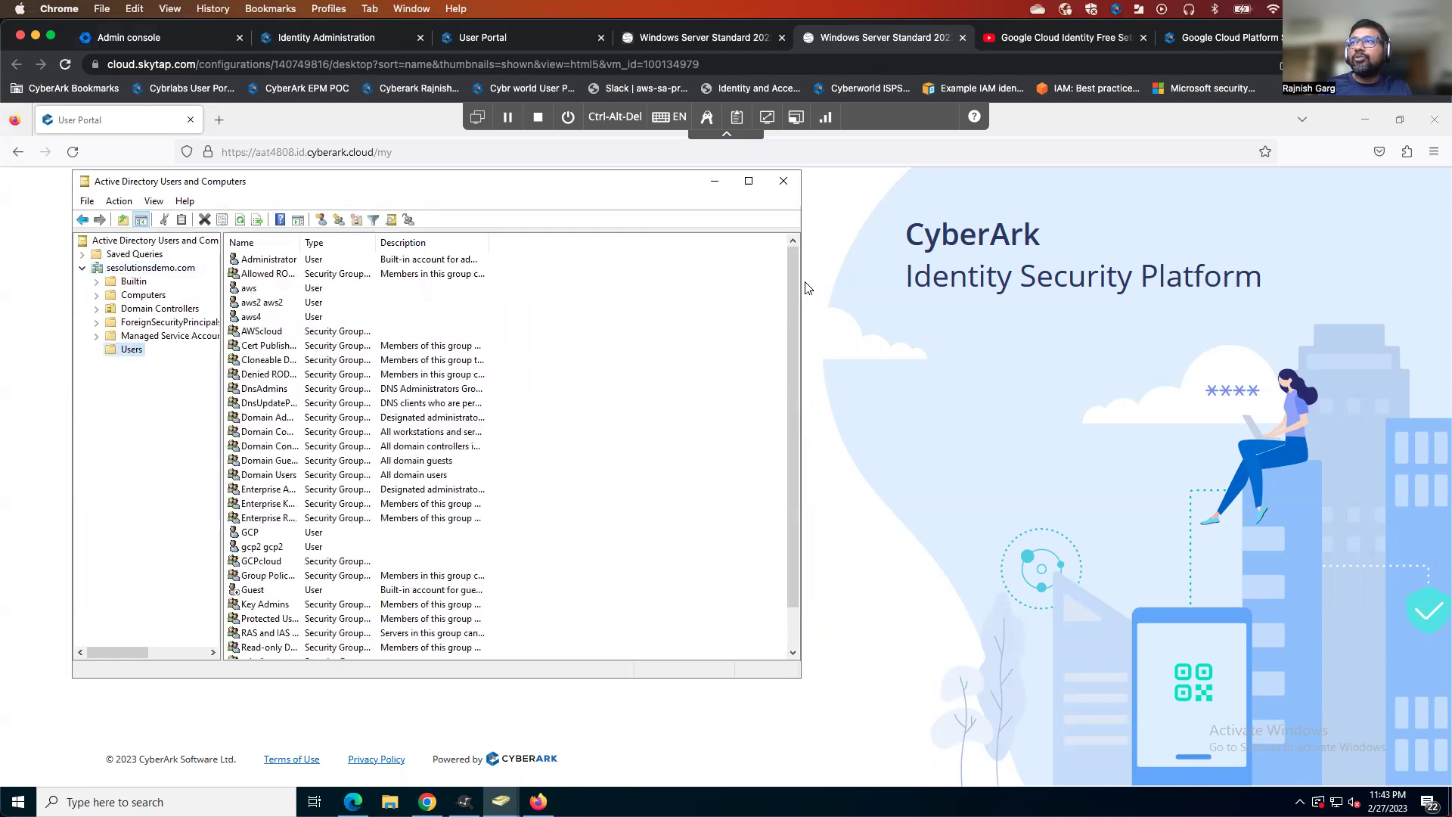
scroll(793, 316, "down", 1)
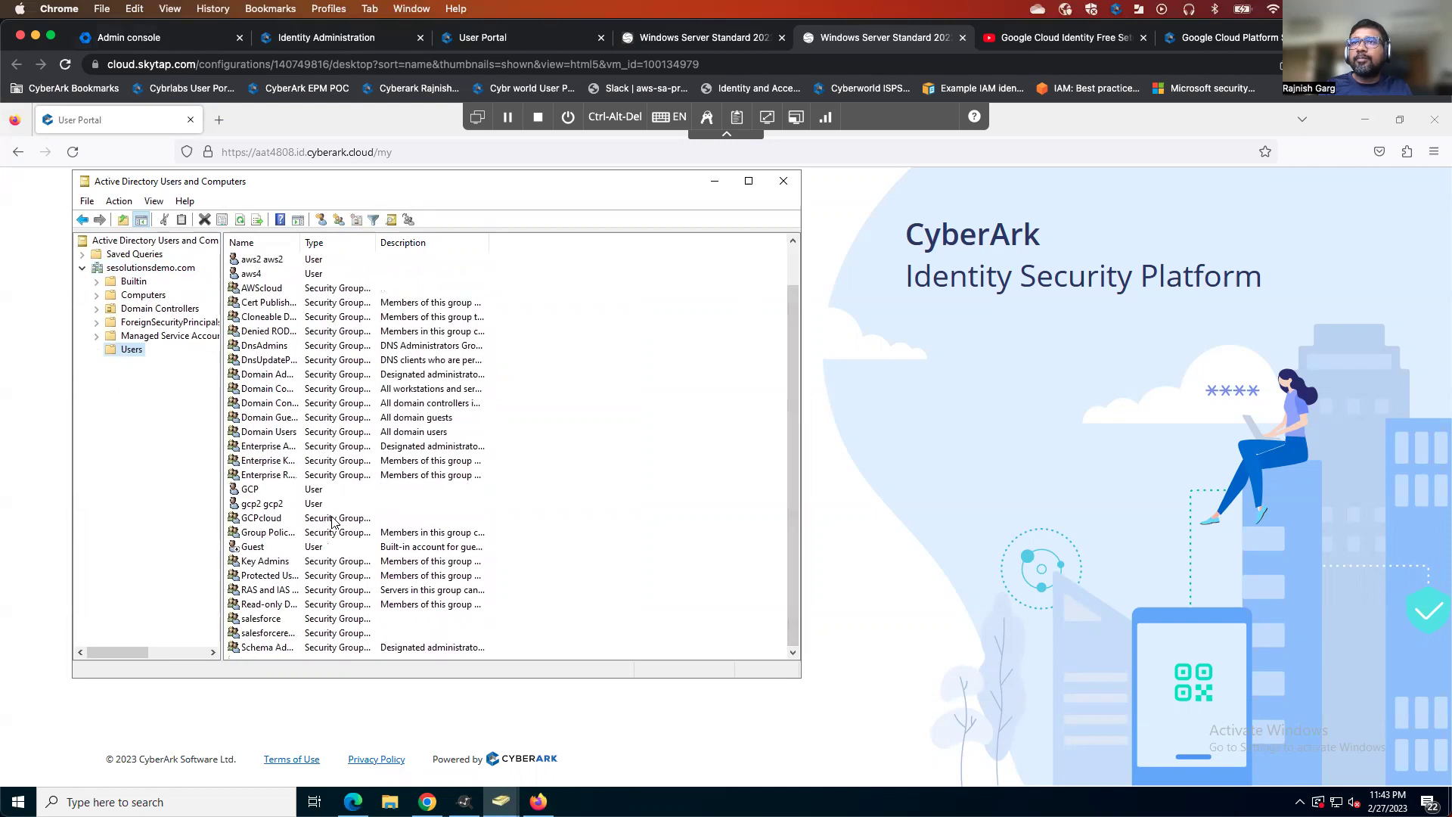
Inspect the GCP user and the member list of the GCPcloud security group, then close Active Directory Users and Computers.
left_click(260, 492)
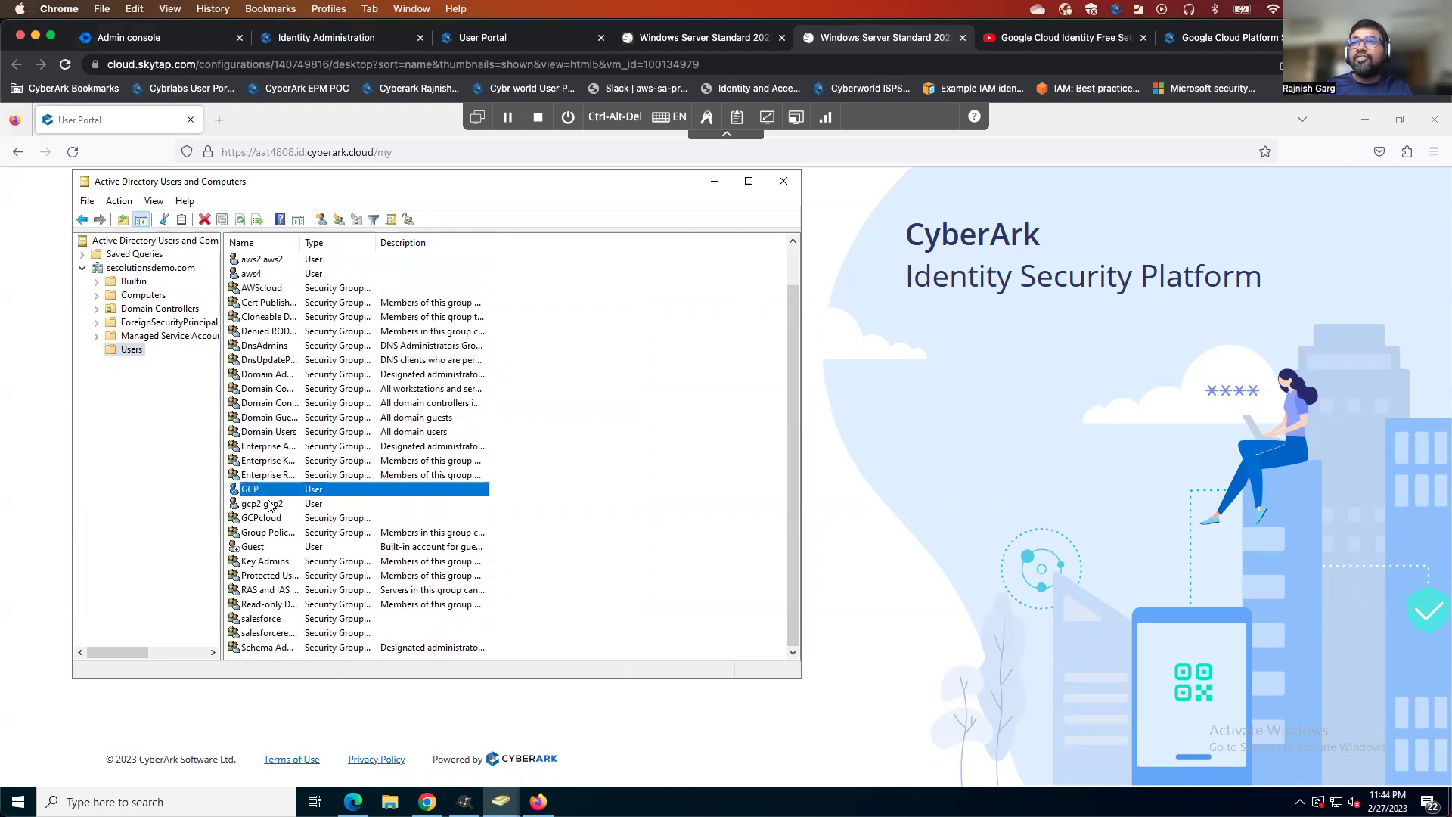
double_click(259, 521)
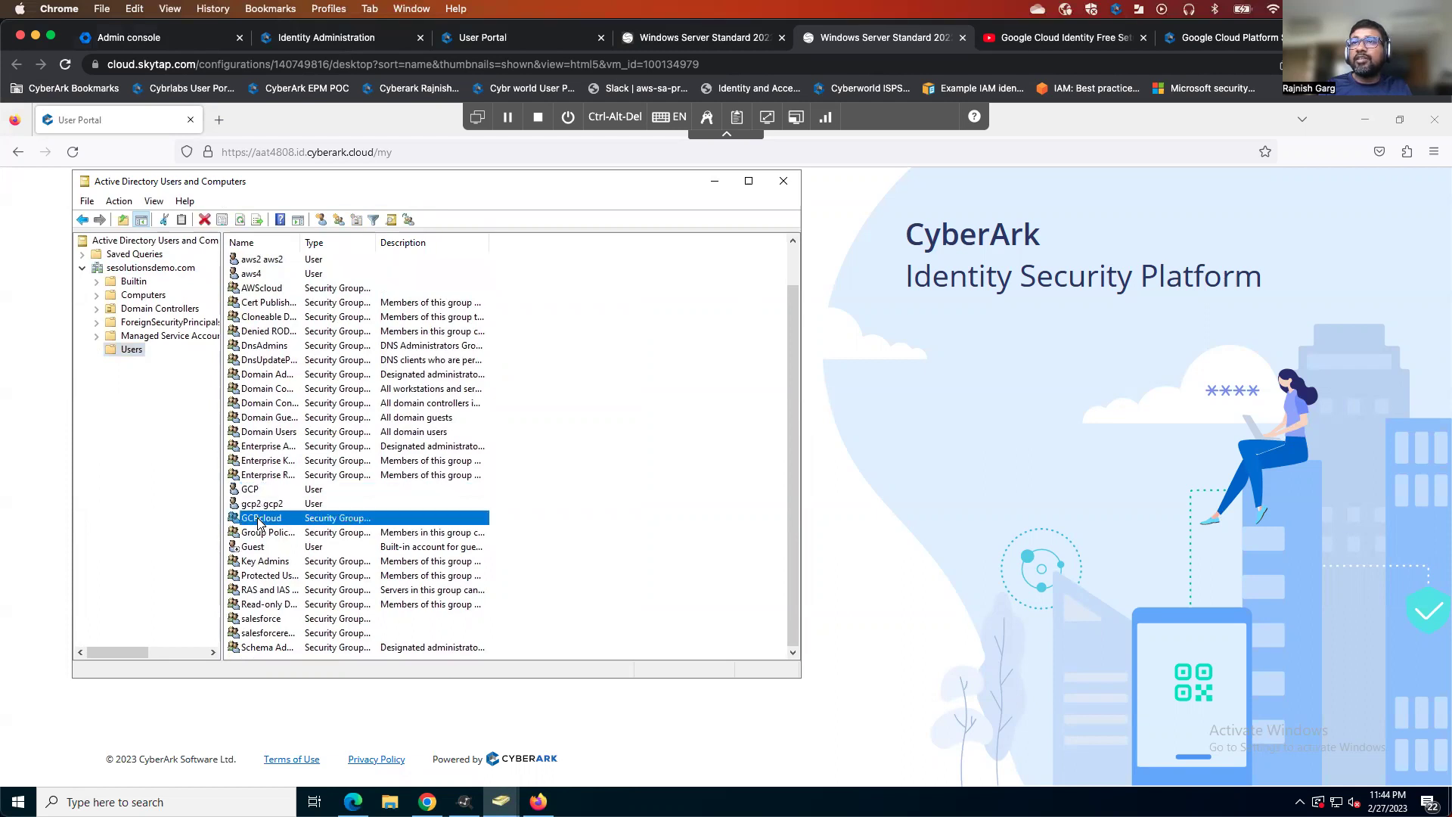
left_click(349, 291)
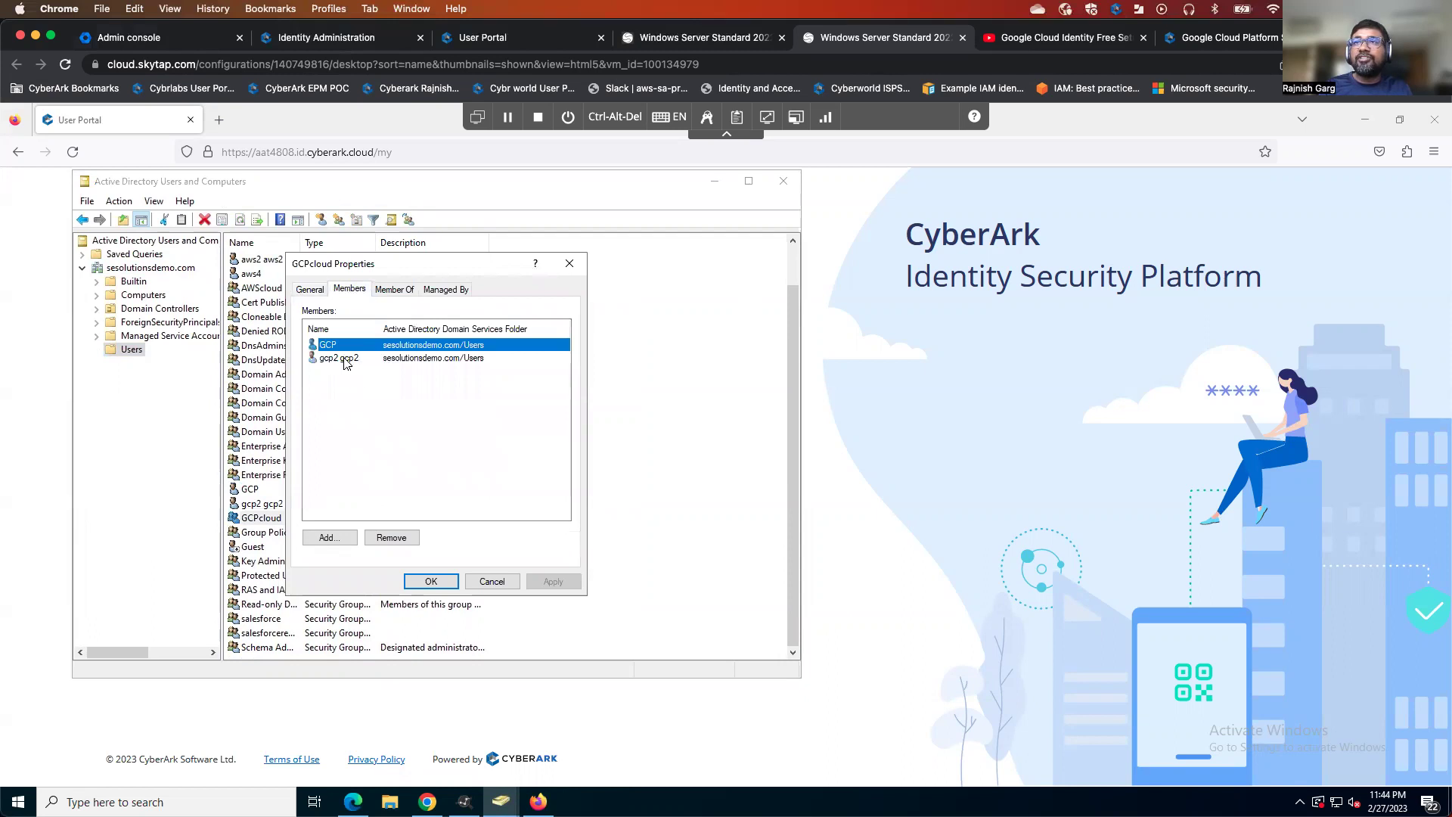
left_click(493, 581)
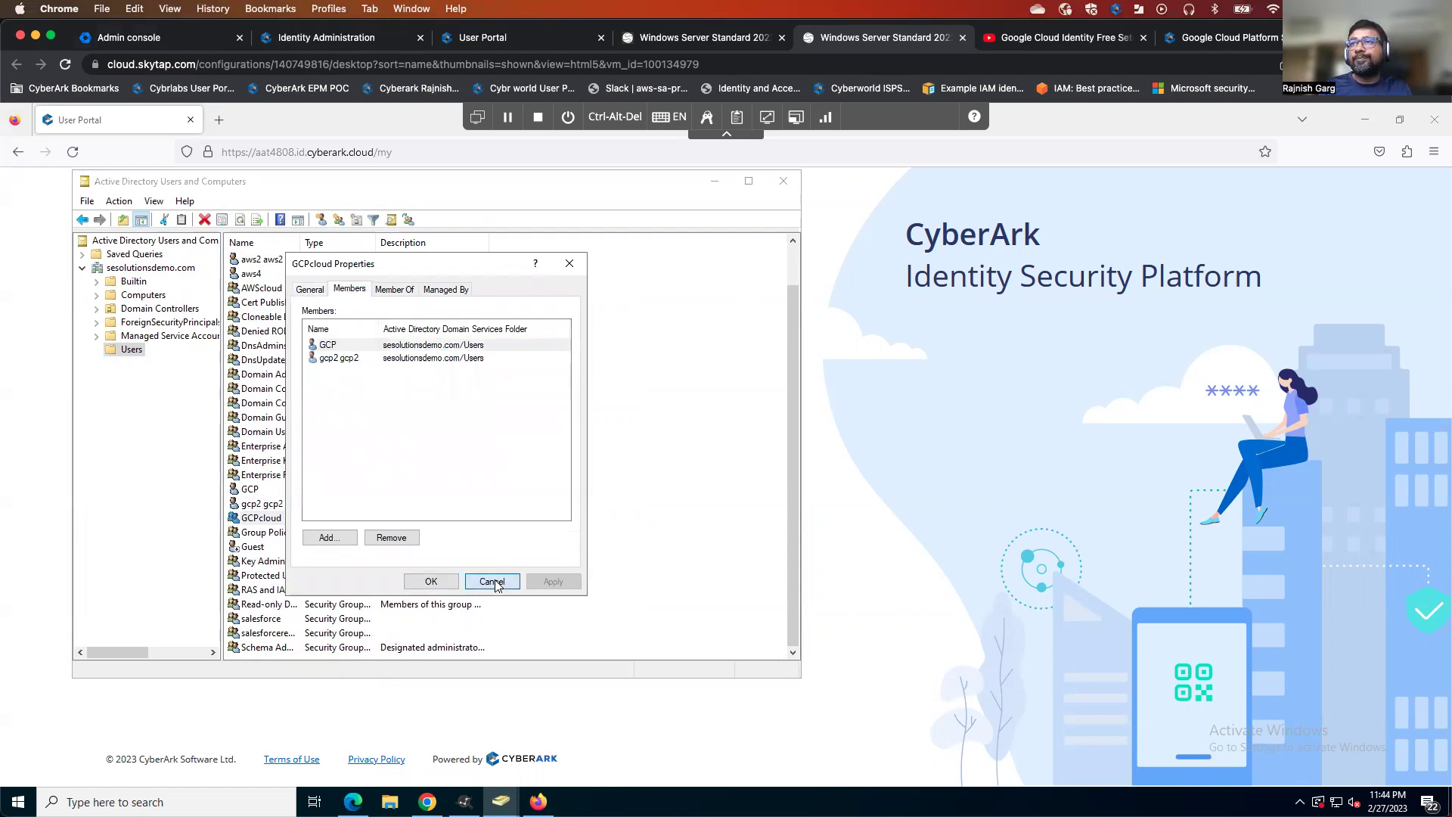
left_click(783, 181)
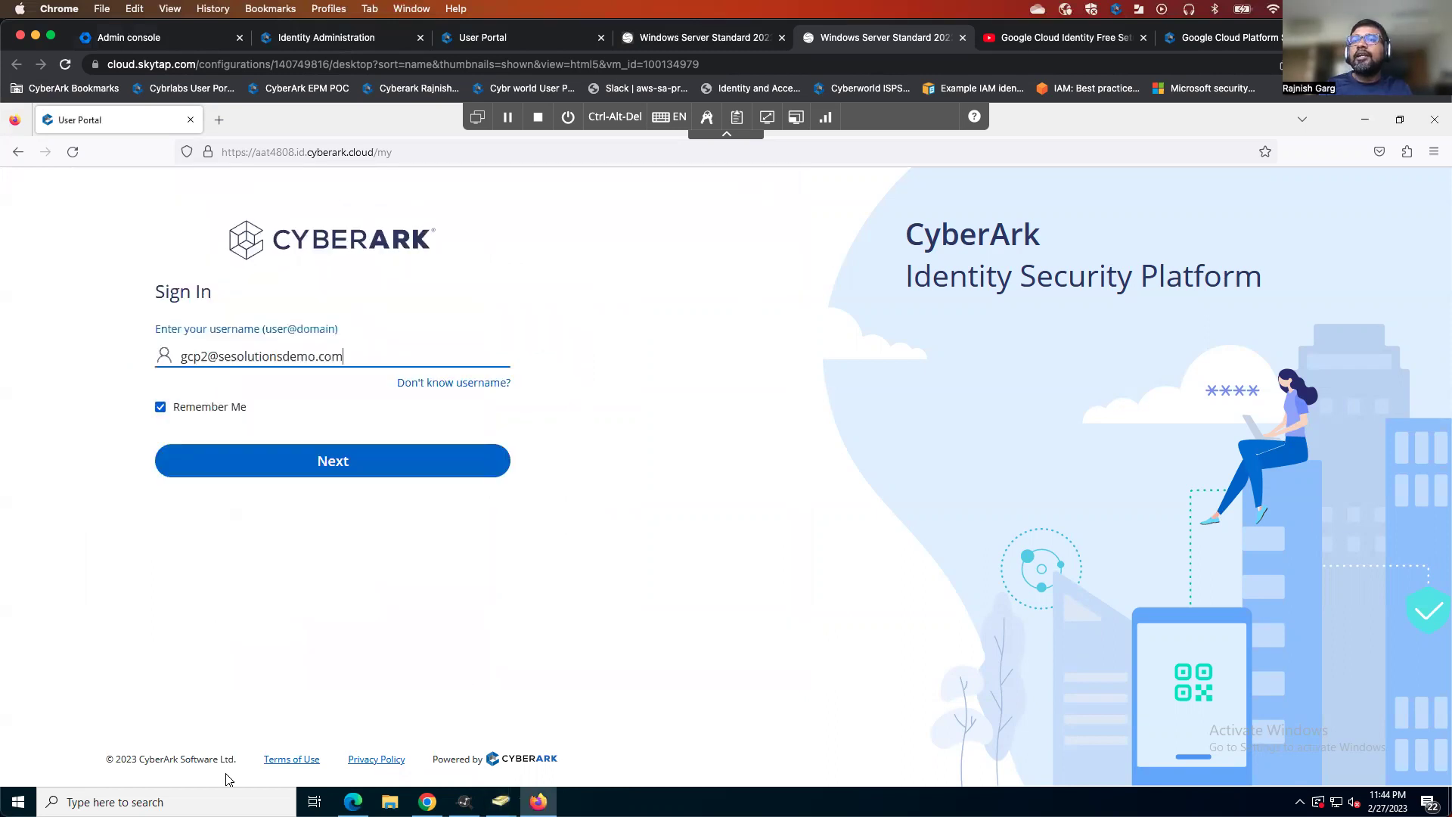
Open CyberArk Identity Connector Configuration, check its status and connector settings, and close it.
left_click(148, 800)
type("iden")
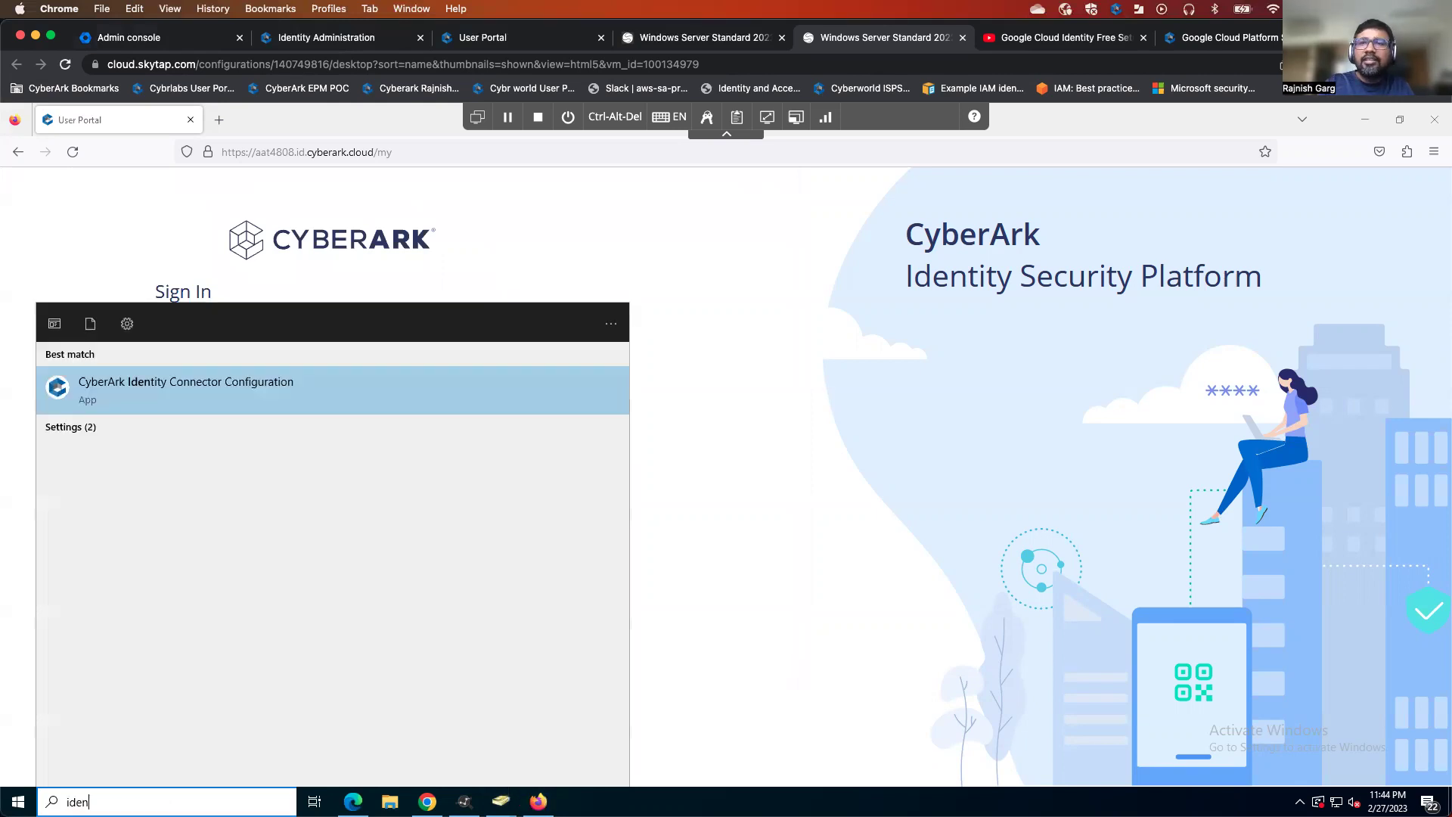
type("tu")
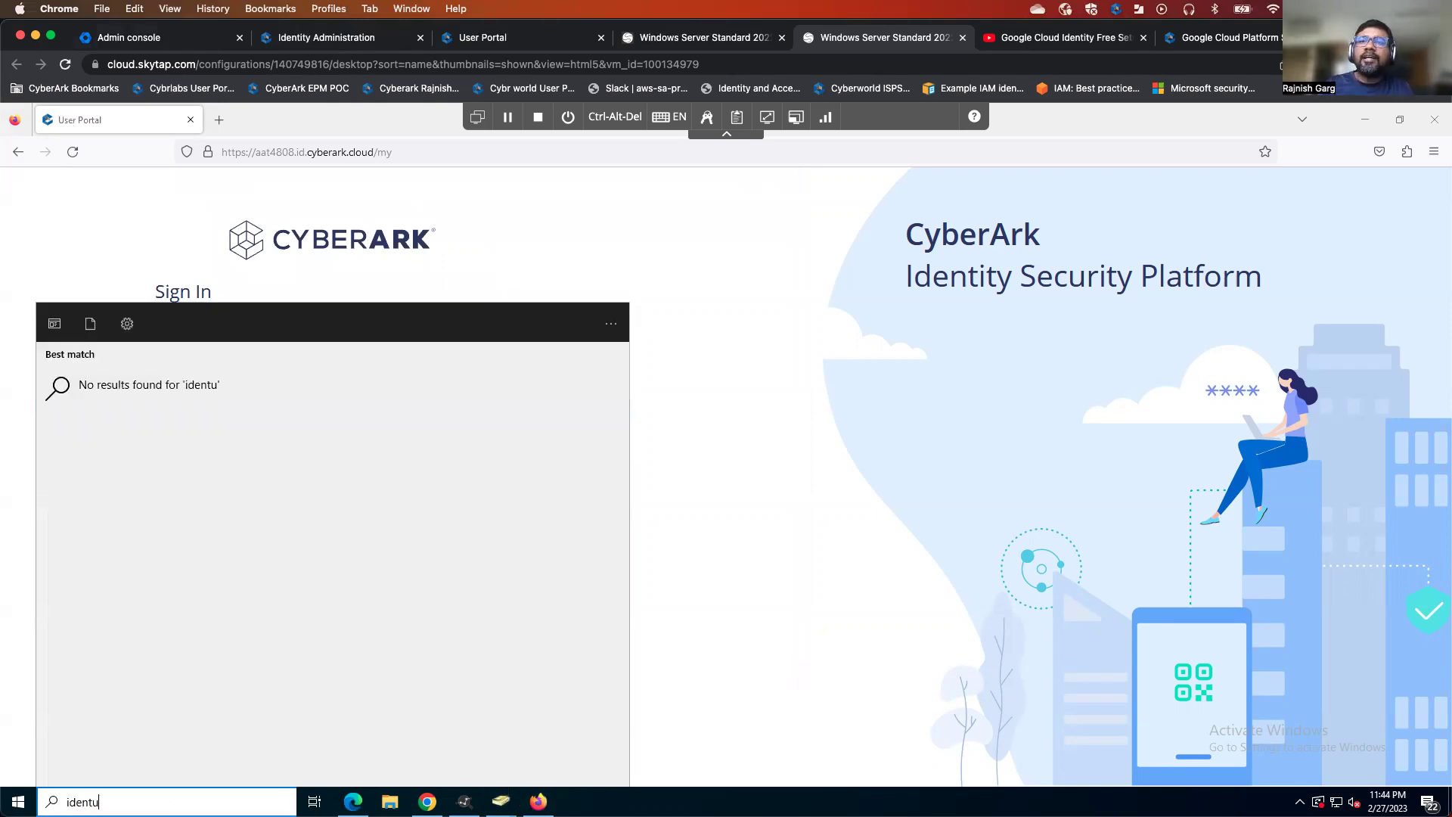
key("BackSpace")
left_click(260, 402)
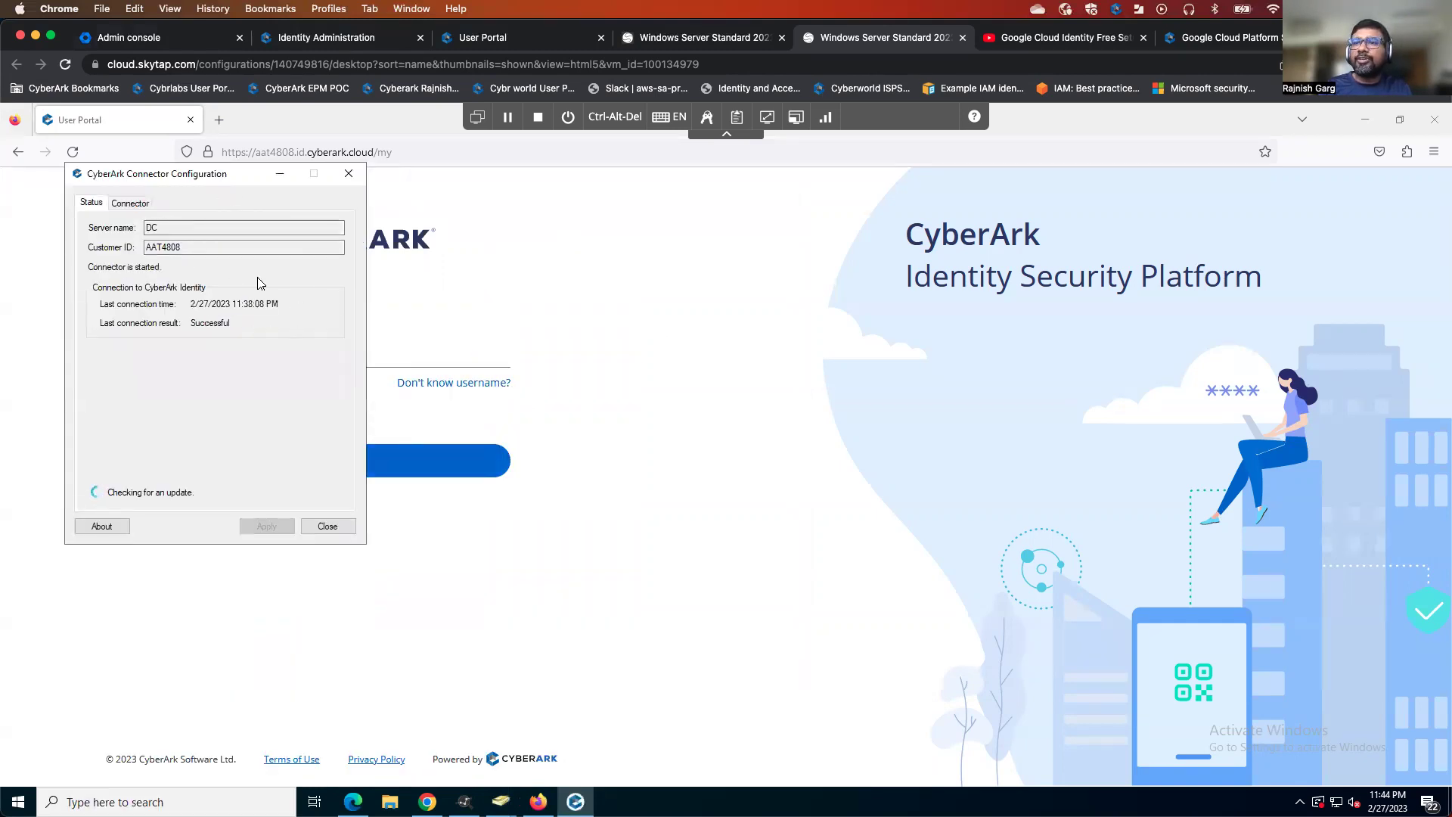
left_click(129, 206)
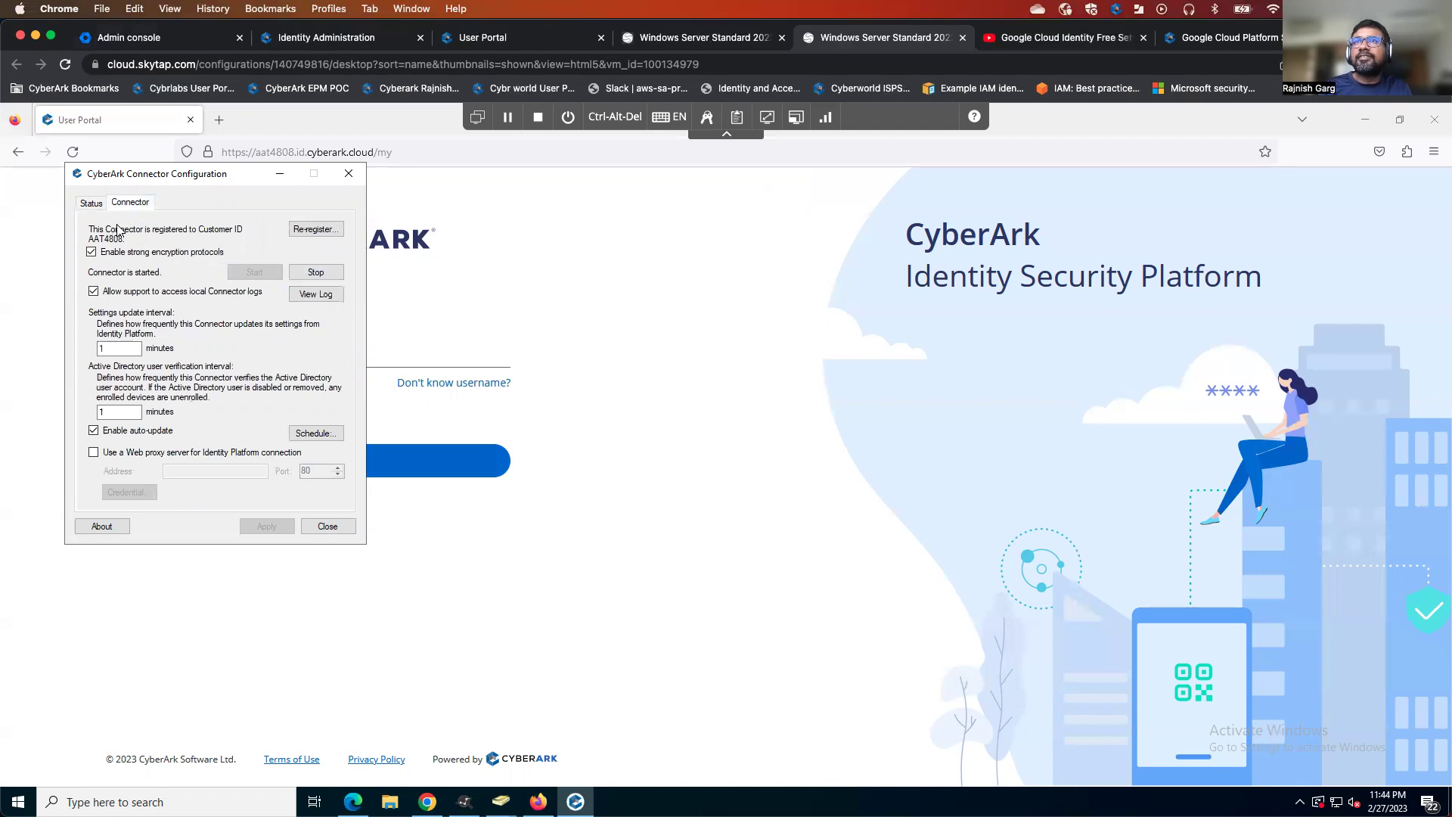
left_click(89, 204)
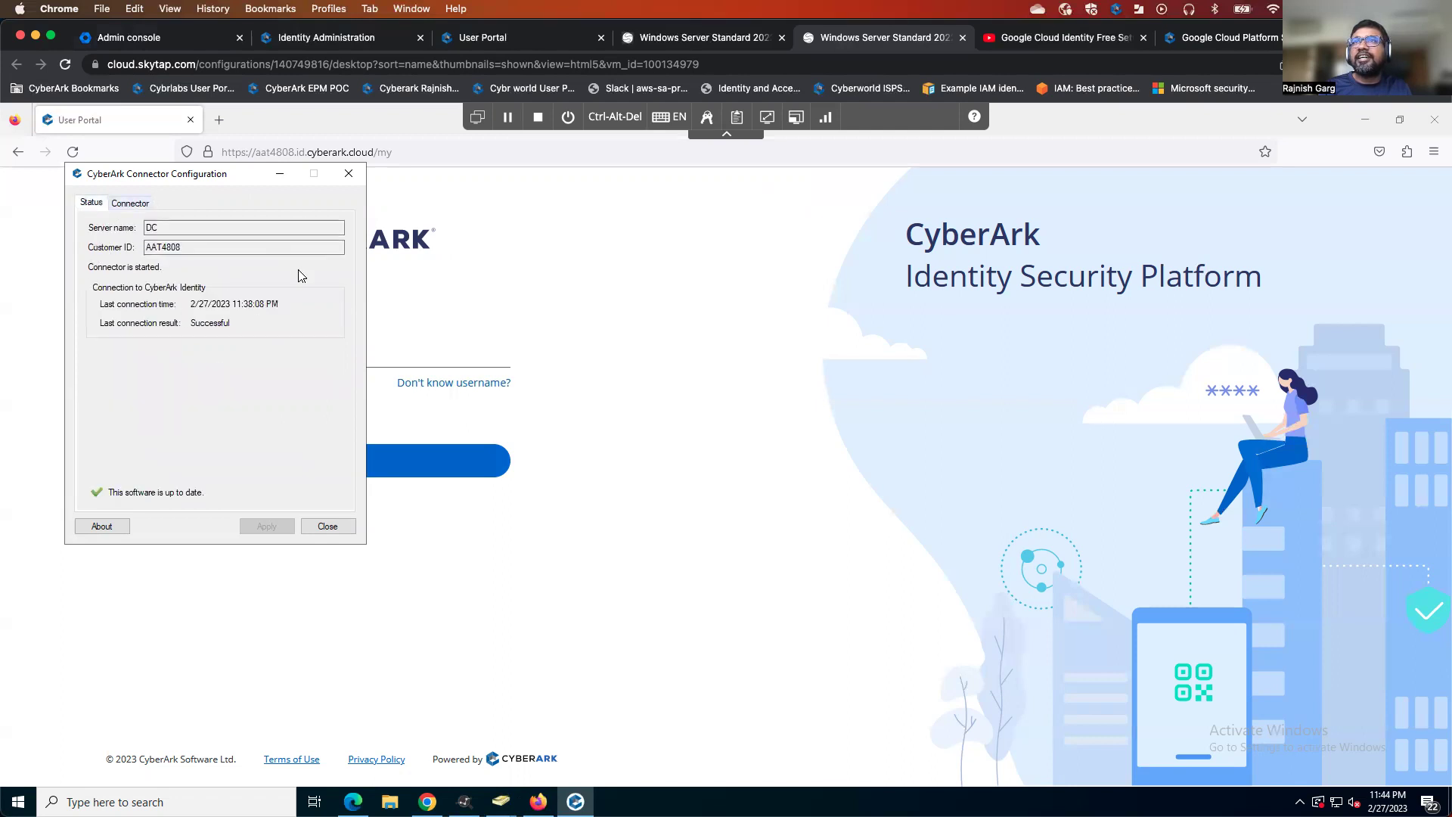
left_click(348, 176)
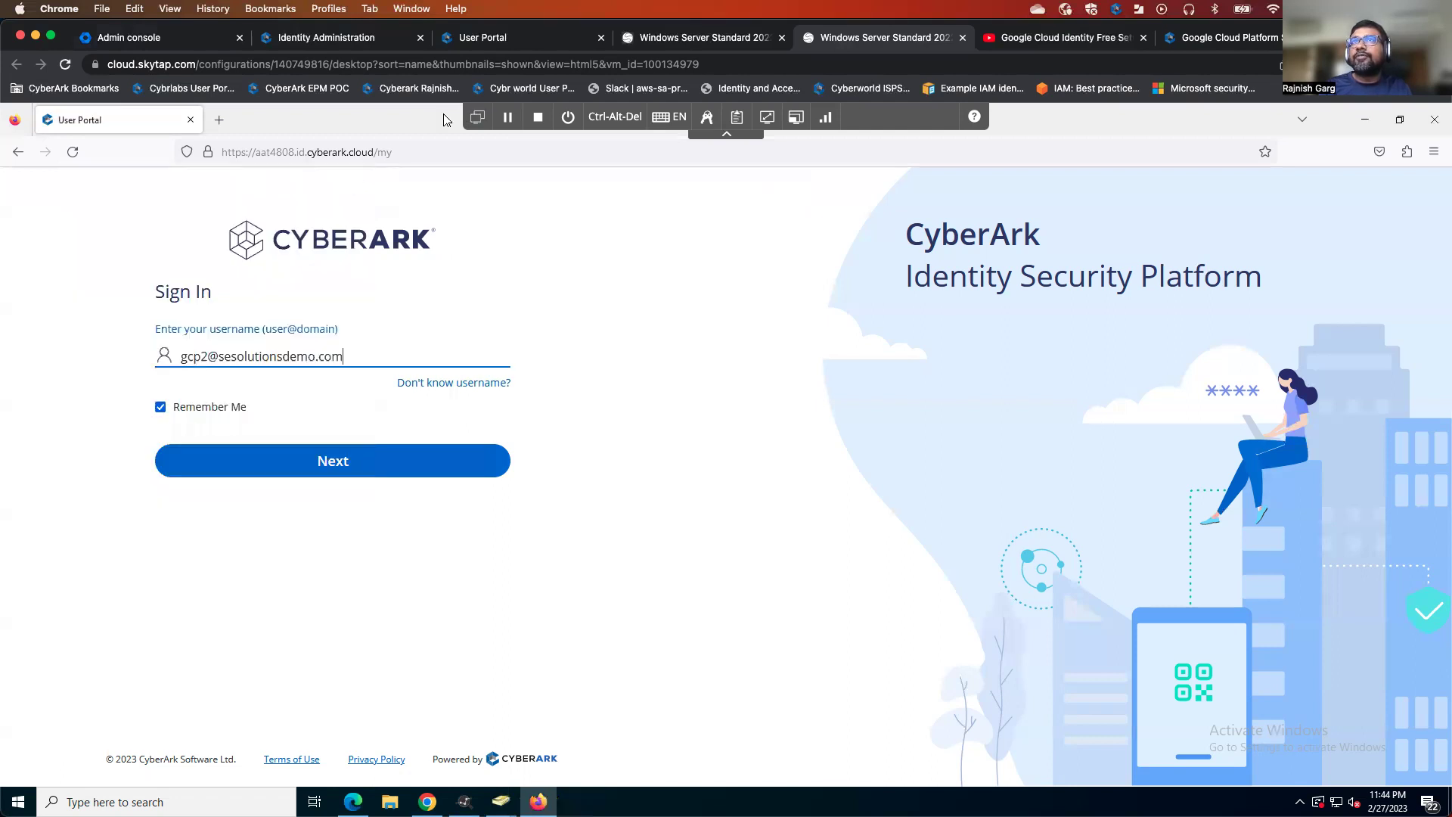
Switch to the Identity Administration portal and view the registered CyberArk Identity Connectors in the network settings.
left_click(360, 44)
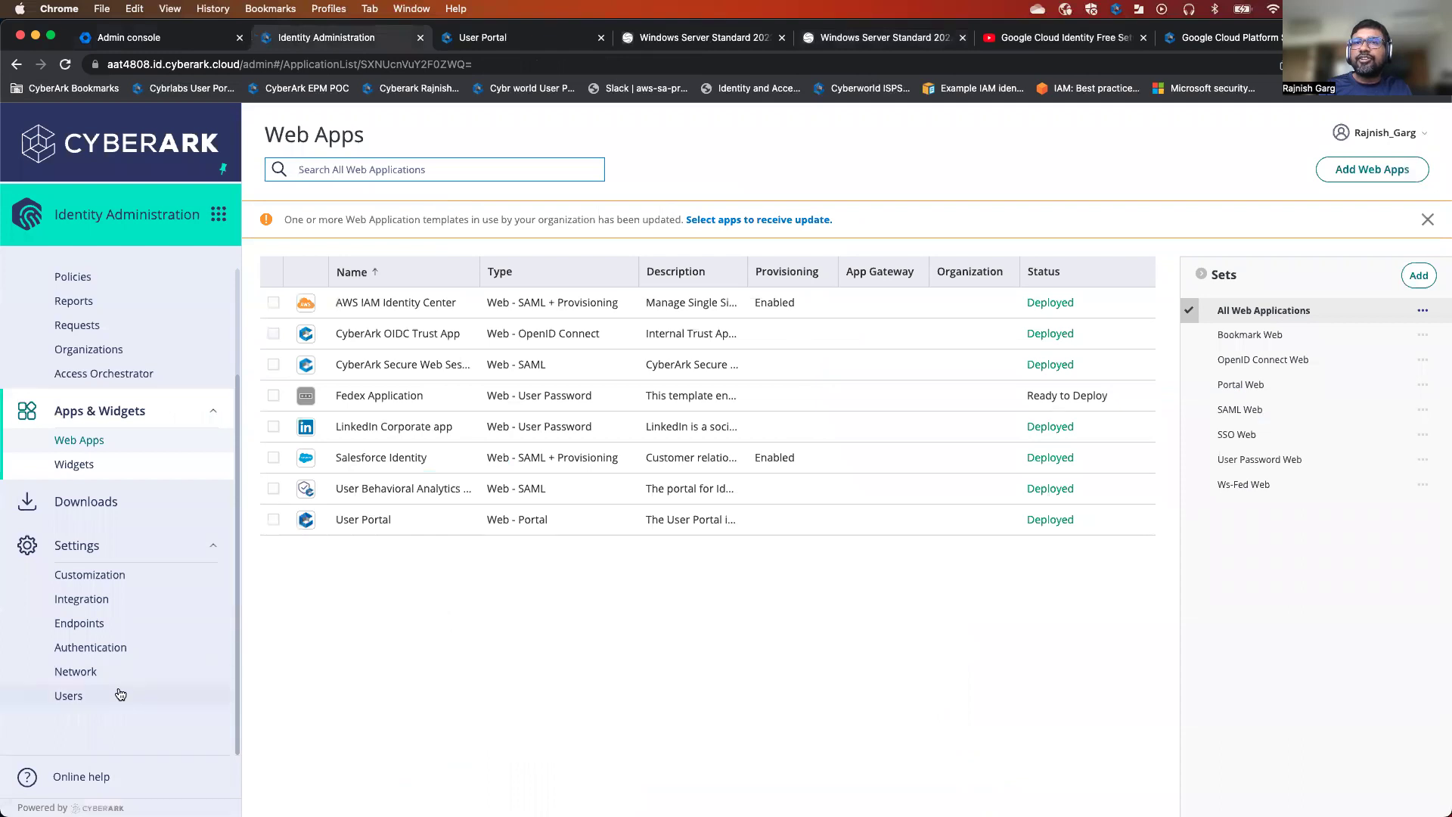
left_click(85, 673)
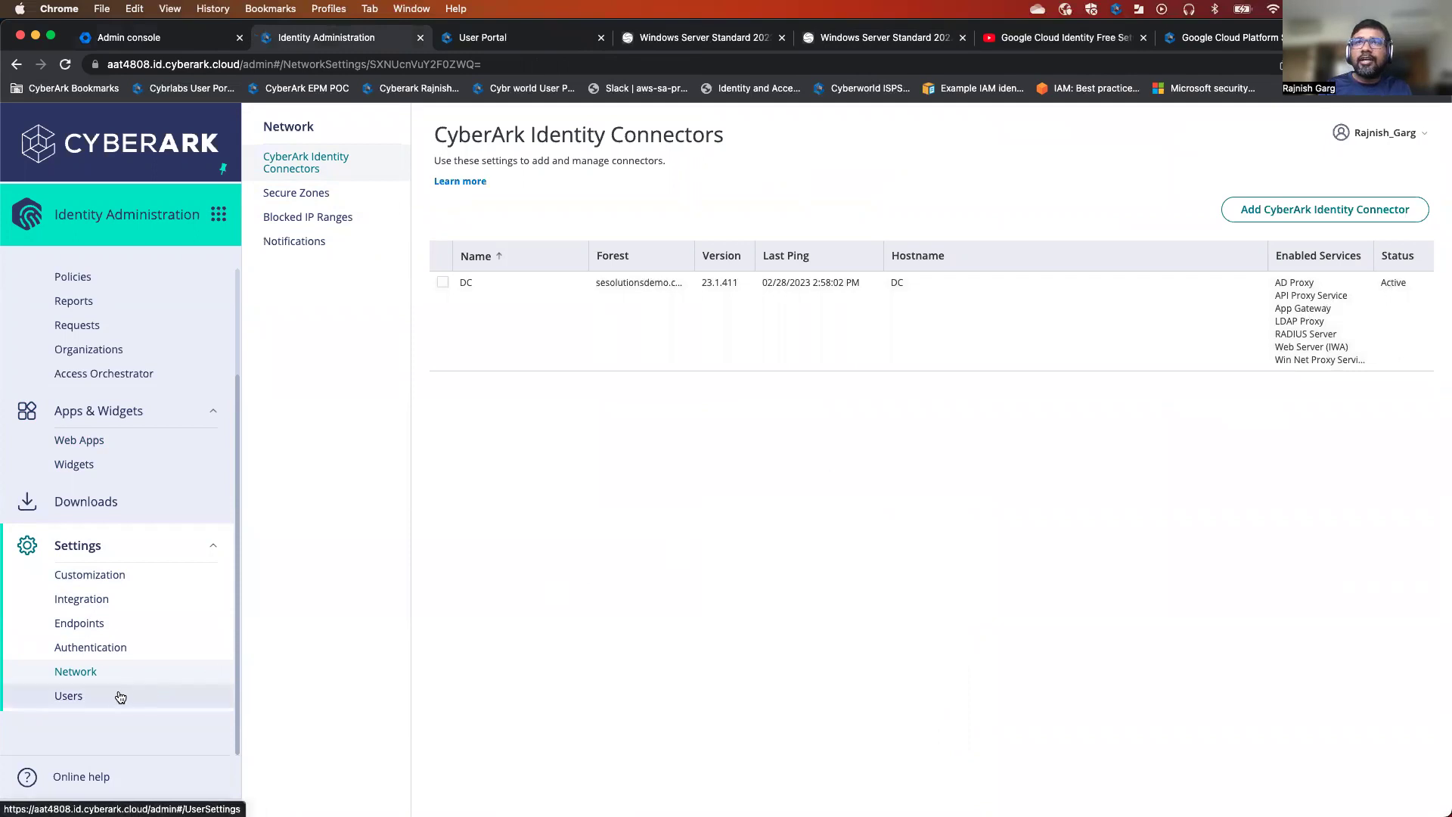
Find the Google Cloud Platform SAML + Provisioning app in the web app catalog with "google cloud" and add it.
left_click_drag(239, 502, 236, 454)
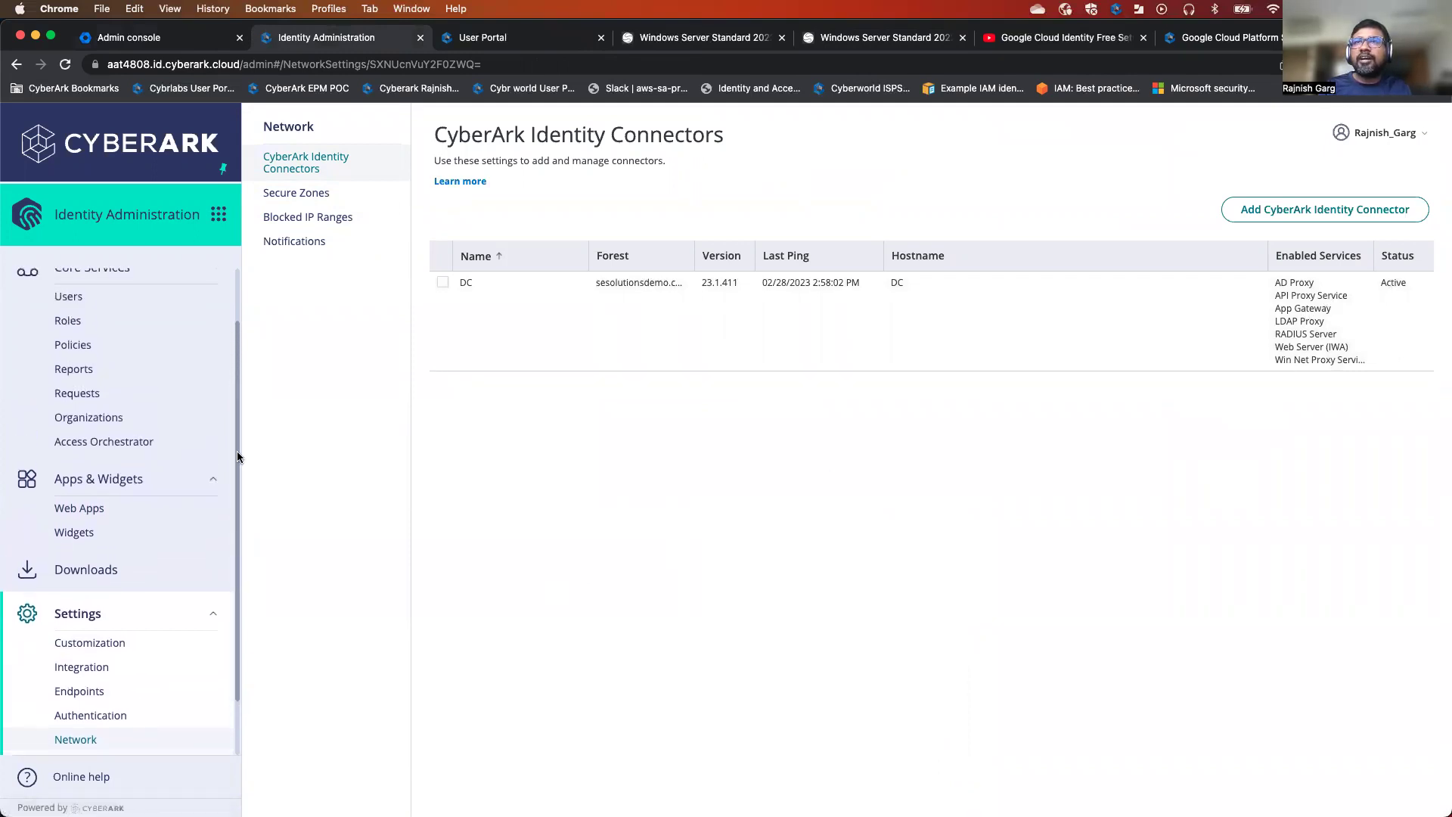
left_click(99, 519)
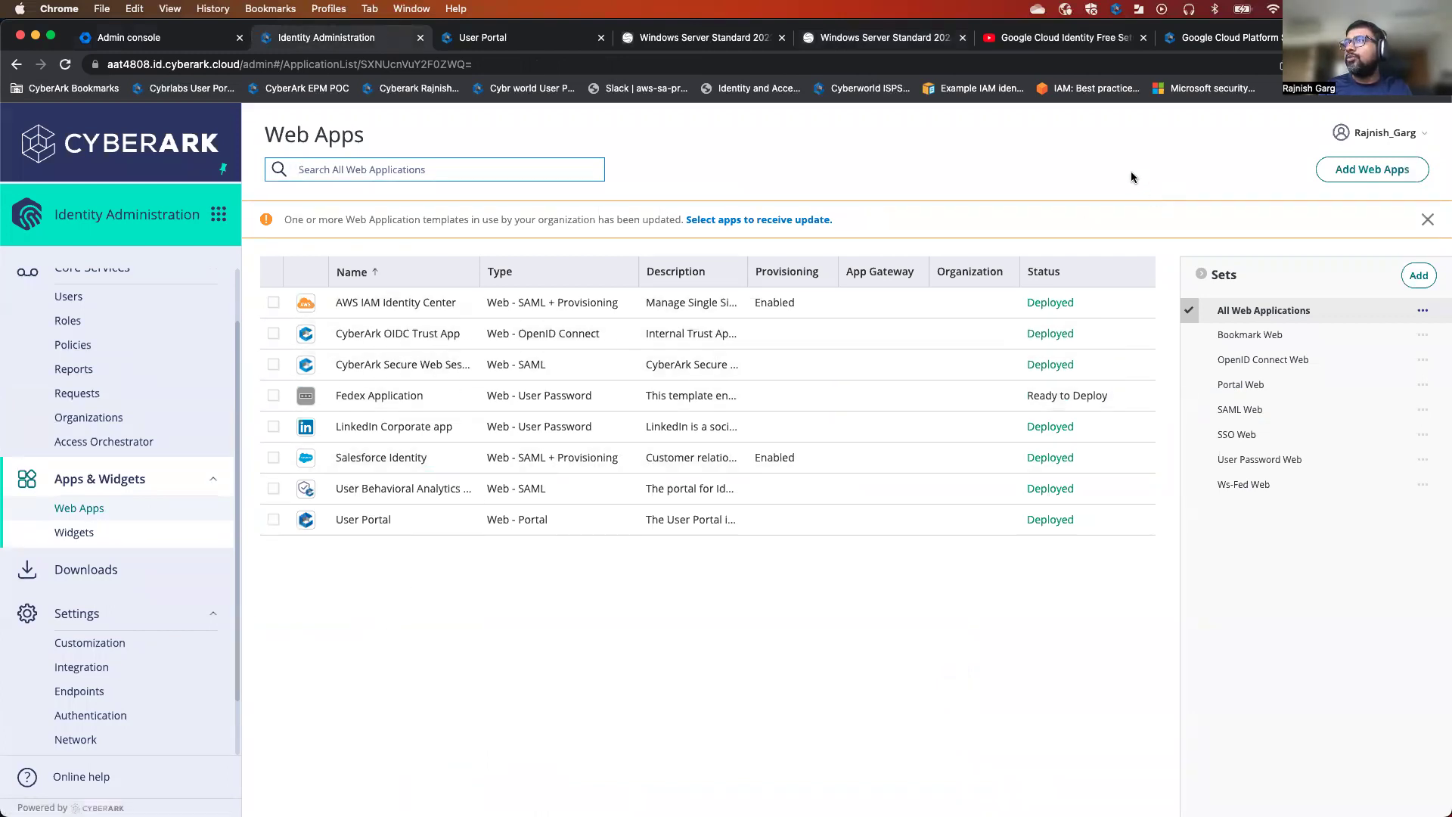
left_click(1386, 177)
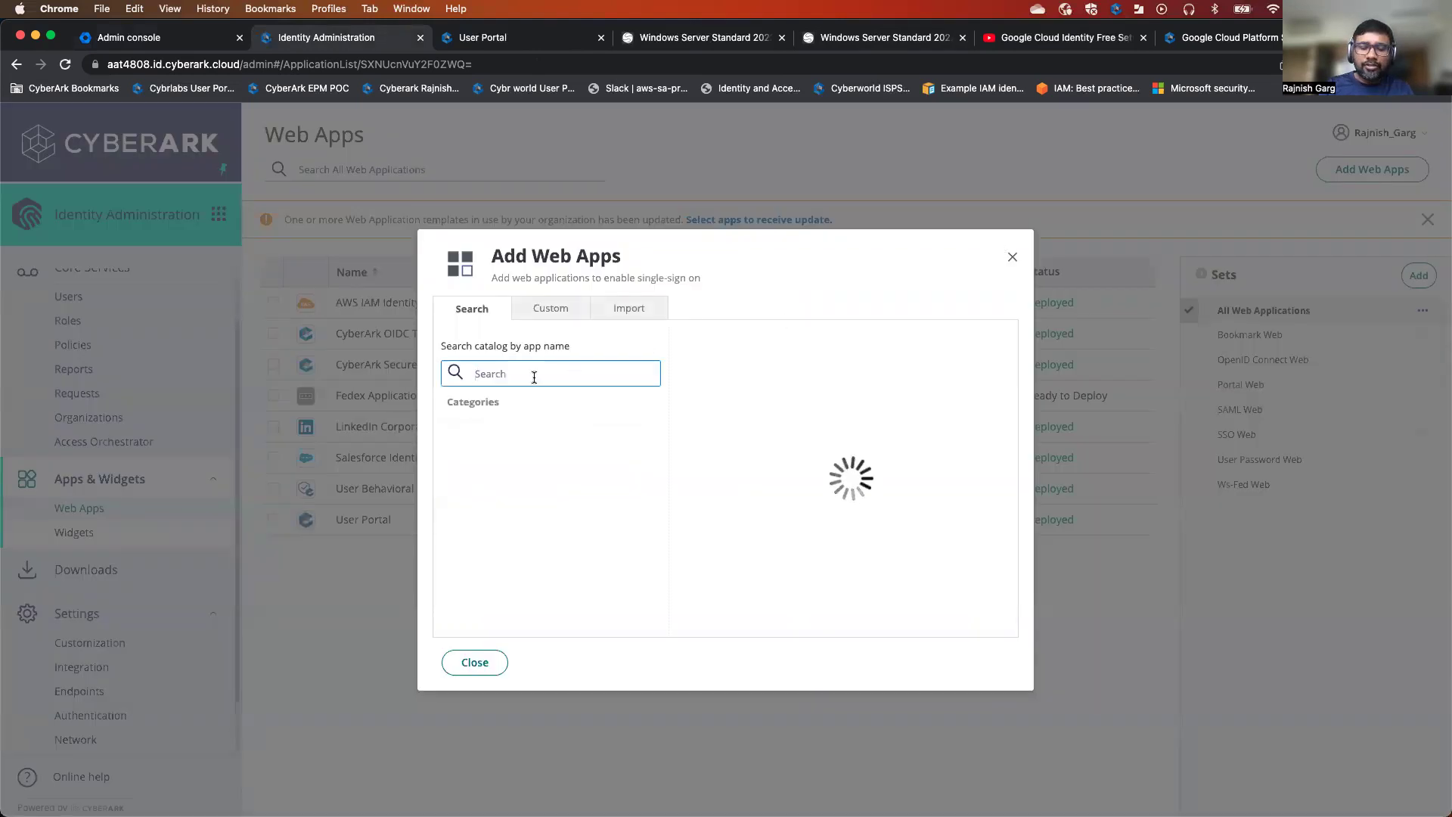
type("google c")
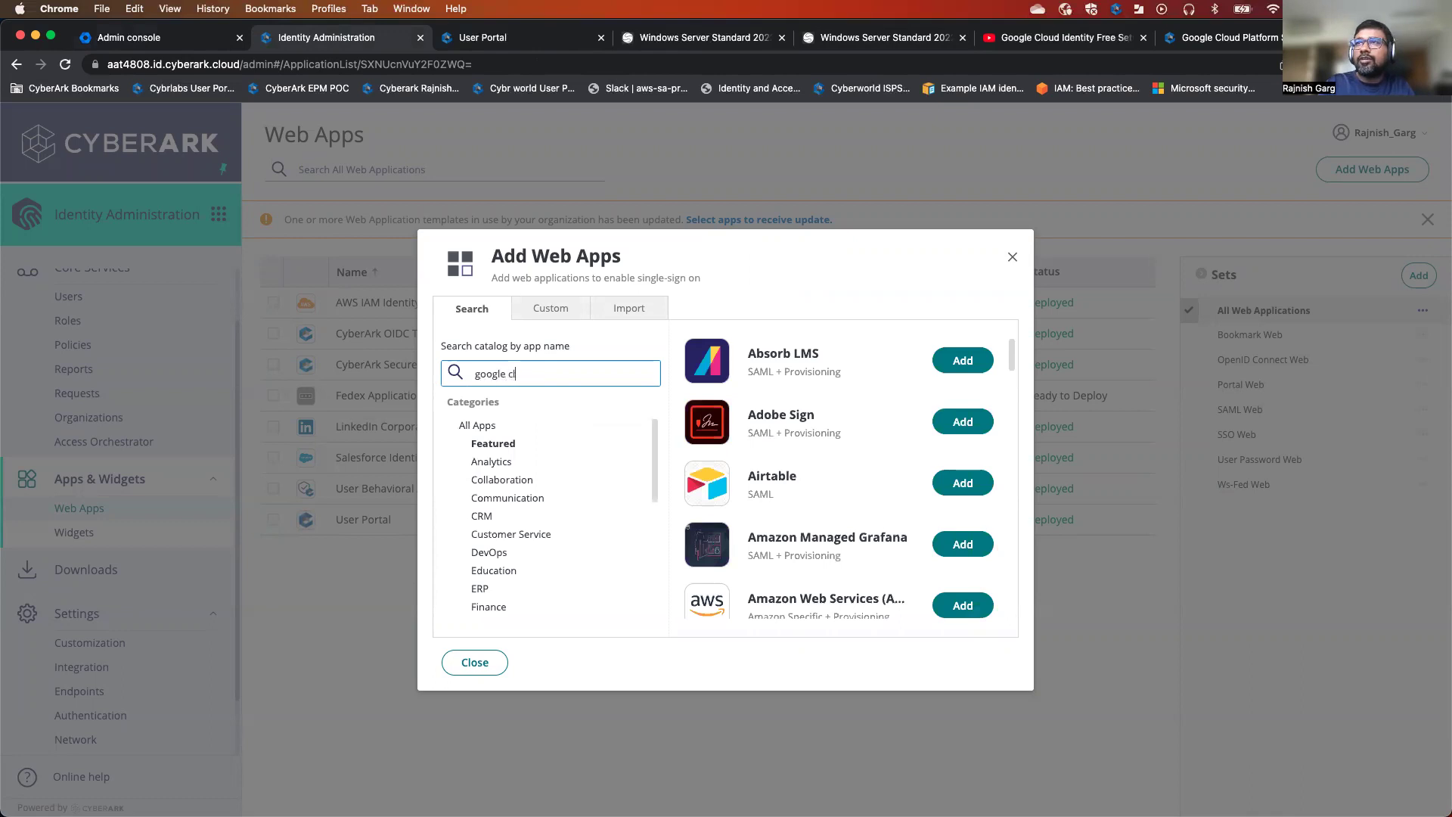
type("loud")
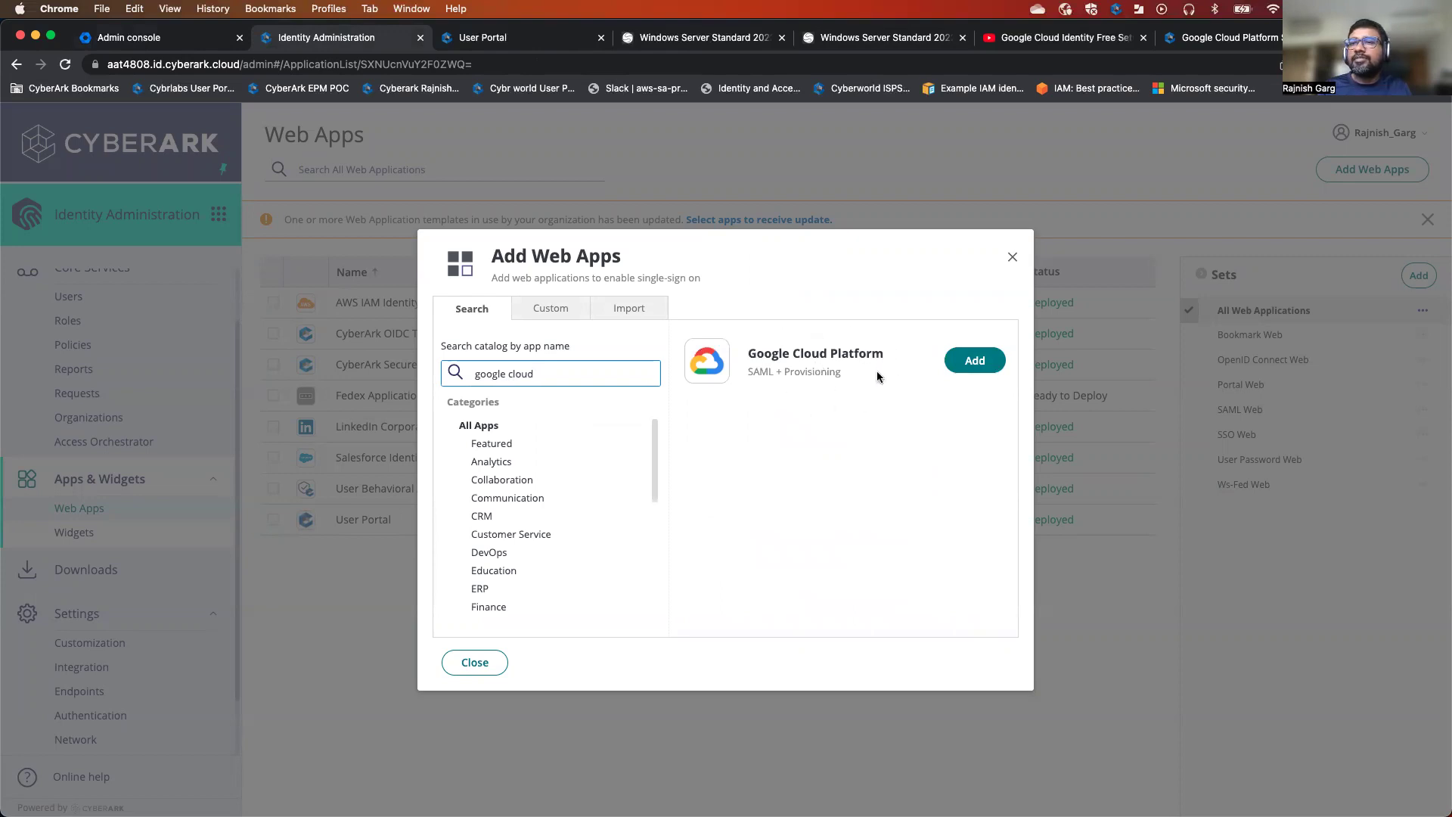
left_click(975, 362)
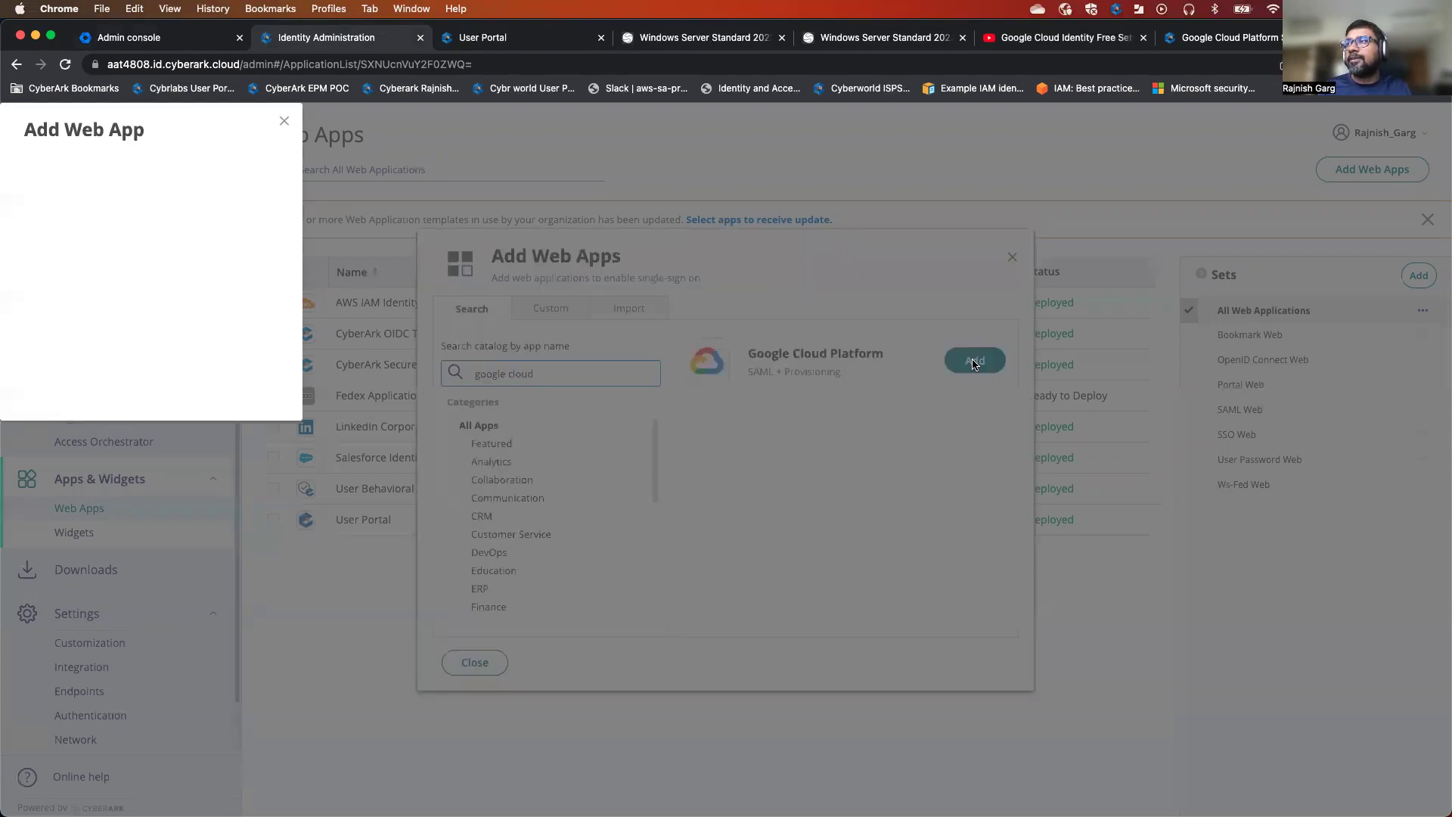
left_click(684, 591)
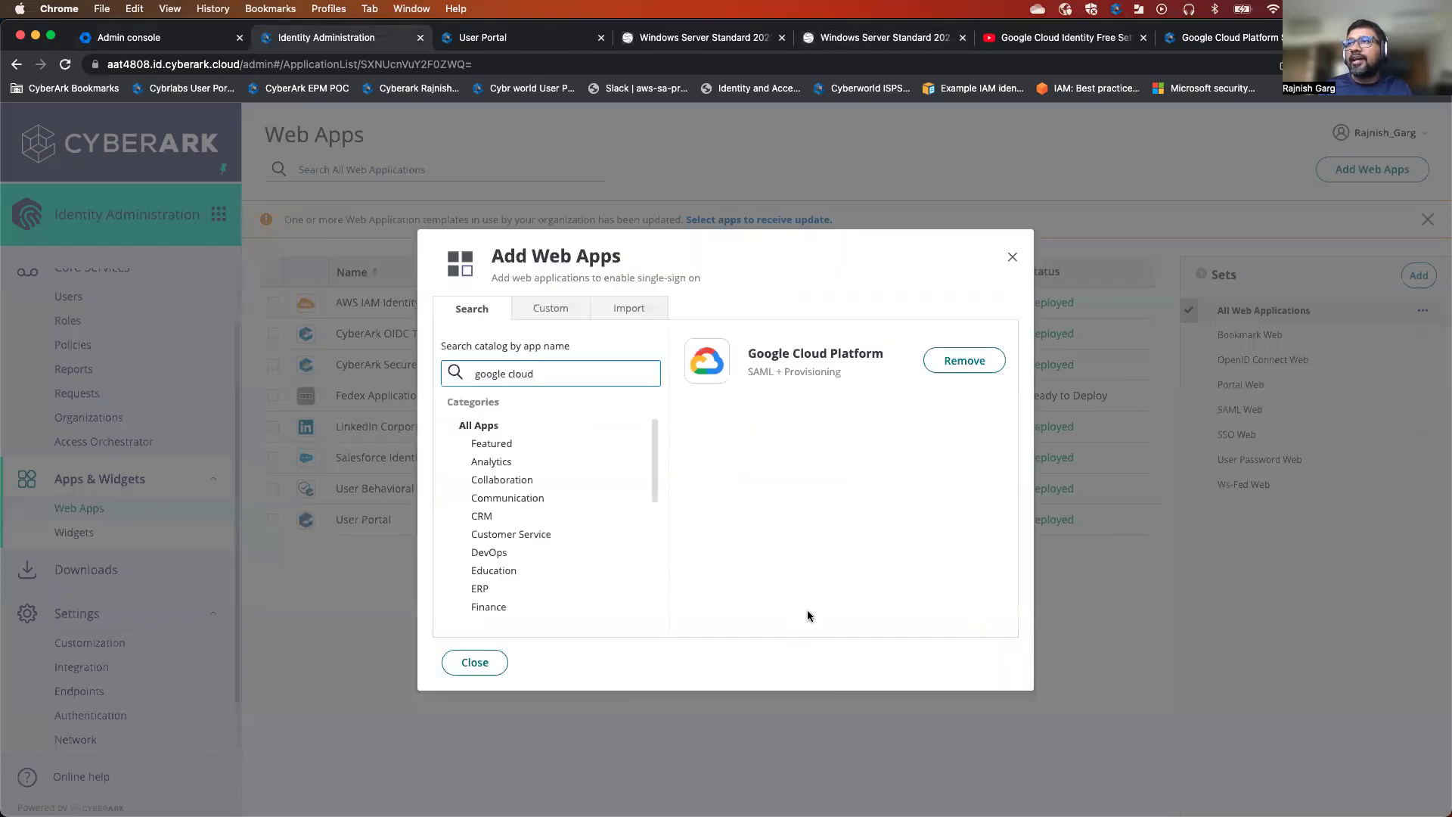
Close the app catalog and set the Google Cloud Platform app's primary domain to sesolutionsdemo.com.
left_click(478, 666)
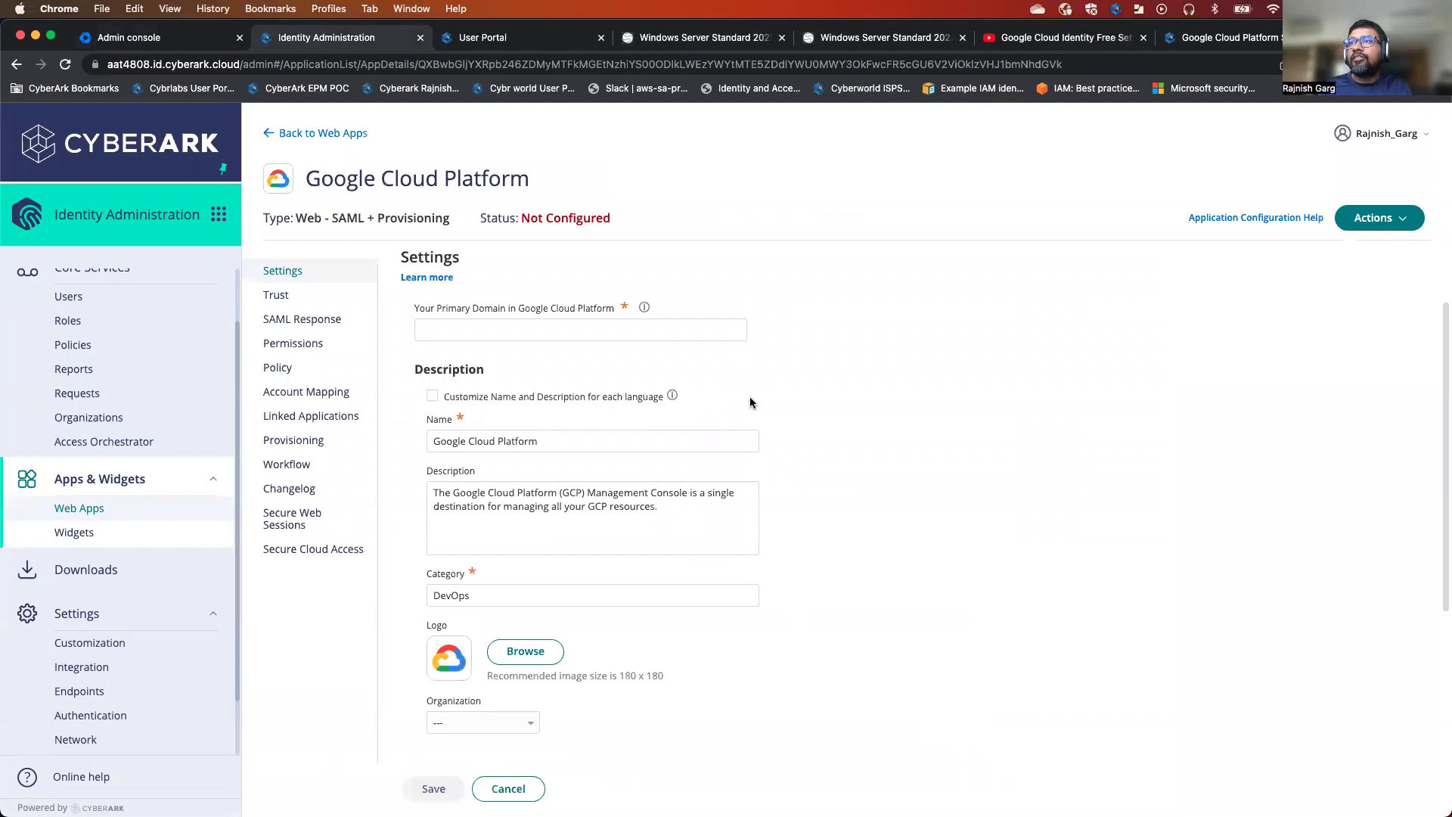
left_click(543, 329)
type("seso")
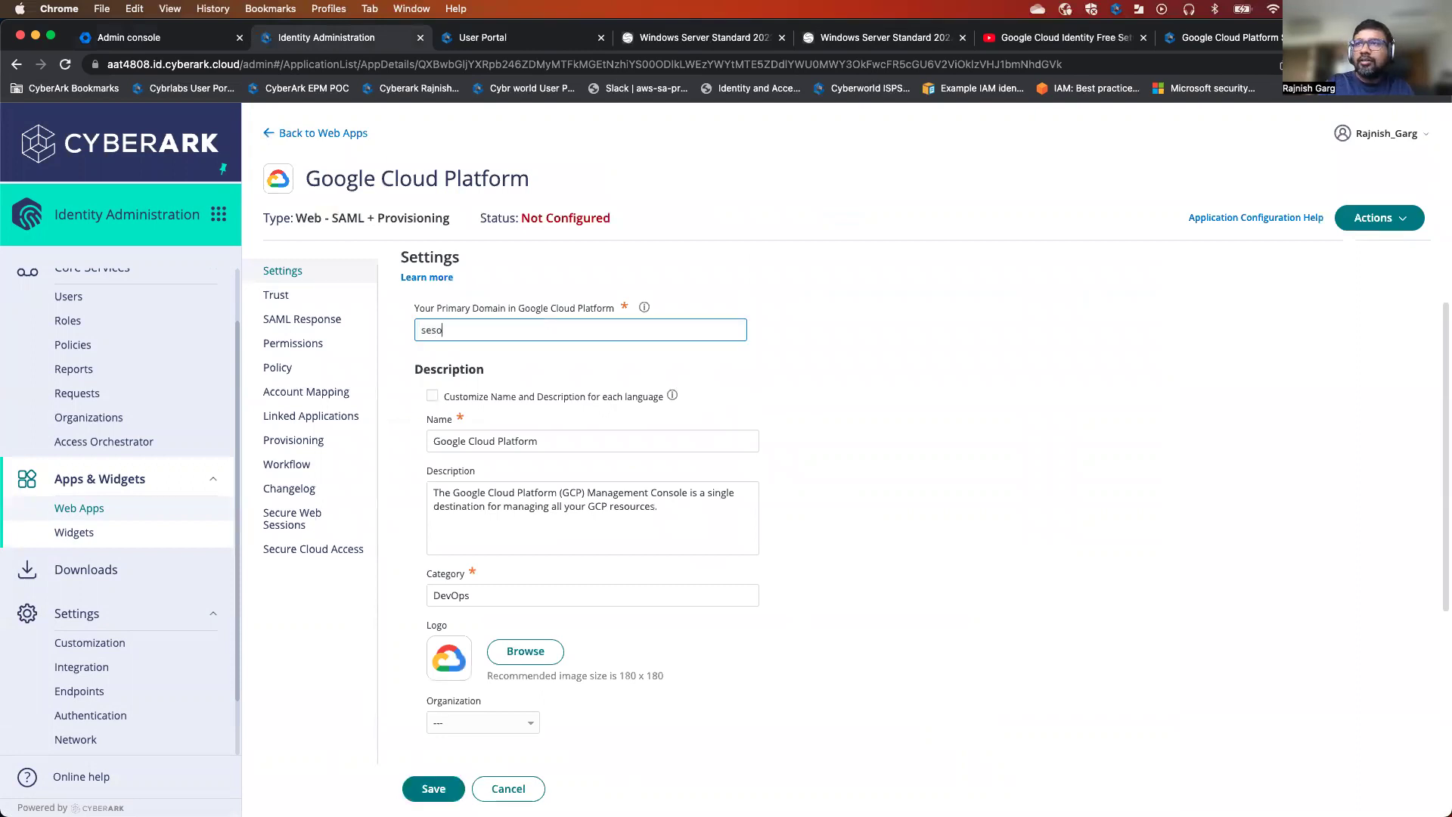
type("lutionsdemo.com")
left_click(879, 373)
Check the organisation name and primary domain in the Google Admin console and return to the Identity Administration portal.
left_click(182, 41)
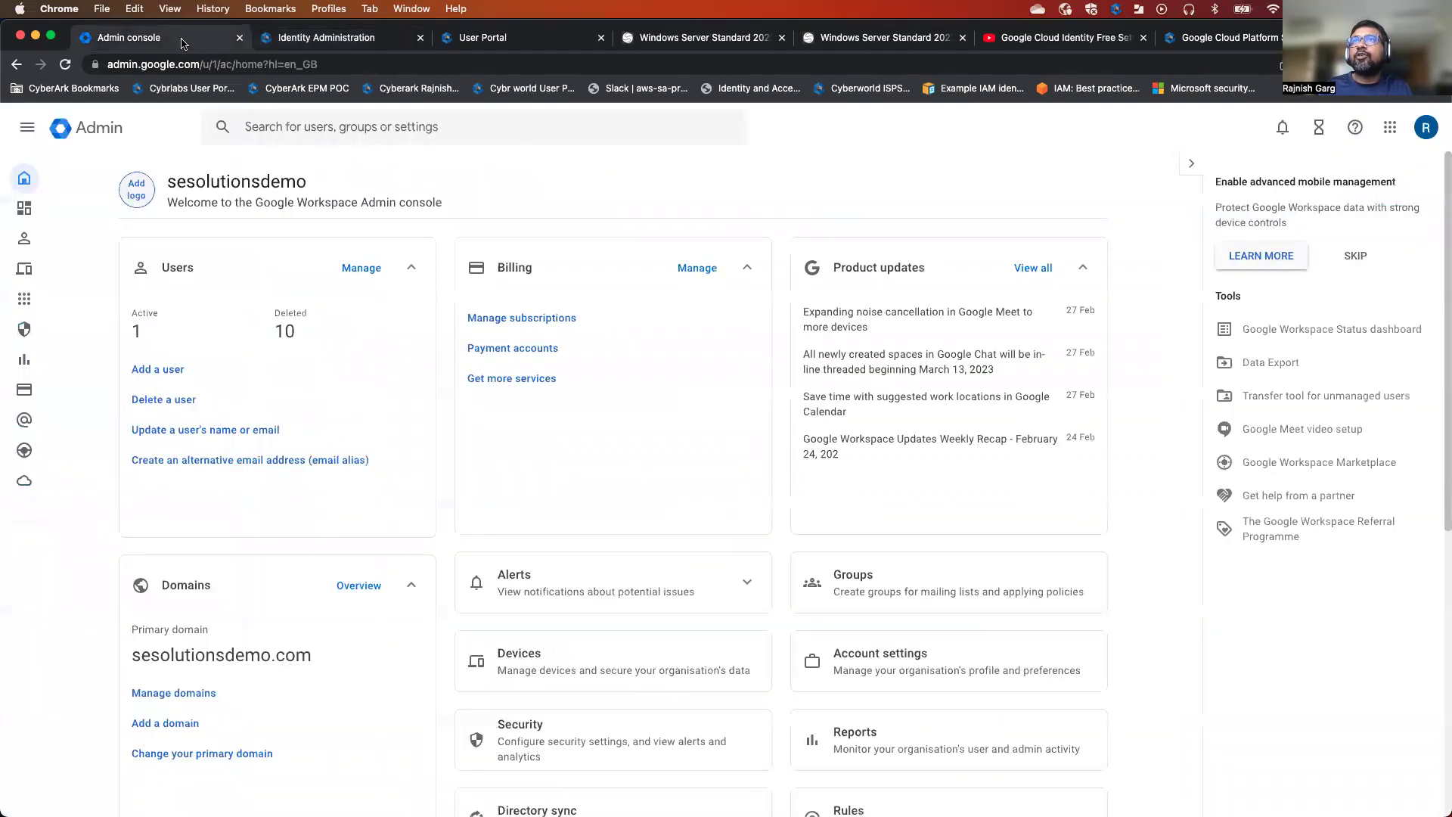
left_click_drag(309, 181, 170, 181)
left_click(450, 183)
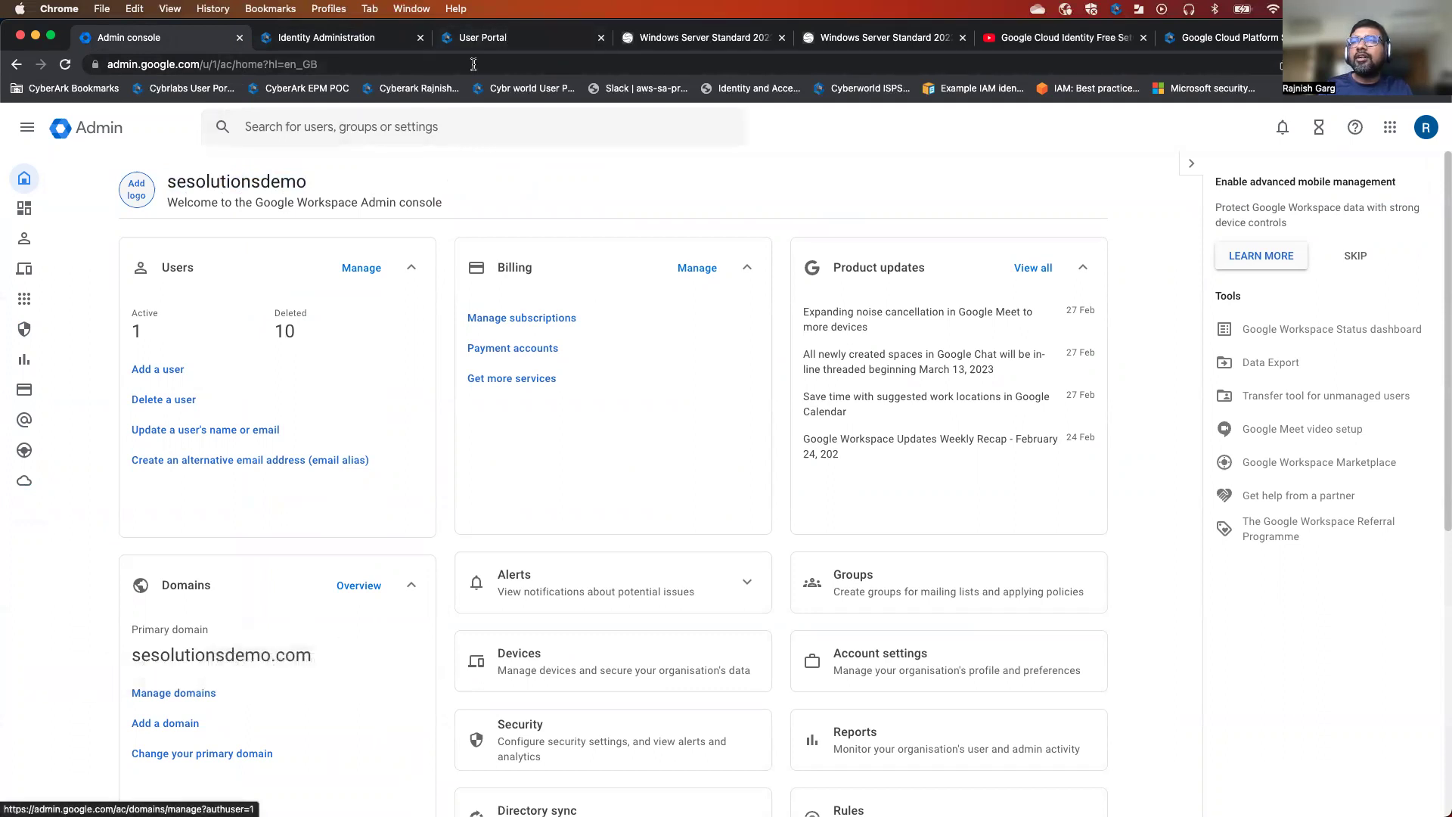
left_click(371, 38)
Review the app's per-language customization, description and advanced options, and save the Google Cloud Platform settings.
scroll(839, 386, "down", 2)
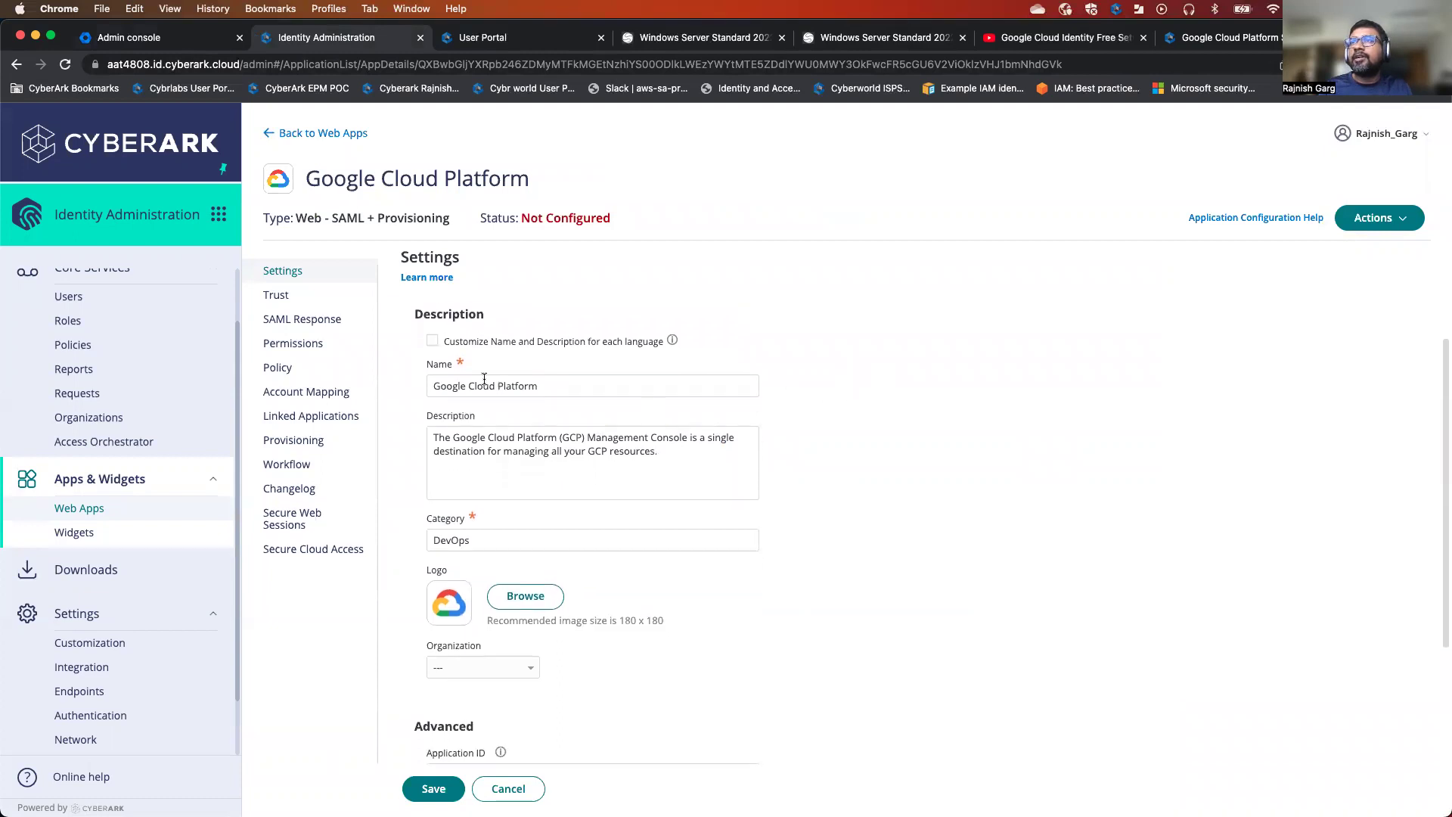
scroll(484, 379, "up", 2)
left_click(432, 396)
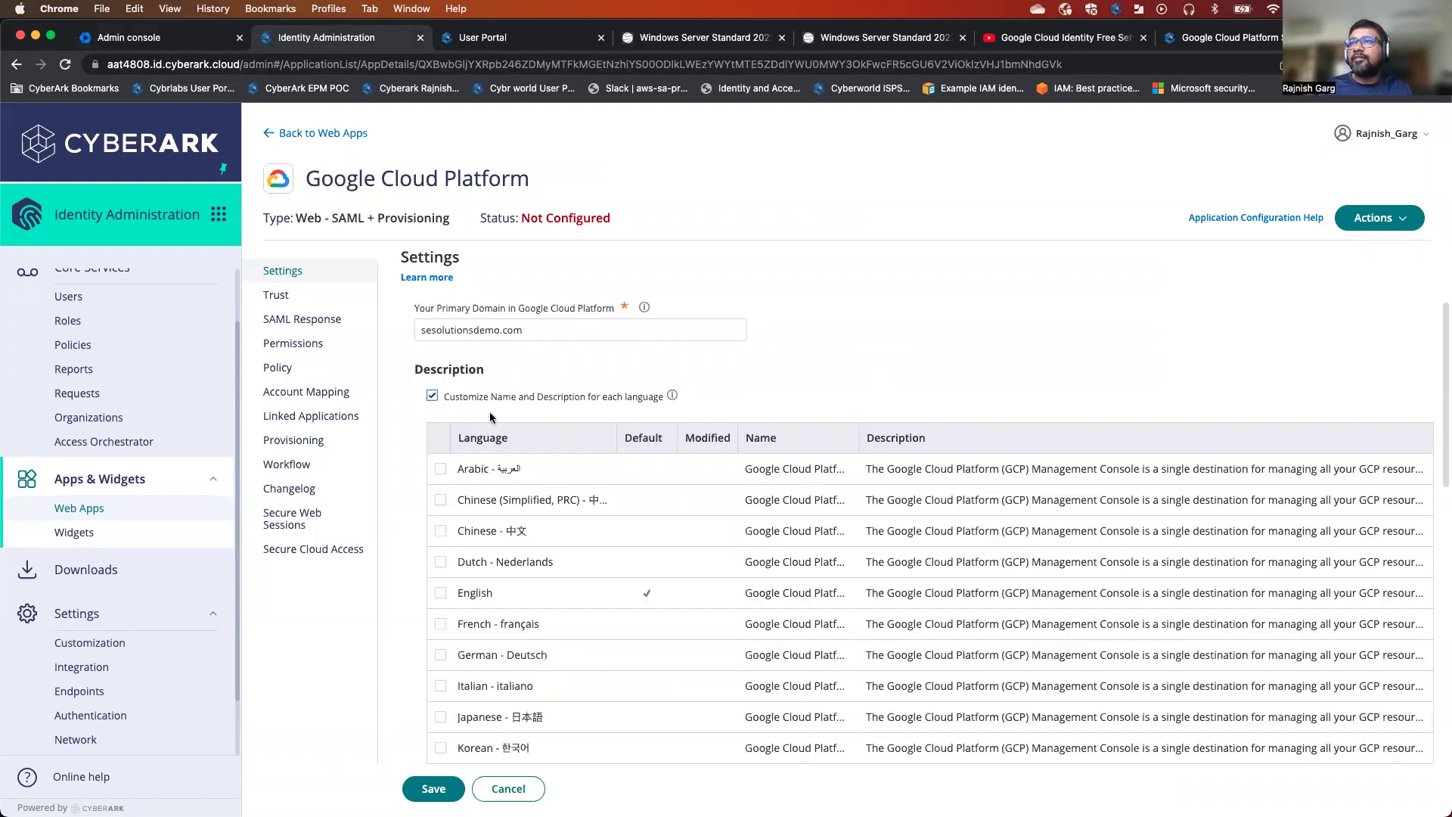
left_click(433, 396)
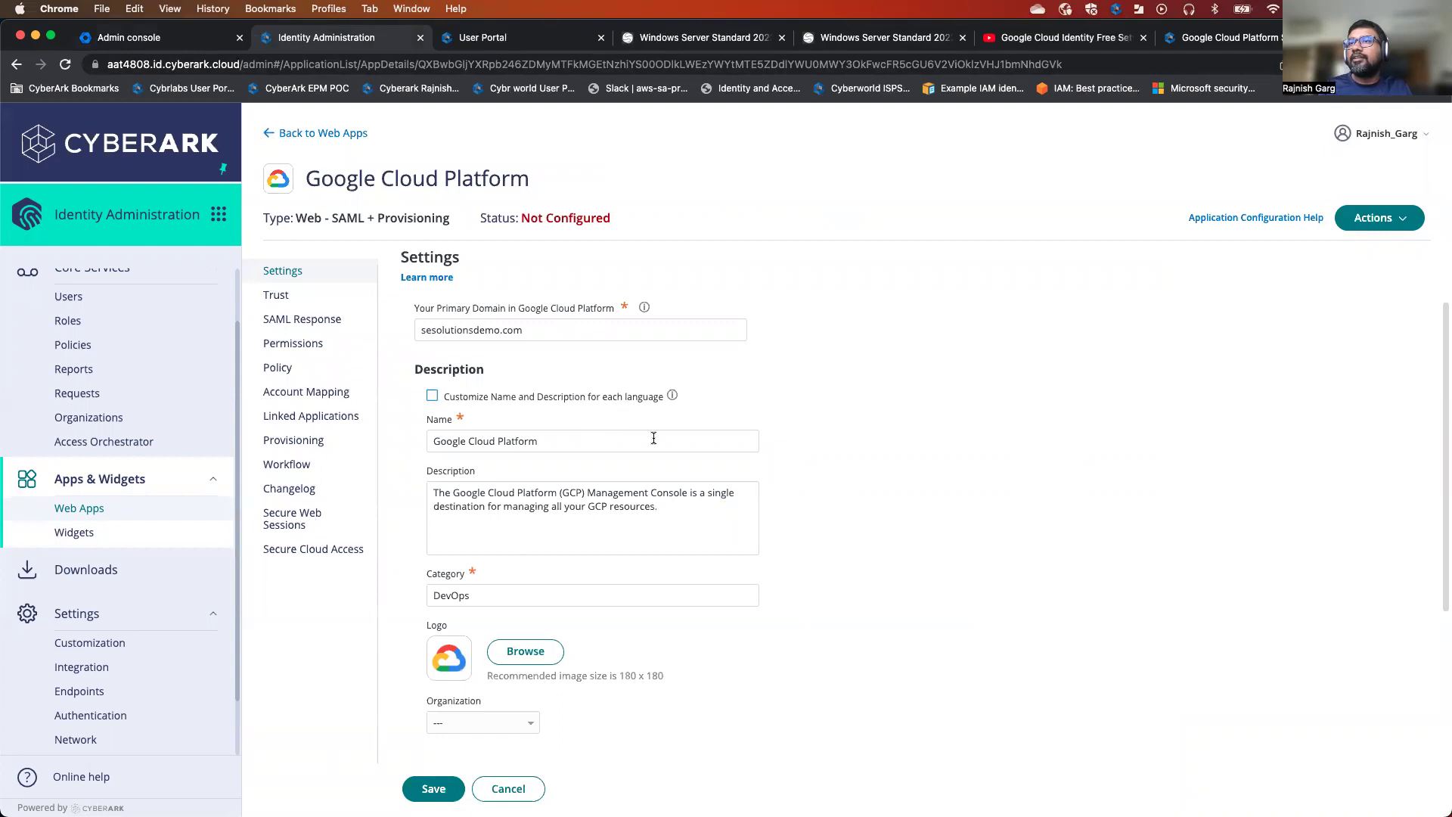
scroll(658, 506, "down", 5)
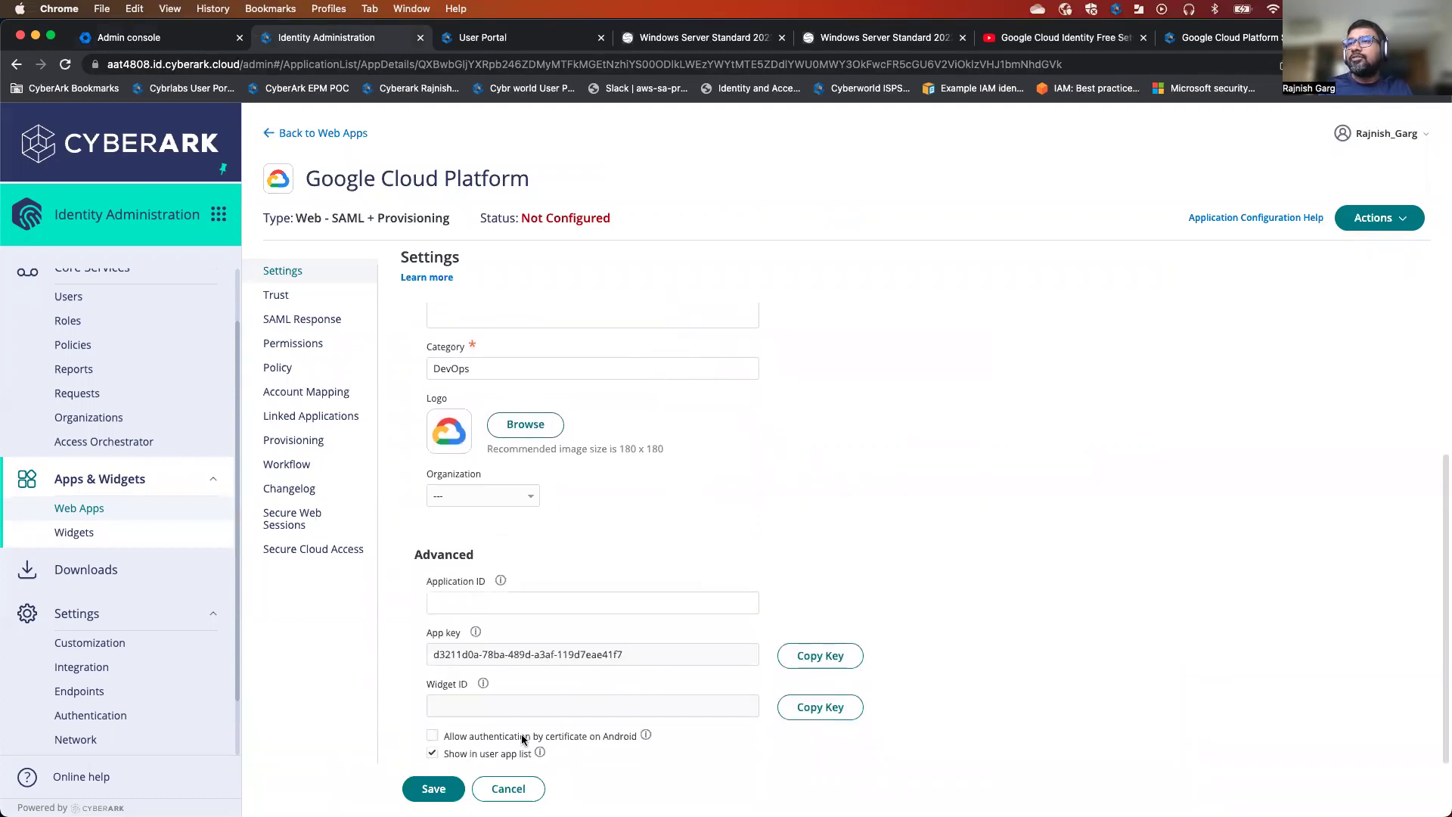
left_click(435, 790)
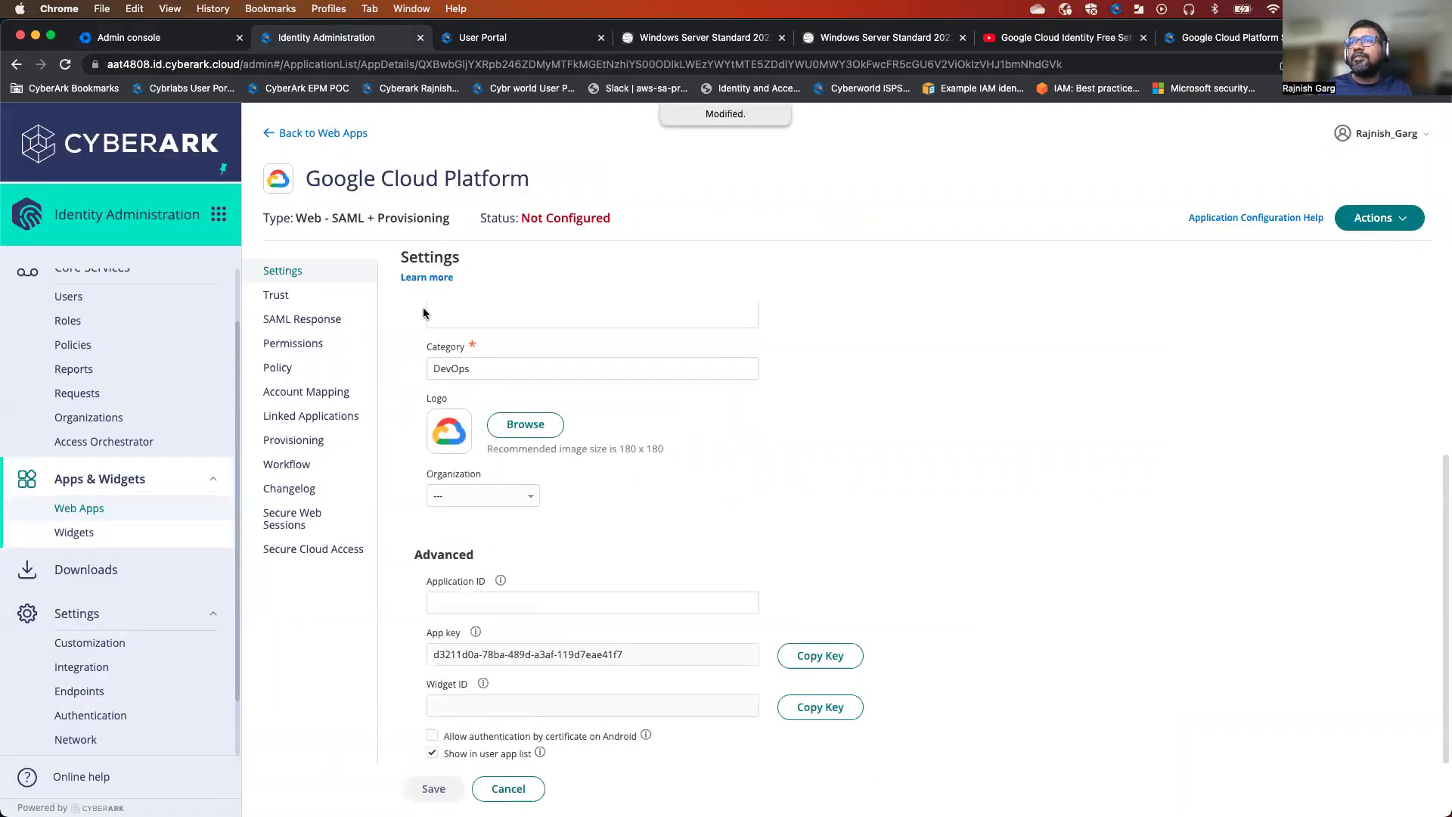
Open the app's Trust settings and inspect the IdP Entity ID / IdP Issuer under the identity provider configuration.
left_click(326, 303)
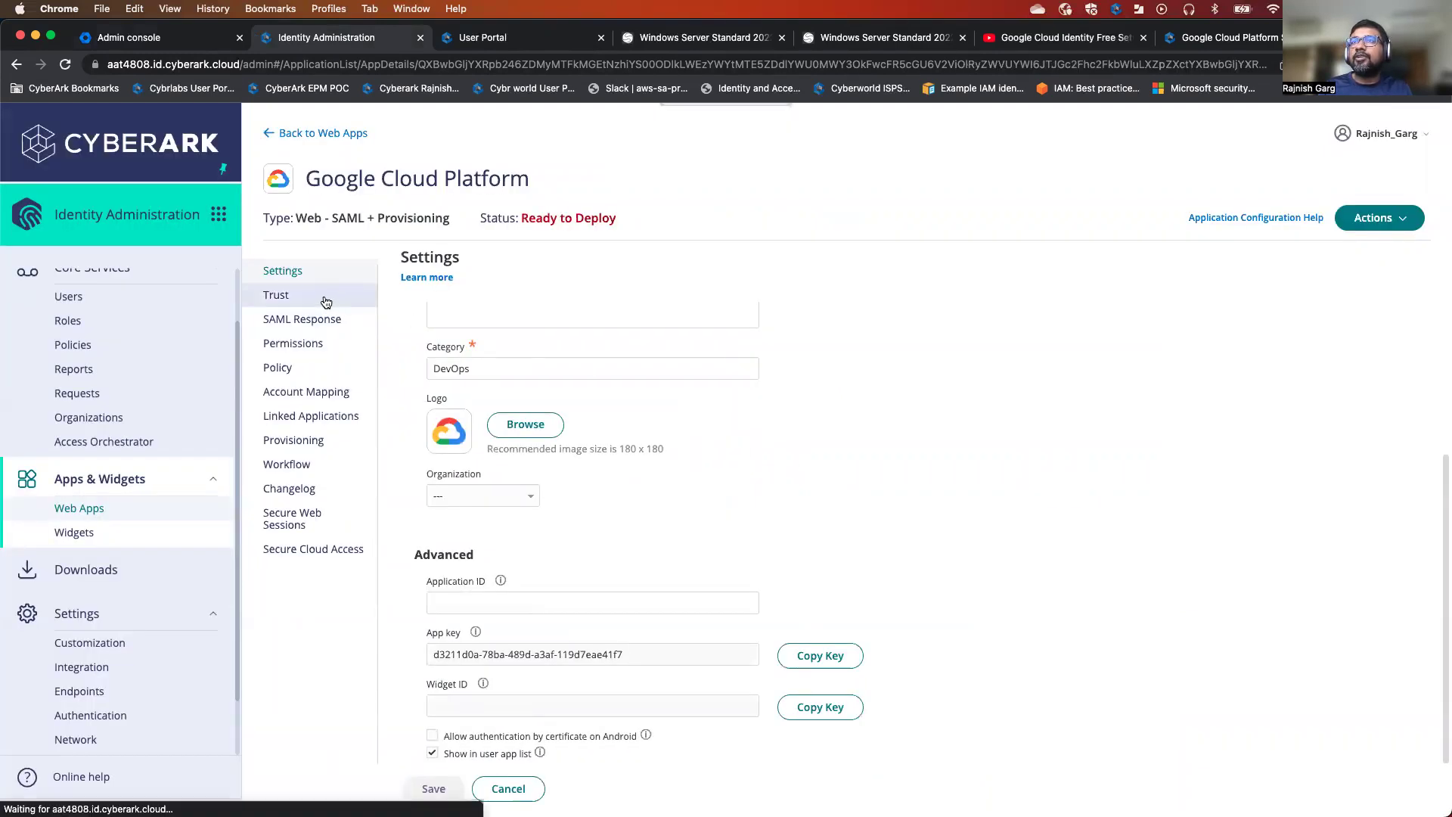
scroll(776, 422, "down", 2)
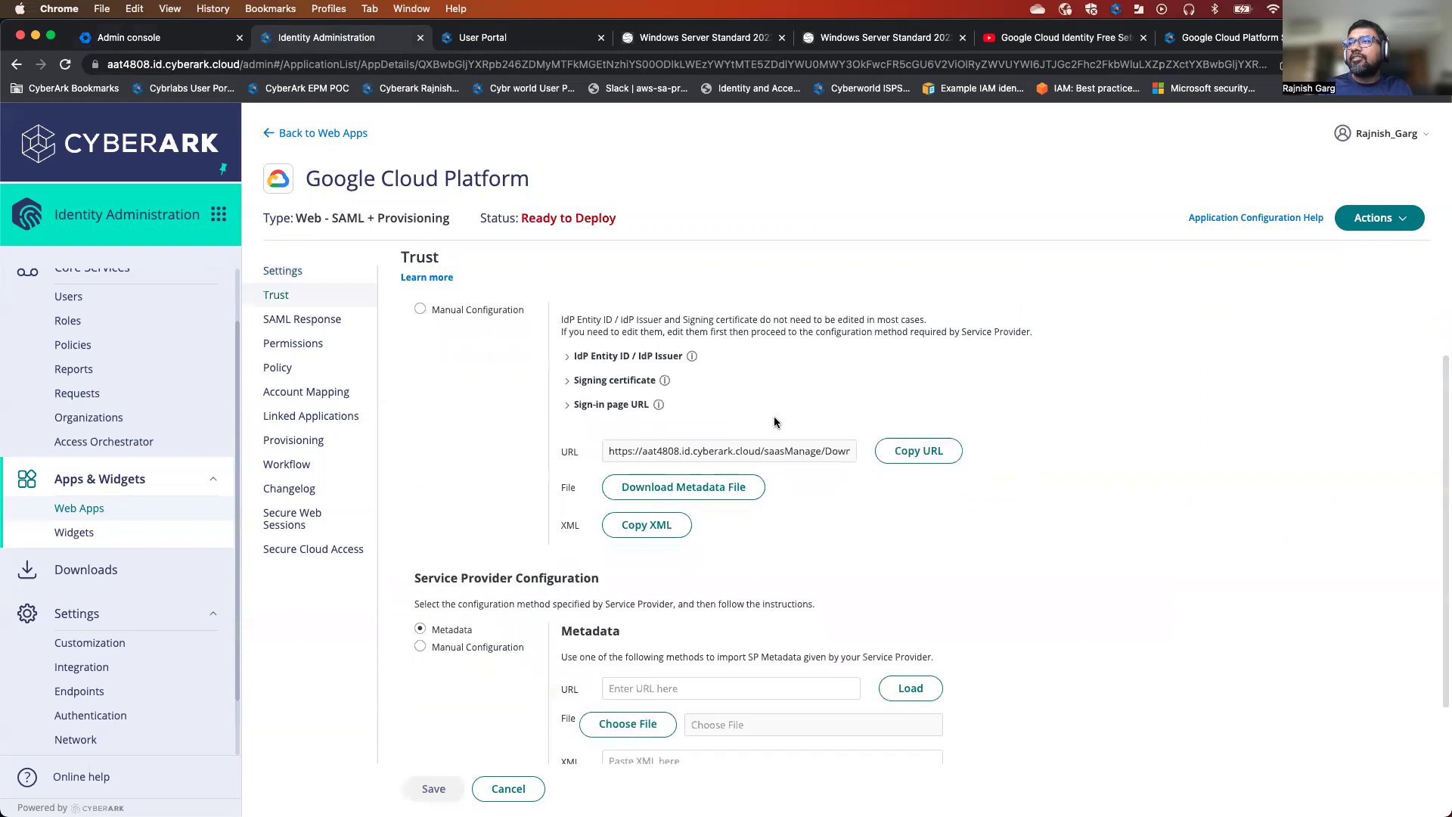
left_click(569, 359)
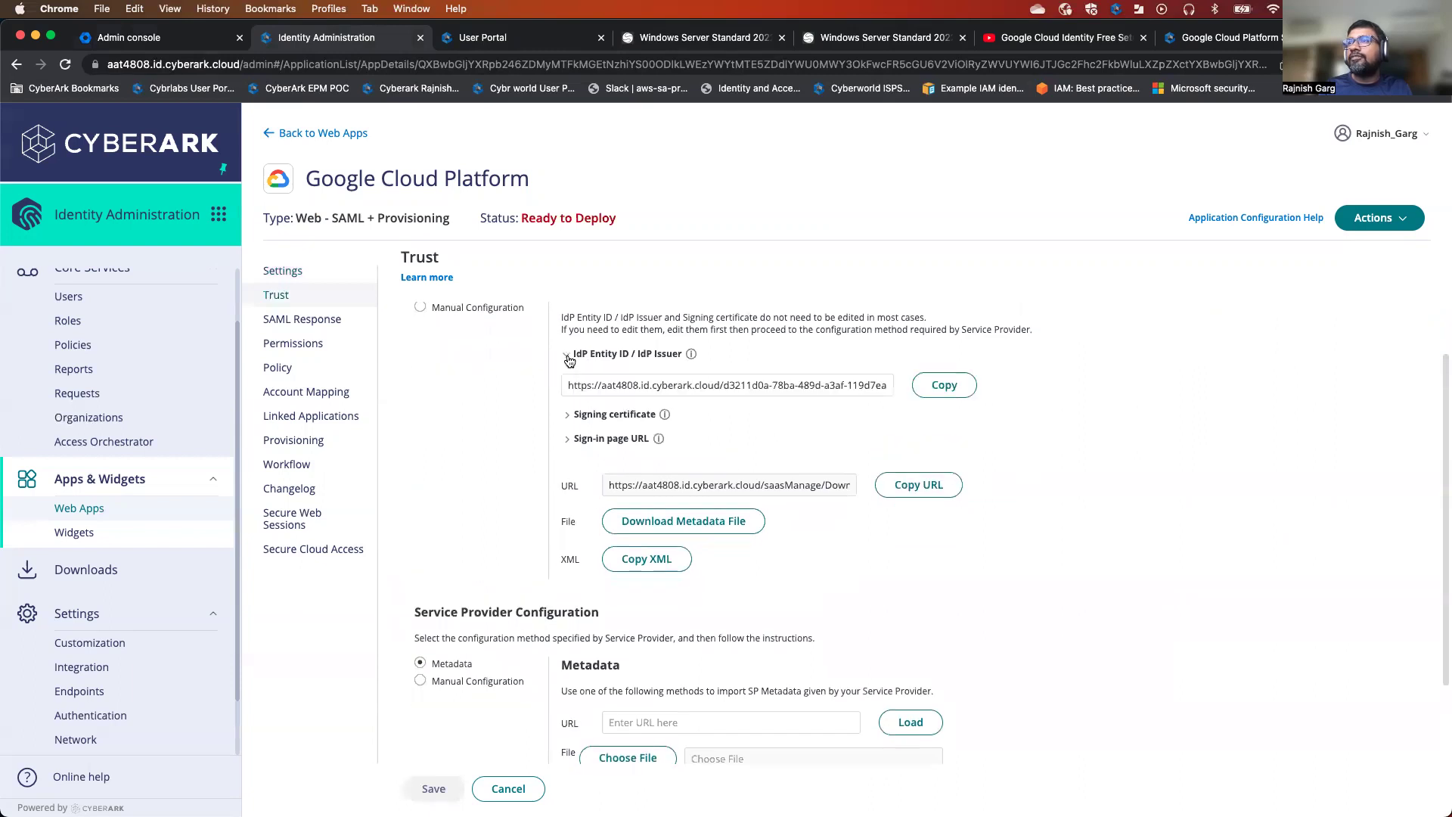
left_click(569, 359)
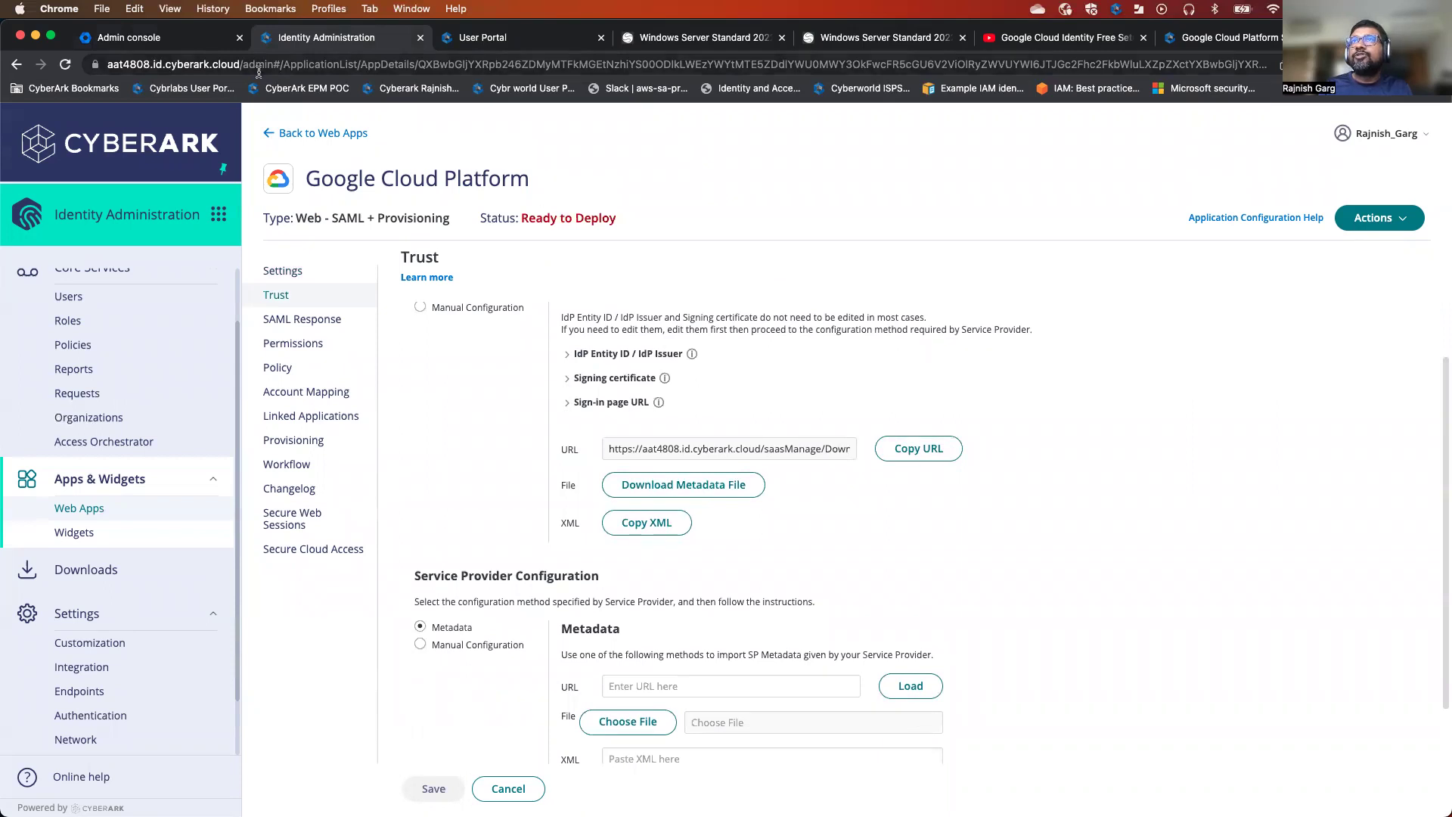
In the Google Admin console's organisation-wide third-party SSO profile, enable "Set up SSO with third-party identity provider".
left_click(160, 39)
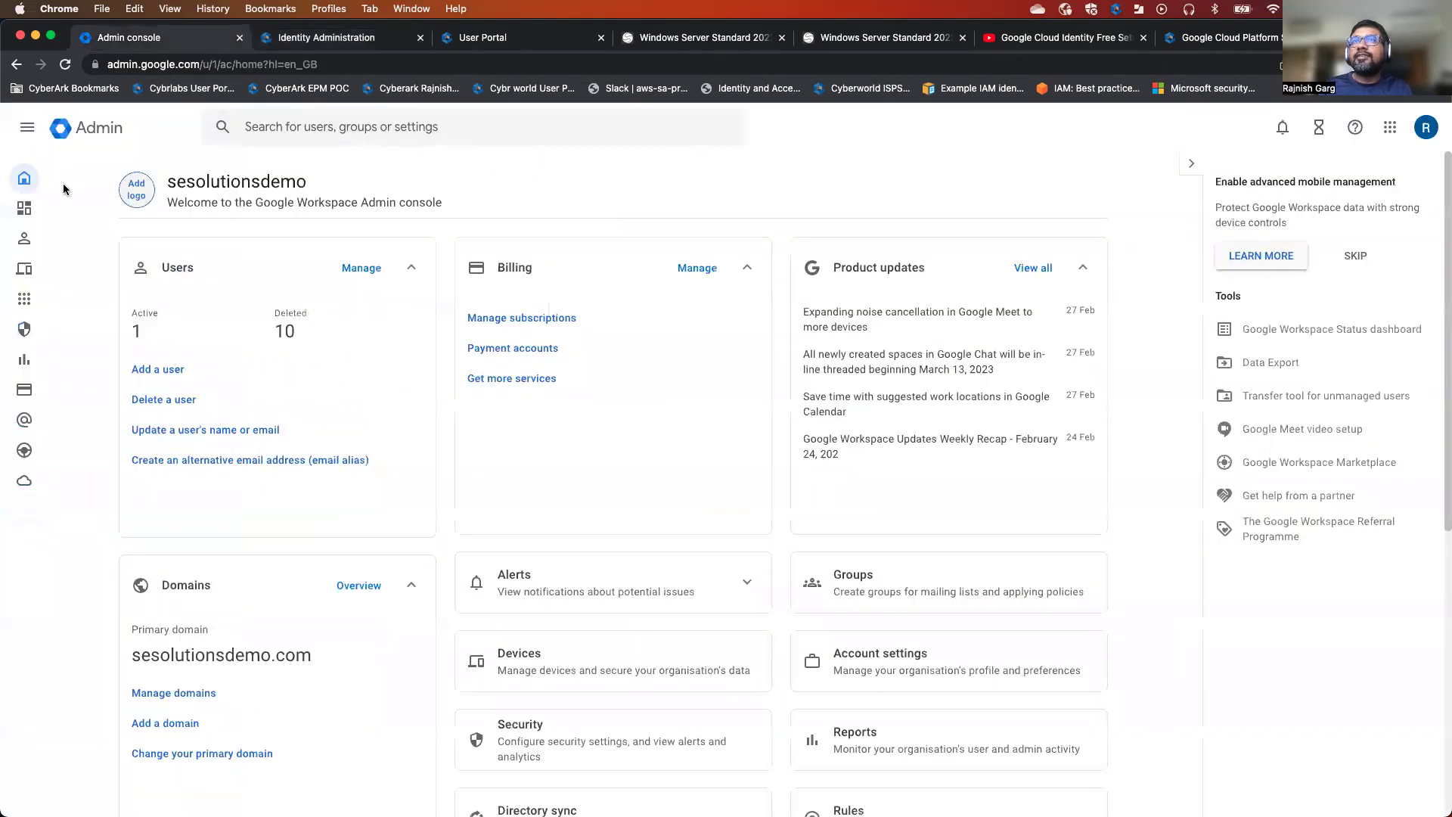
mouse_move(24, 184)
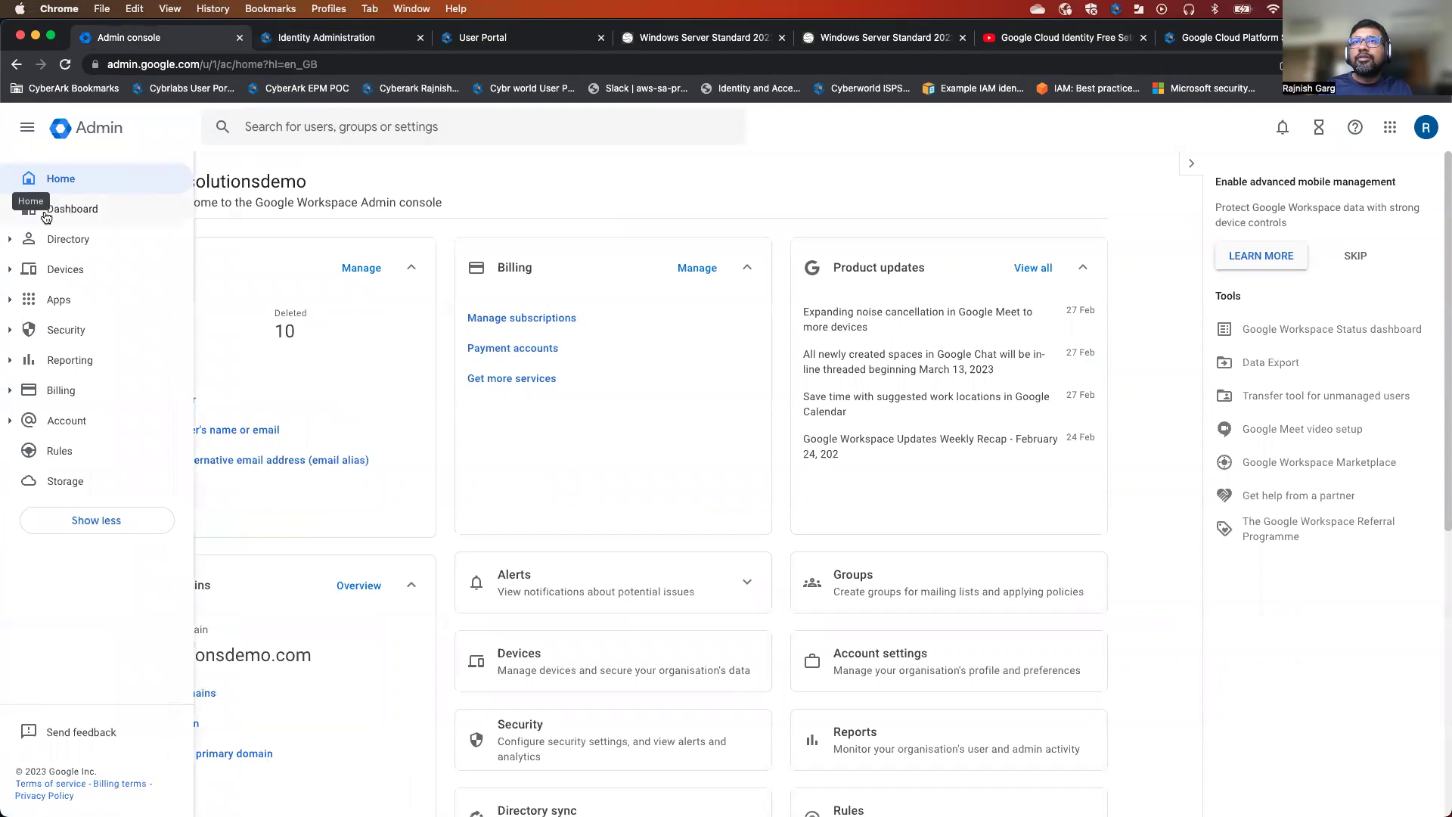
left_click(19, 339)
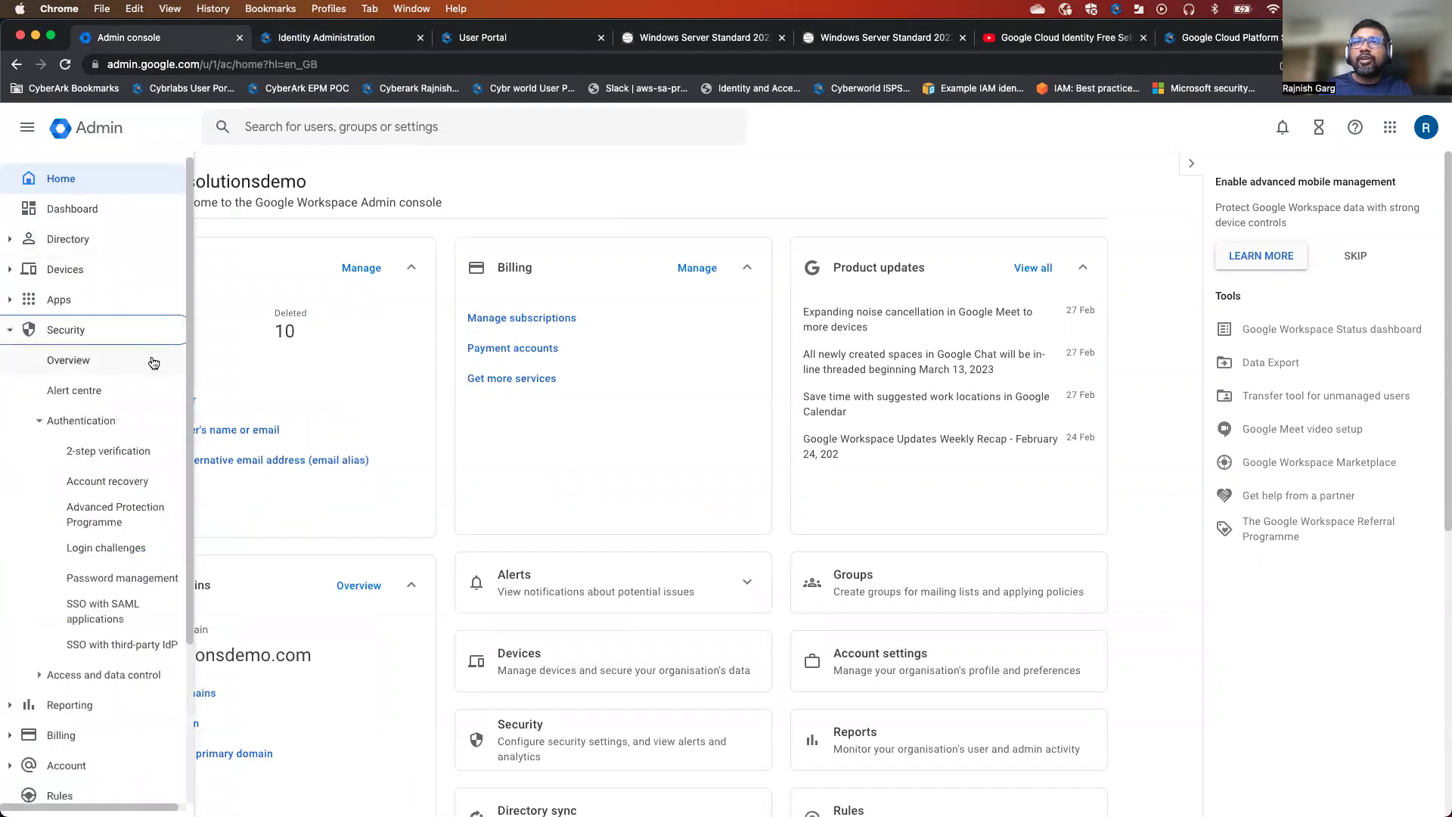
left_click(109, 645)
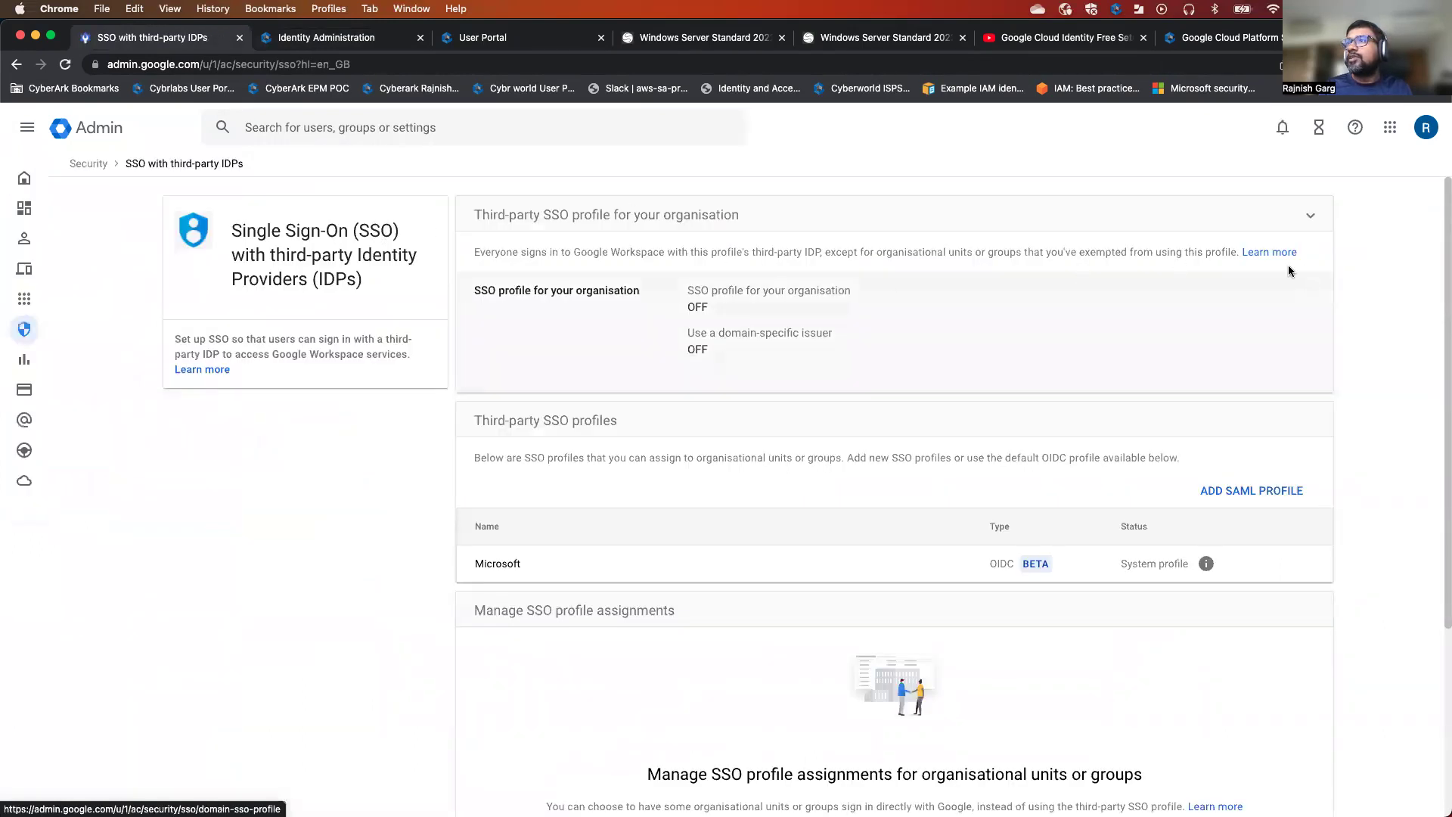
left_click(1311, 294)
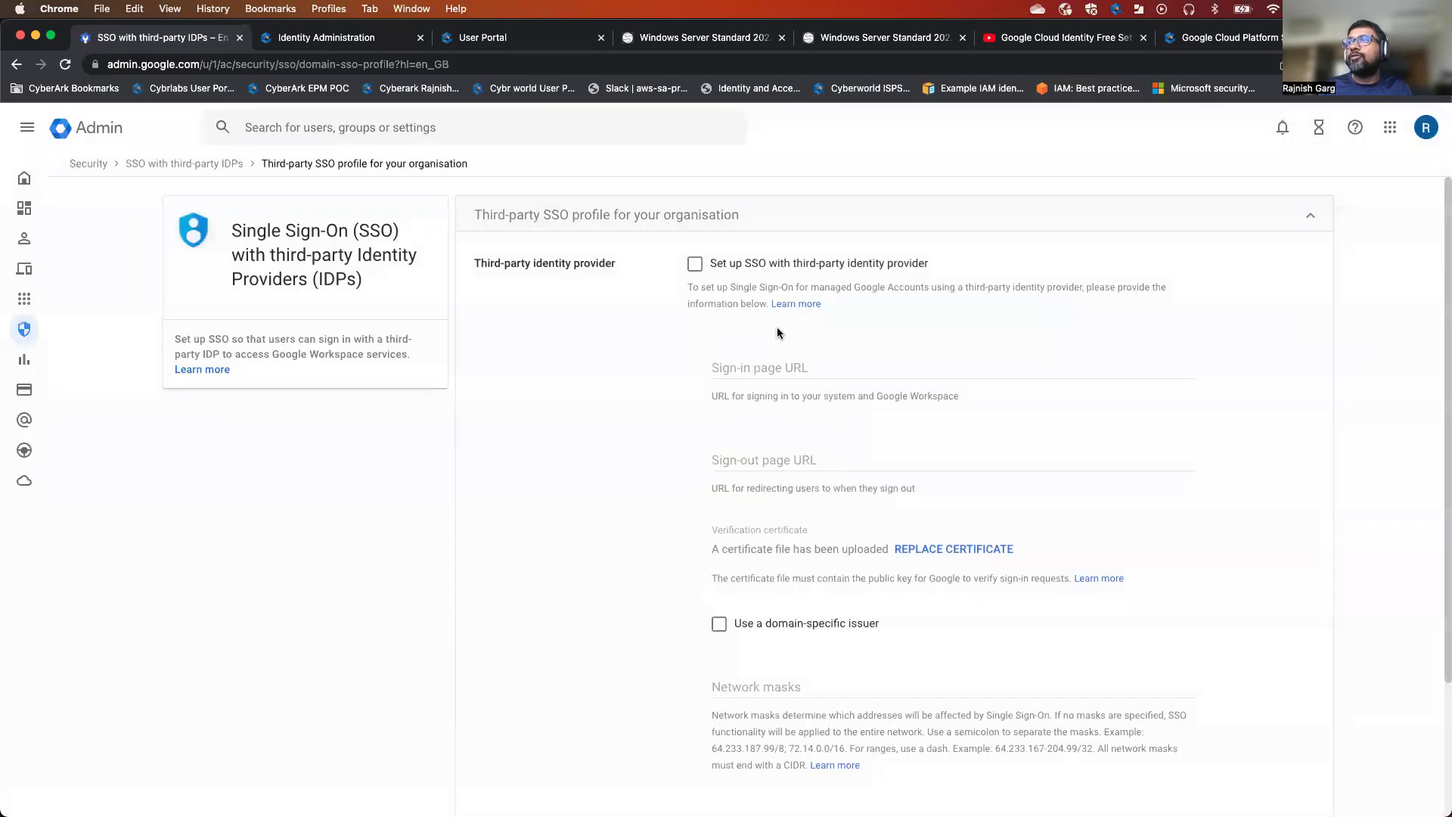
left_click(694, 265)
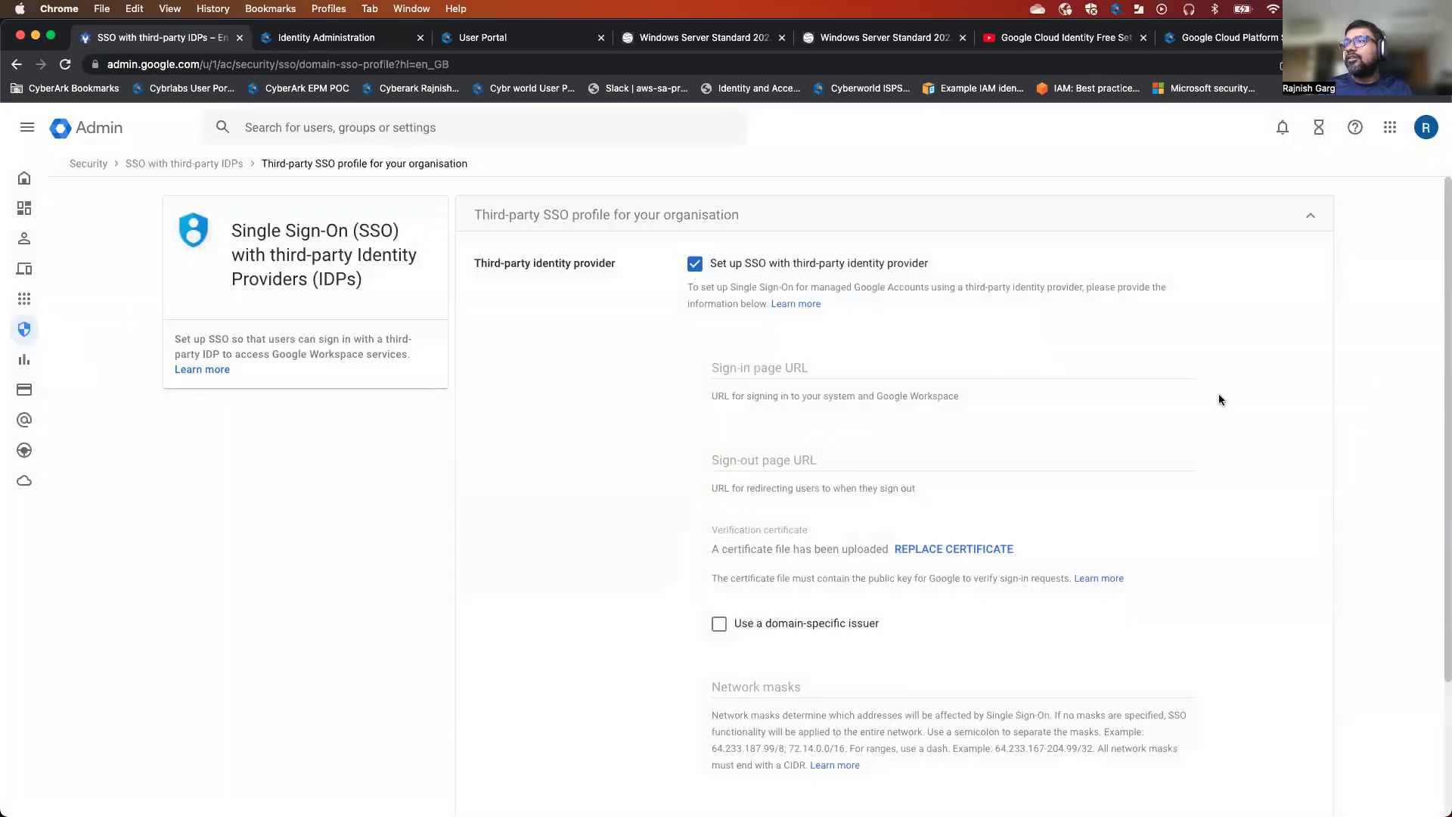
scroll(1219, 400, "down", 3)
scroll(1094, 408, "up", 2)
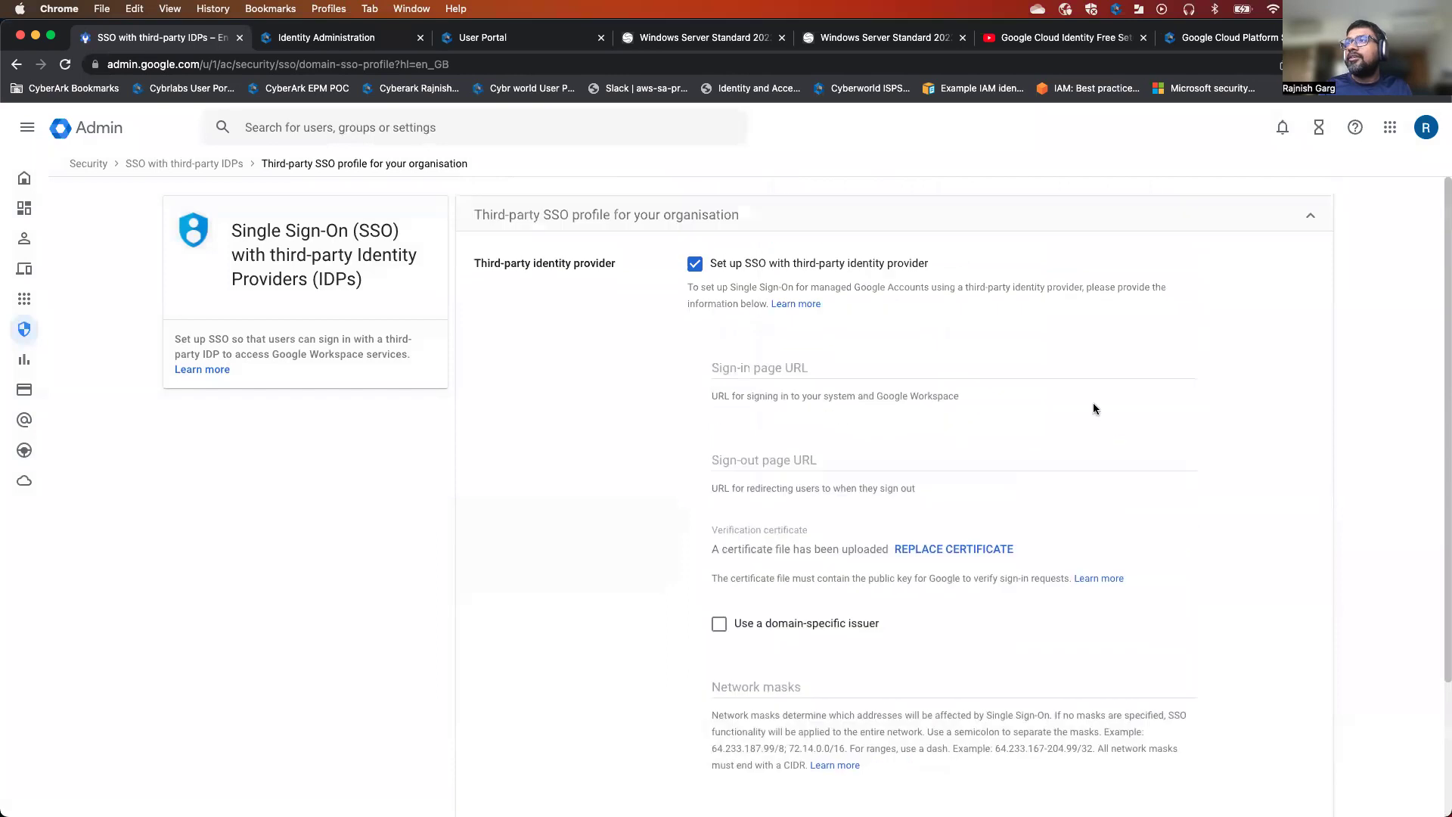
left_click(824, 373)
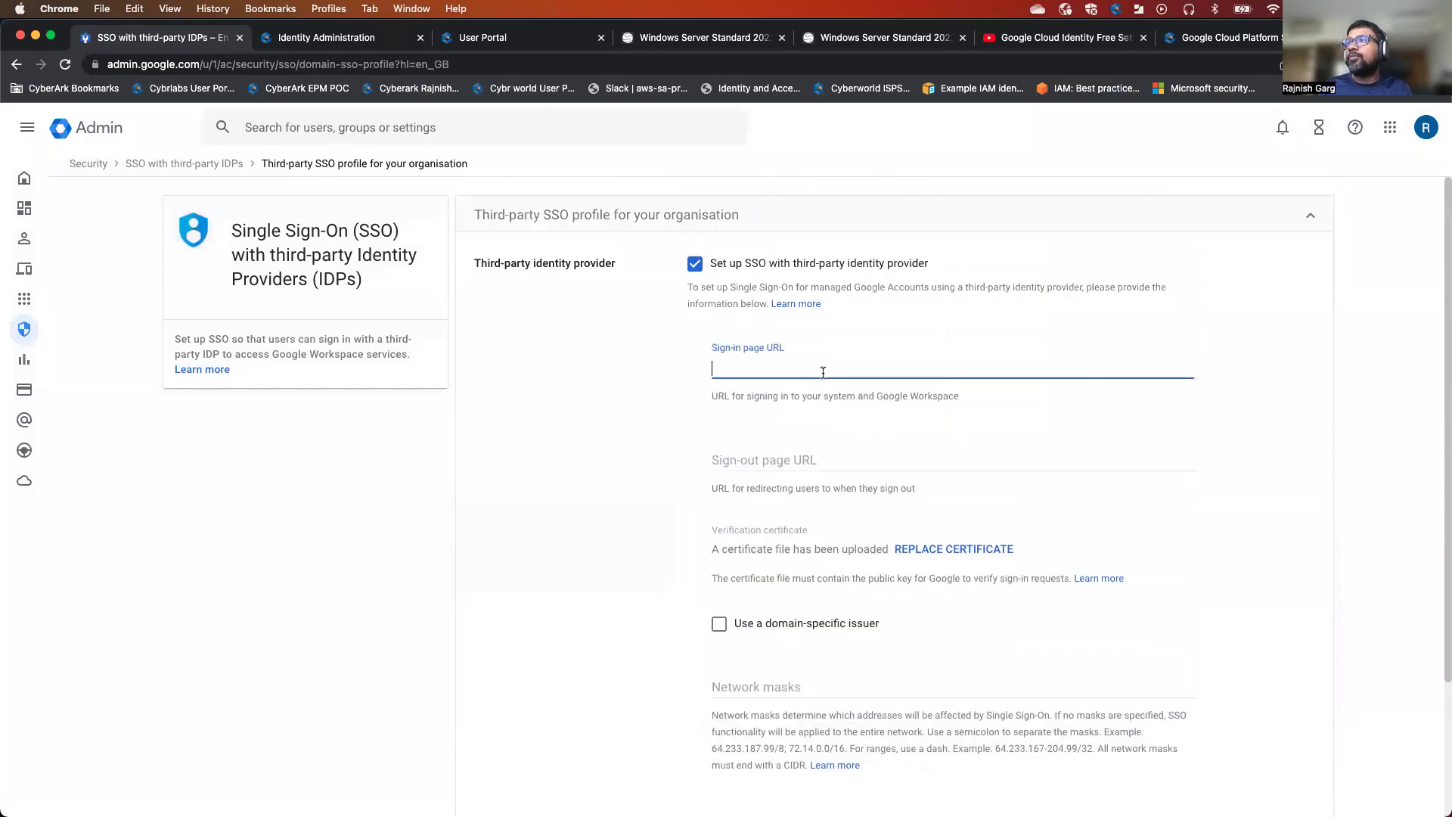
left_click(1274, 340)
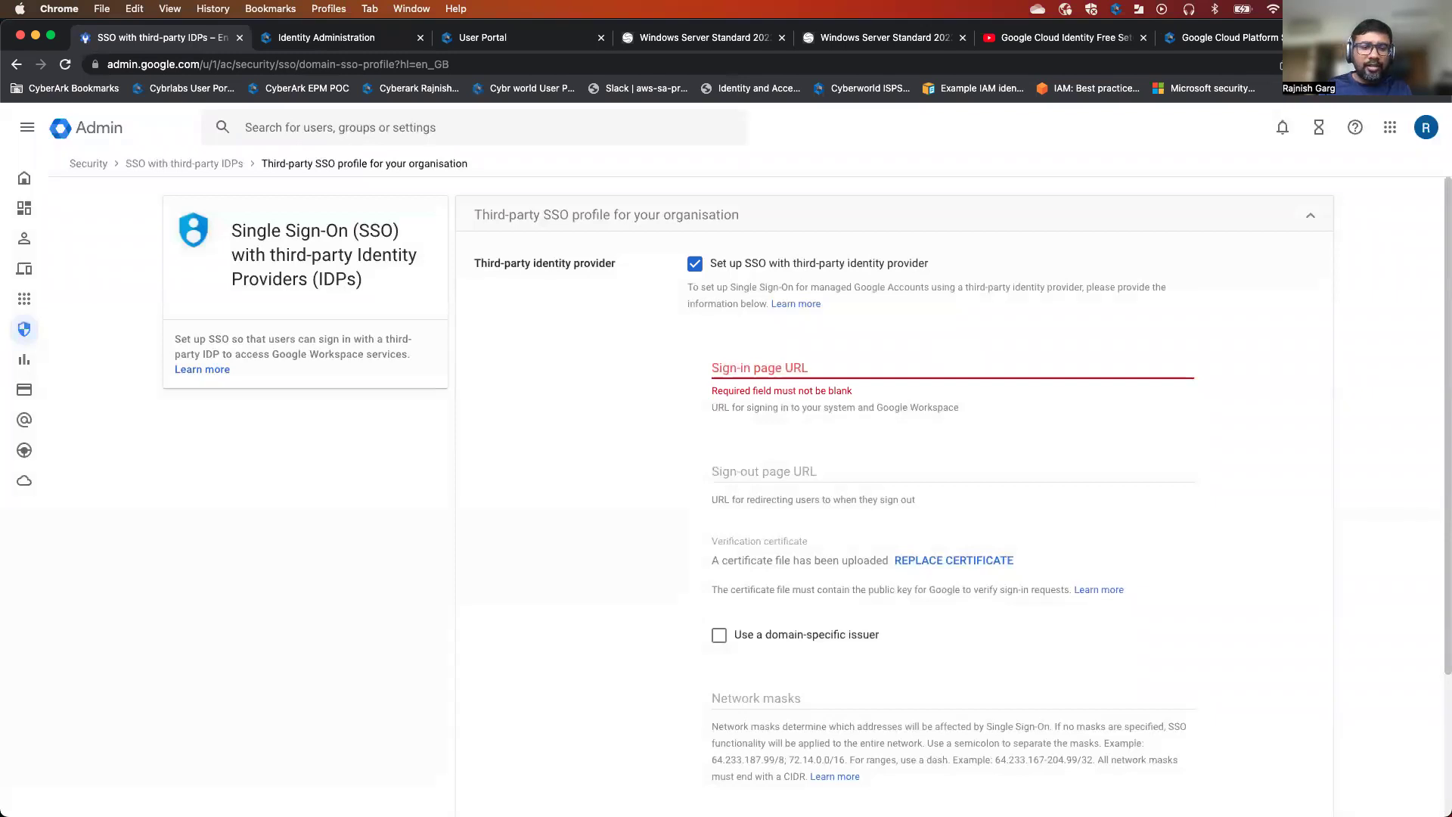
Switch to the CyberArk documentation on Google Cloud Platform SAML SSO and read steps 1 to 3, including the sign-in URL and certificate options.
key("super+Tab")
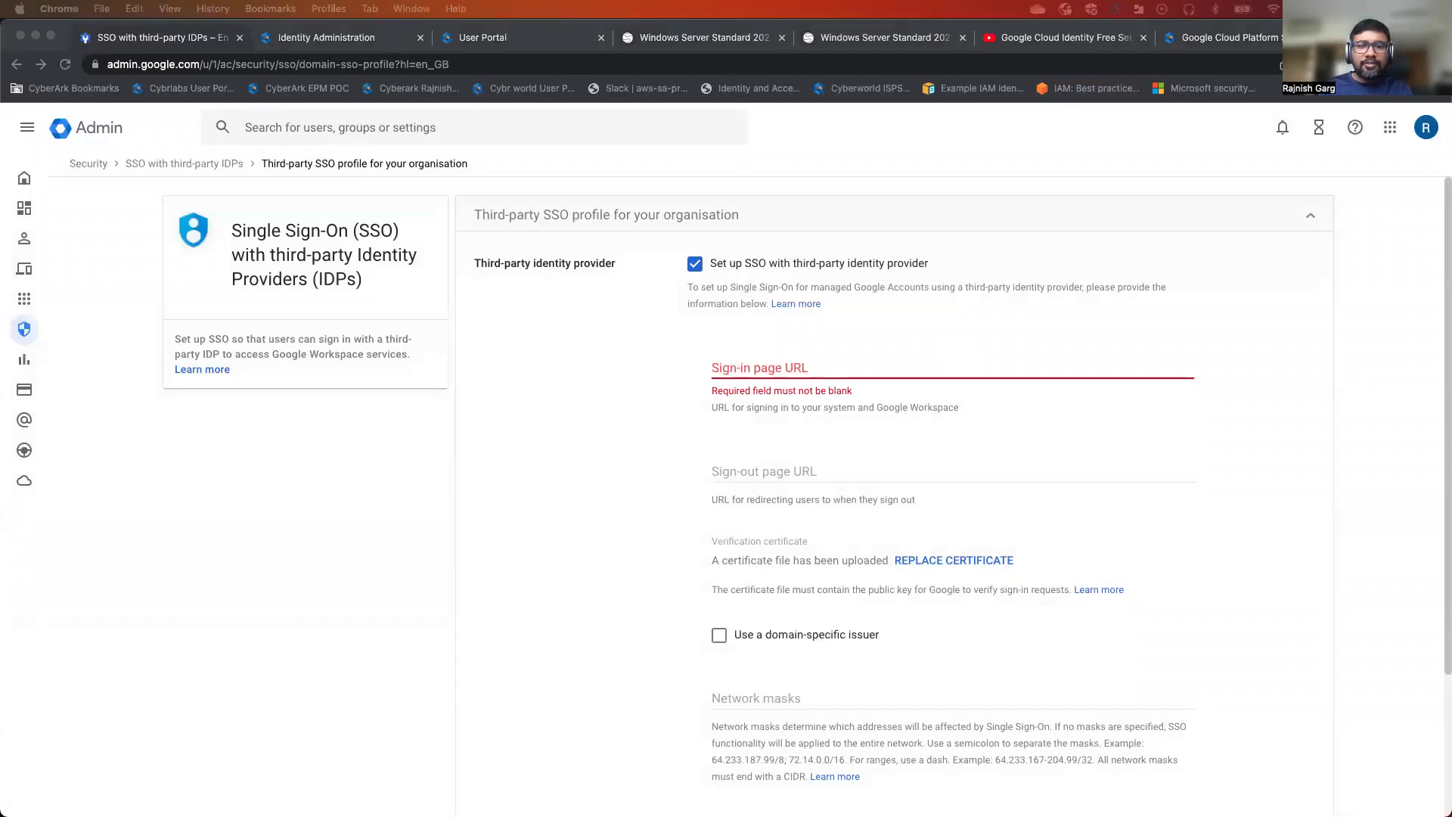
left_click(1238, 41)
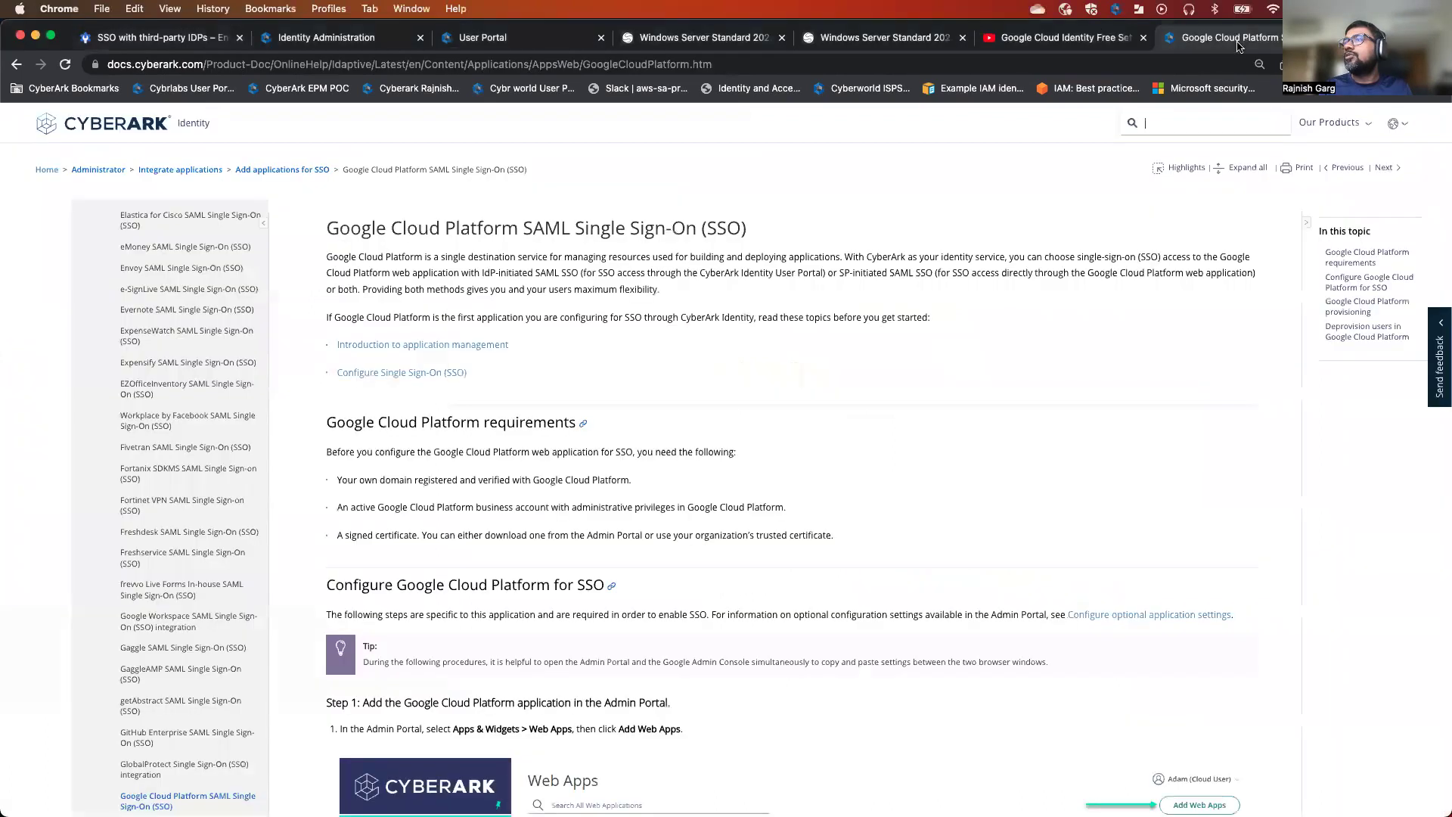
scroll(724, 444, "down", 6)
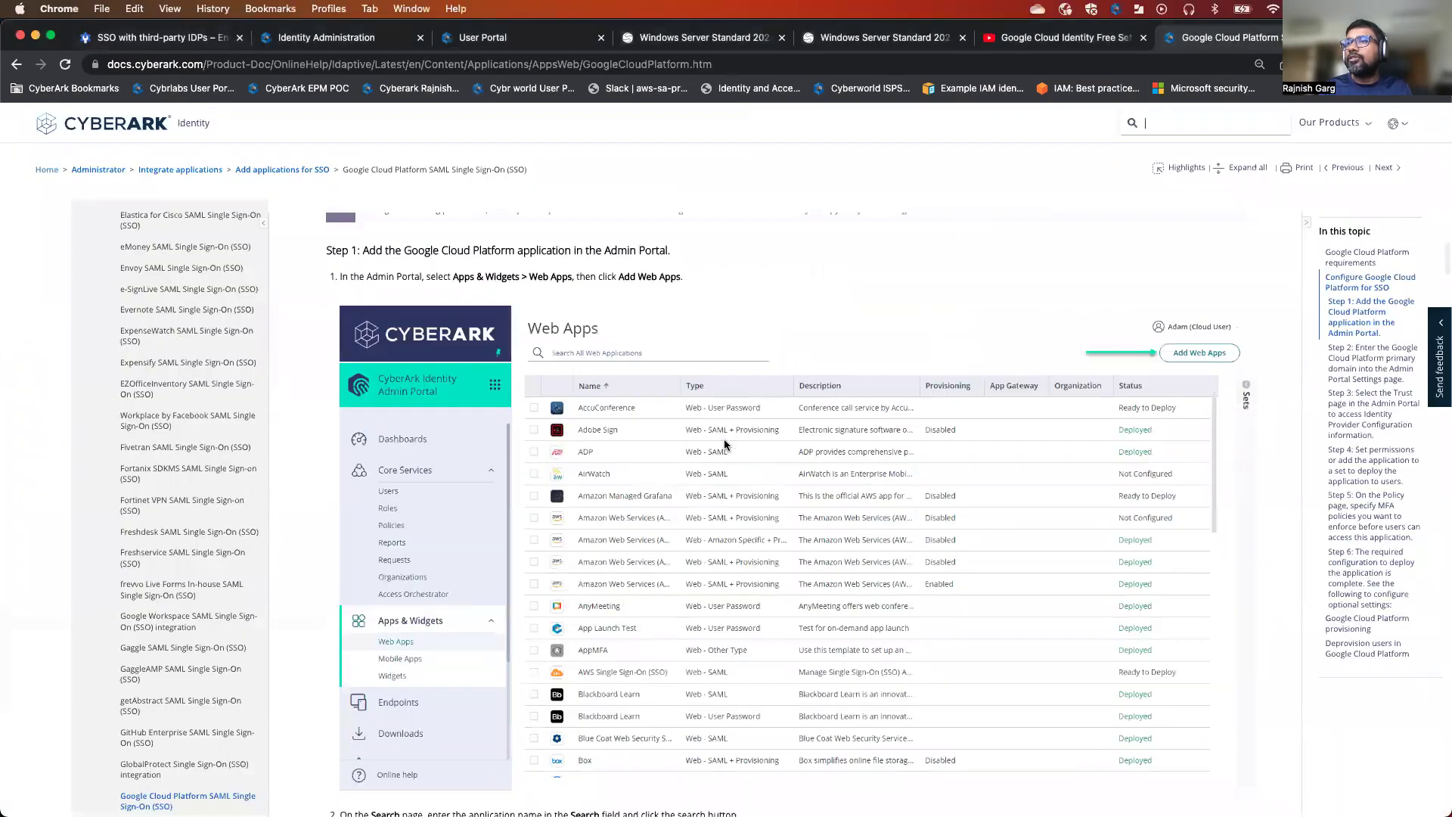
scroll(724, 444, "down", 9)
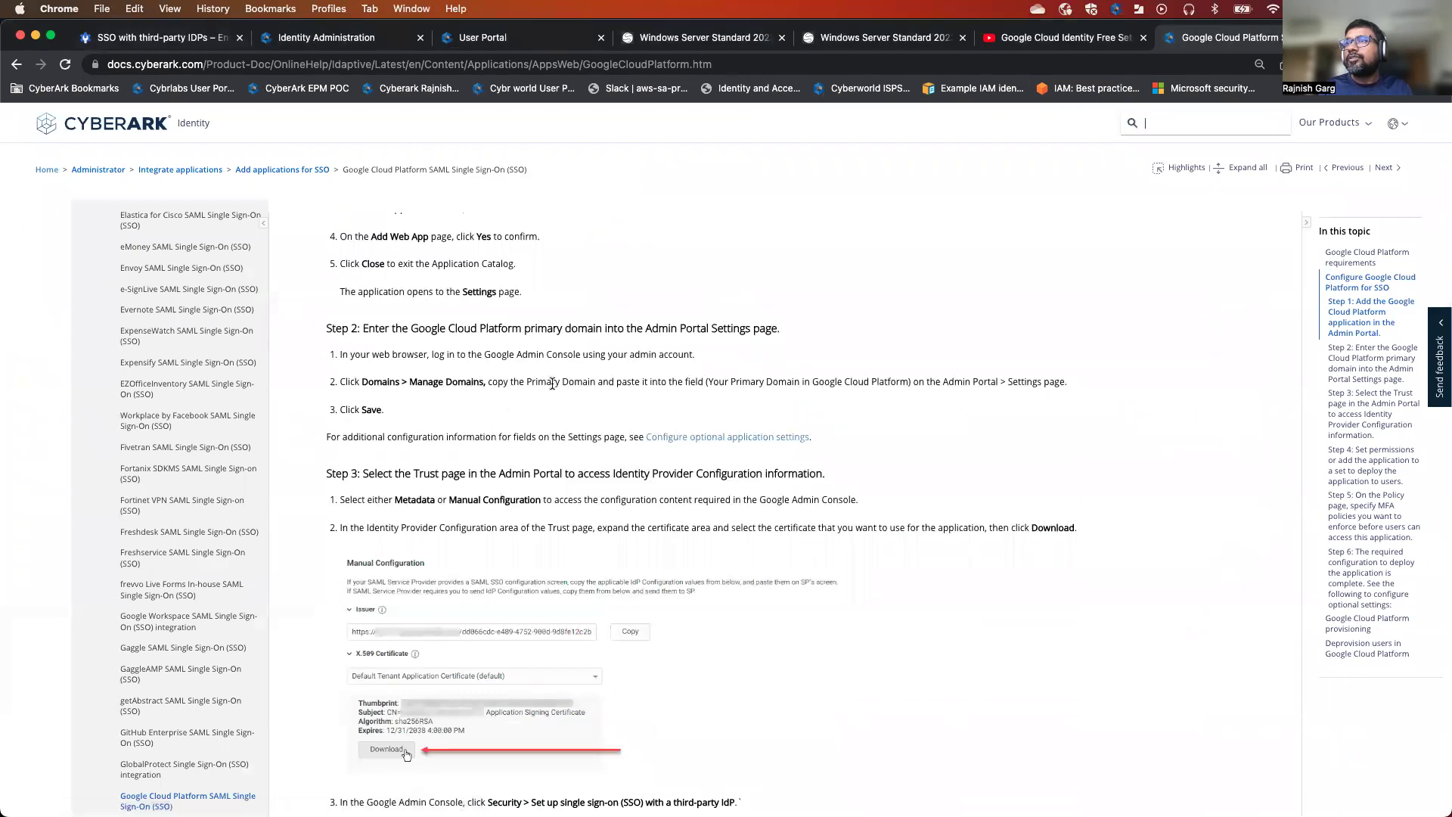
scroll(520, 407, "down", 1)
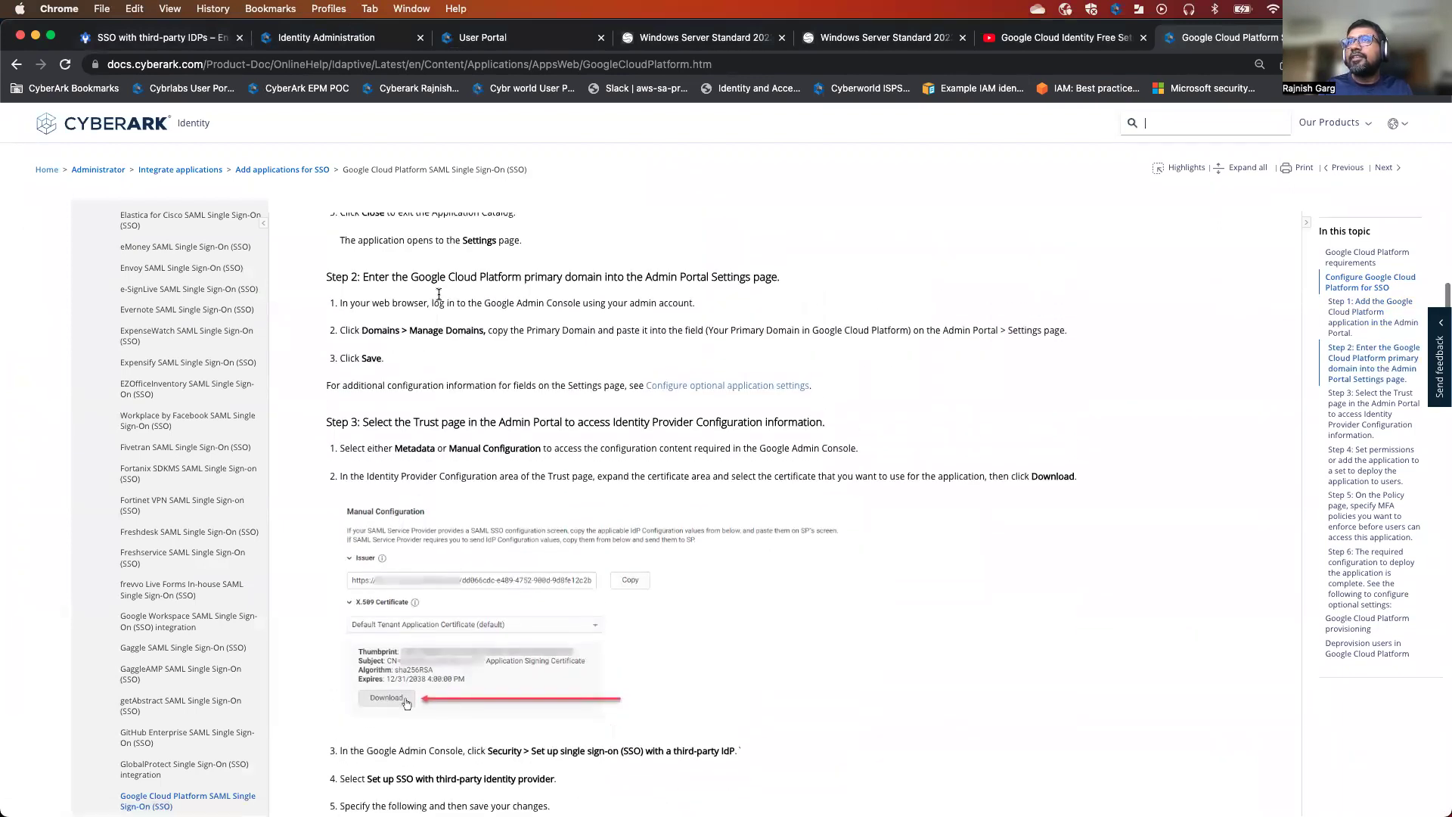
scroll(514, 402, "down", 2)
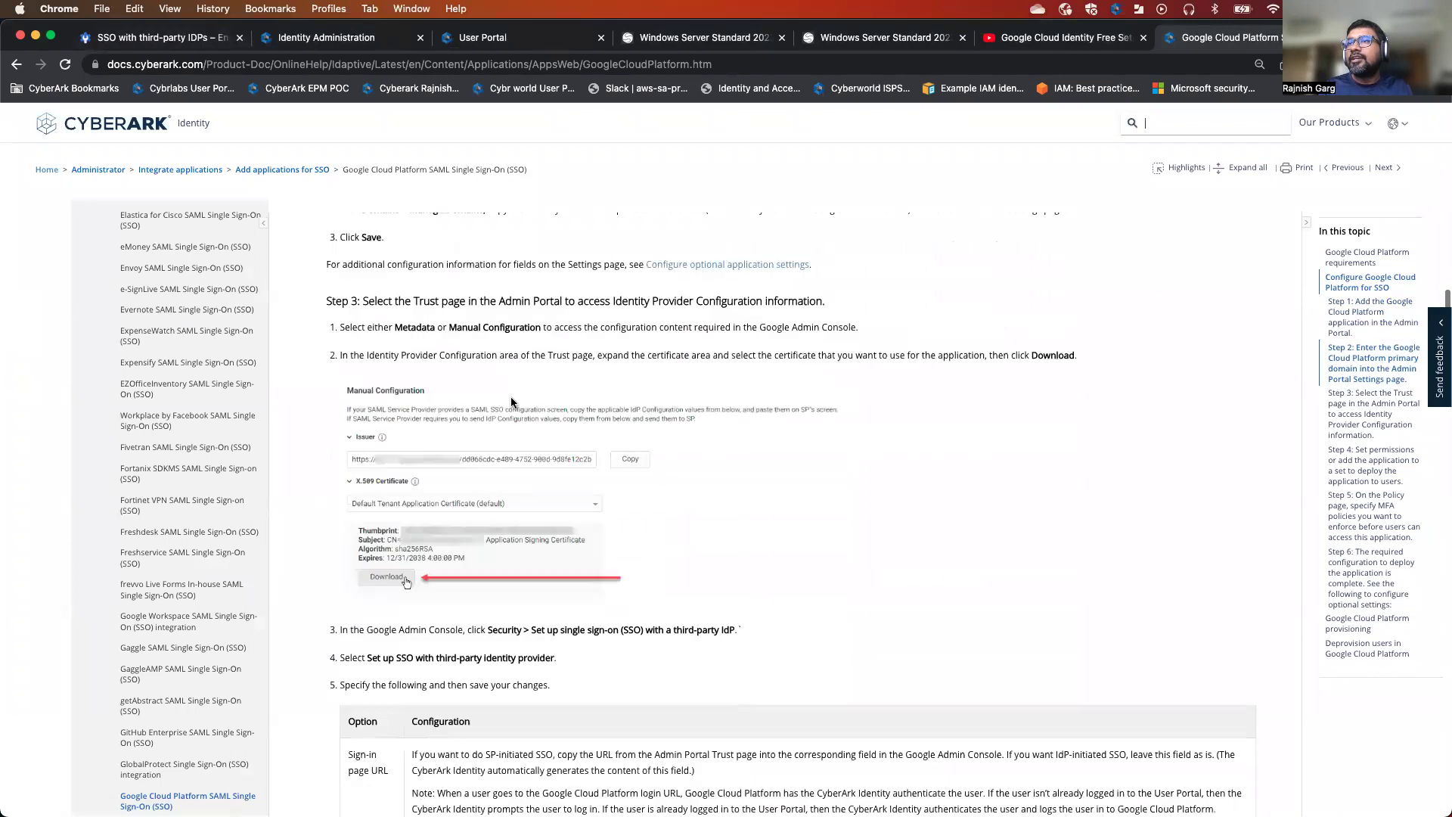
scroll(512, 400, "down", 1)
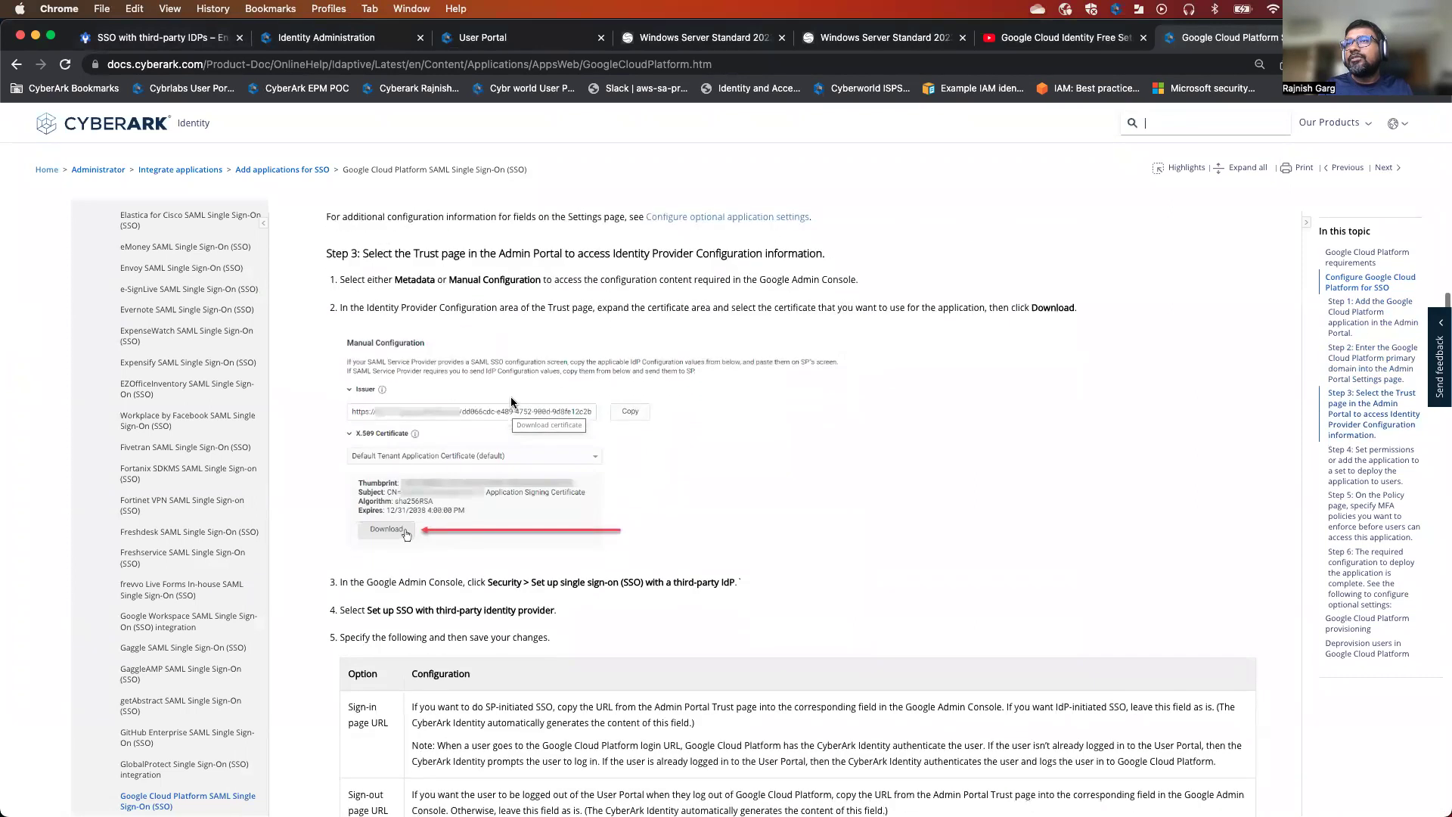
scroll(522, 485, "down", 4)
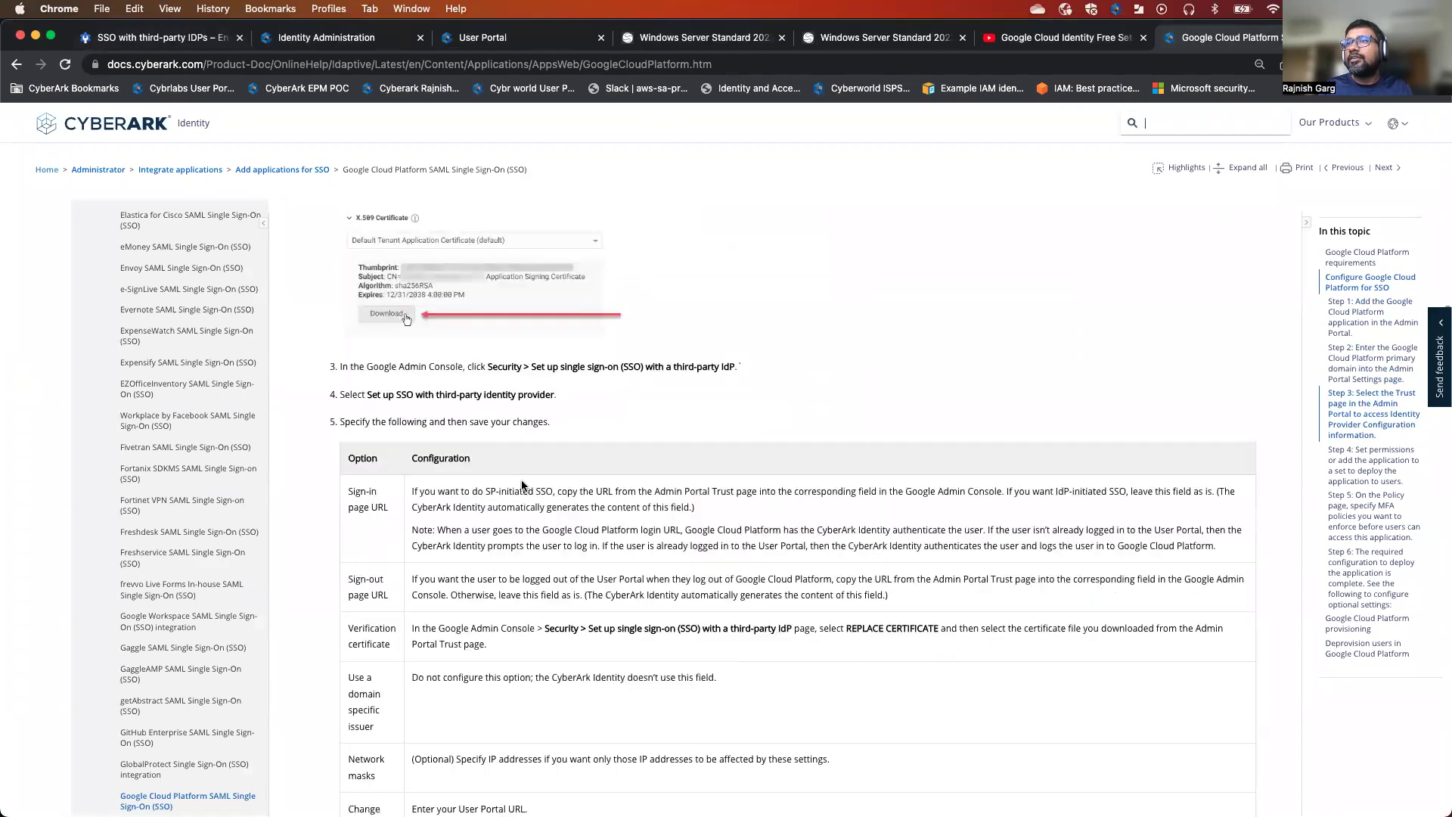
scroll(522, 485, "down", 1)
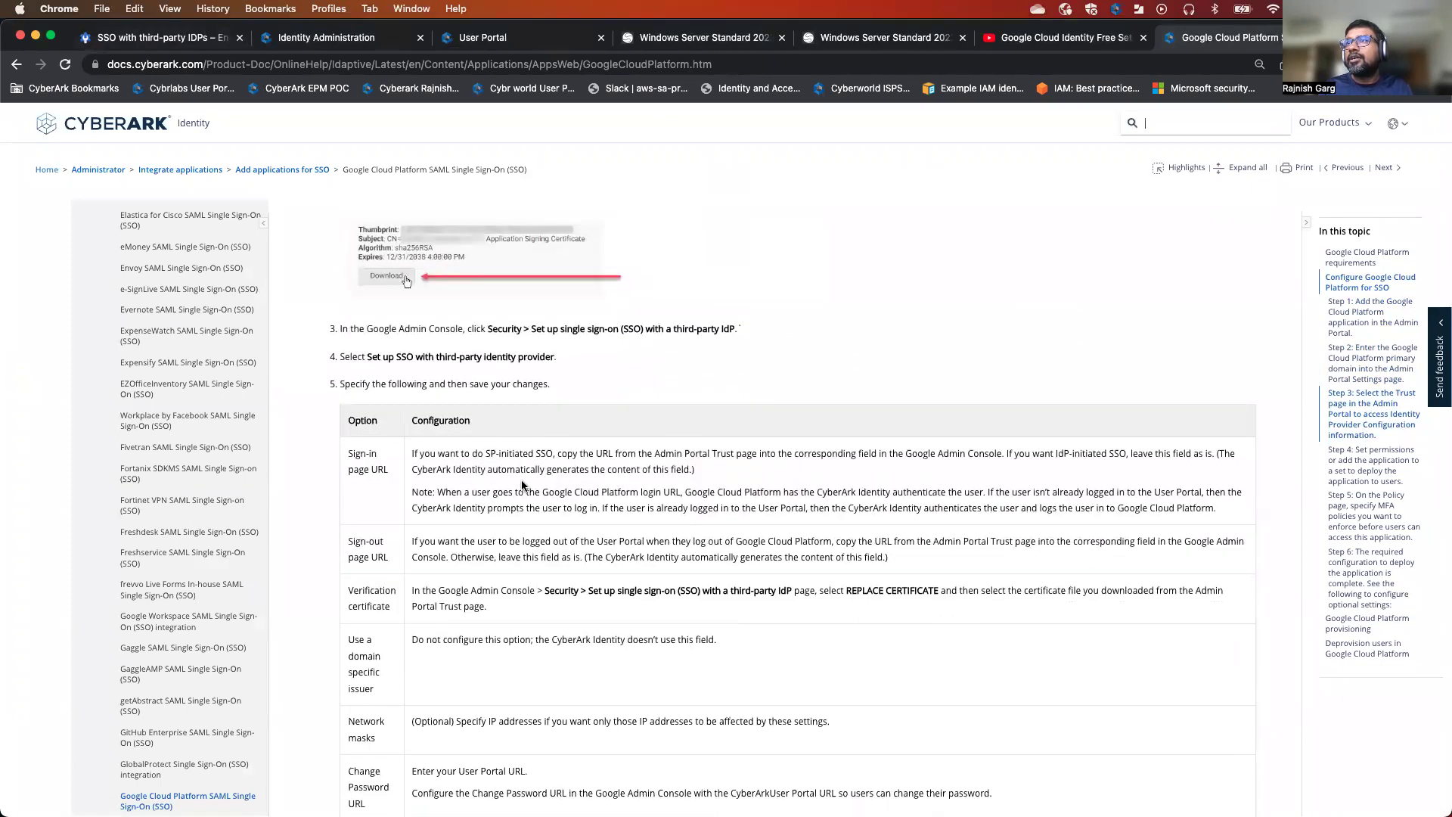
scroll(522, 484, "down", 1)
scroll(522, 484, "down", 1)
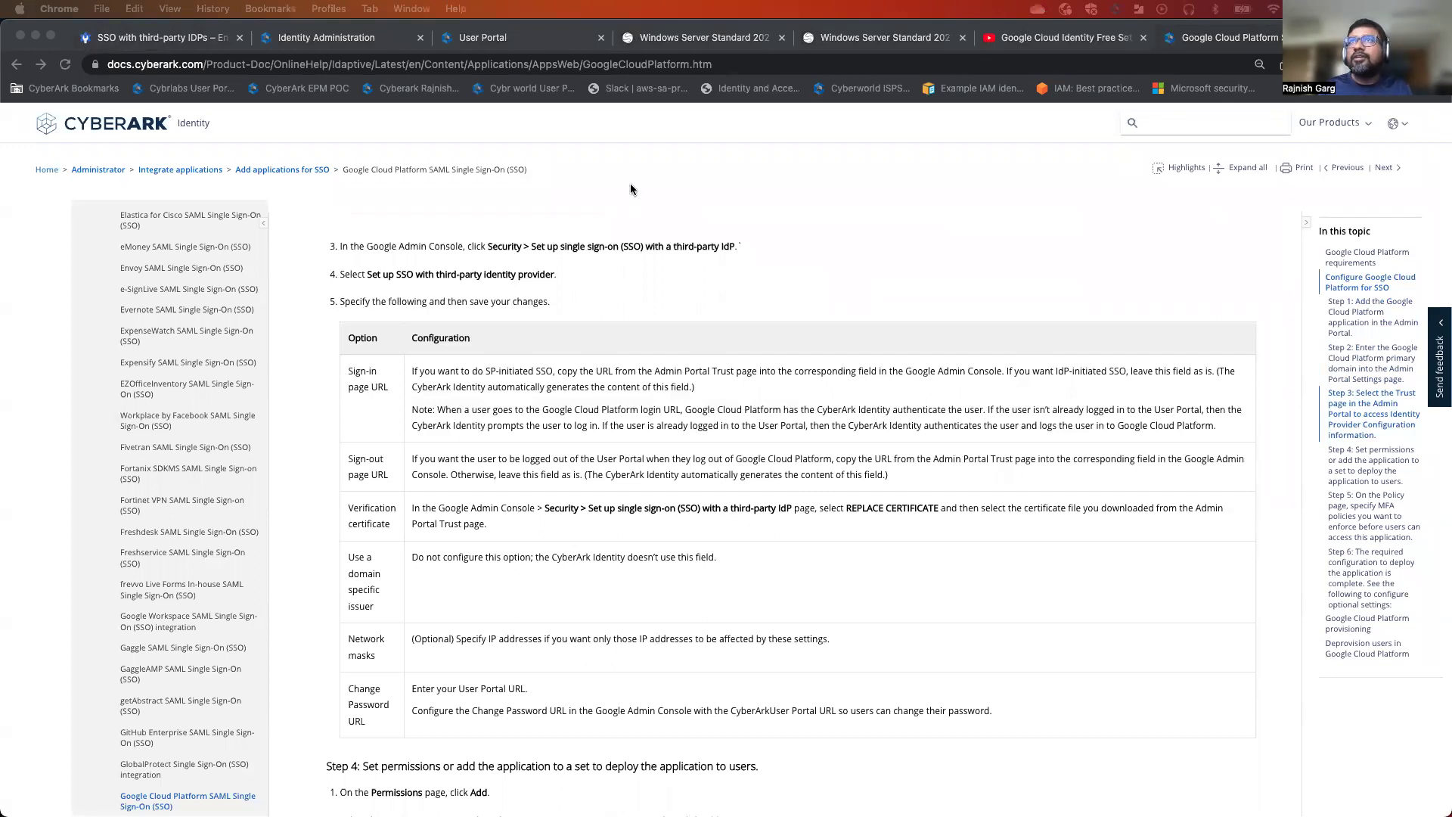
Switch to CyberArk Identity Administration and copy the sign-in page URL from the app's Trust settings.
left_click(299, 38)
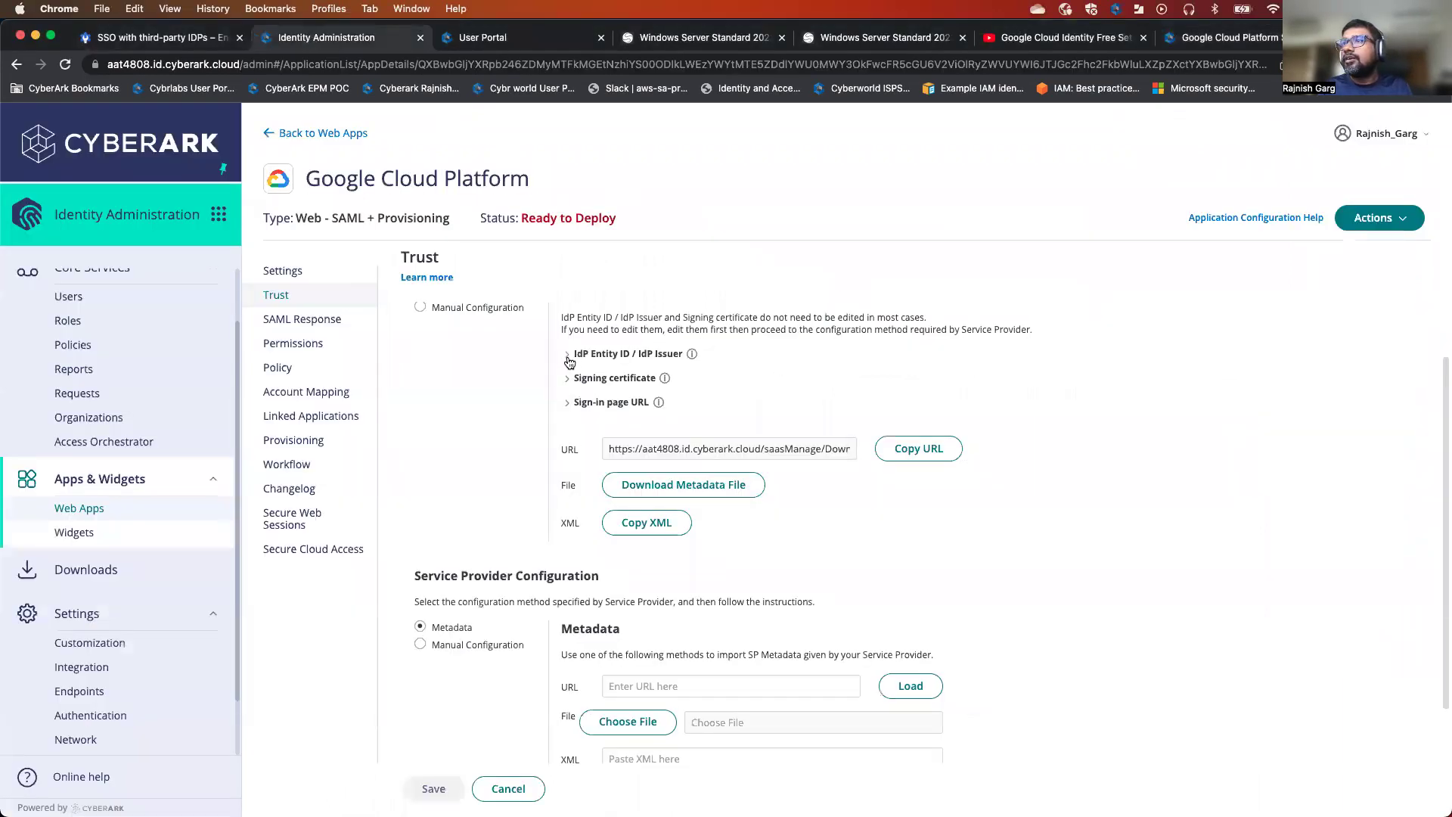
left_click(570, 406)
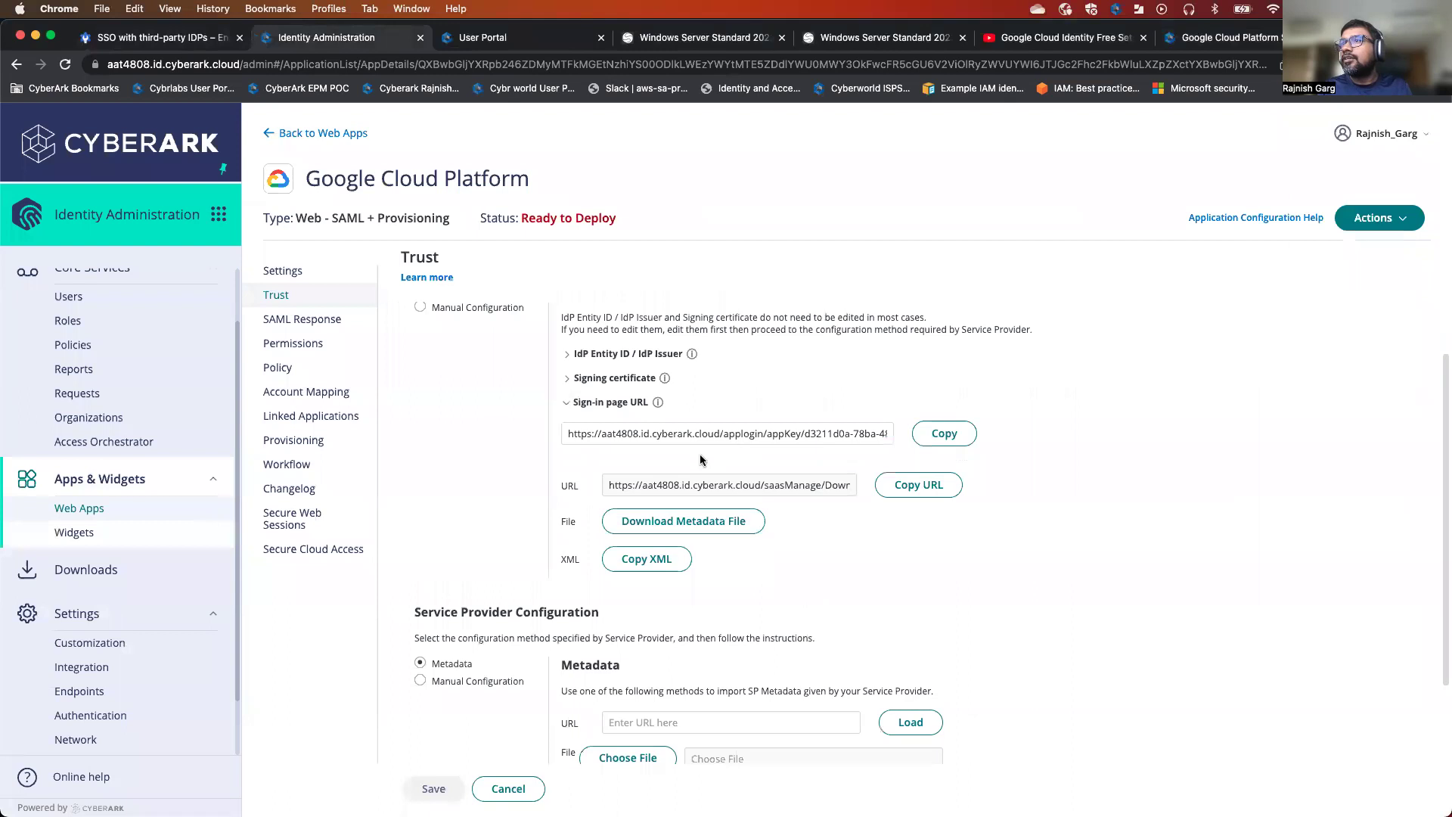
left_click(838, 436)
key("End")
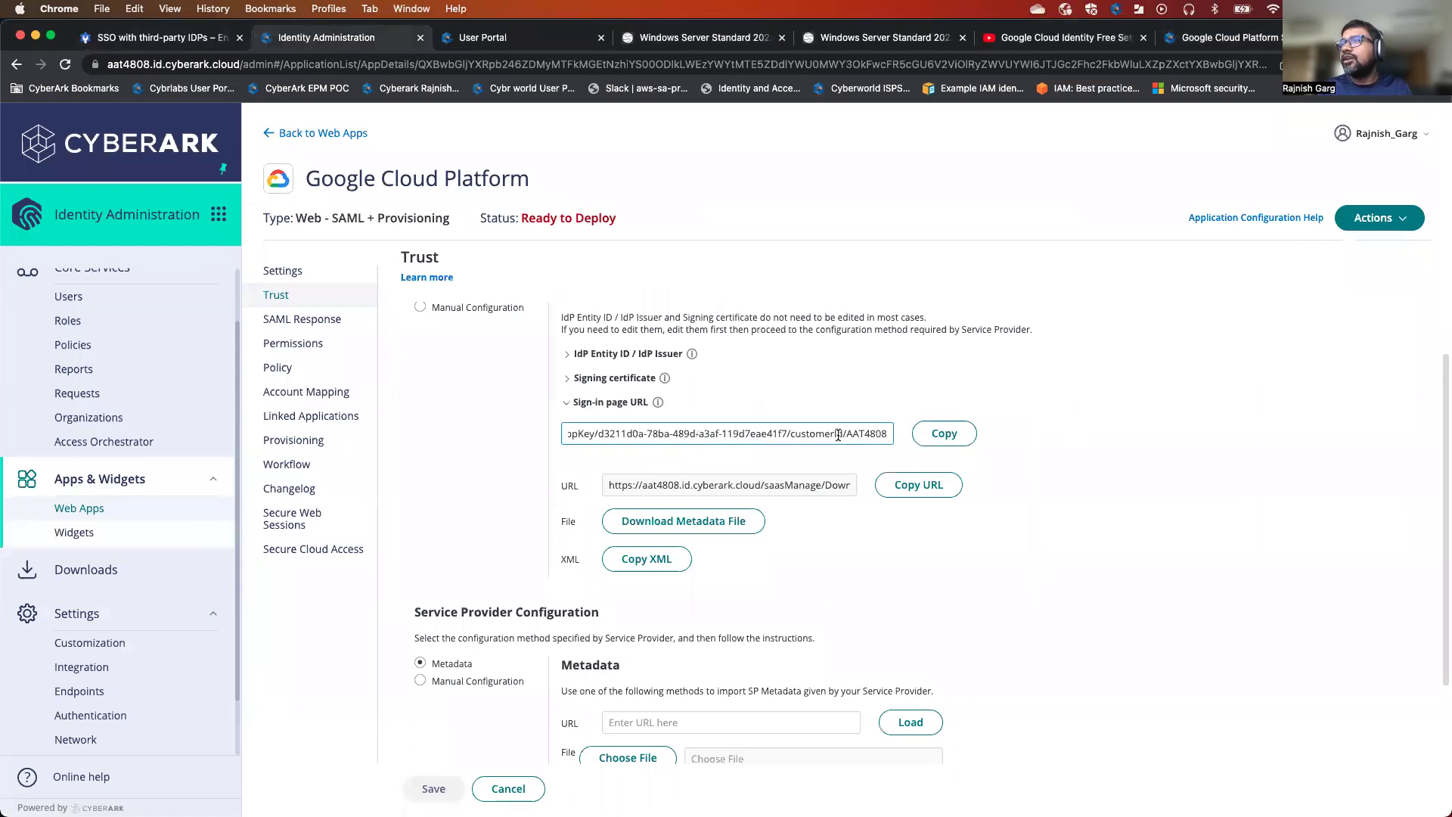
left_click(962, 437)
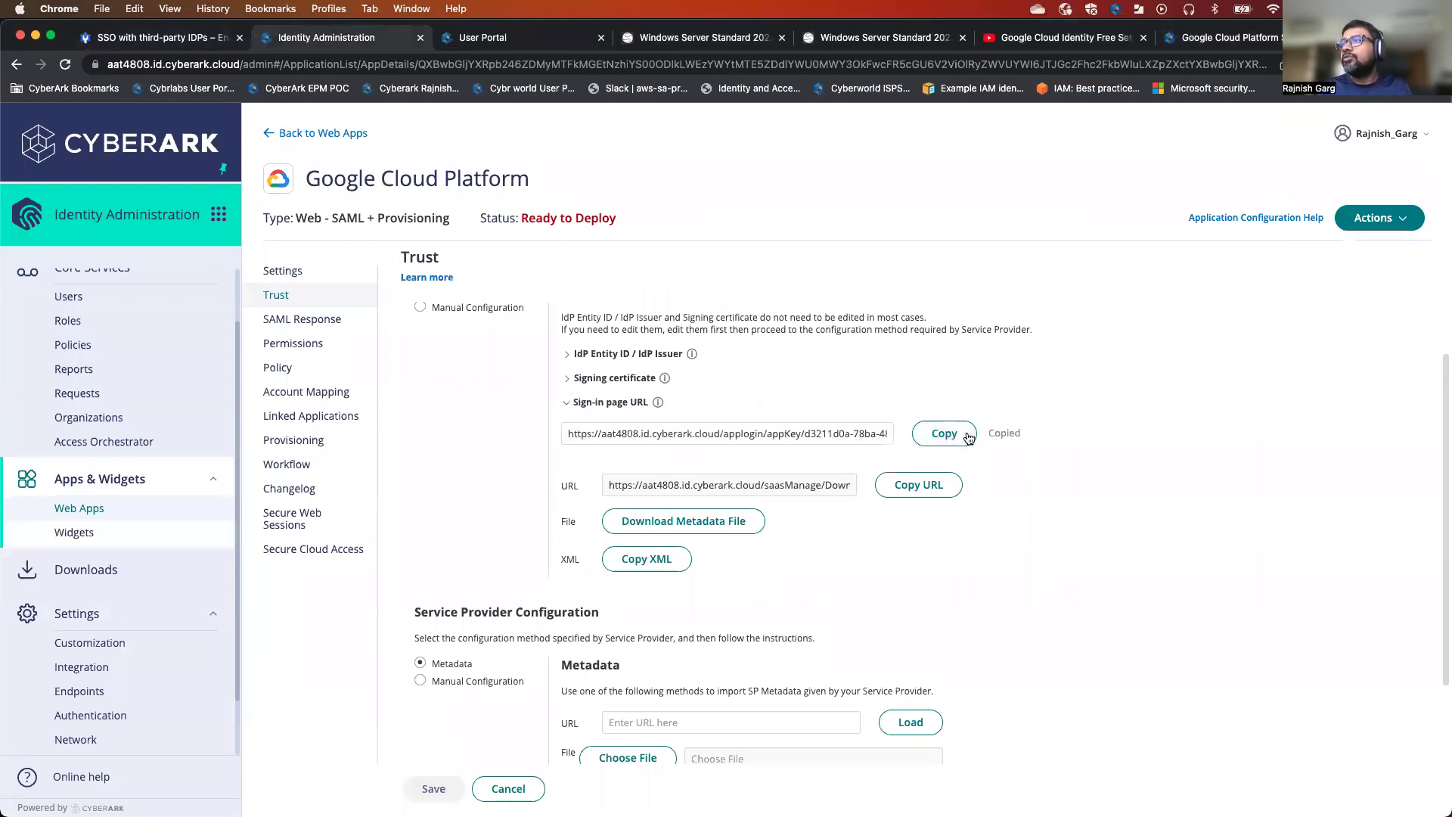
In the Google Admin console's third-party SSO profile, paste the copied CyberArk address as the Sign-in page URL.
left_click(197, 38)
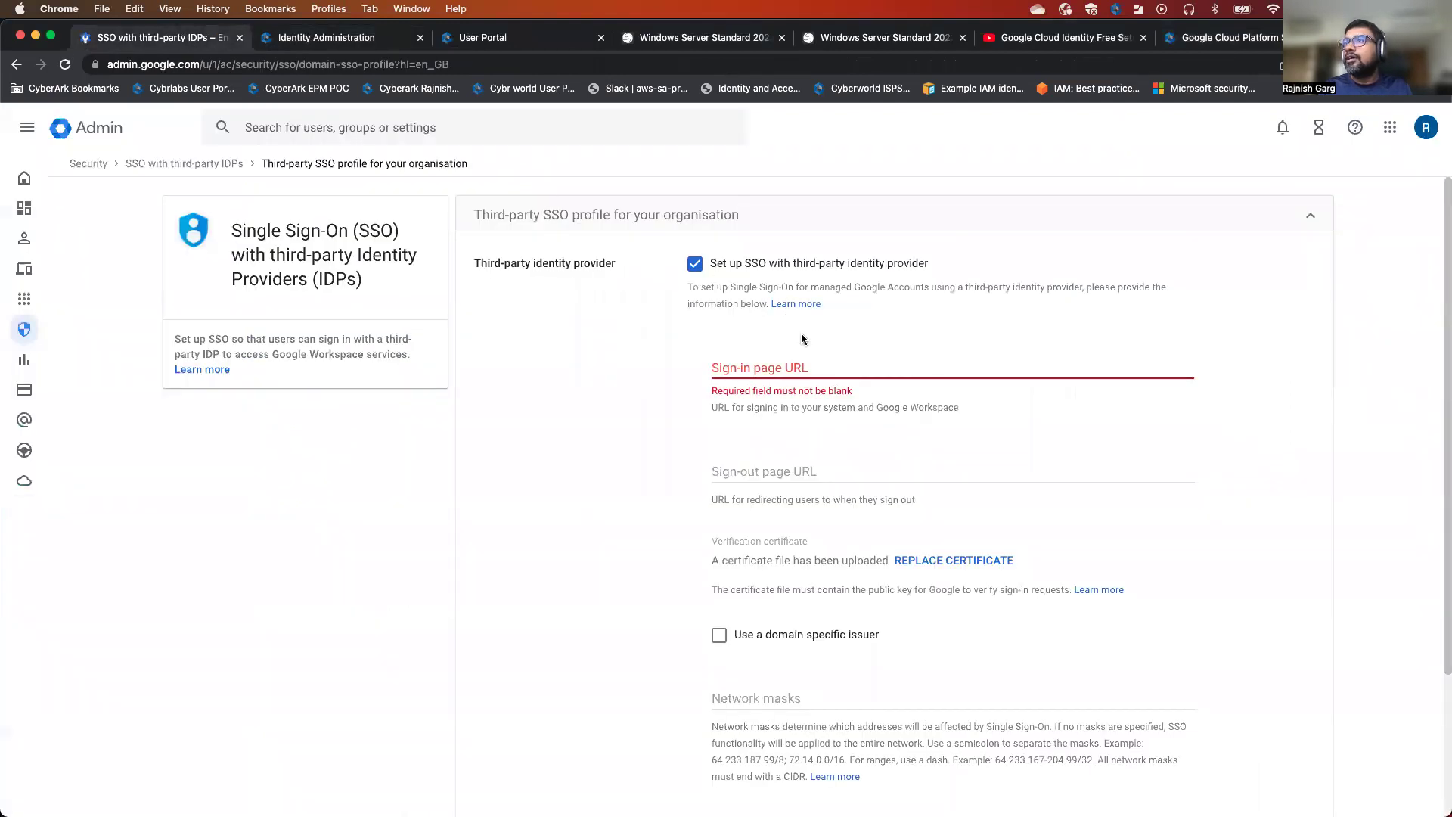
left_click(793, 371)
key("super+v")
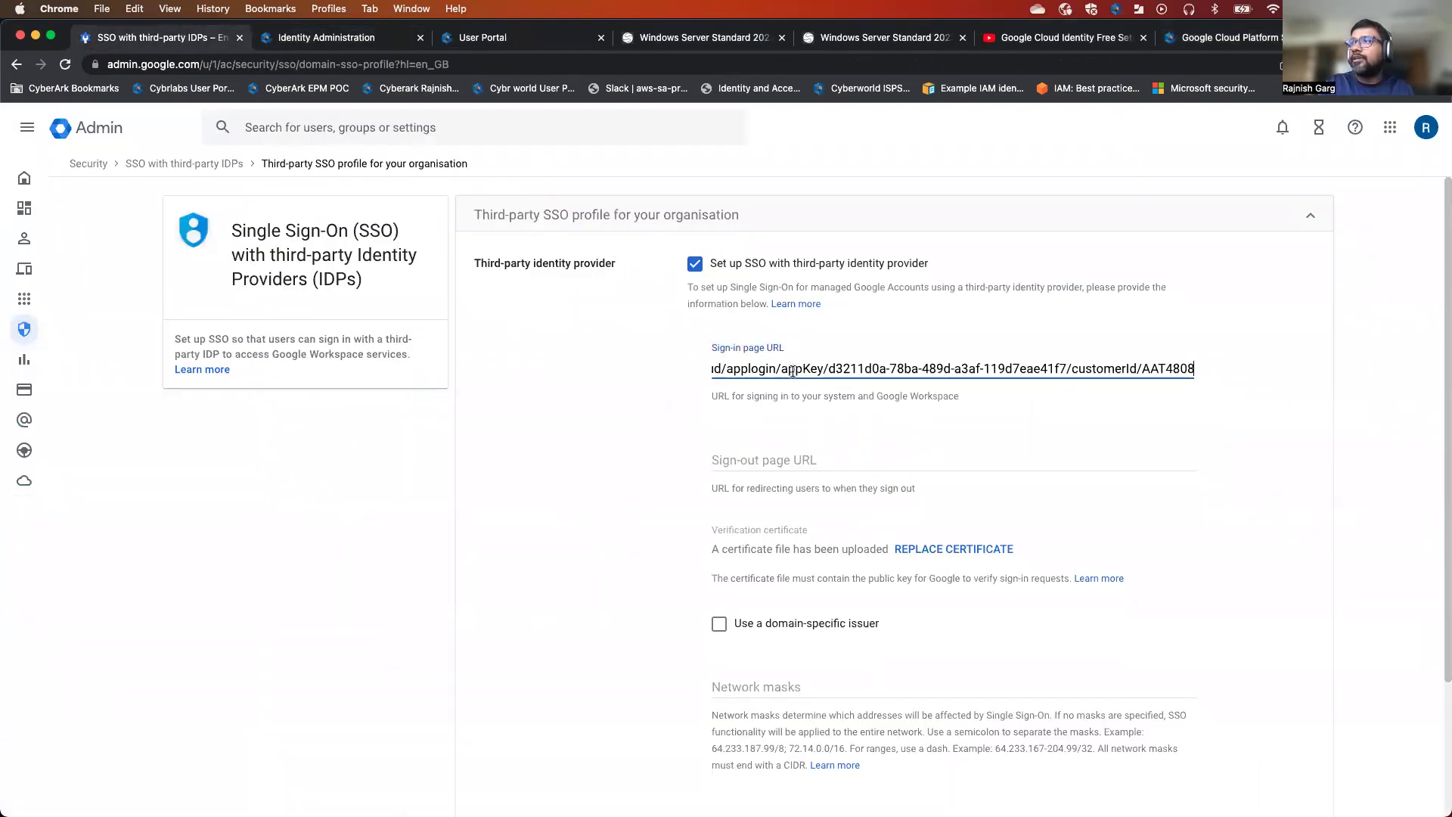
left_click(1146, 436)
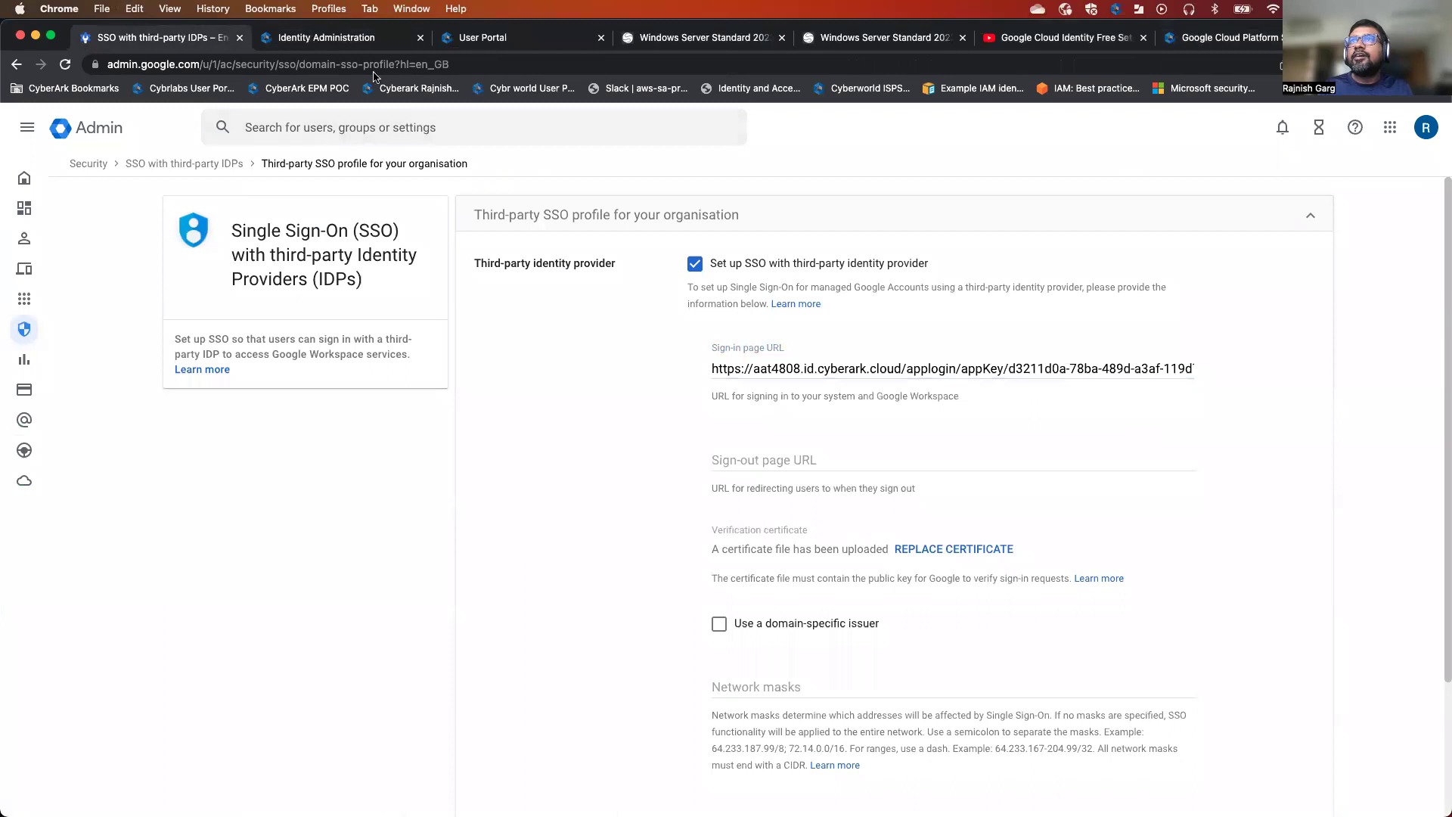
Back in CyberArk's Trust settings, expand the IdP Entity ID / IdP Issuer and signing certificate details and look through them.
left_click(348, 39)
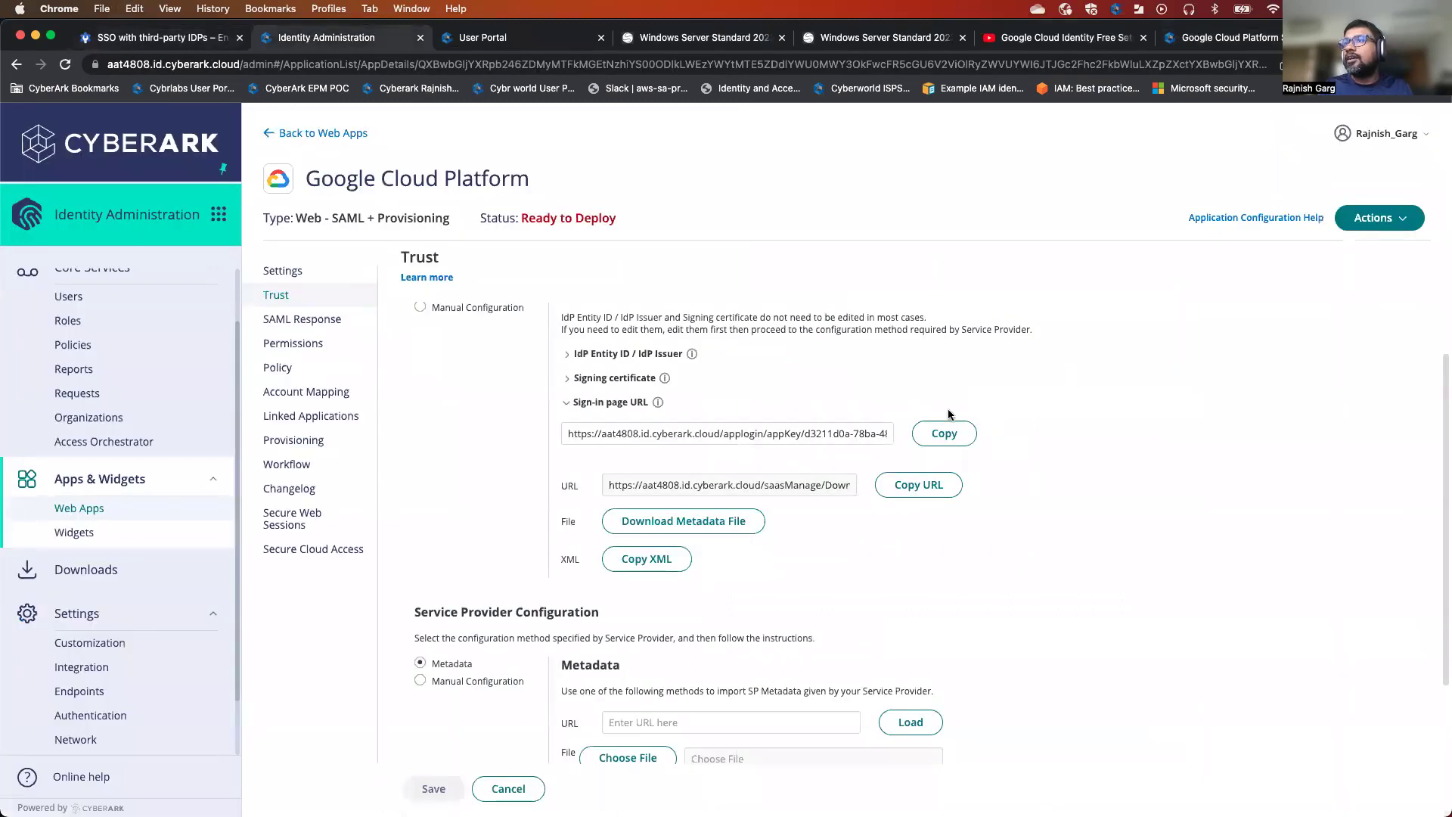
left_click(567, 355)
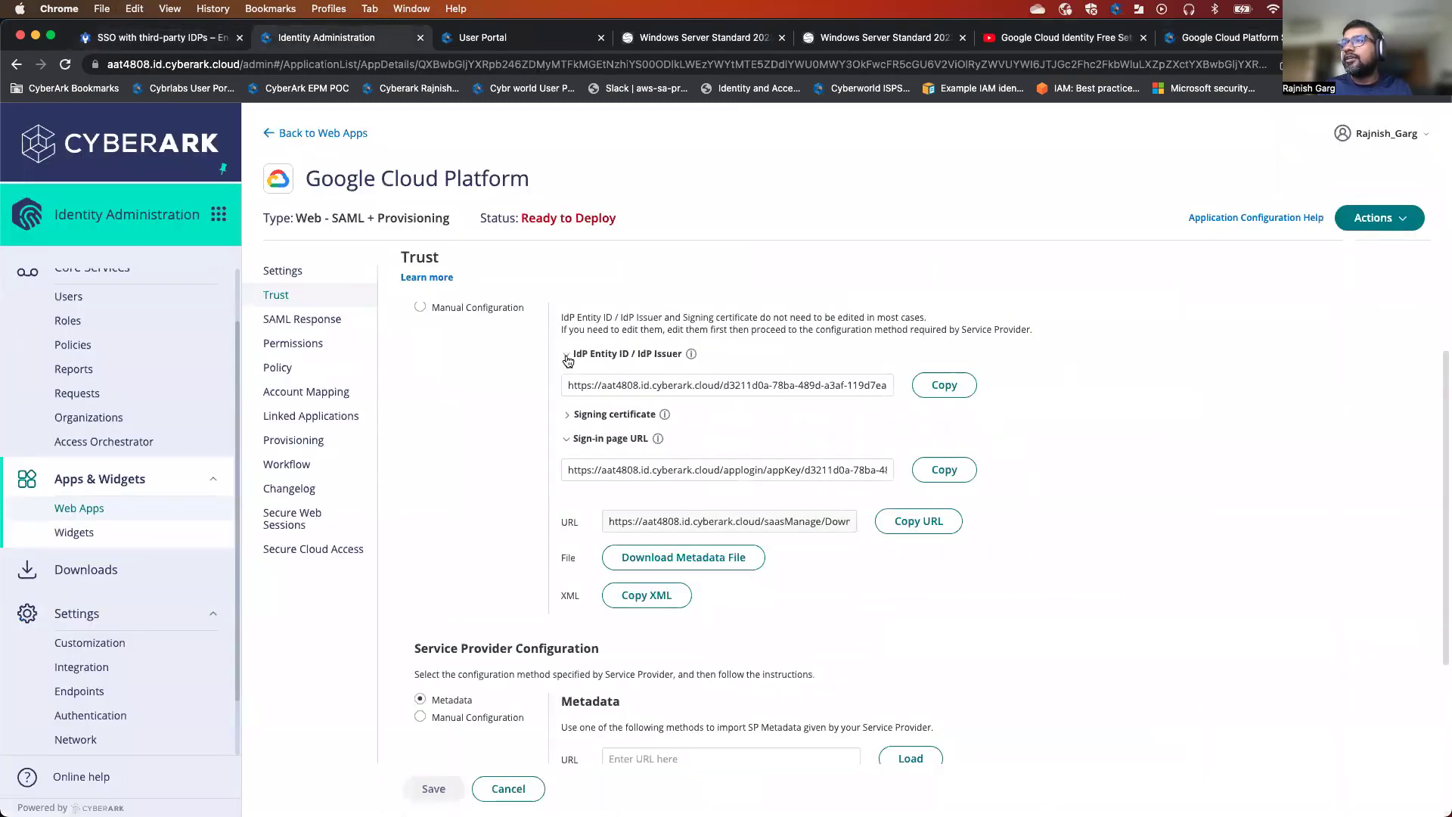
left_click(570, 415)
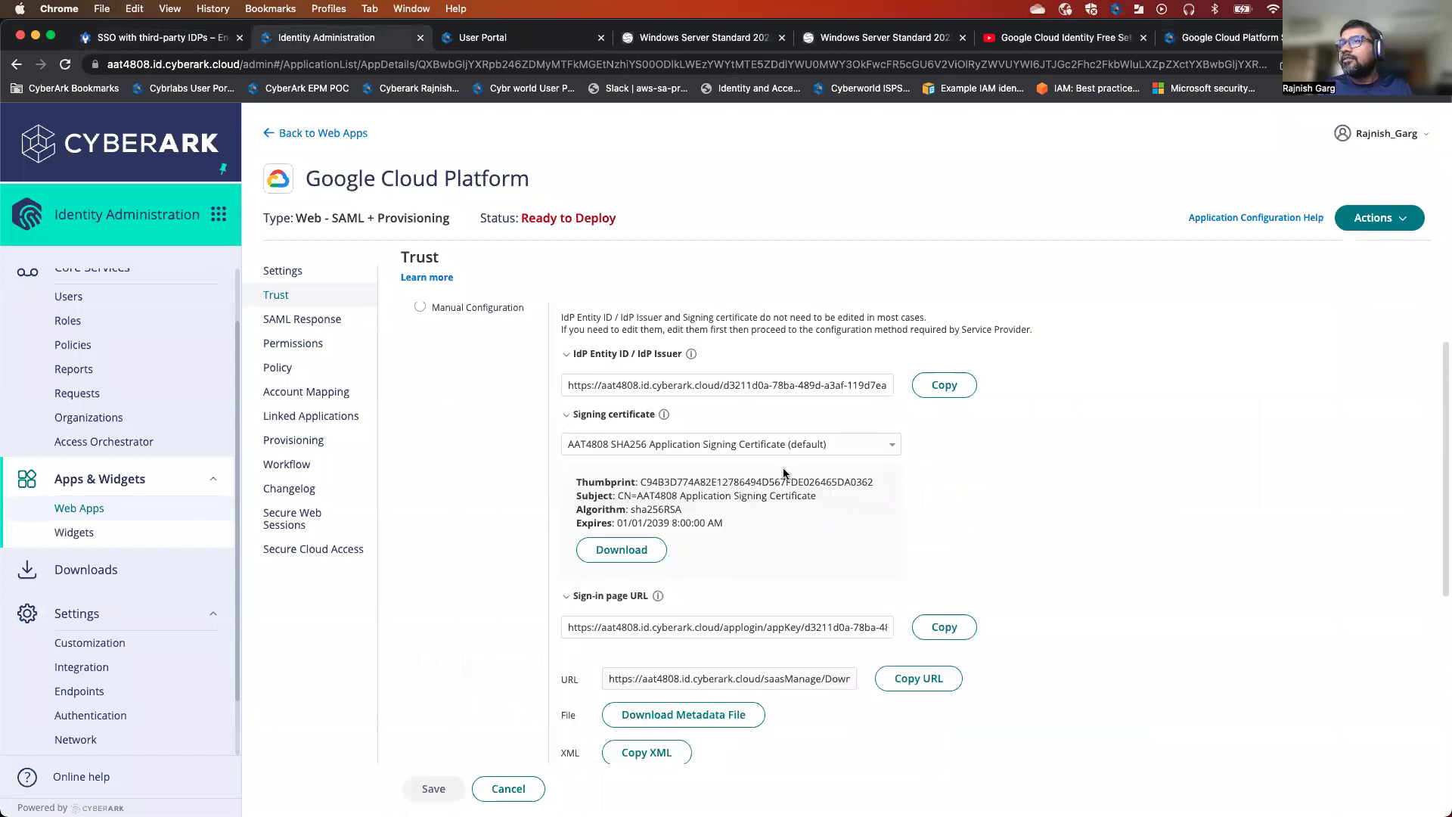
scroll(764, 529, "down", 4)
scroll(764, 528, "up", 5)
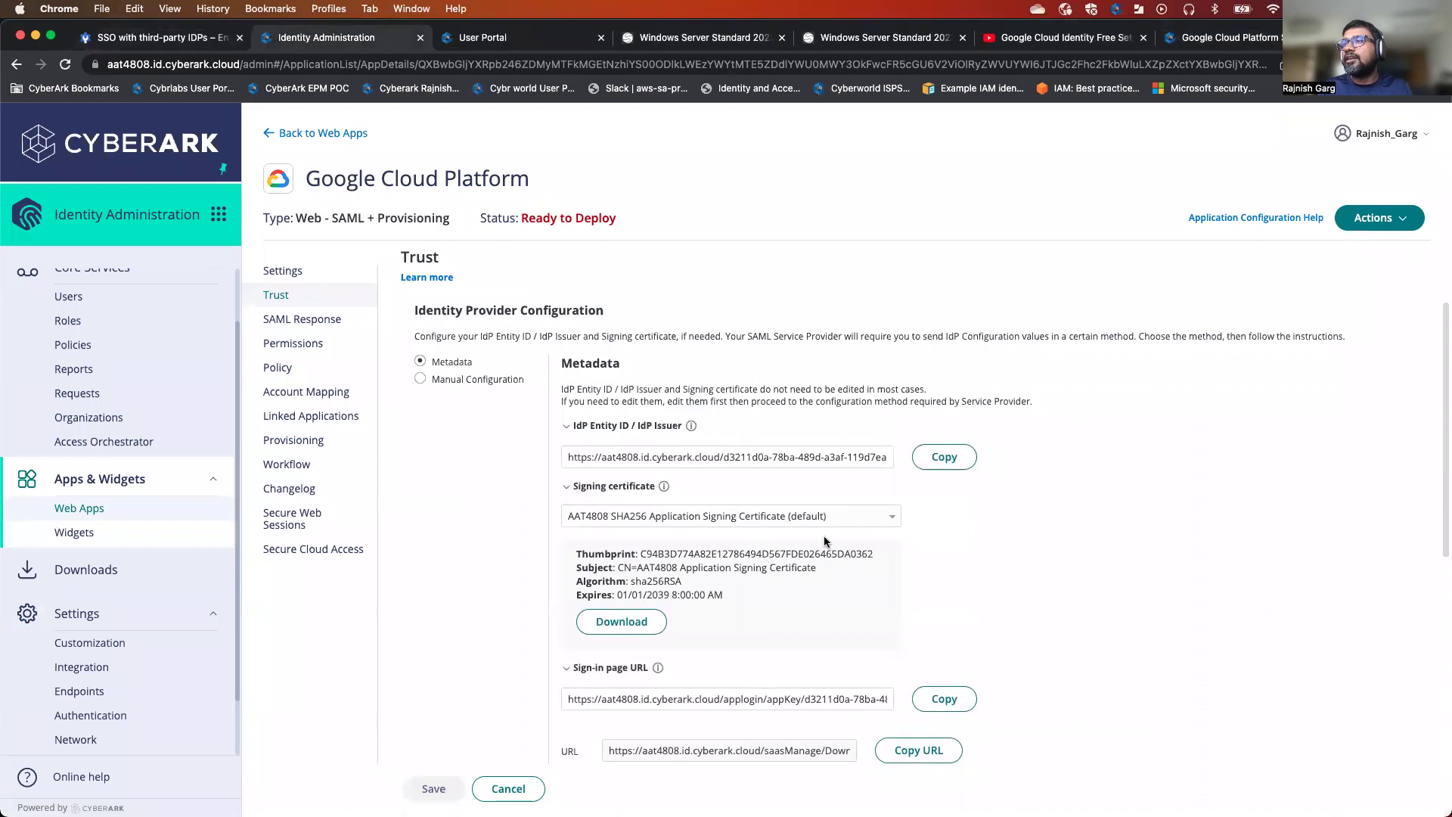
Change the identity provider configuration method to Manual Configuration and copy the sign-out page URL.
left_click(421, 379)
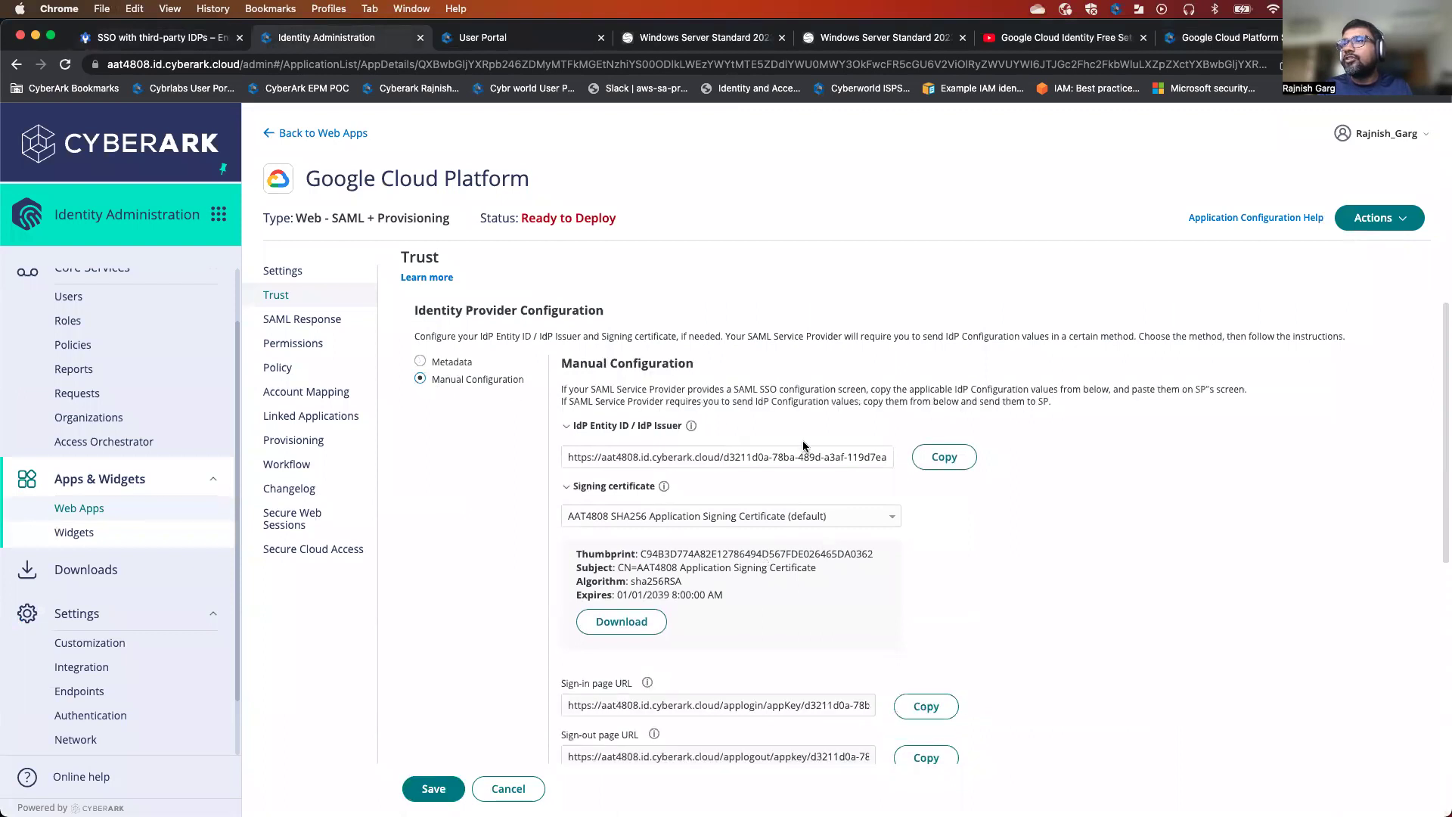
scroll(805, 446, "down", 4)
scroll(804, 446, "up", 1)
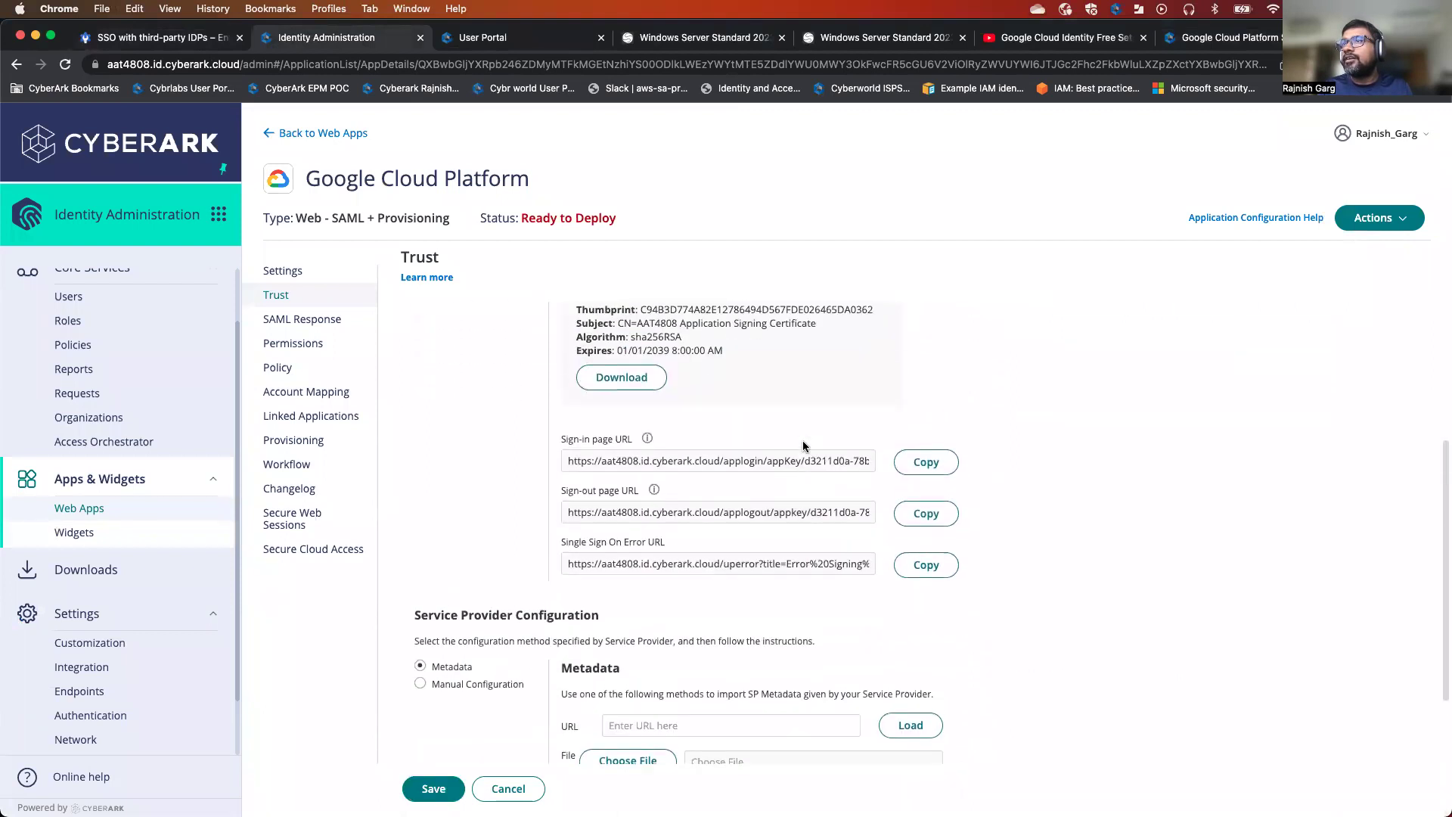
left_click(928, 541)
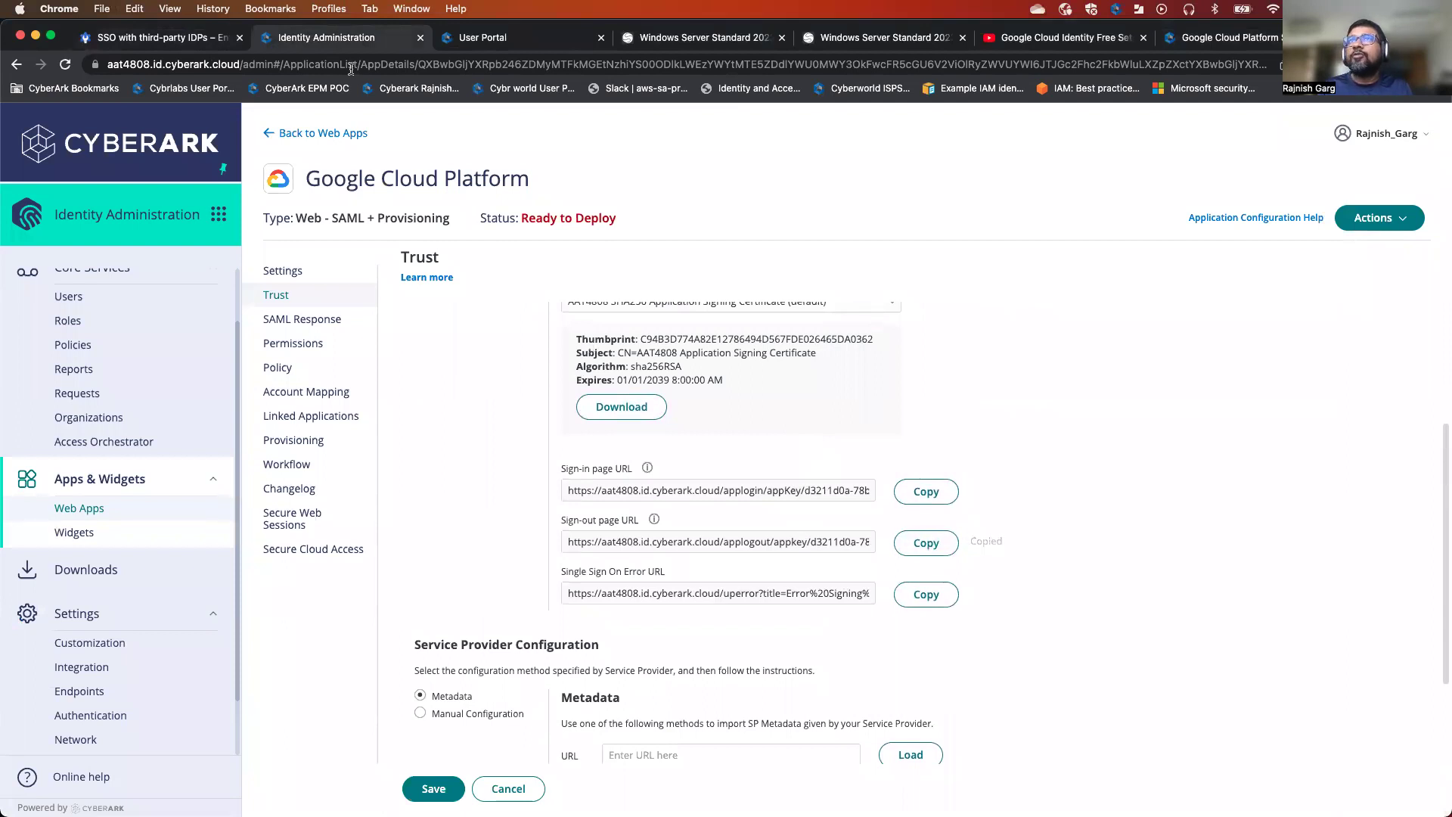
In the Google Admin console's SSO profile, paste the copied CyberArk address as the Sign-out page URL.
left_click(190, 38)
left_click(768, 459)
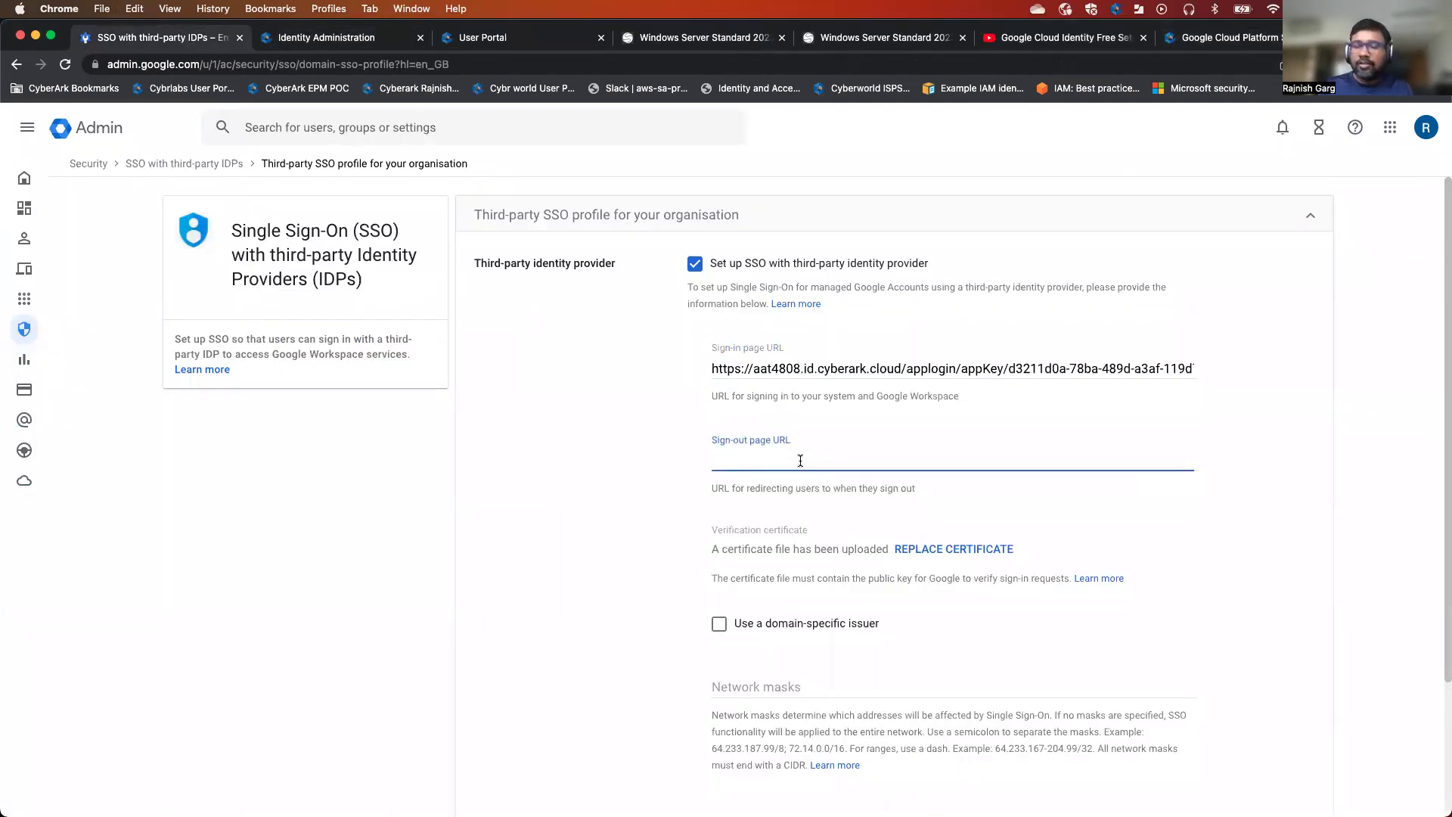
key("super+v")
left_click(1323, 530)
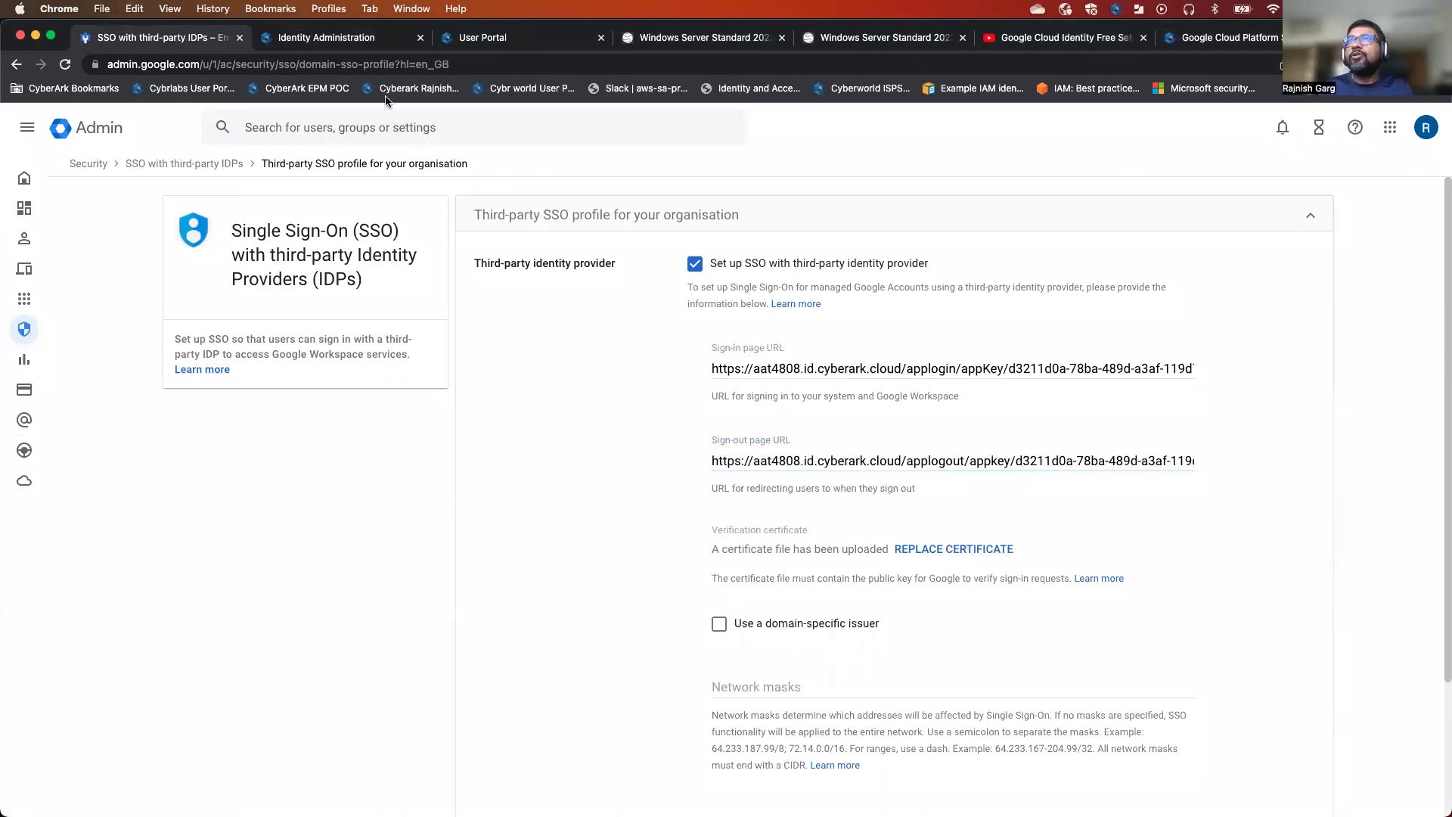
Return to CyberArk's Trust settings and download the default SHA256 application signing certificate.
left_click(325, 35)
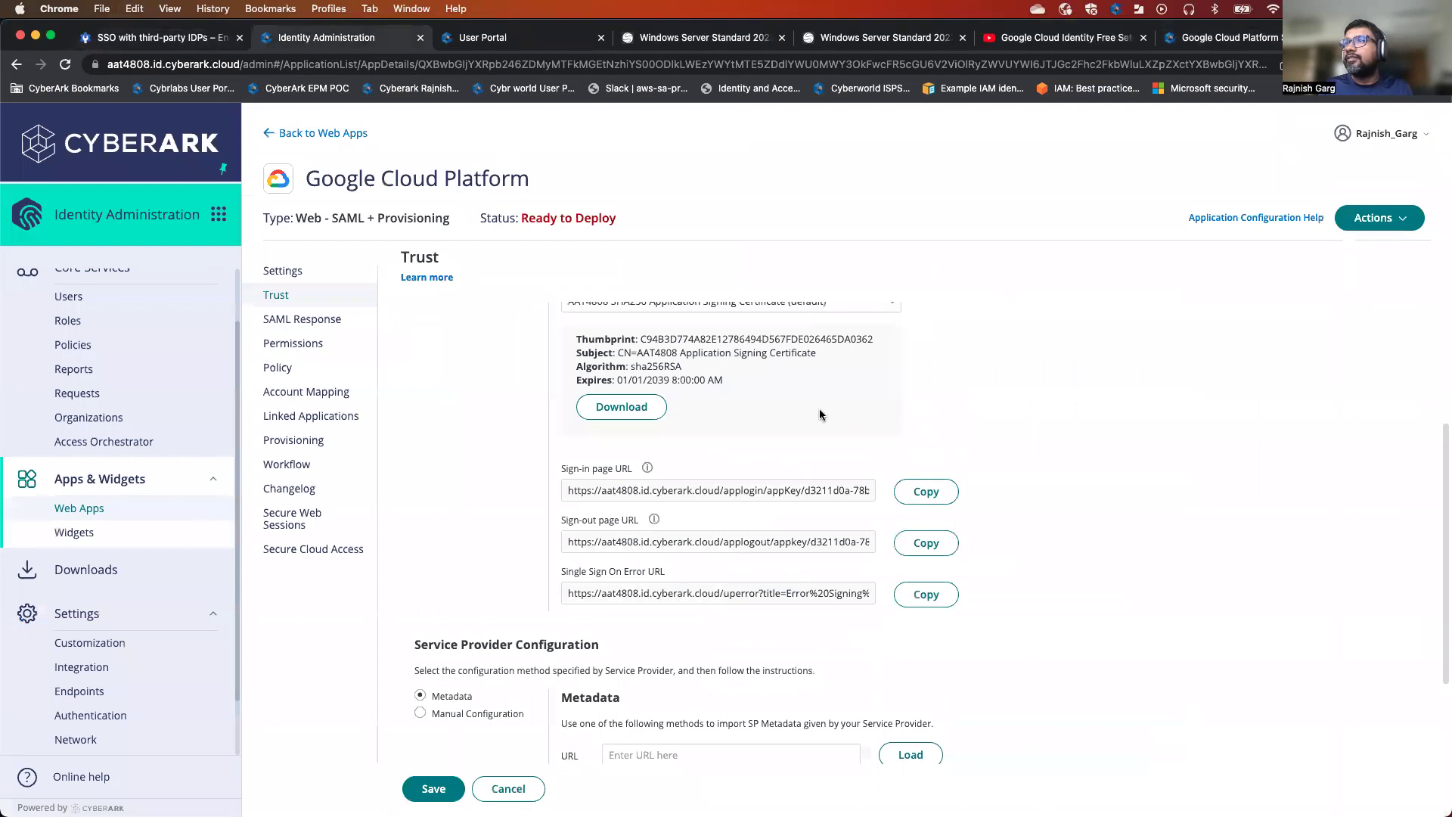
scroll(794, 422, "up", 3)
scroll(814, 507, "down", 1)
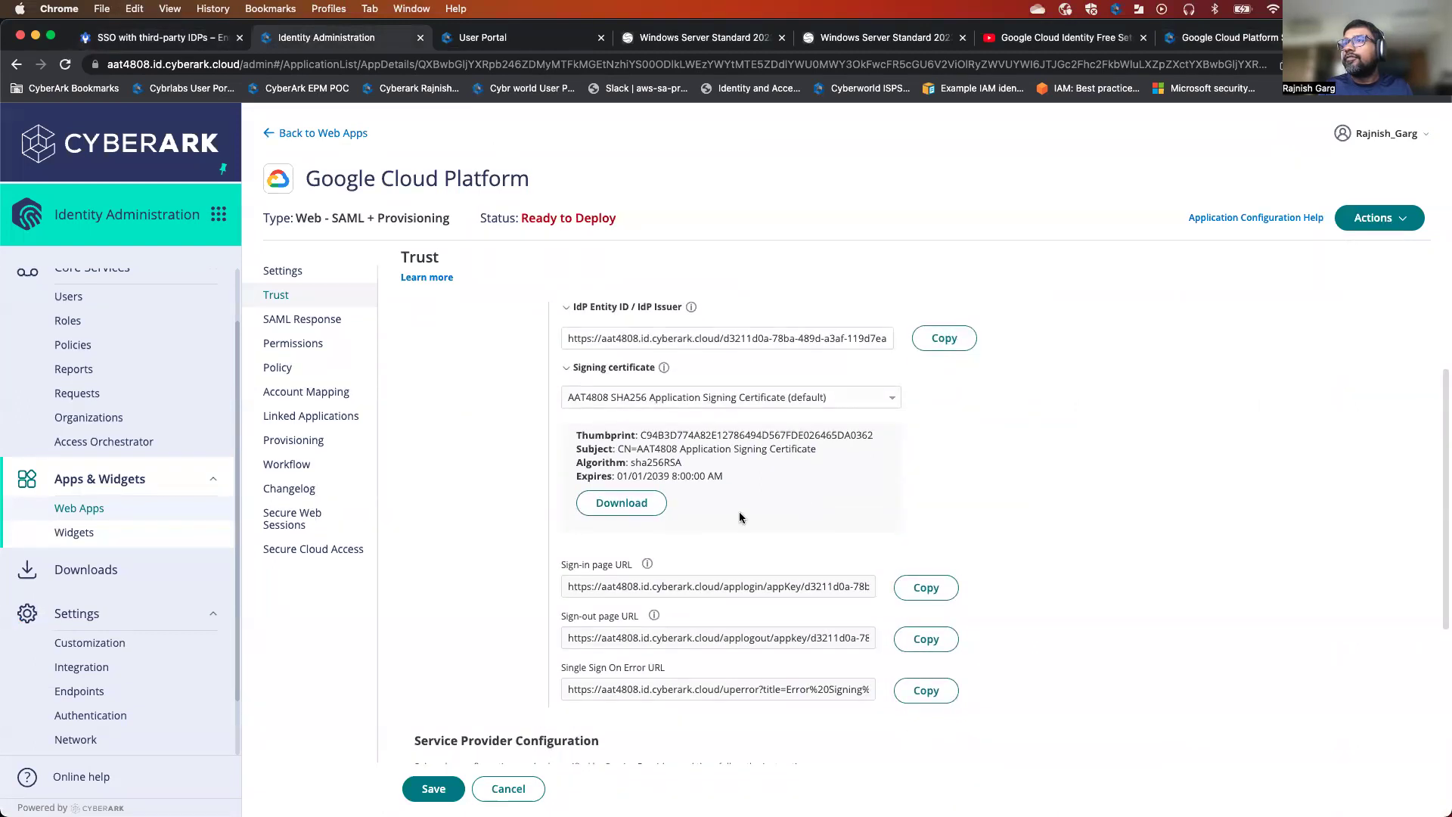
left_click(624, 511)
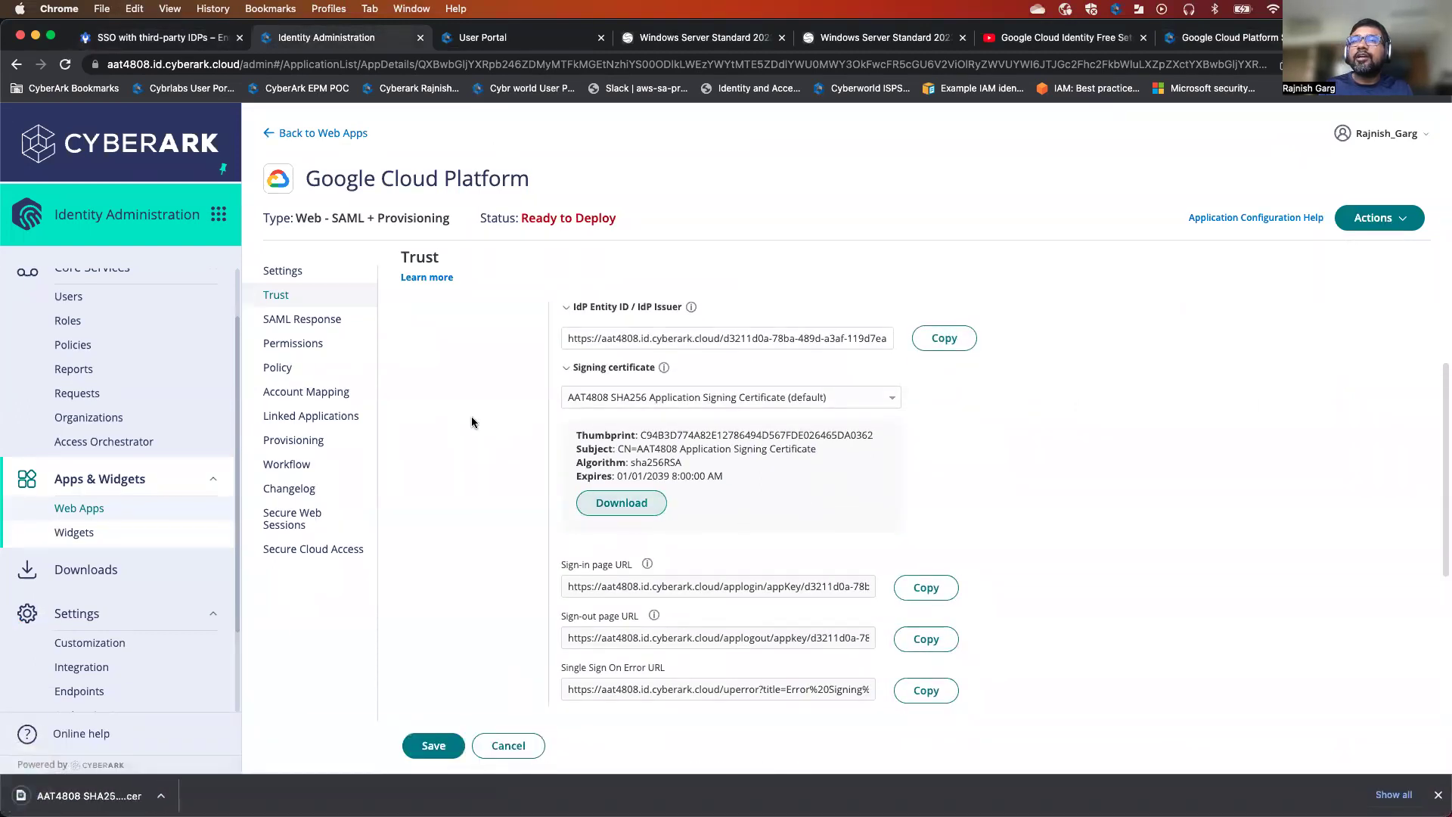
In the Google Admin console, browse the files for replacing the verification certificate, close the file chooser, and review the remaining SSO profile options.
left_click(203, 39)
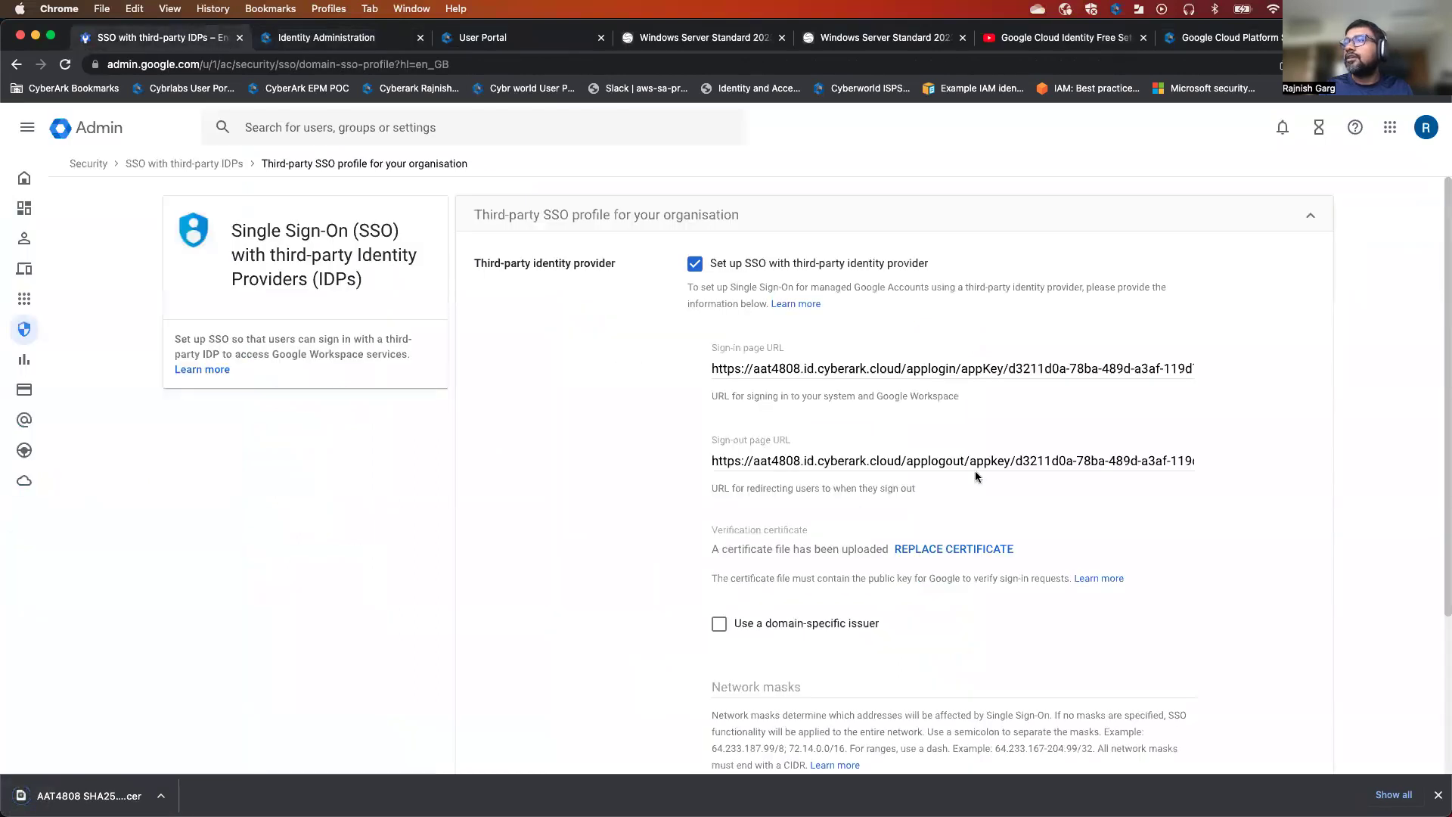
left_click(970, 548)
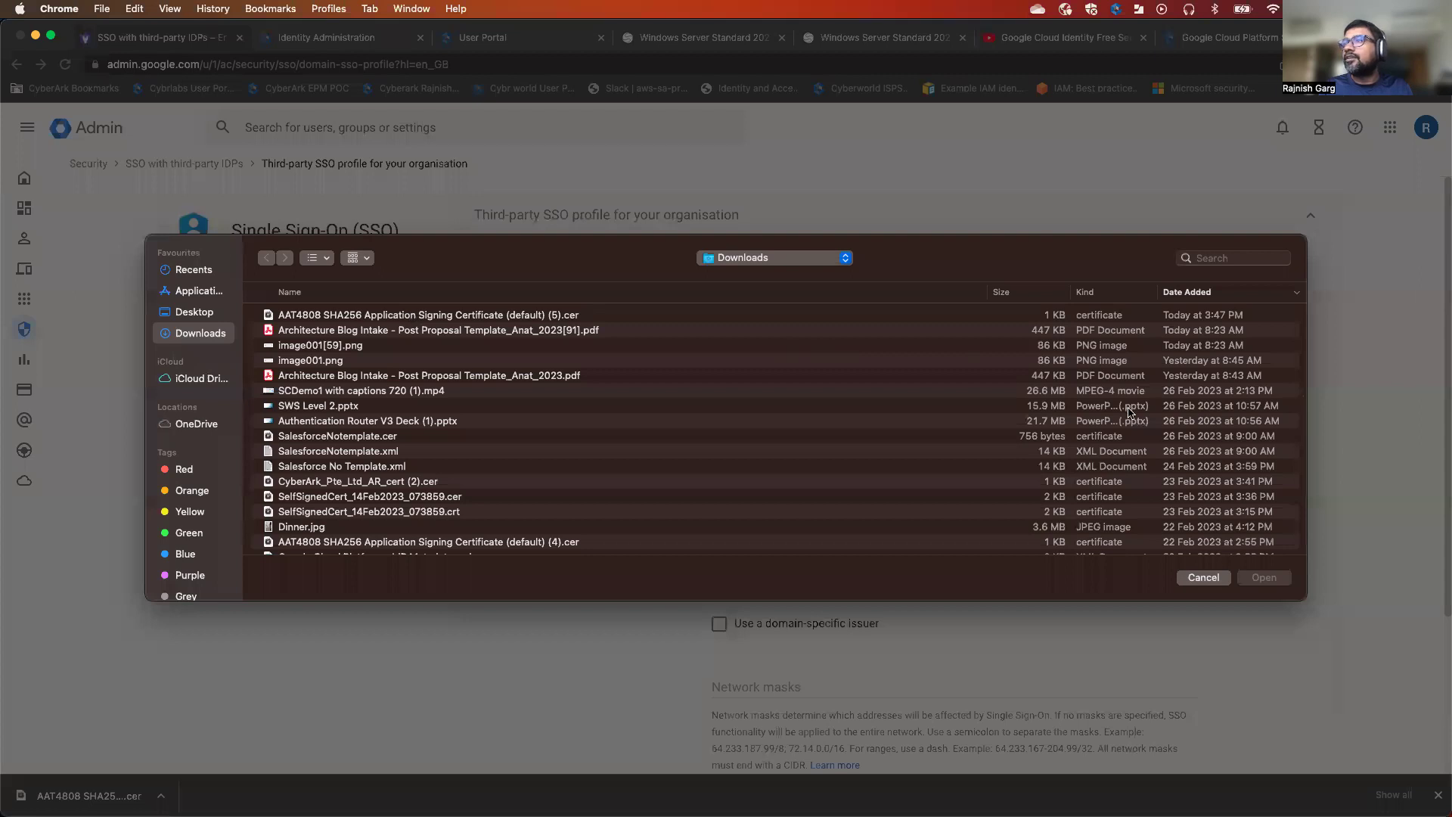
key("Escape")
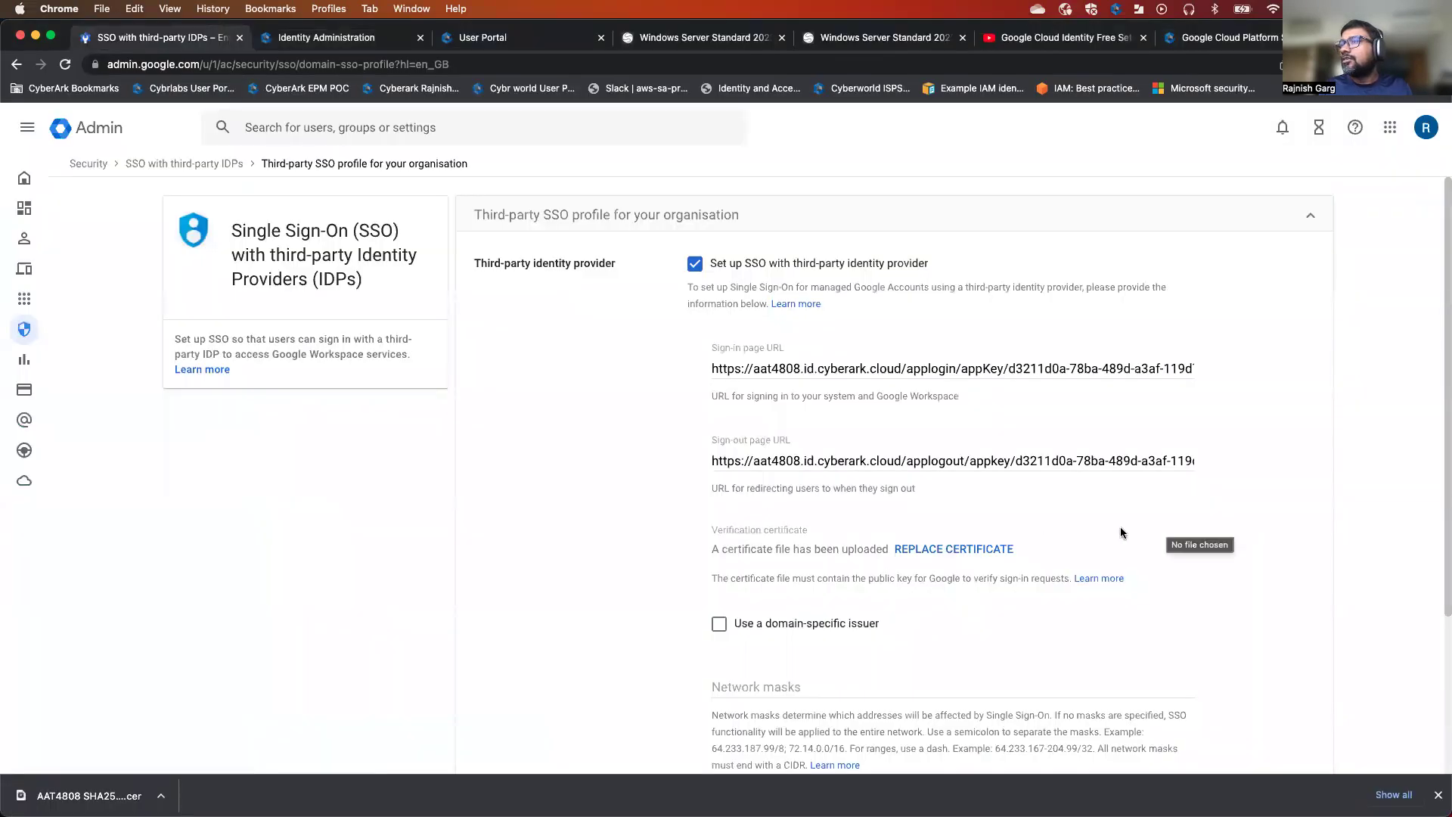
scroll(1089, 512, "down", 3)
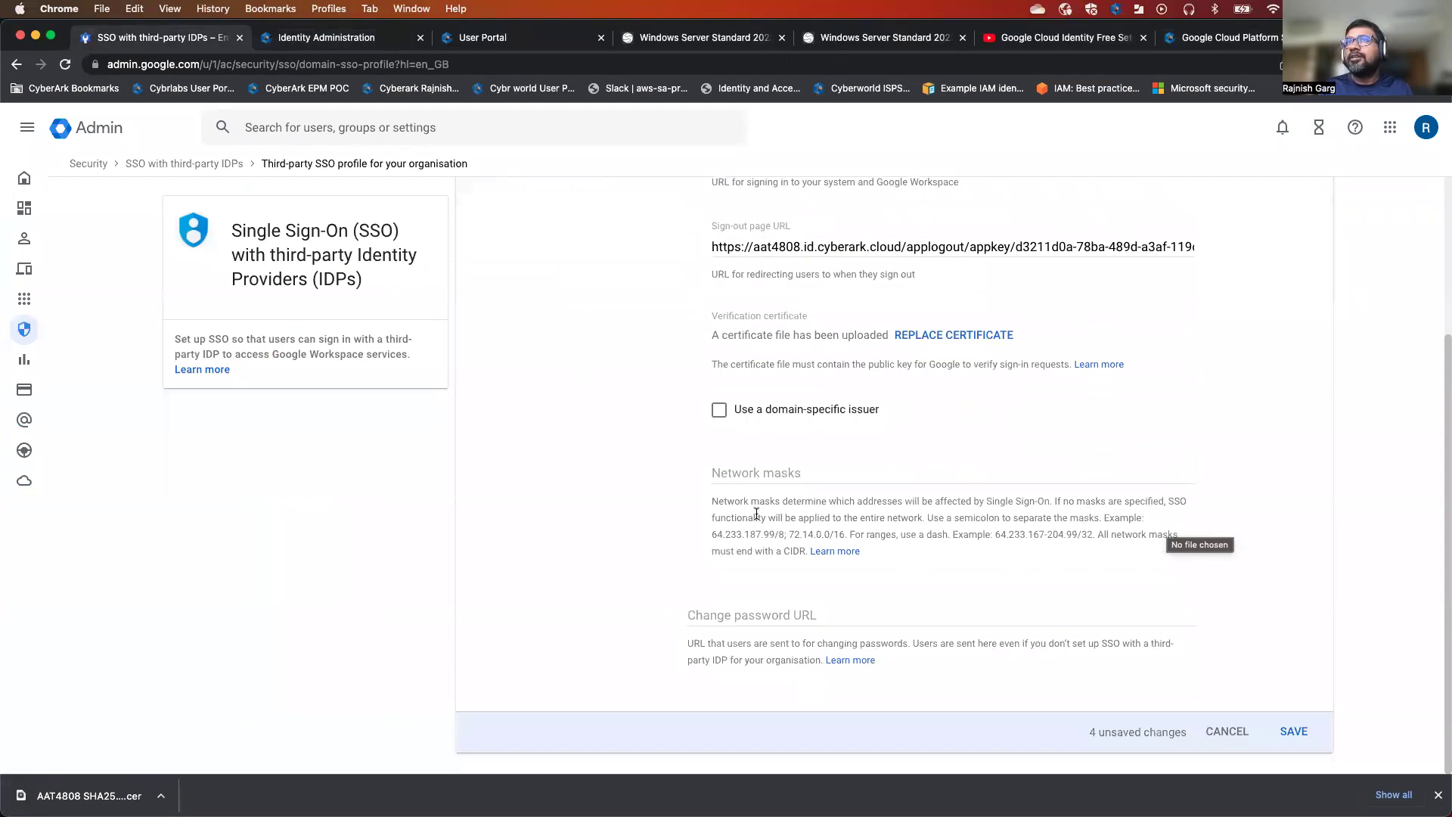
scroll(965, 448, "up", 1)
scroll(964, 447, "down", 1)
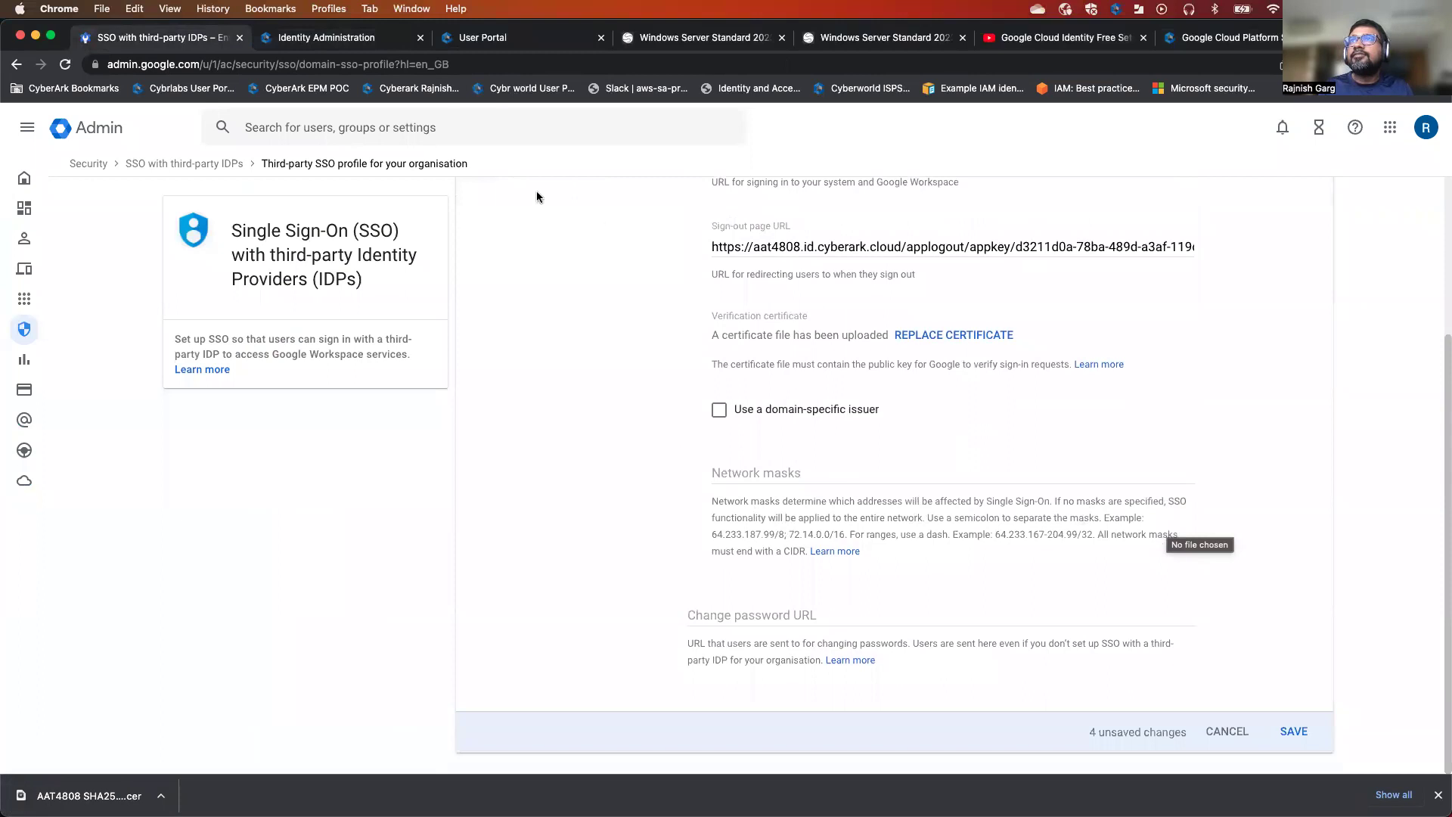
Switch to CyberArk Identity Administration and copy only the tenant's base URL from the page address.
left_click(376, 38)
left_click(457, 63)
left_click(241, 64)
left_click_drag(276, 64, 75, 64)
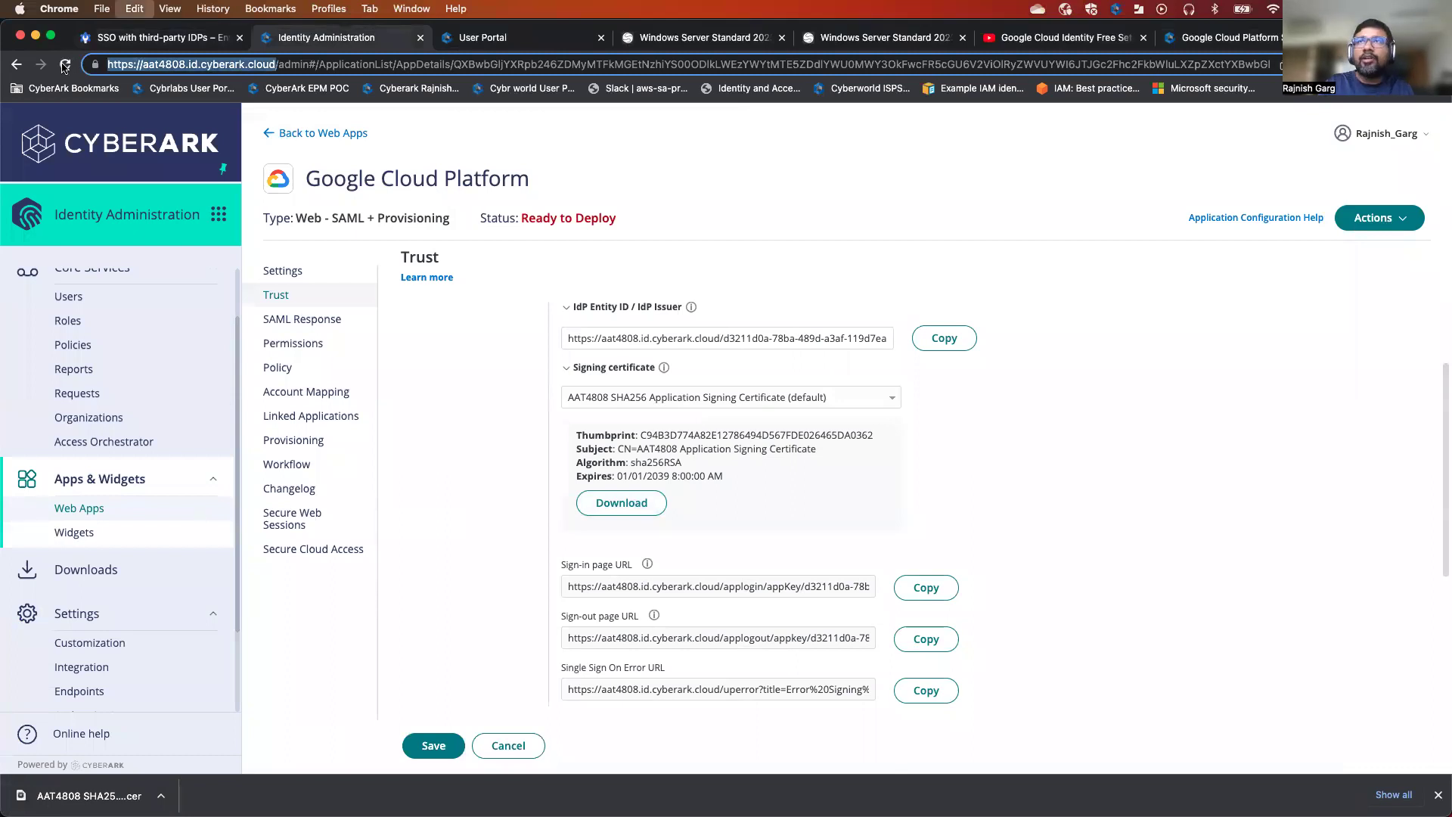
Paste the tenant's base URL as the Google SSO profile's Change password URL, save the profile, and go to the Admin console home page.
left_click(202, 39)
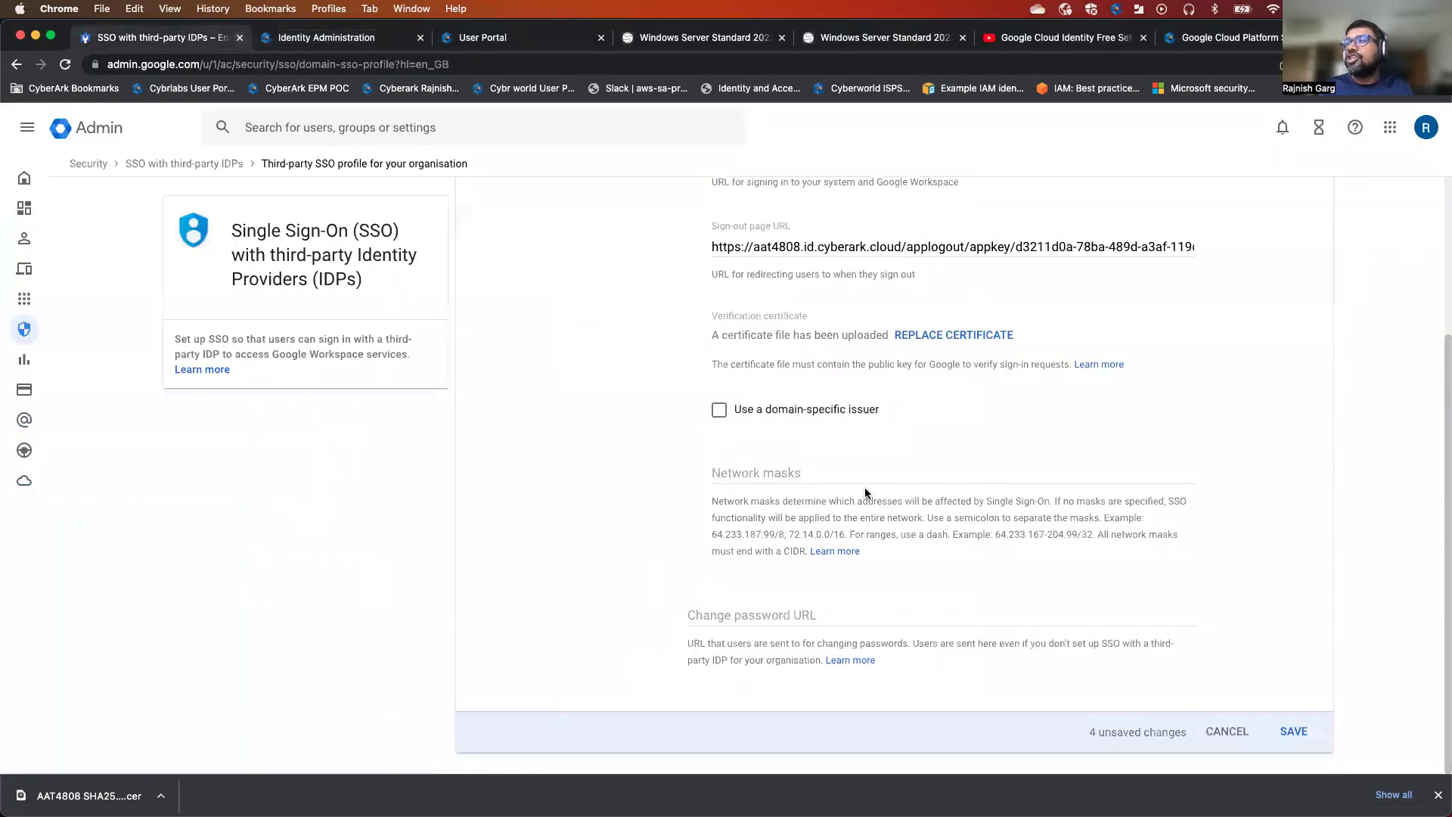
left_click(820, 619)
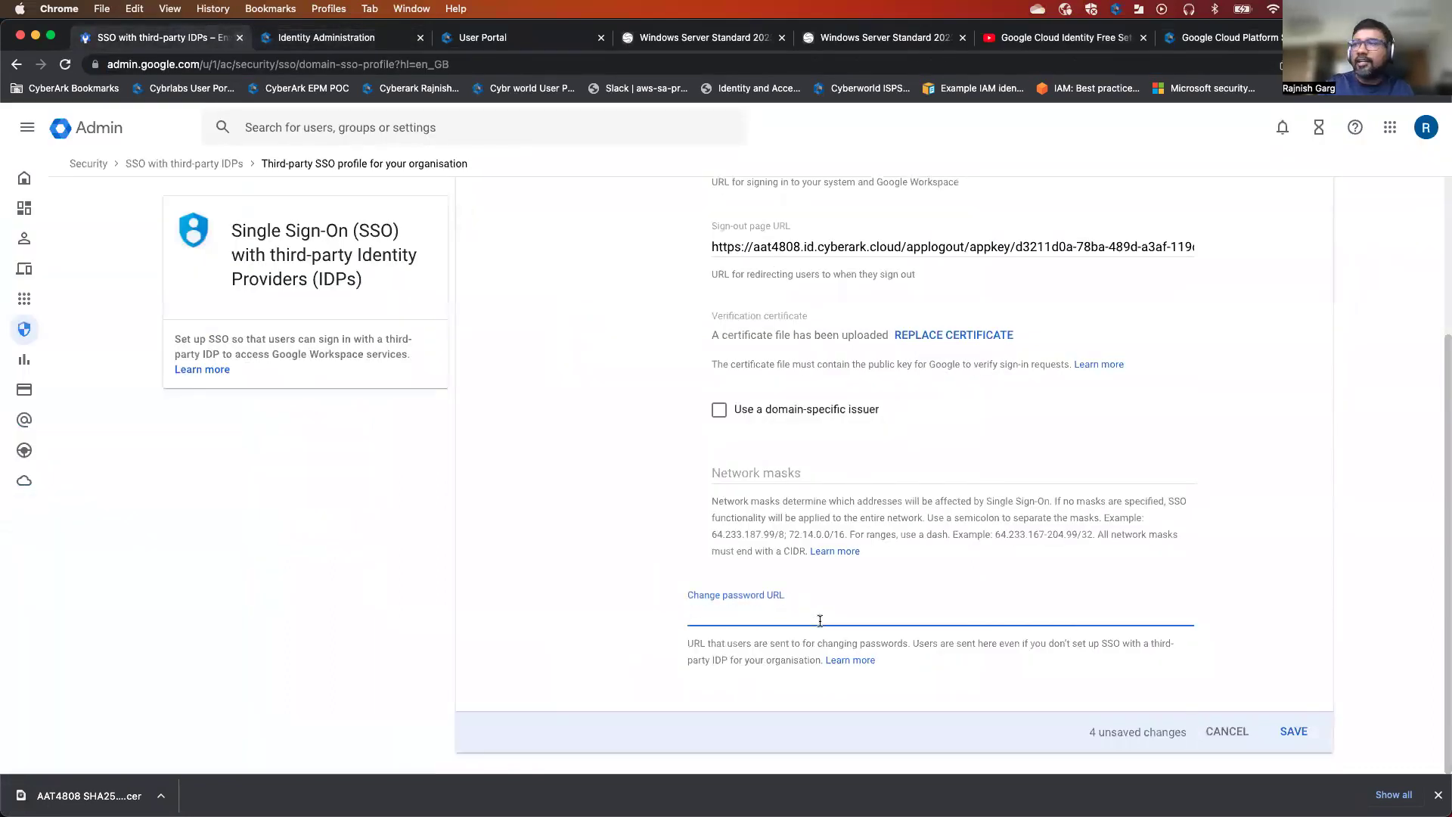
key("super+v")
left_click(1282, 587)
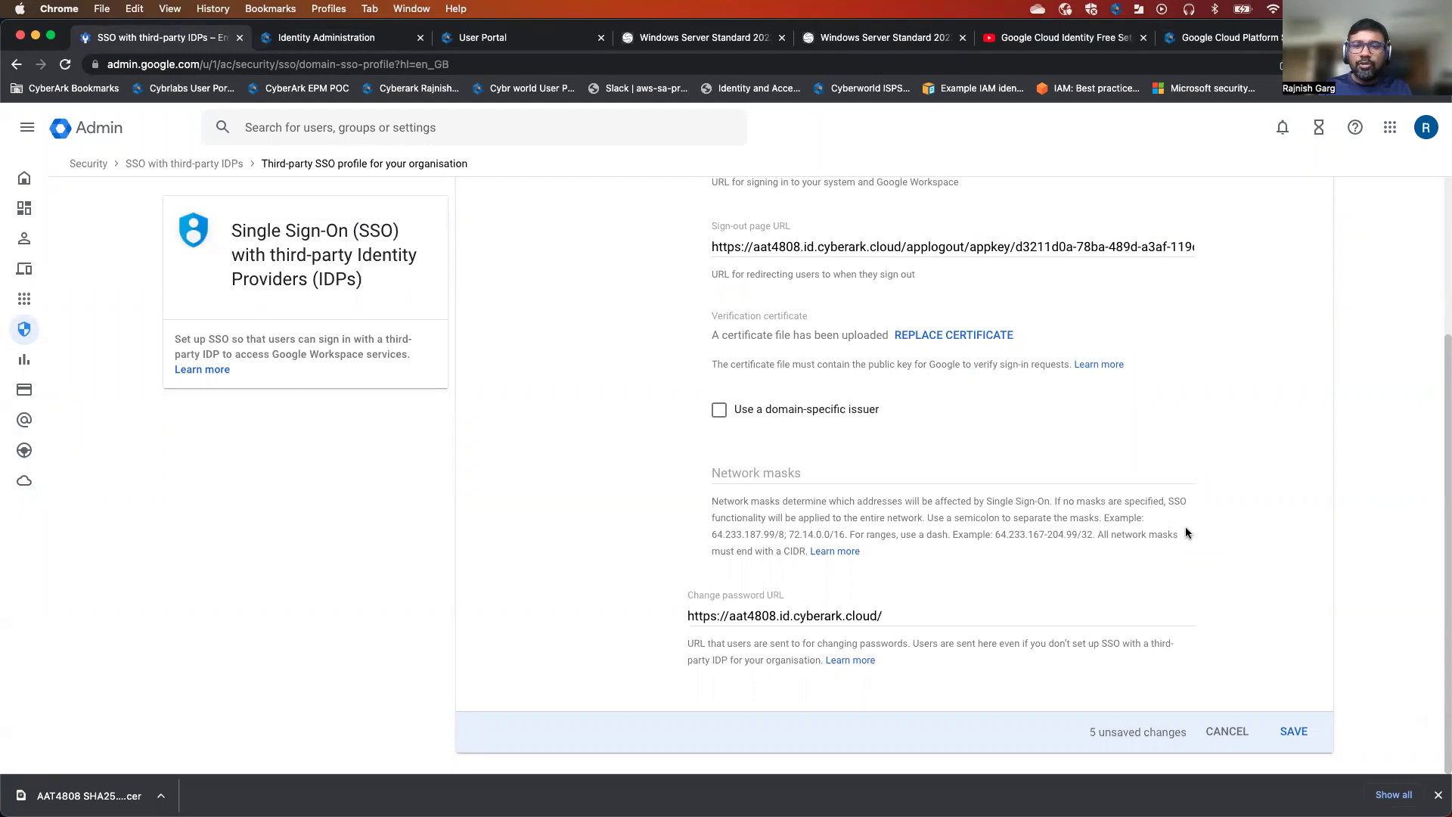
left_click(1294, 731)
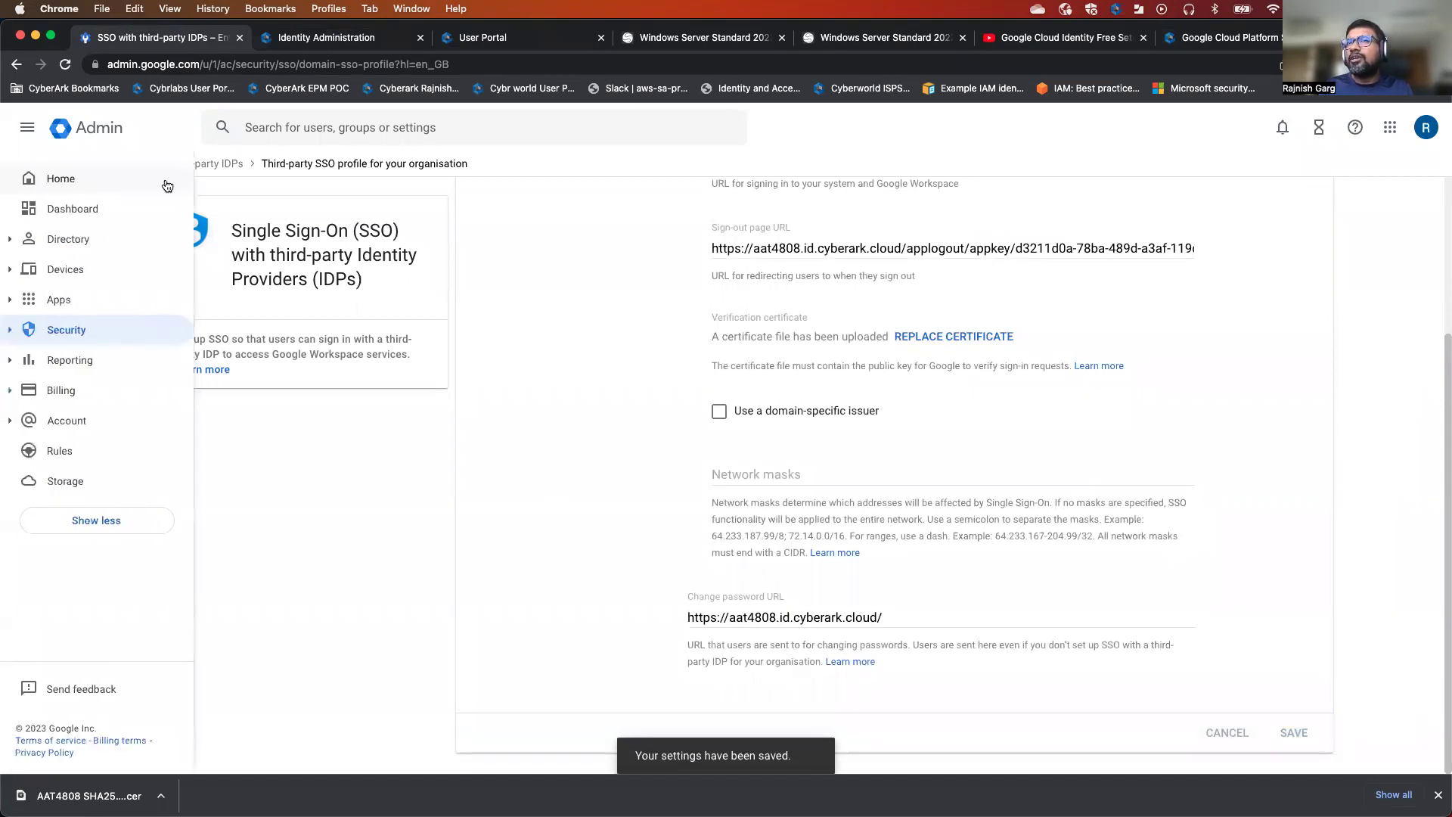
left_click(68, 183)
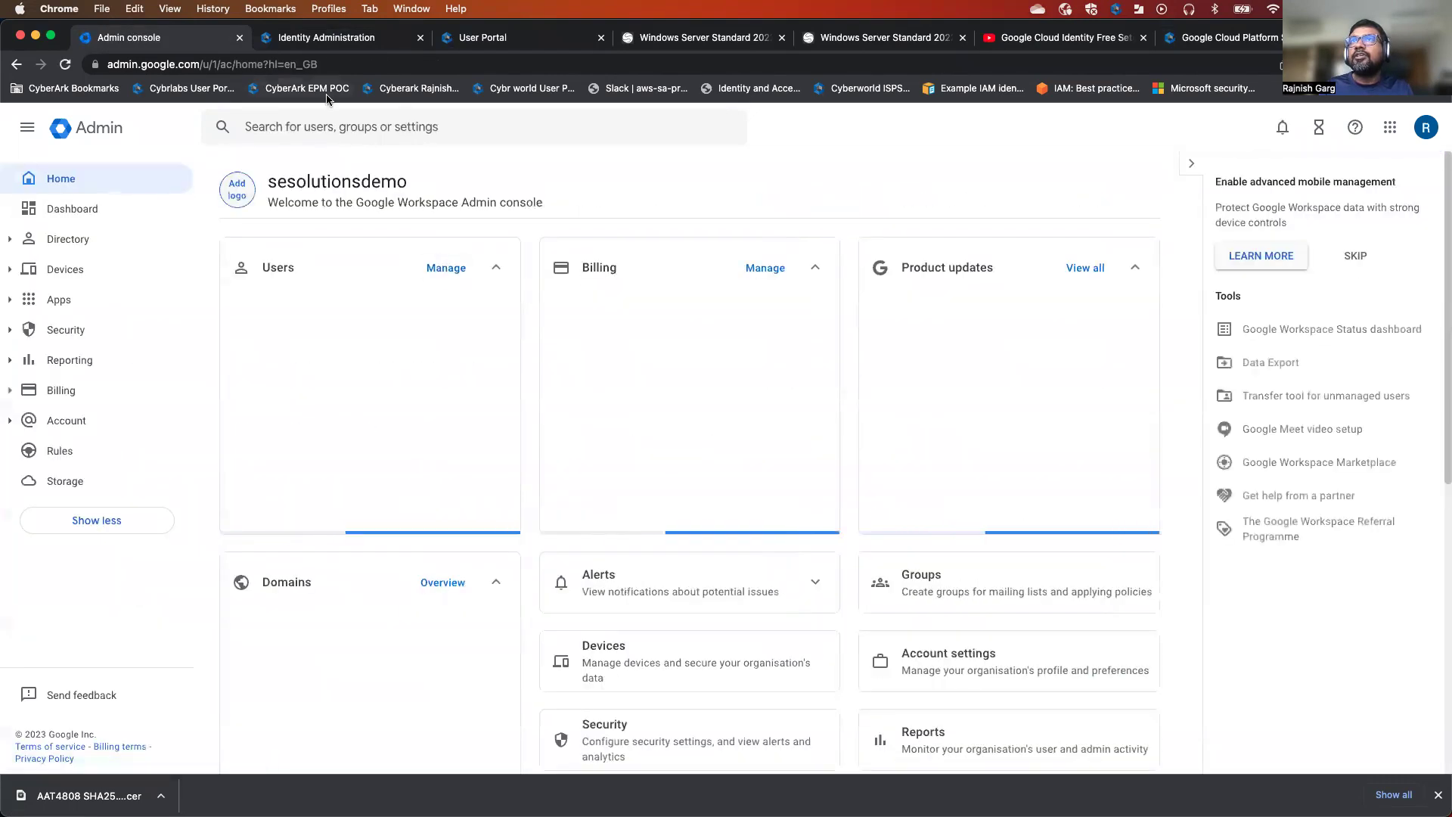
In CyberArk Identity Administration, review the Service Provider Configuration of Google Cloud Platform and save the Trust settings.
left_click(306, 38)
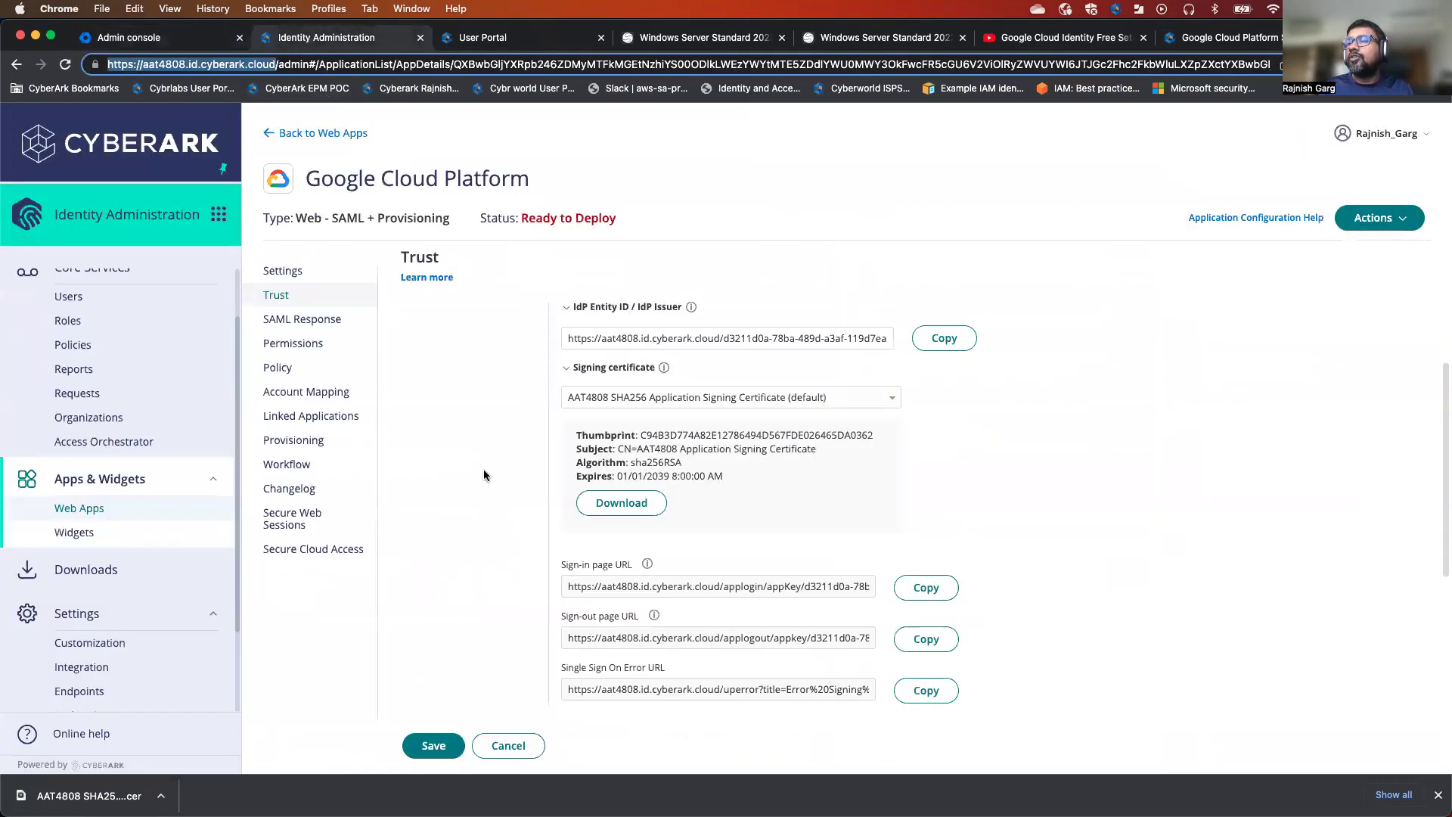
left_click(484, 475)
scroll(770, 476, "down", 4)
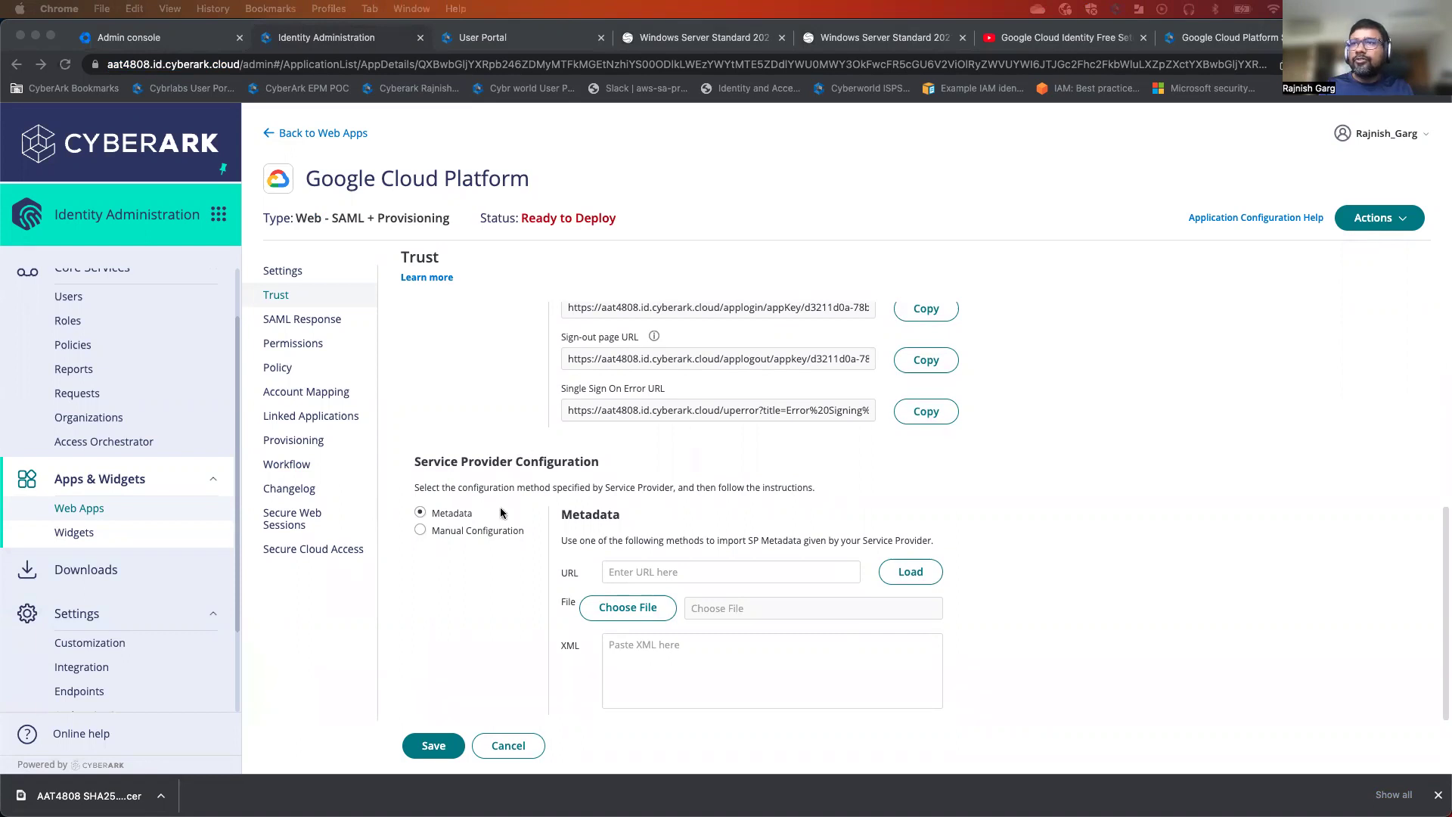
left_click(434, 641)
left_click(433, 748)
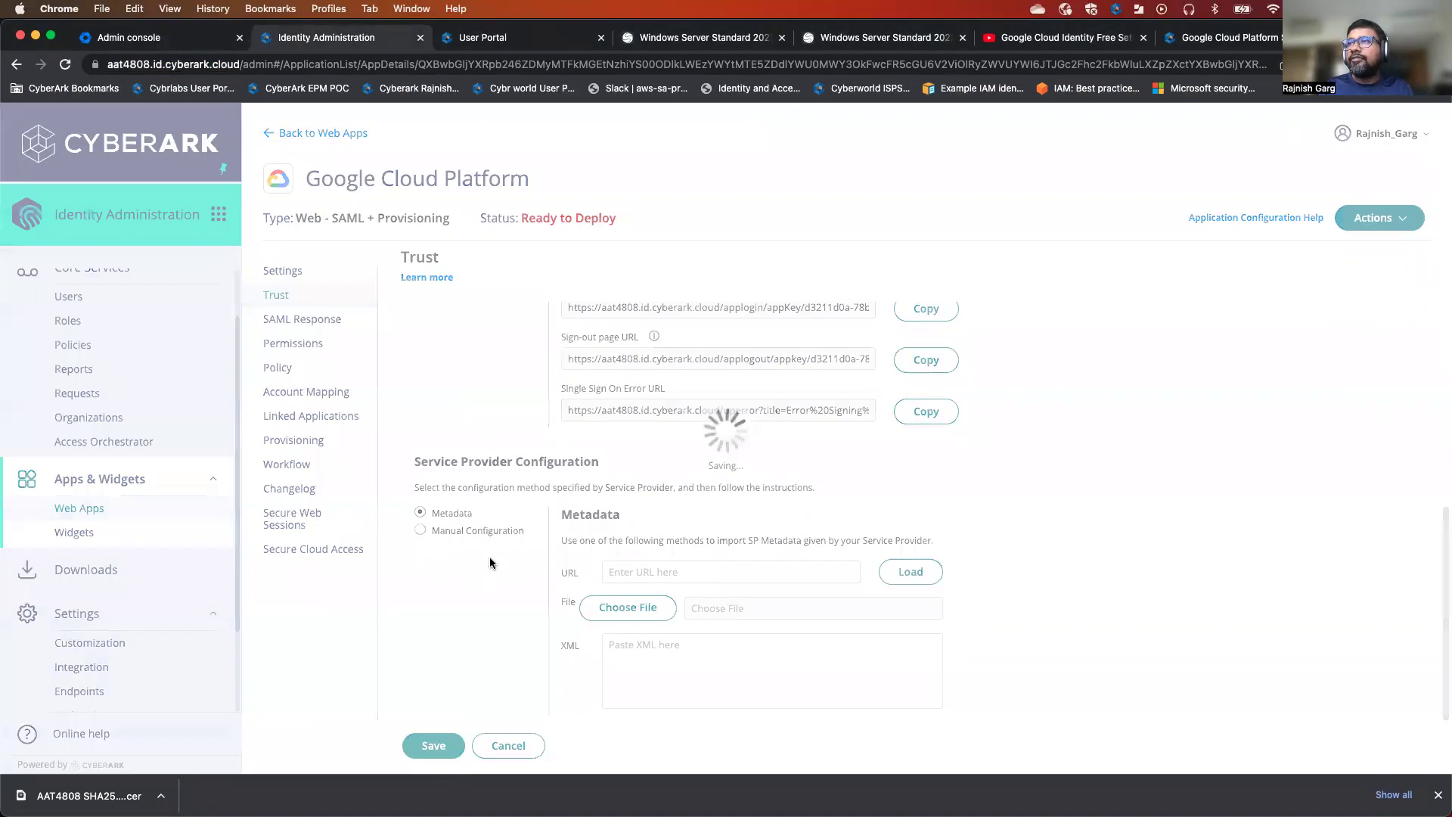
Enable provisioning for the Google Cloud Platform application in Live Mode.
left_click(307, 320)
left_click(312, 344)
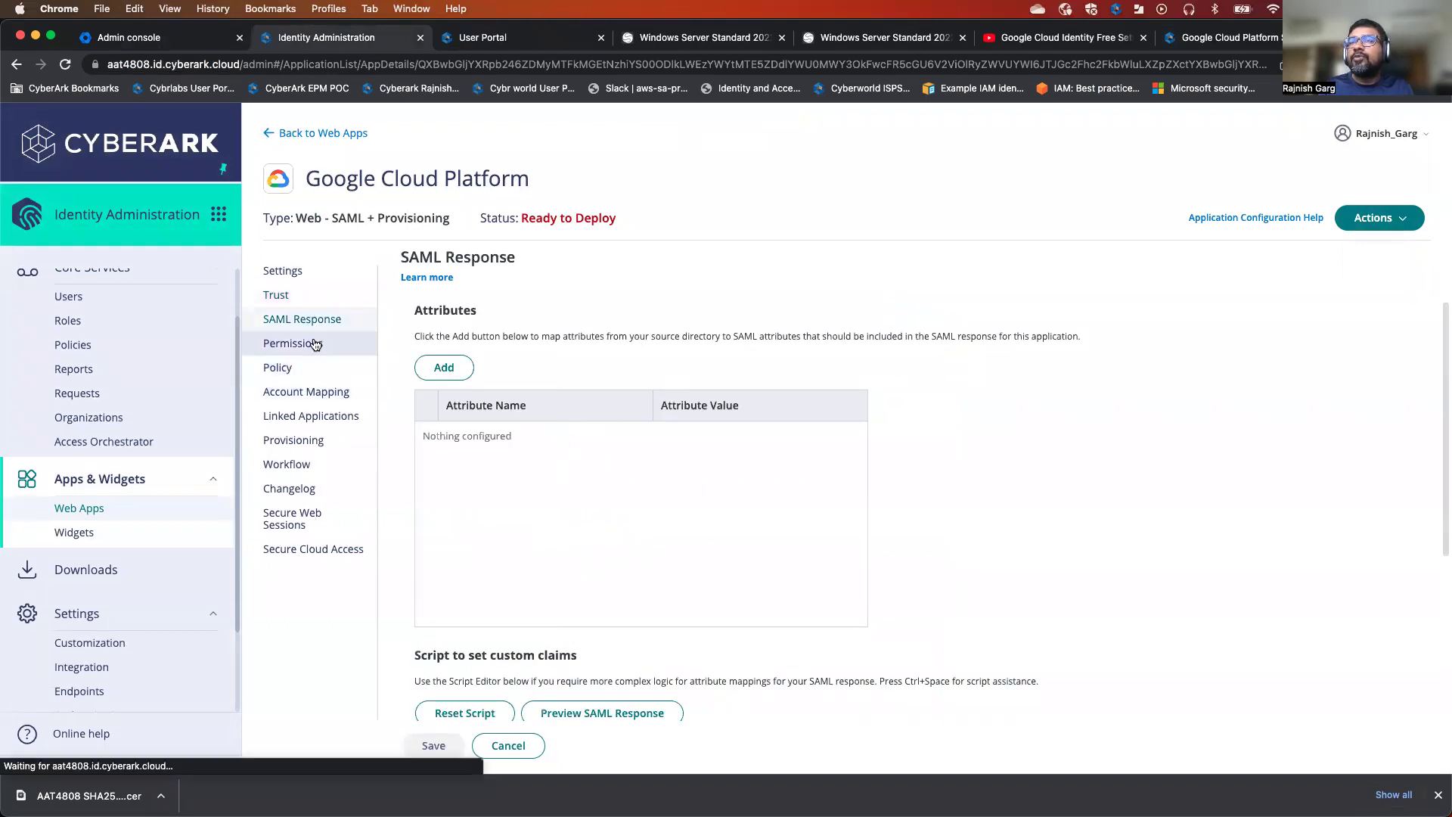
left_click(291, 442)
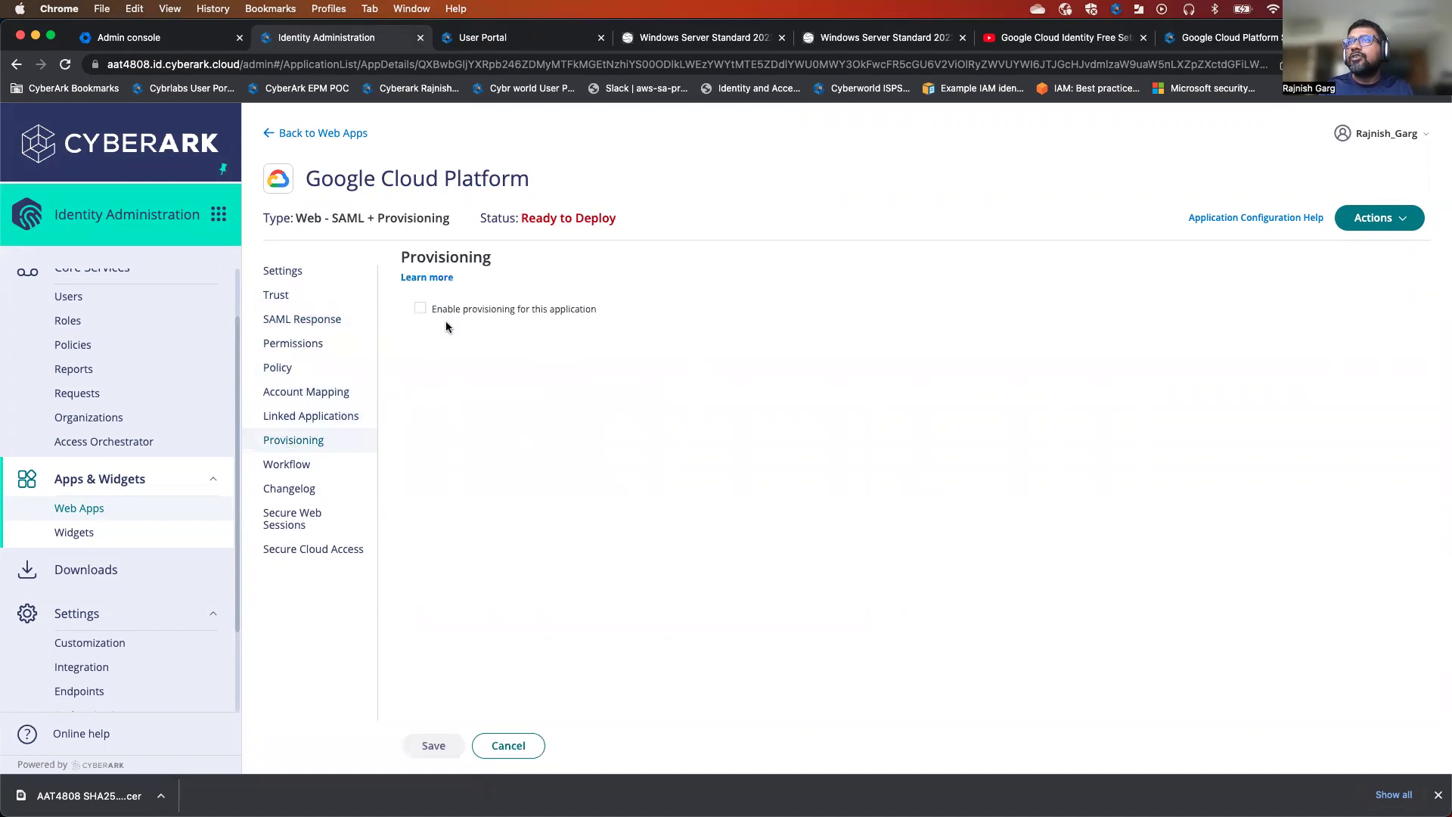
left_click(420, 307)
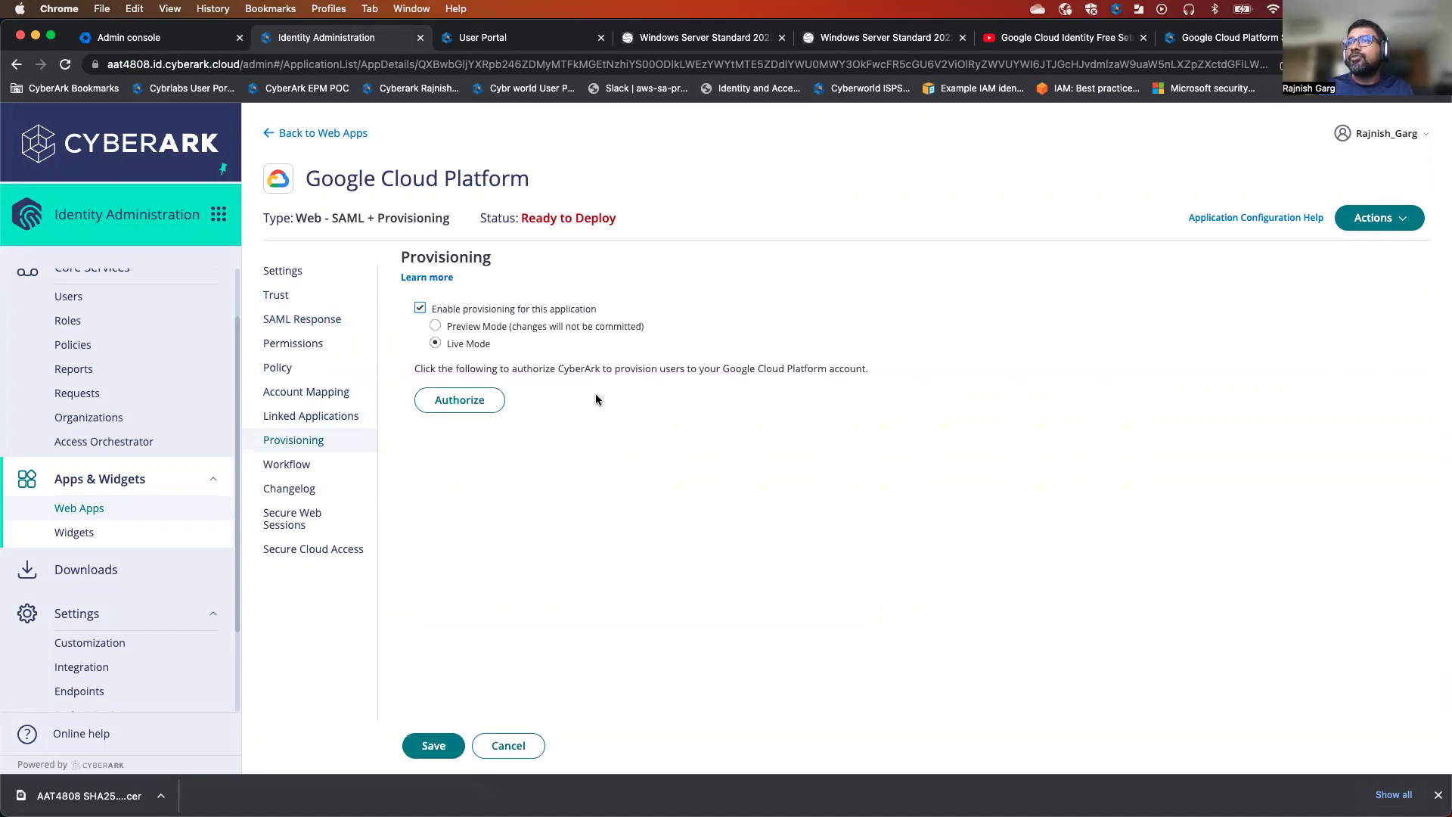
Authorize CyberArk to provision users to Google Cloud Platform with the sesolutionsdemo.com Google account, granting idaptive.app the requested access, and close the authorization window.
left_click(484, 403)
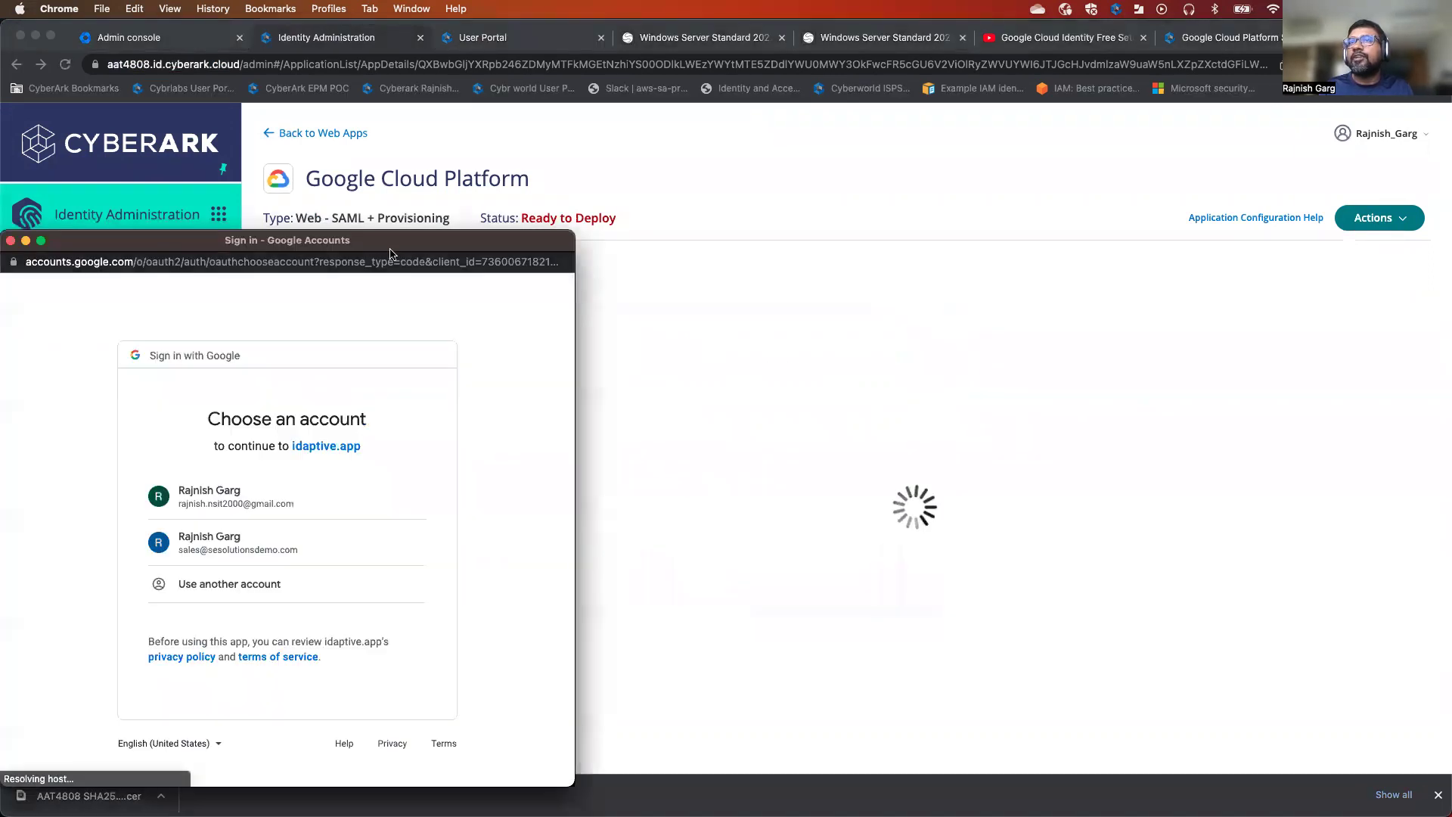
left_click(573, 499)
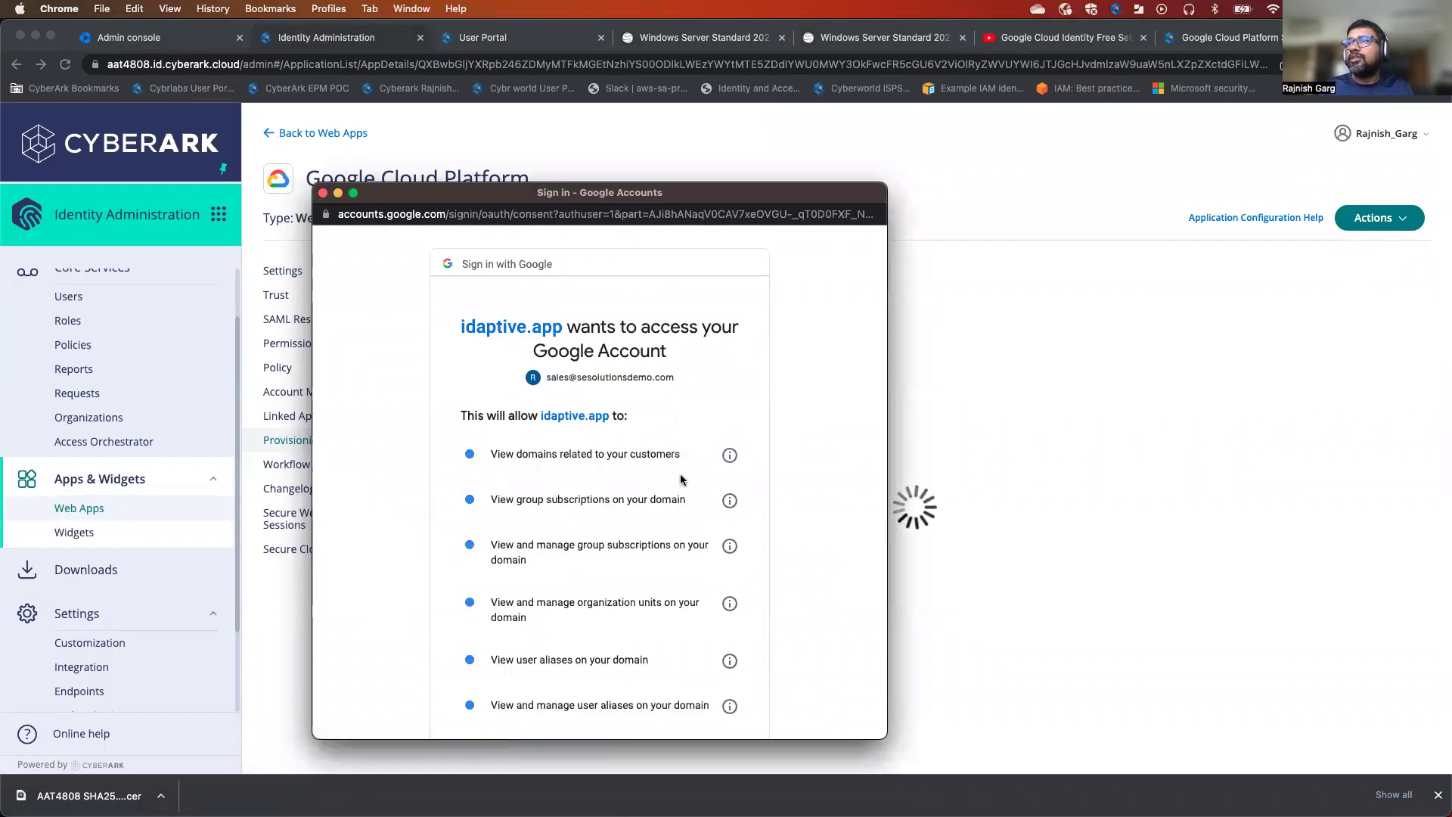
scroll(681, 480, "down", 5)
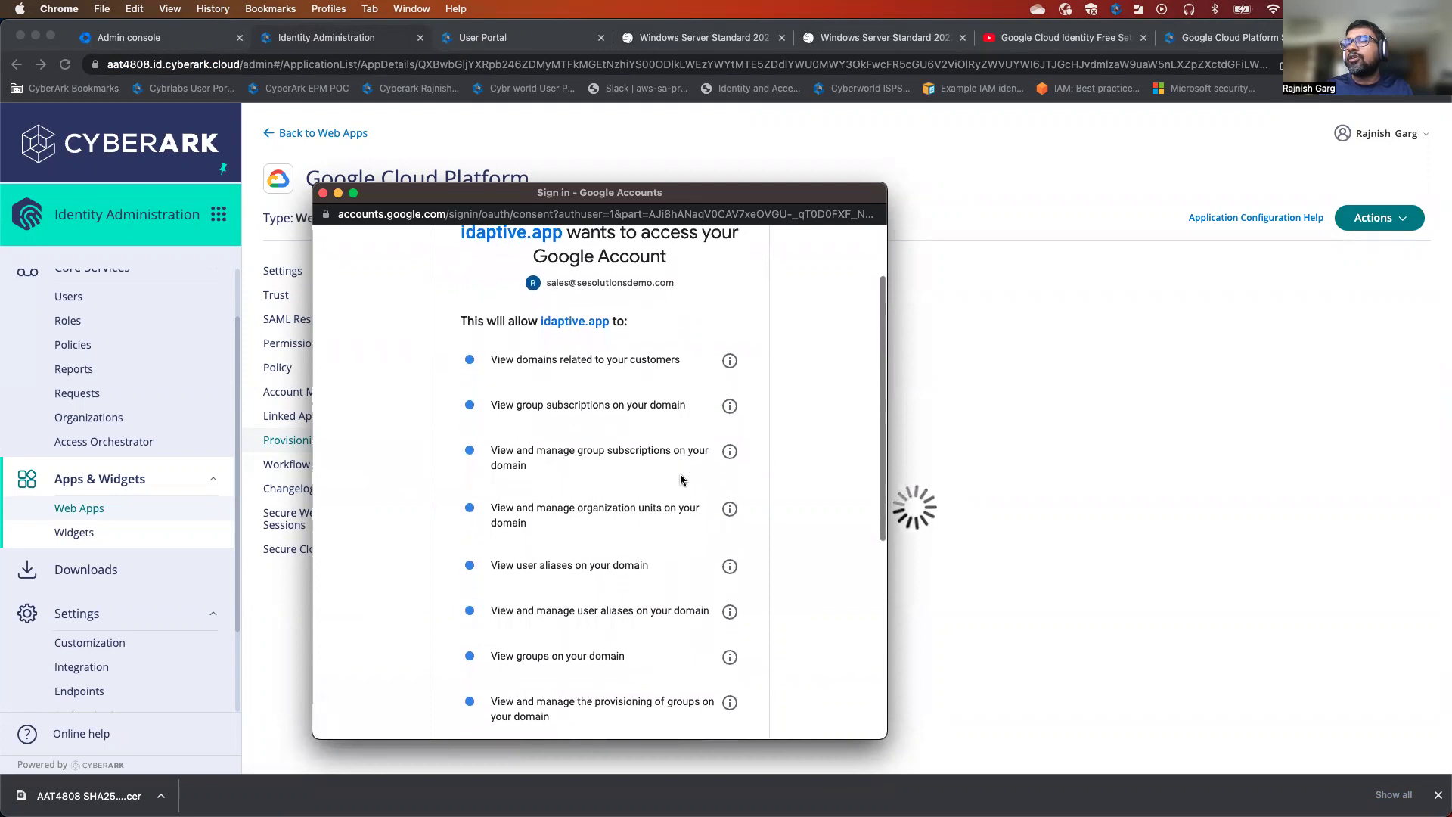
scroll(681, 480, "up", 5)
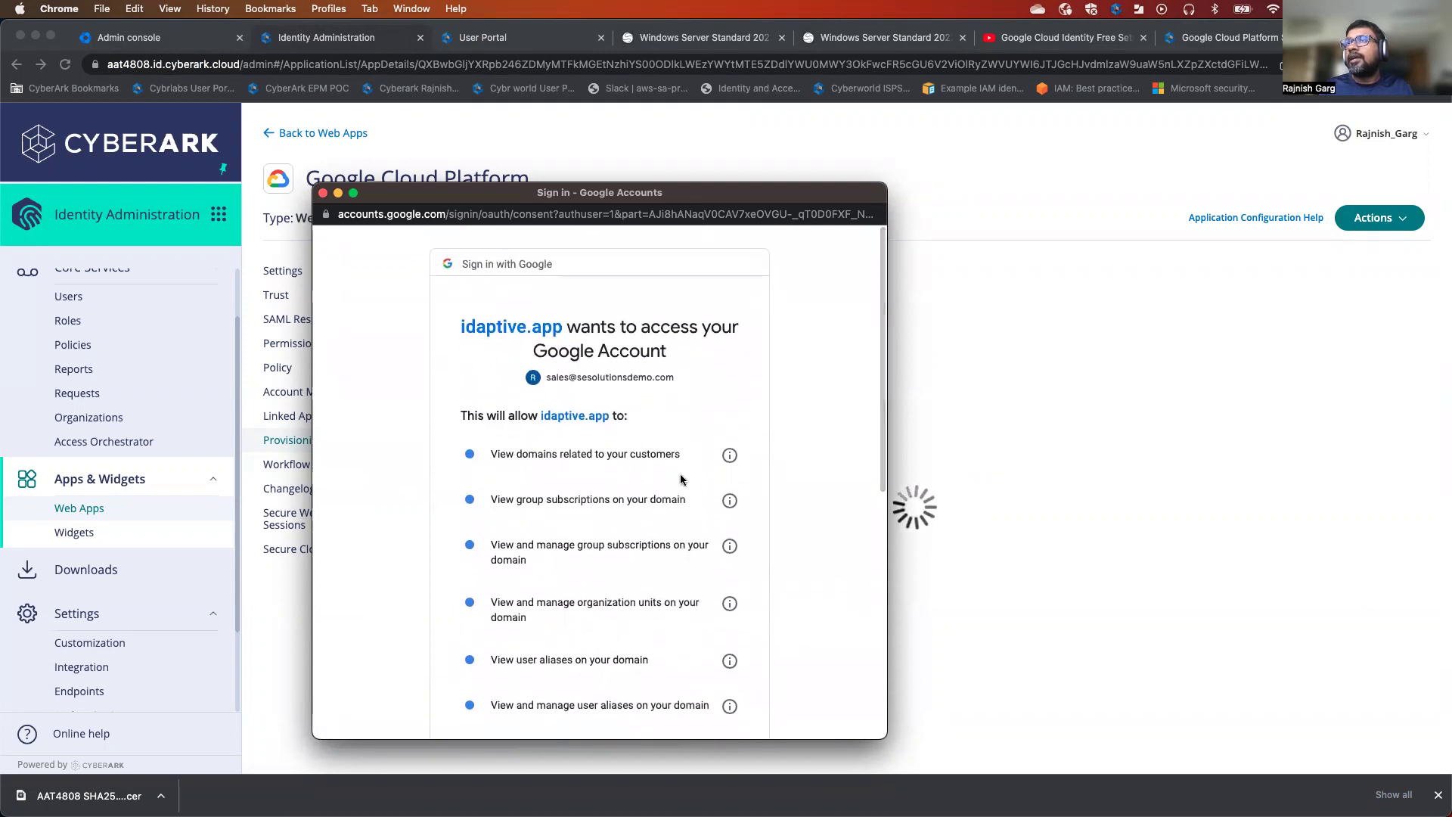
scroll(681, 479, "down", 5)
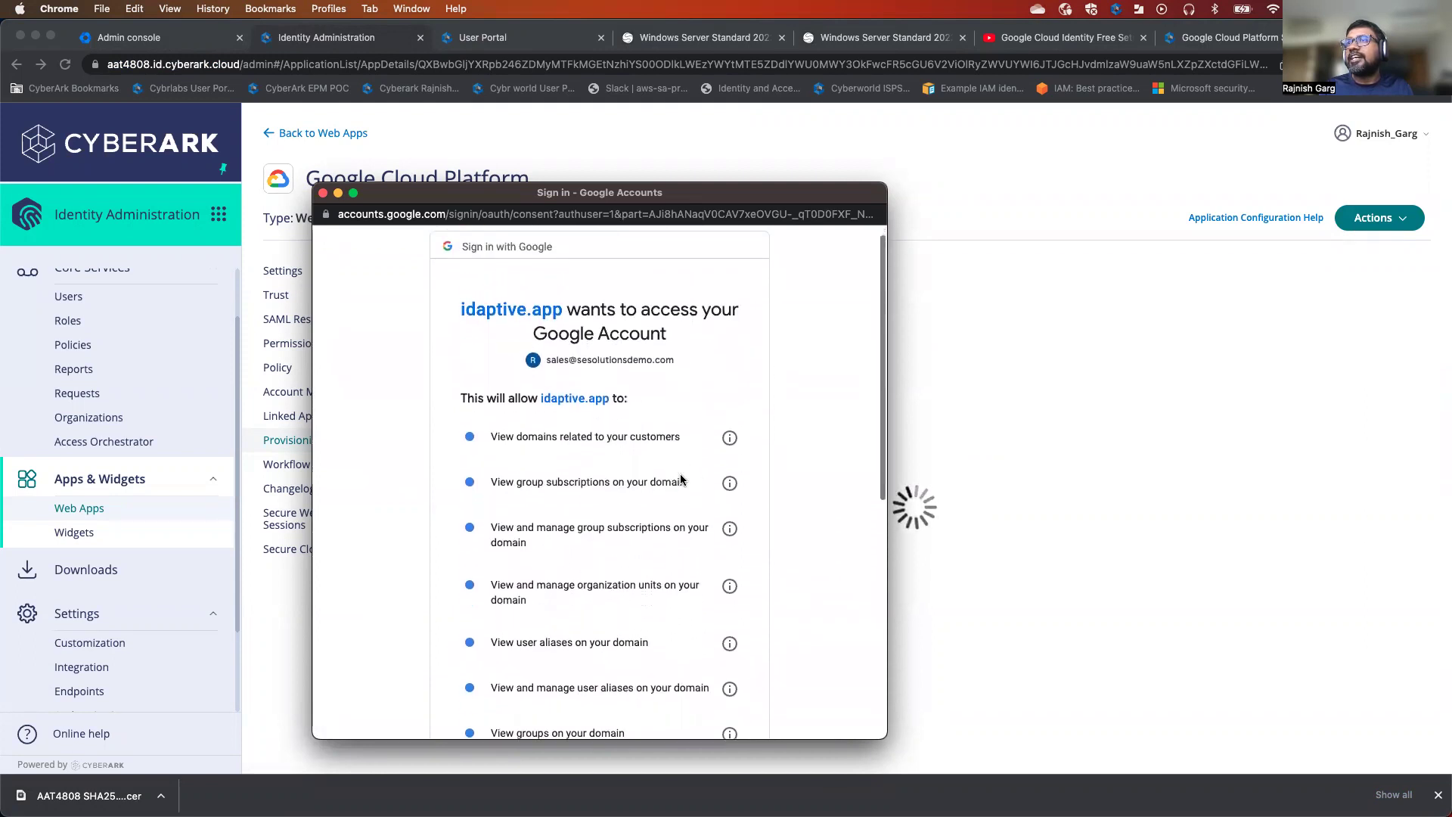
scroll(681, 480, "down", 3)
left_click(688, 627)
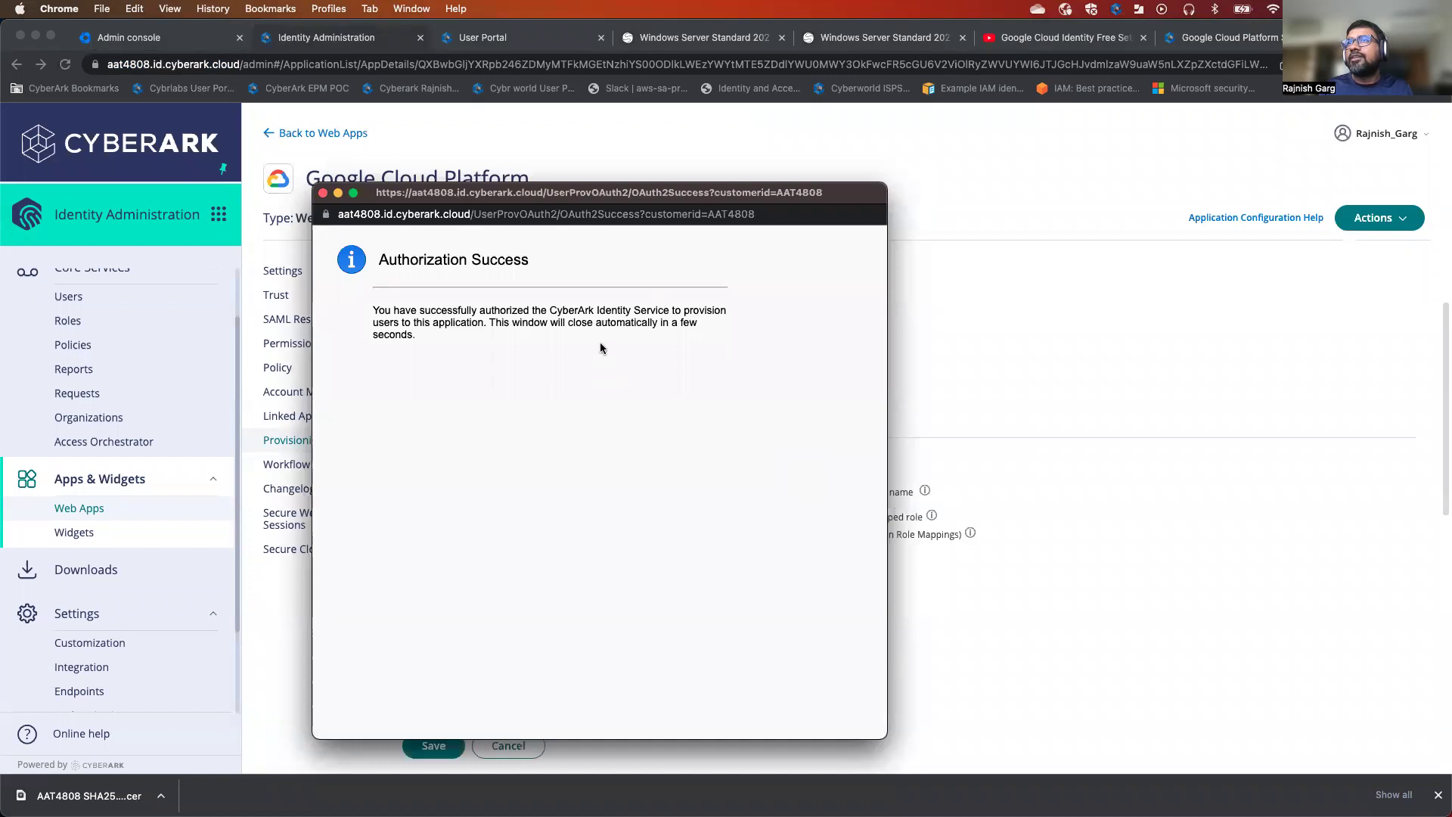
left_click(323, 193)
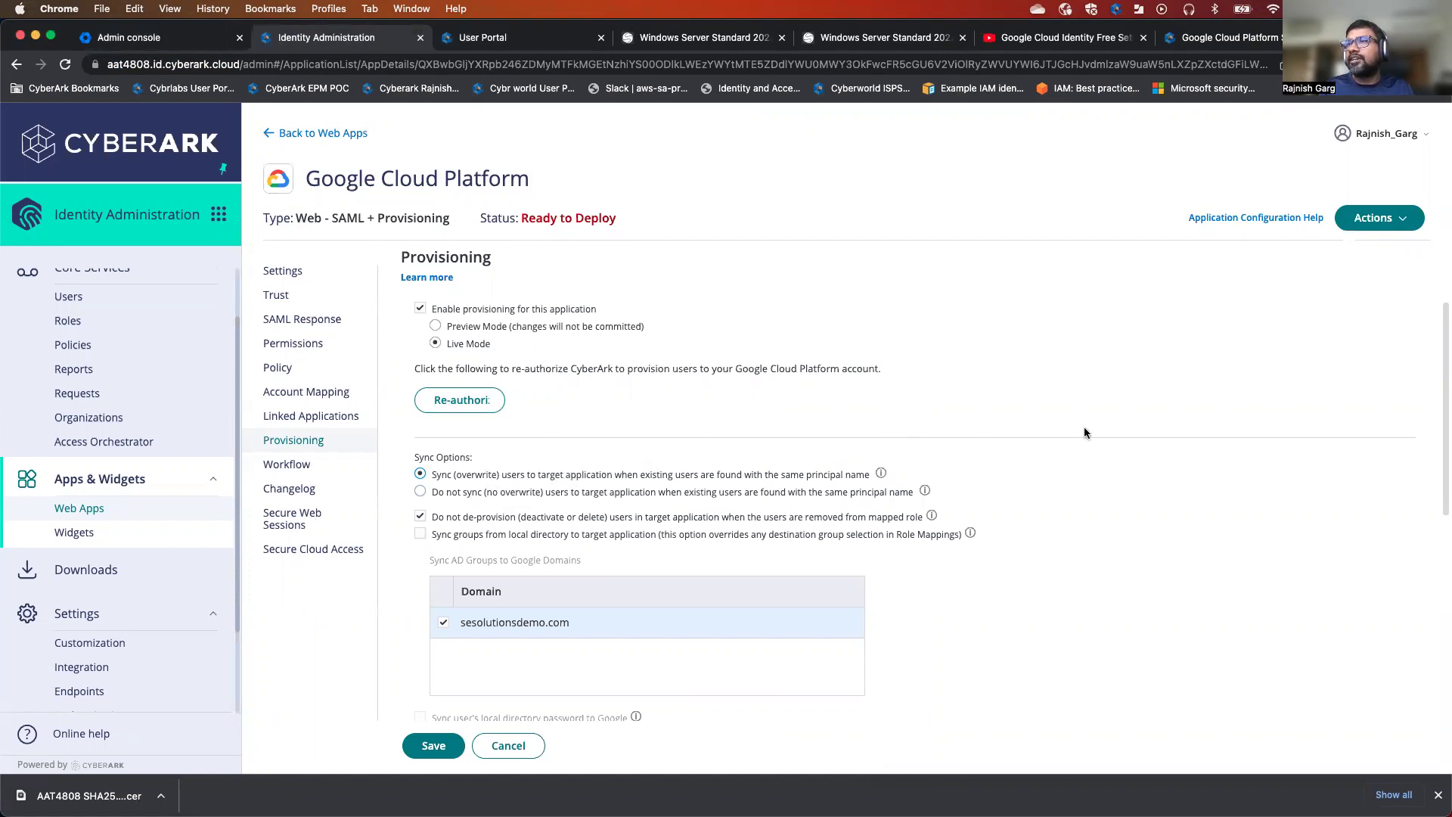
Turn off the do-not-de-provision option, enable syncing groups from the local directory to the target application, and save the Provisioning settings.
left_click(420, 516)
left_click(420, 534)
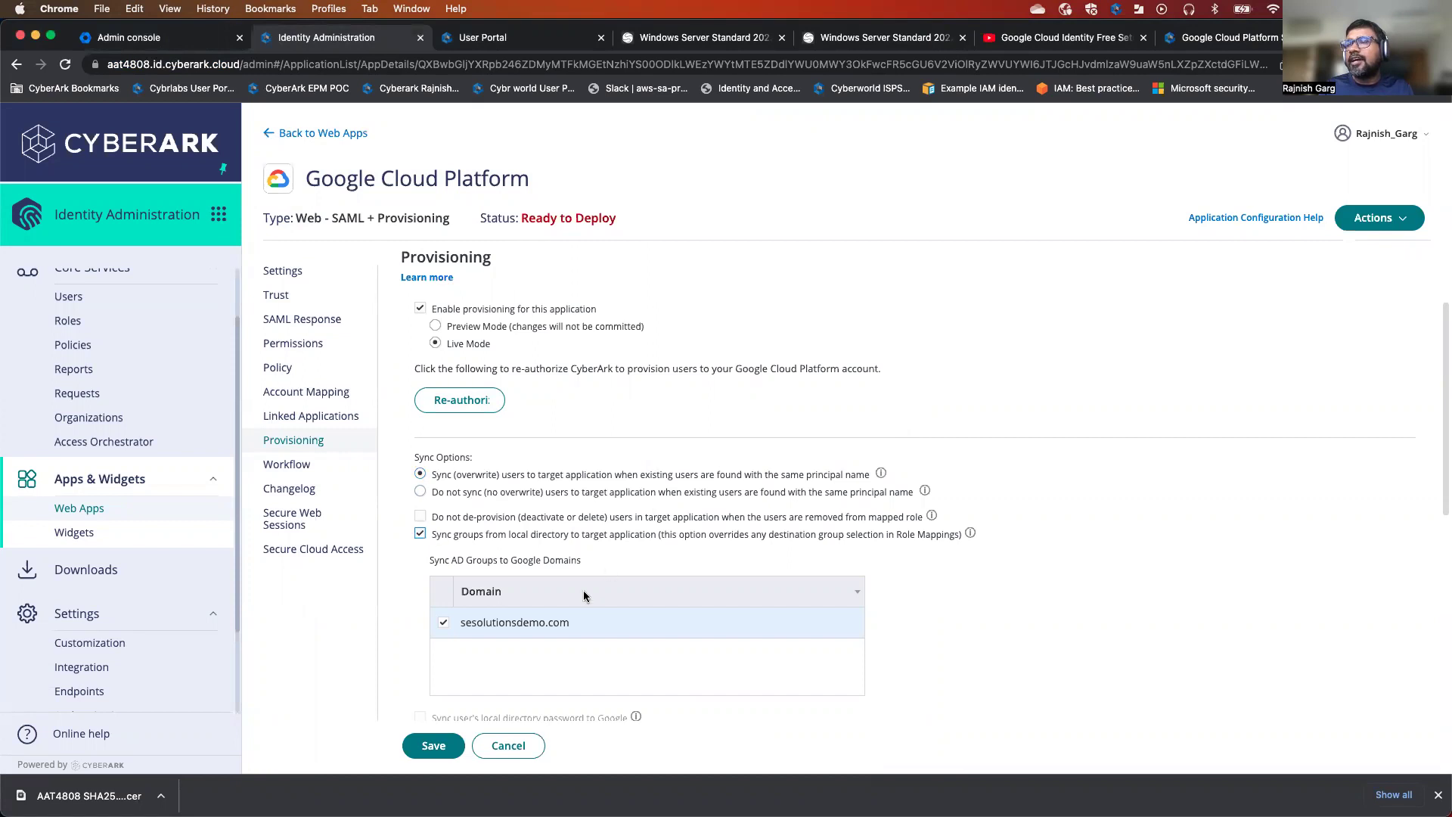
scroll(643, 572, "down", 3)
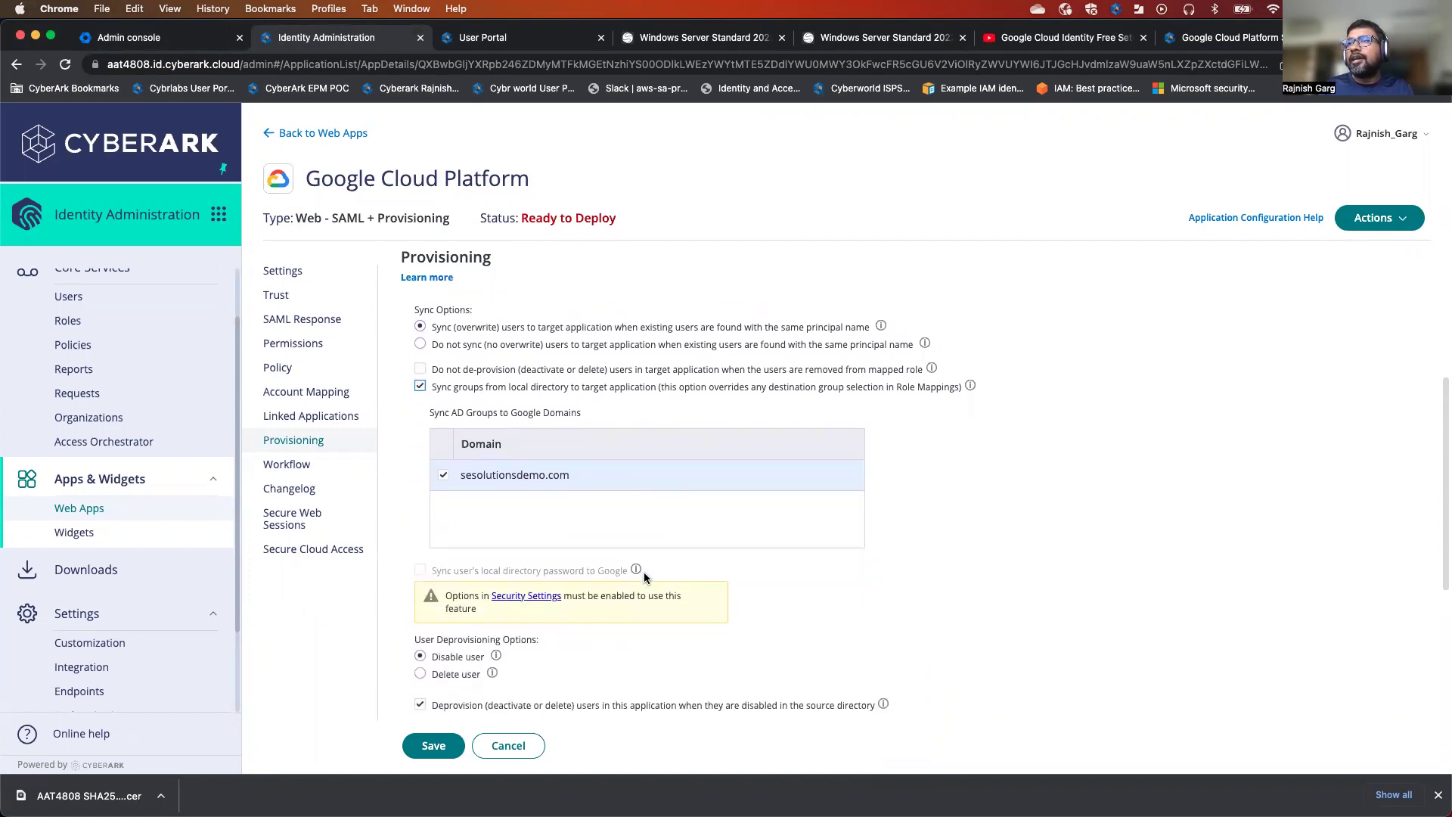
scroll(643, 575, "down", 2)
scroll(643, 573, "down", 1)
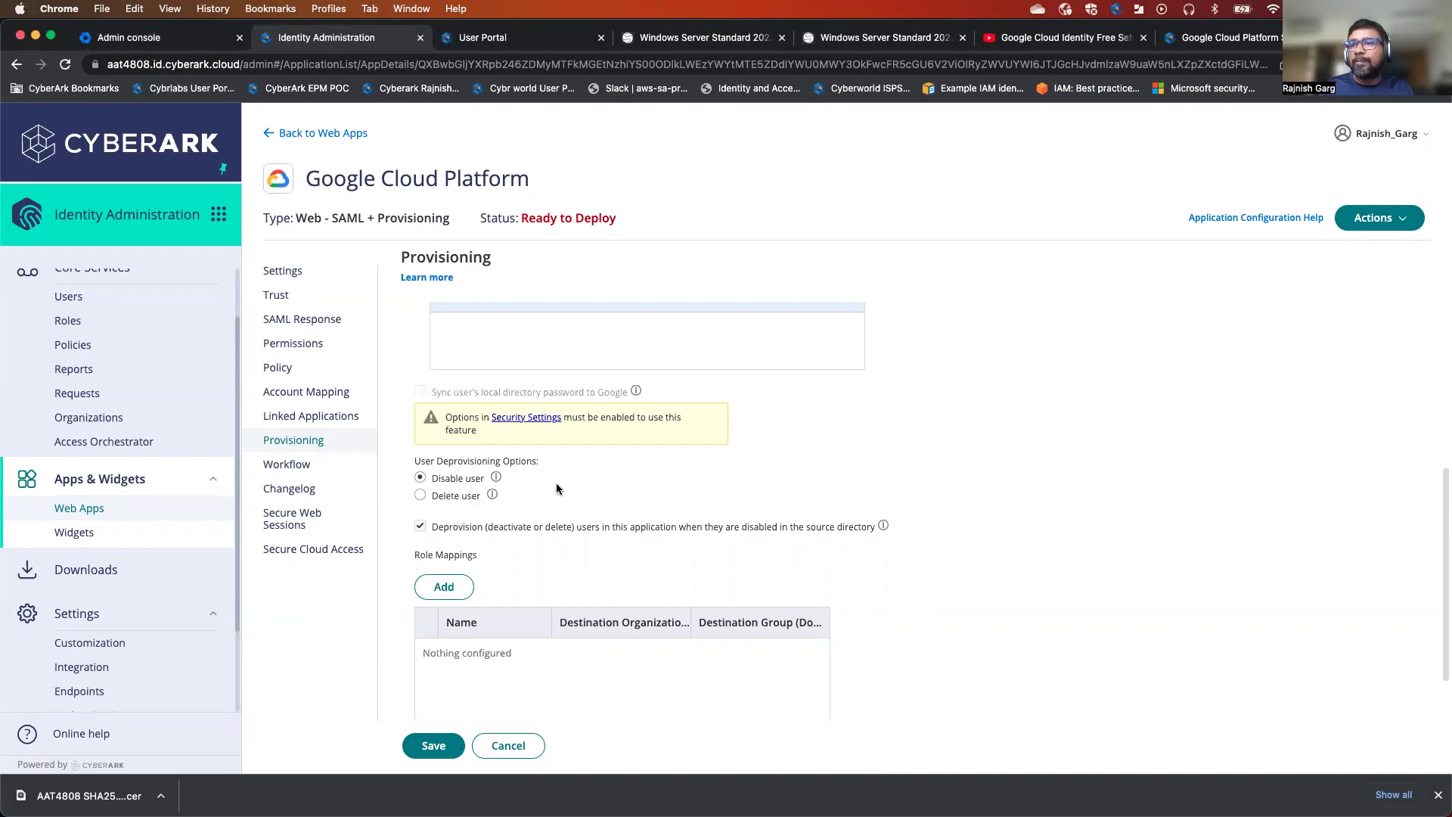
scroll(573, 491, "down", 2)
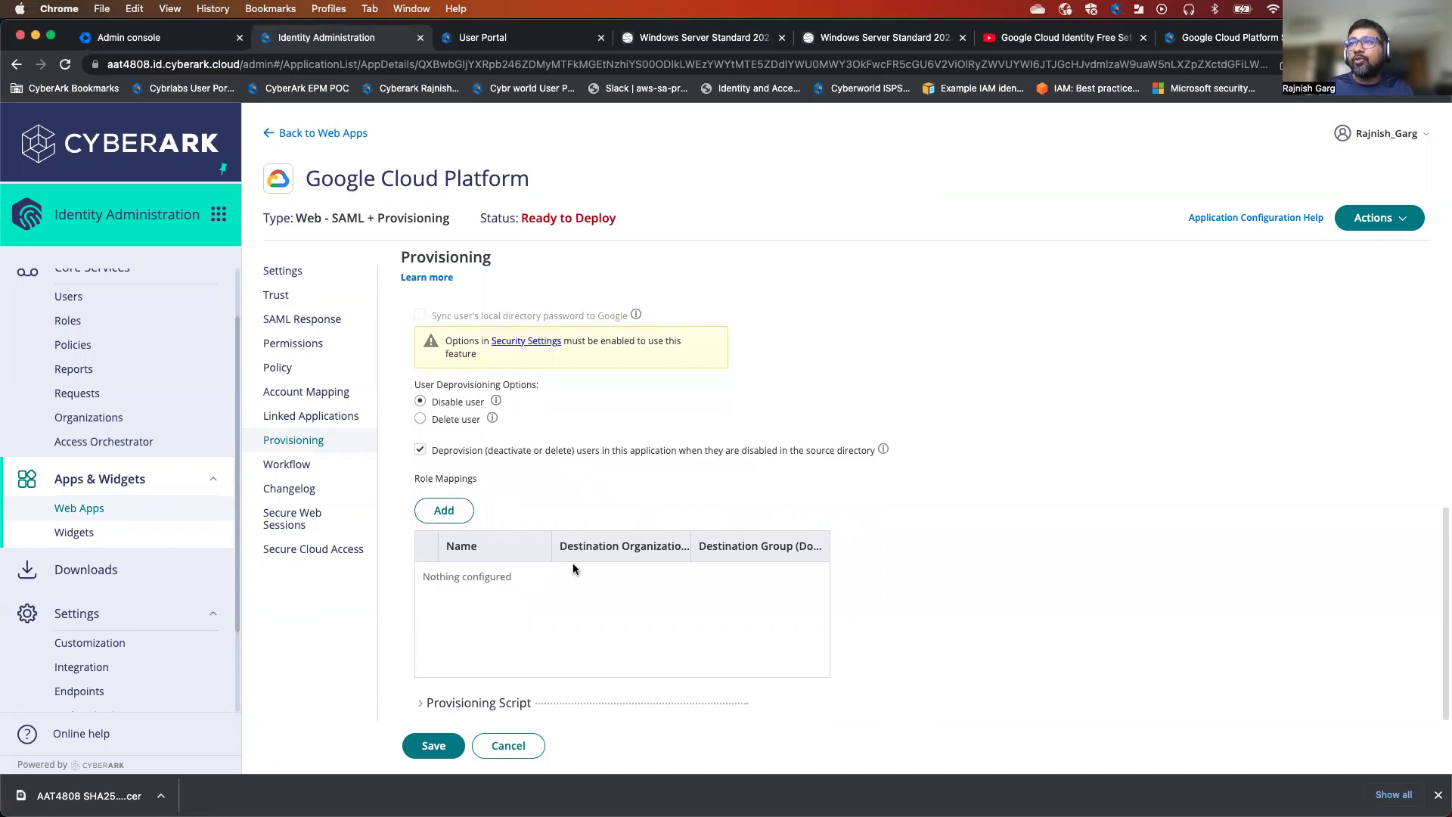
scroll(647, 505, "up", 5)
scroll(647, 506, "down", 5)
left_click(448, 755)
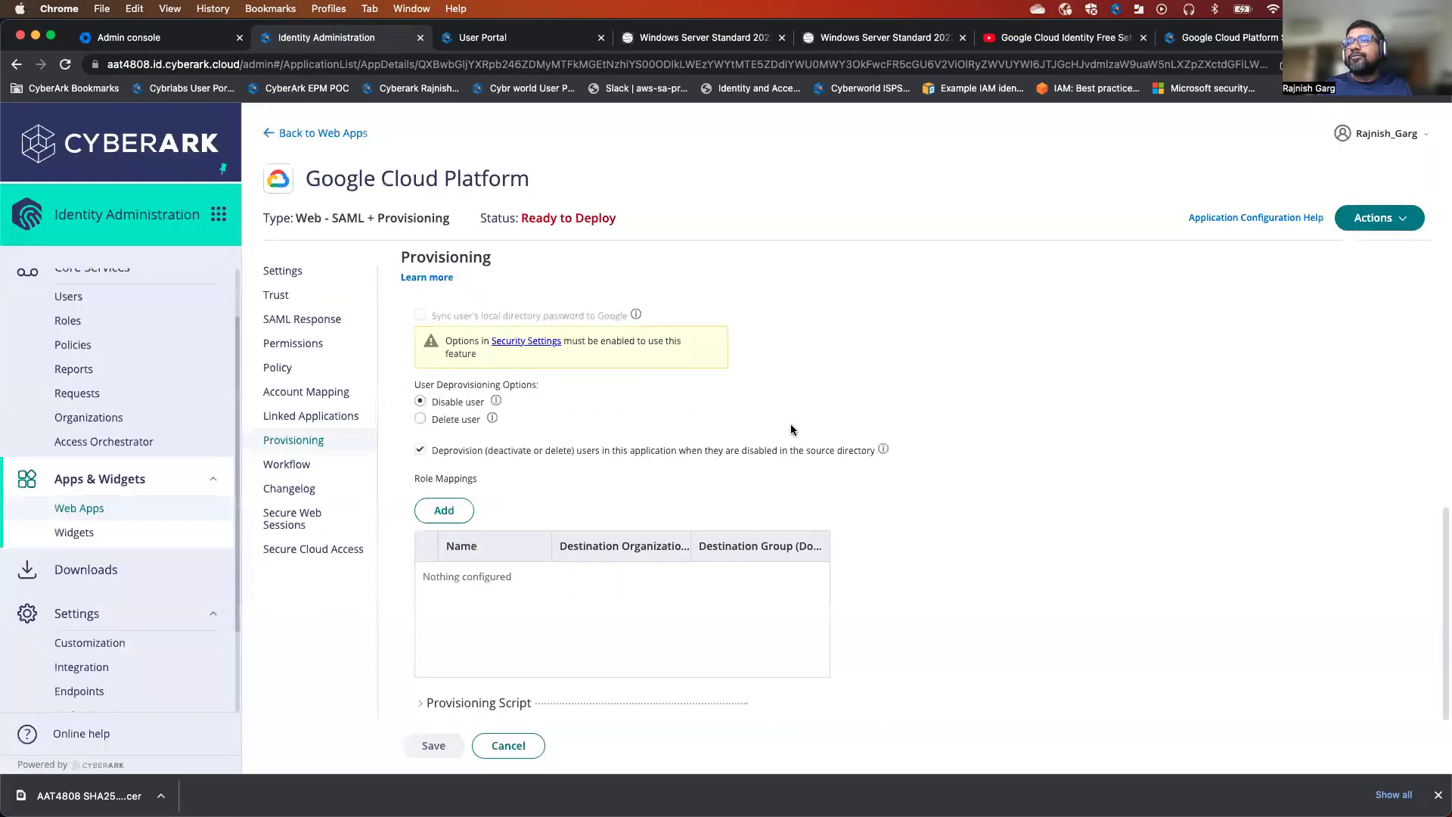
Add a static role named Google Access to the identity tenant's roles and save it.
left_click(68, 321)
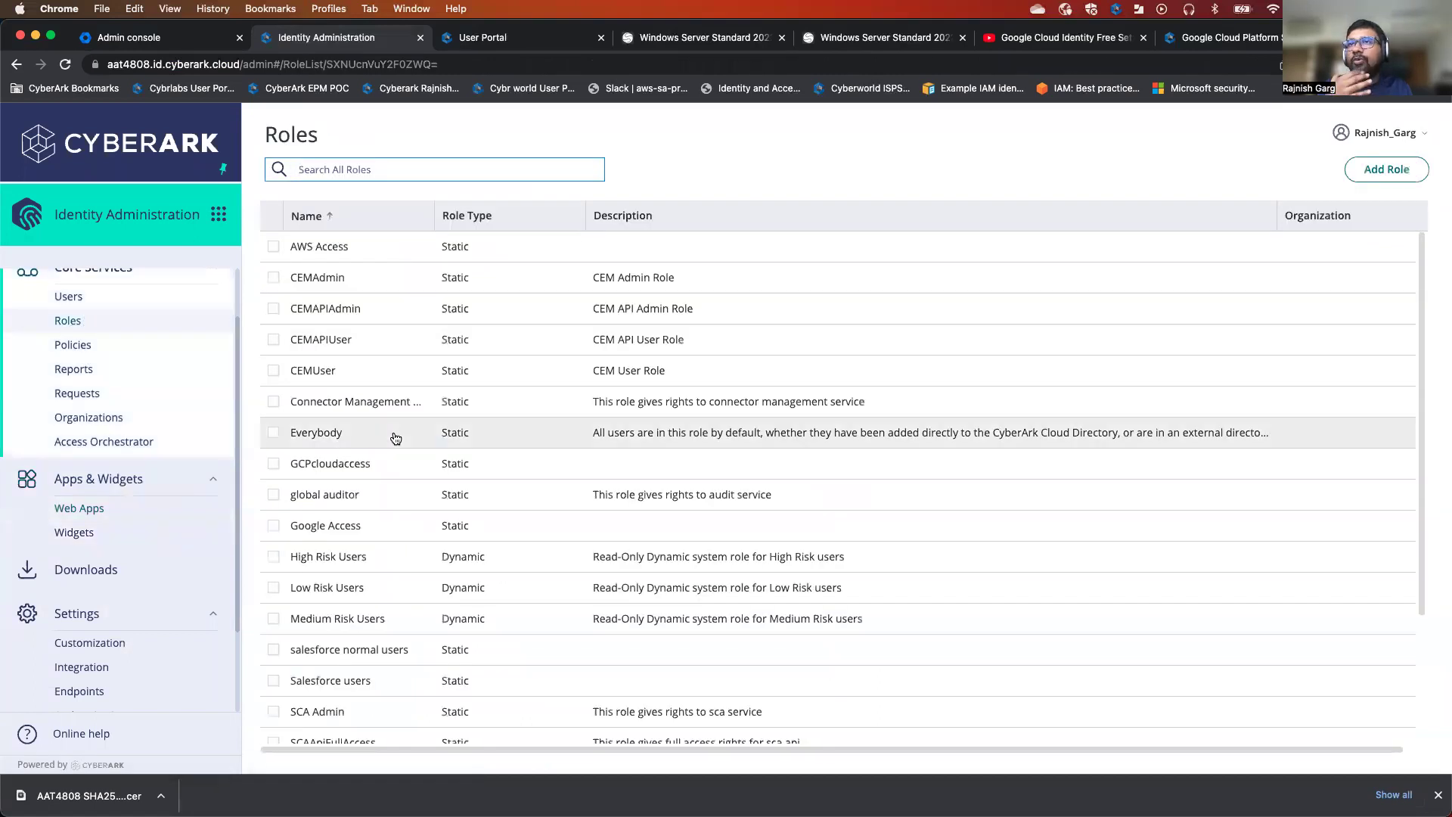
scroll(455, 530, "down", 3)
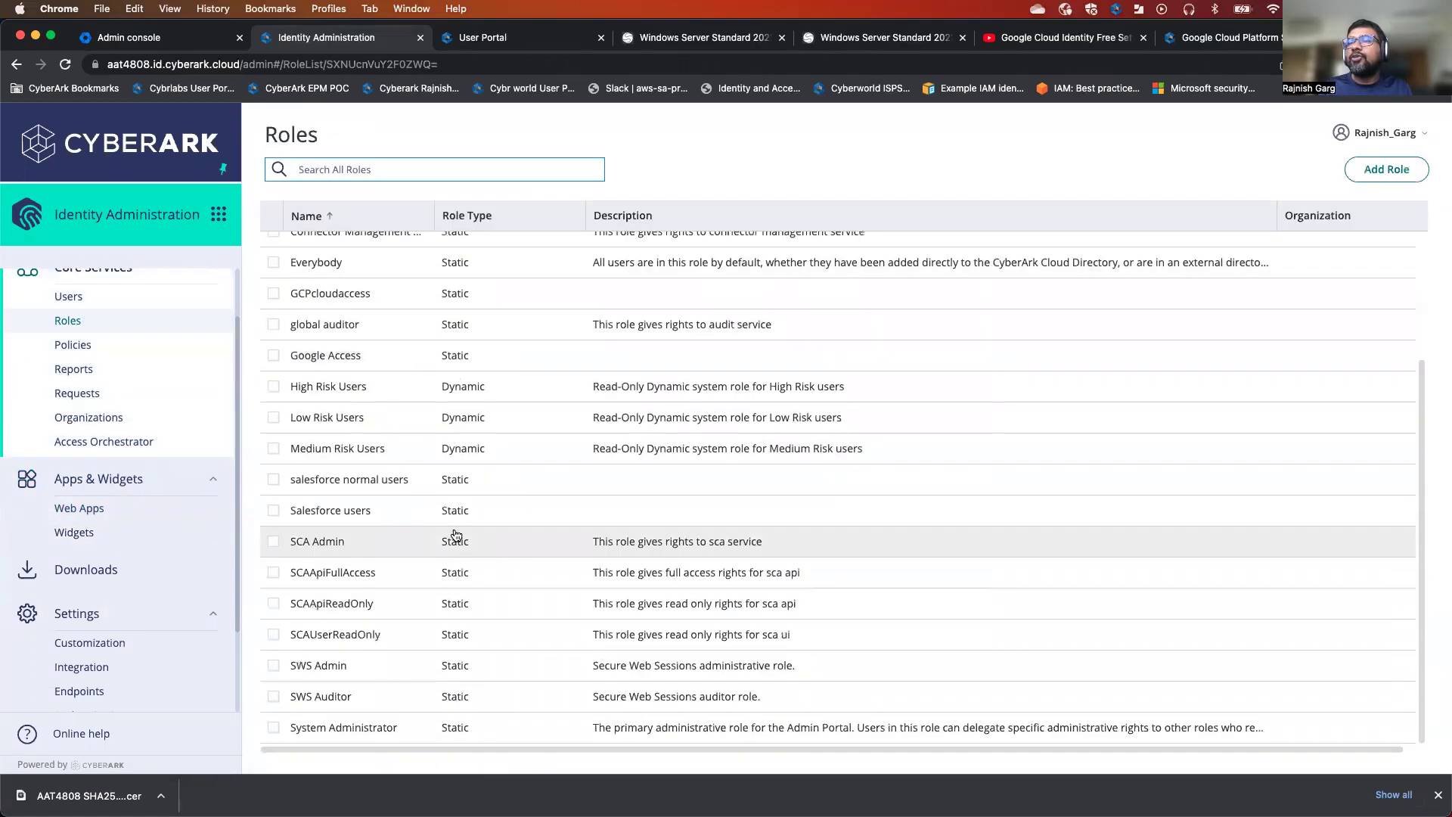
scroll(455, 535, "up", 3)
scroll(455, 535, "down", 3)
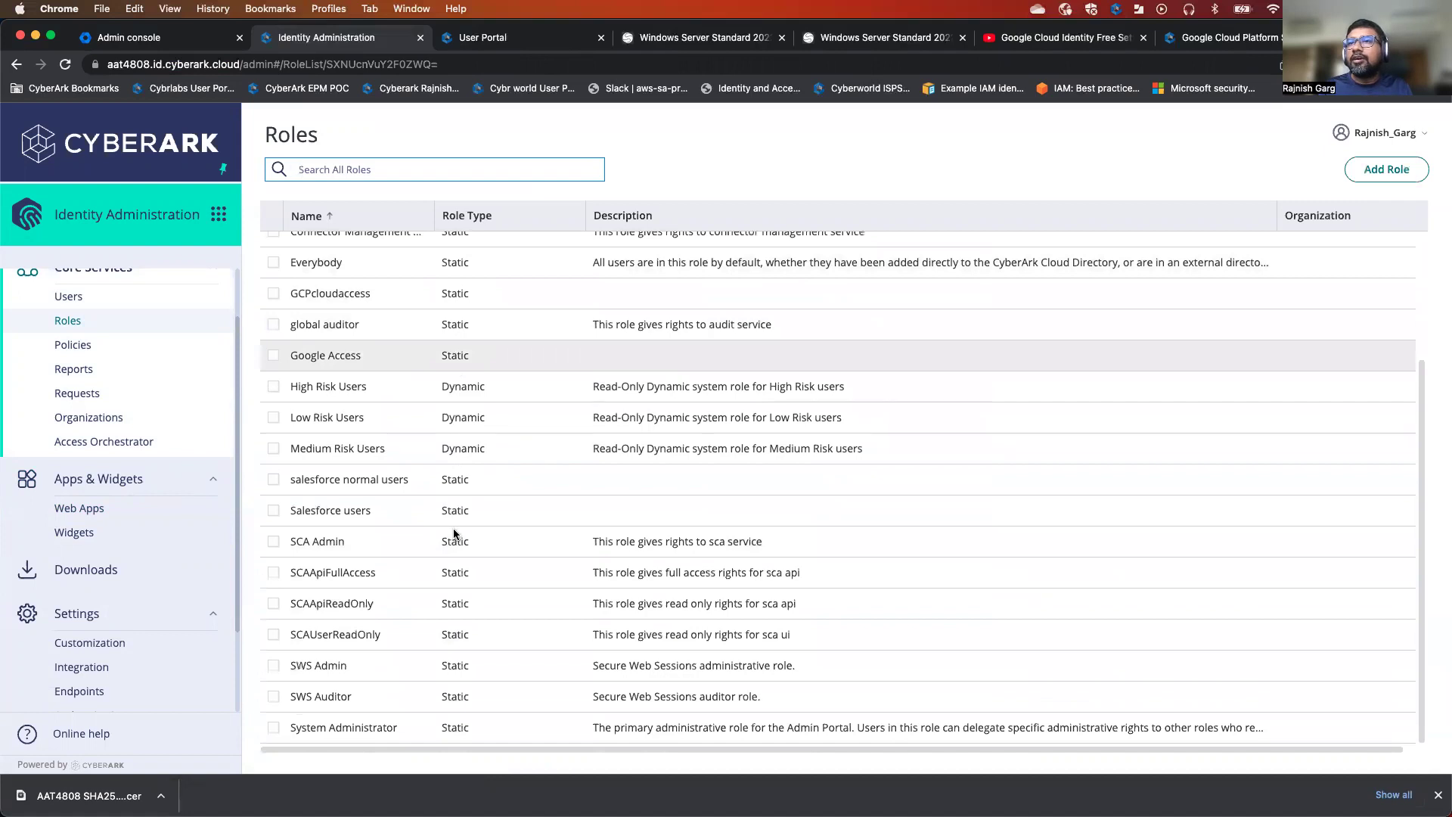
scroll(455, 529, "up", 3)
left_click(1390, 173)
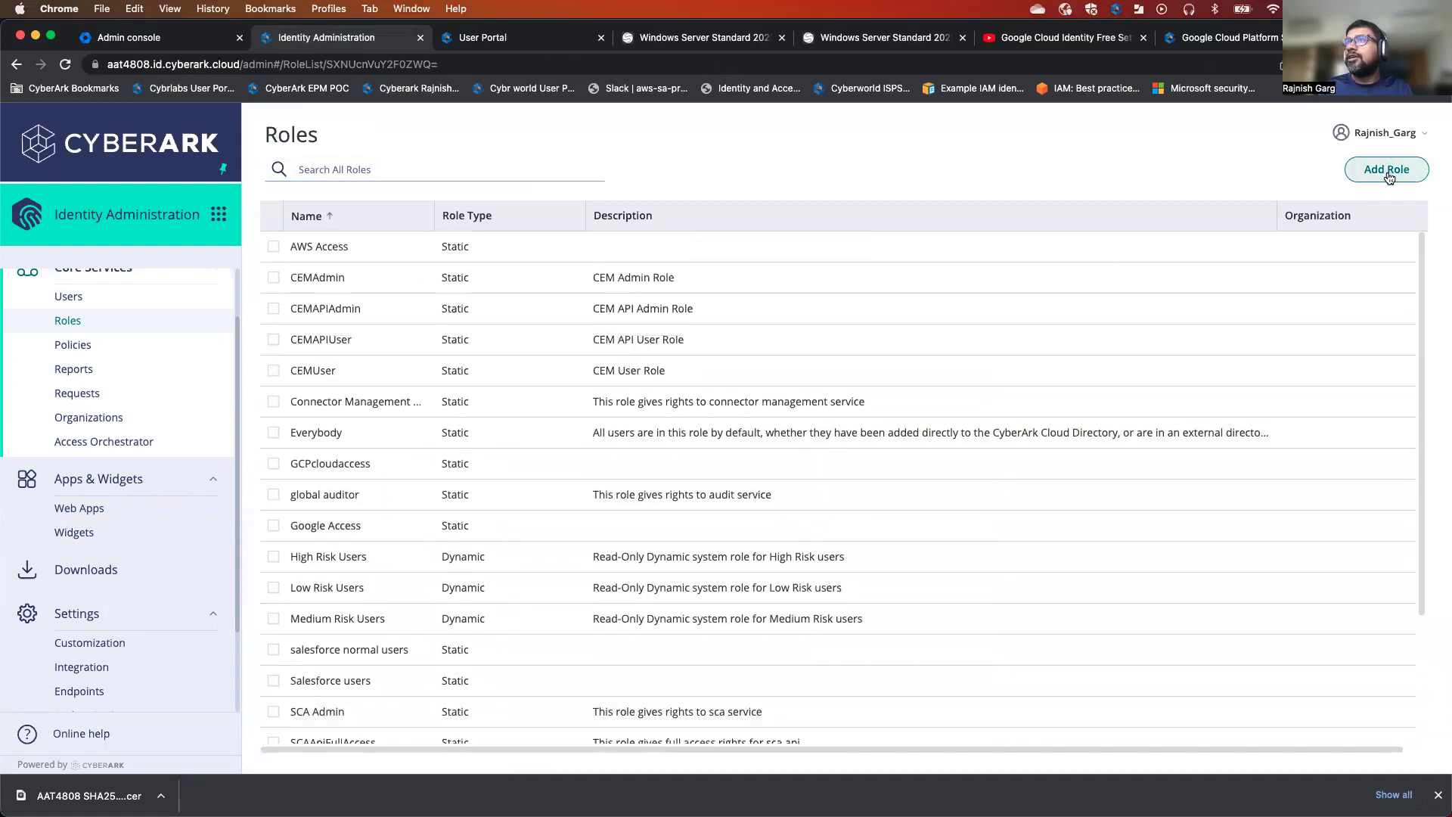
left_click(470, 327)
type("Google Priv")
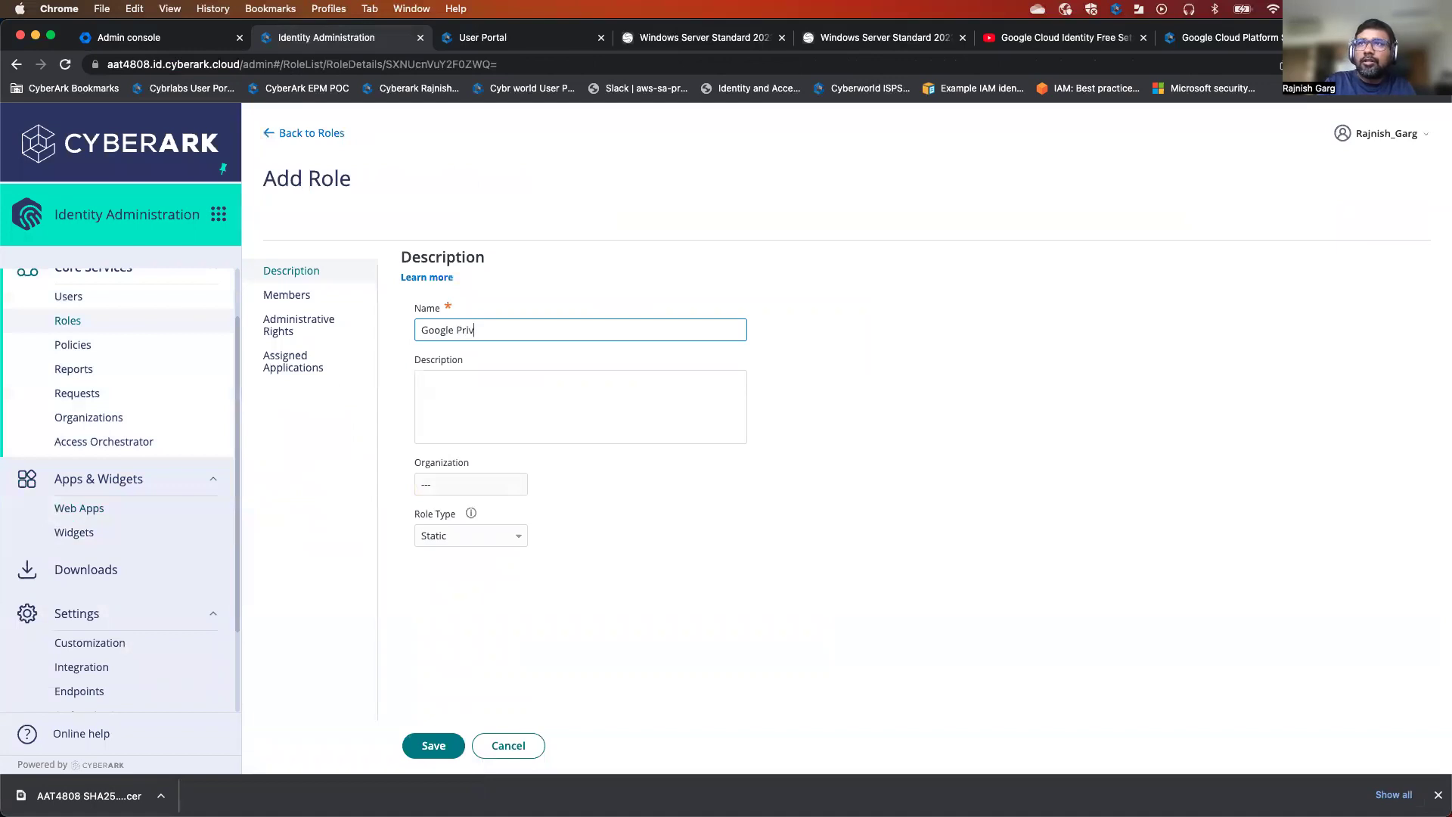
key("BackSpace")
key("BackSpace")
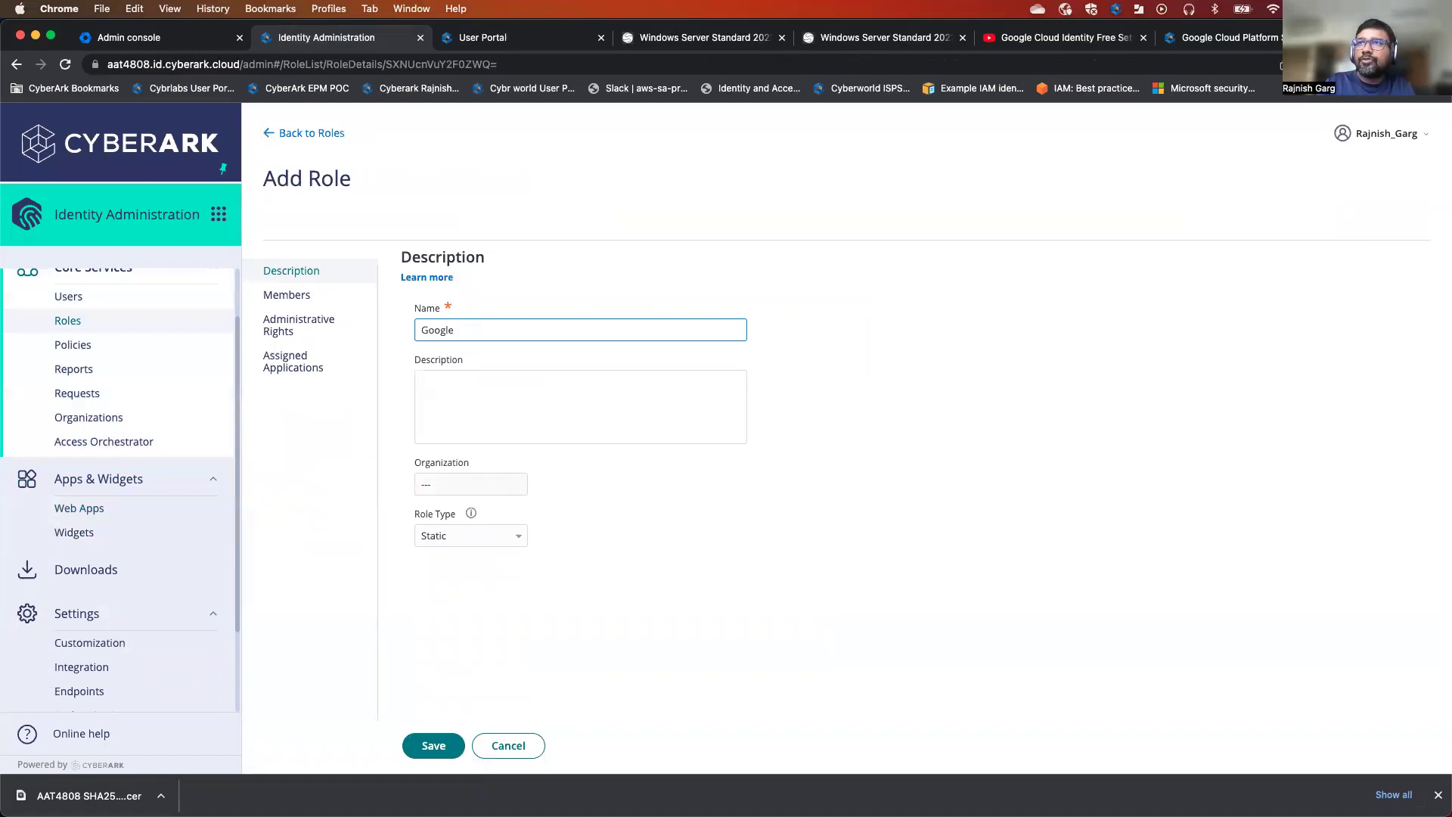
type("Access")
left_click(742, 501)
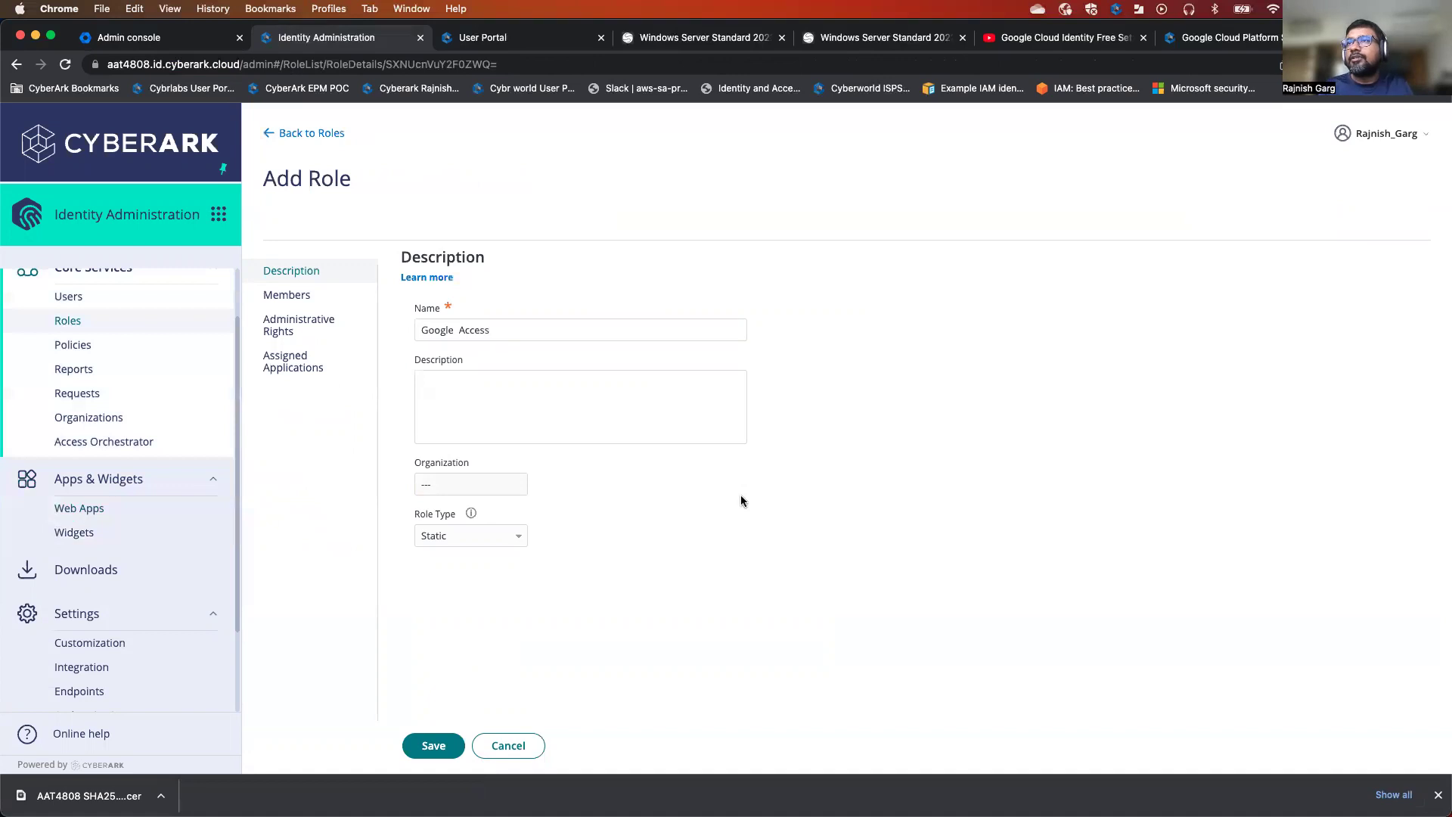
left_click(442, 748)
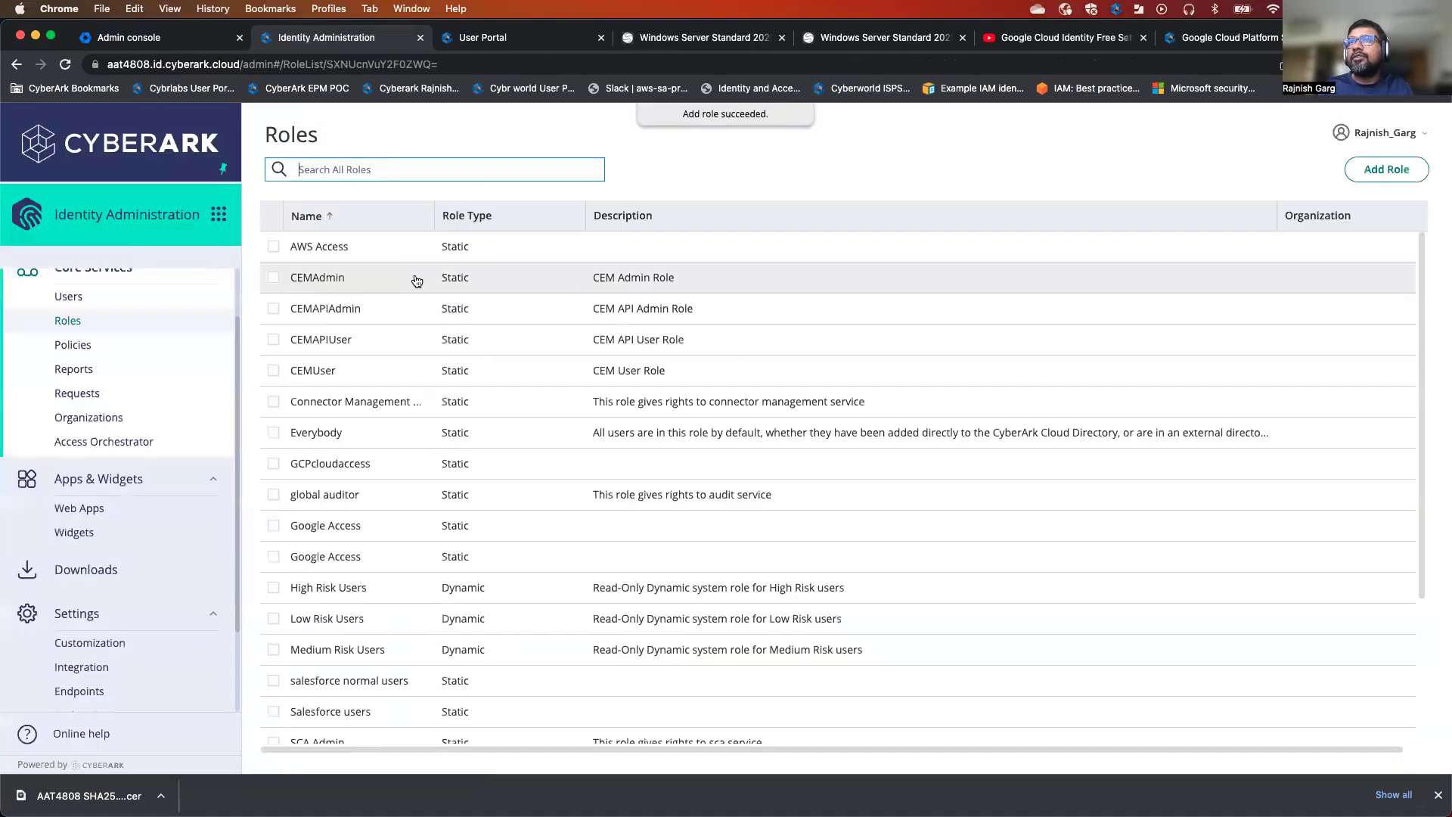
Remove all the group and user members from the first Google Access role and save it.
scroll(395, 398, "down", 5)
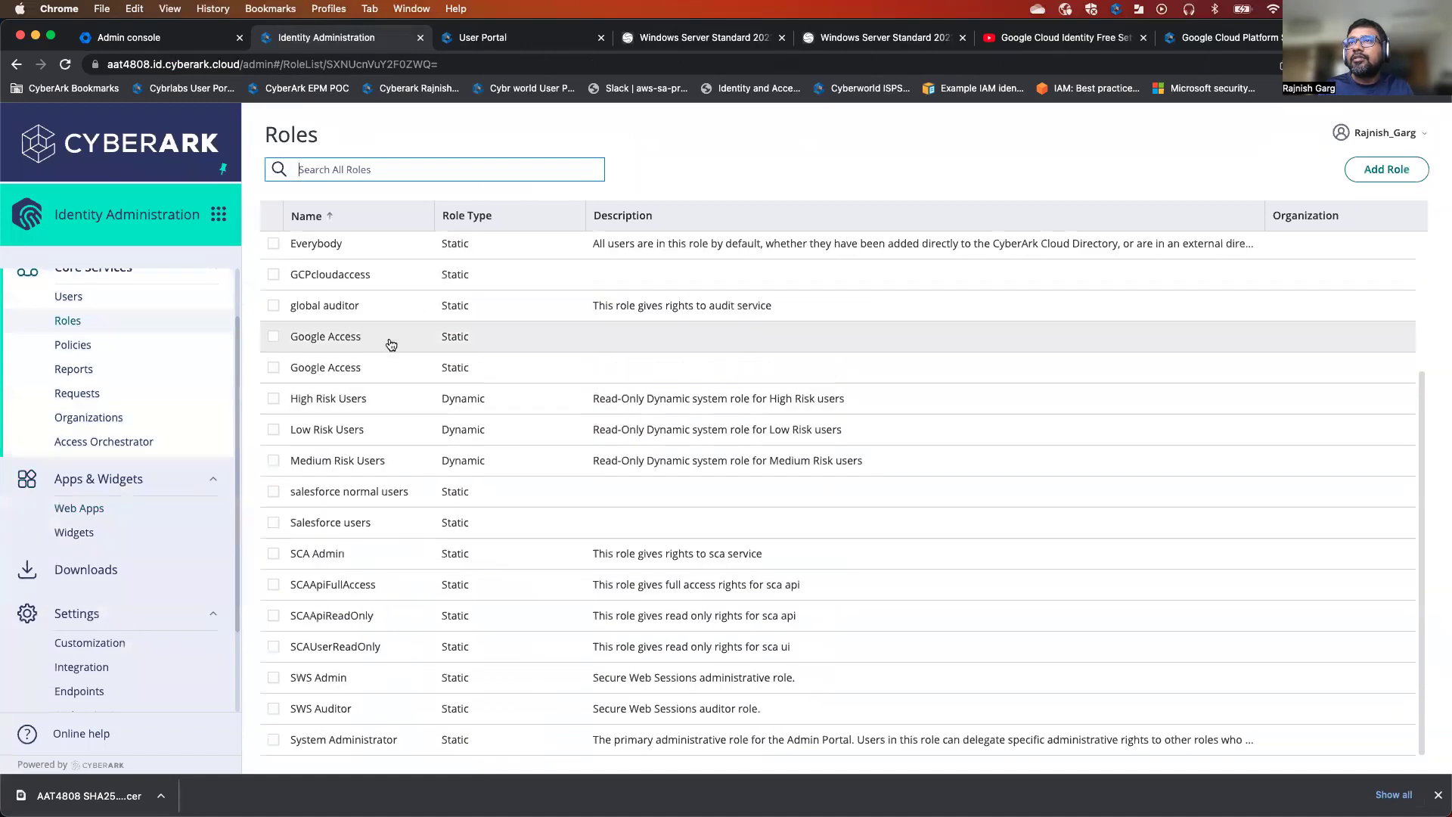
left_click(388, 341)
left_click(310, 299)
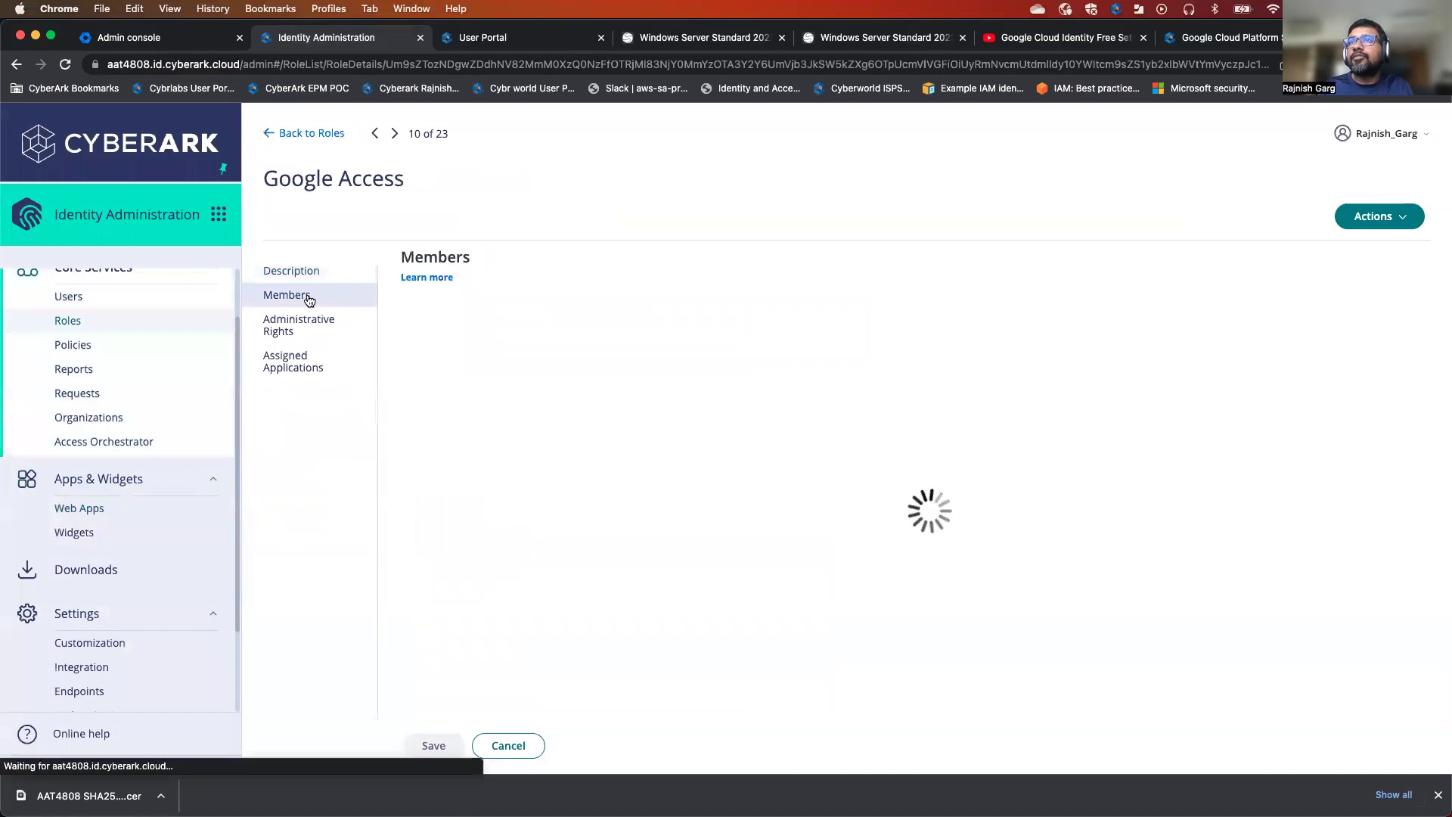
left_click(427, 390)
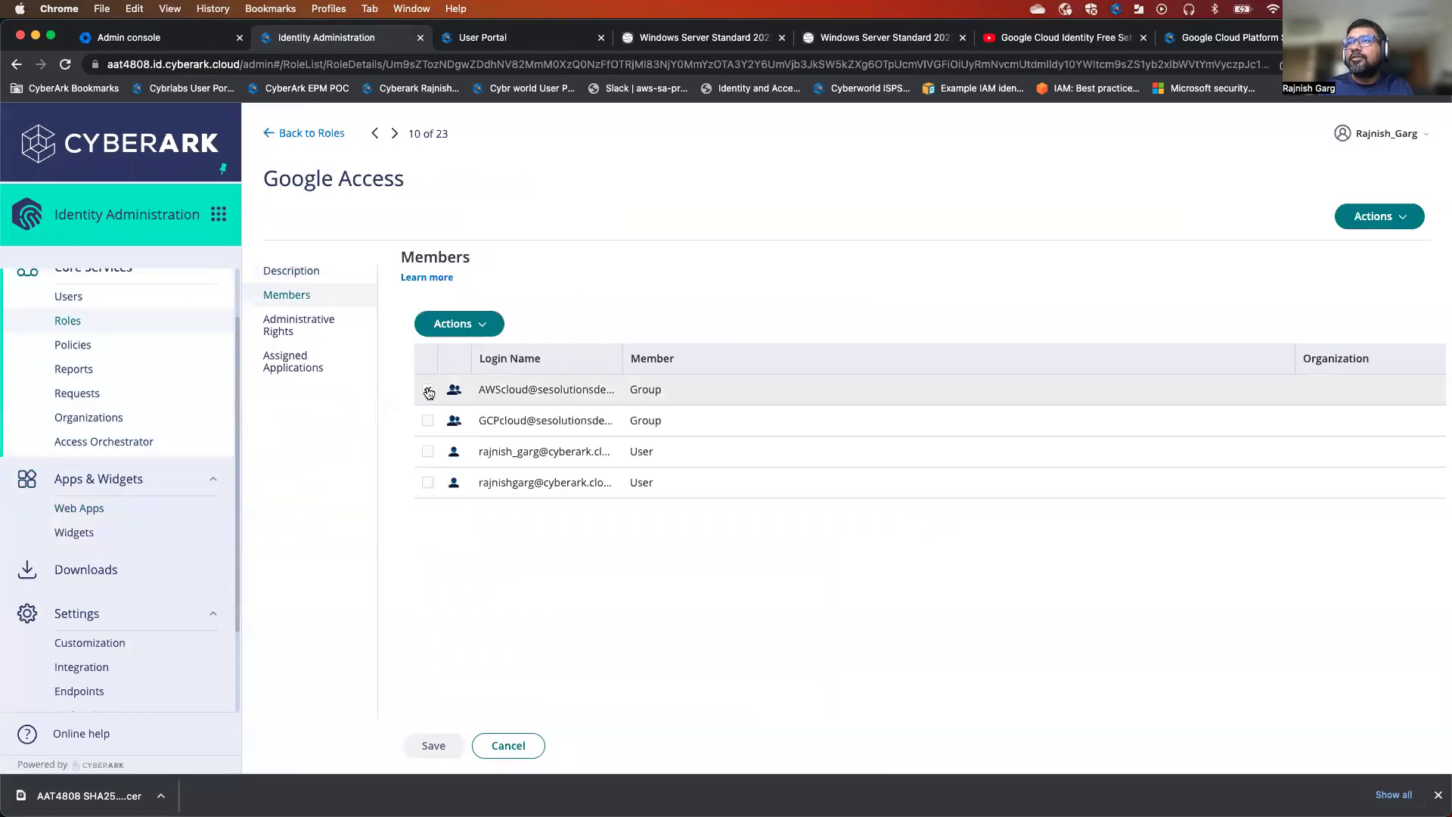
left_click(427, 420)
left_click(428, 453)
left_click(427, 482)
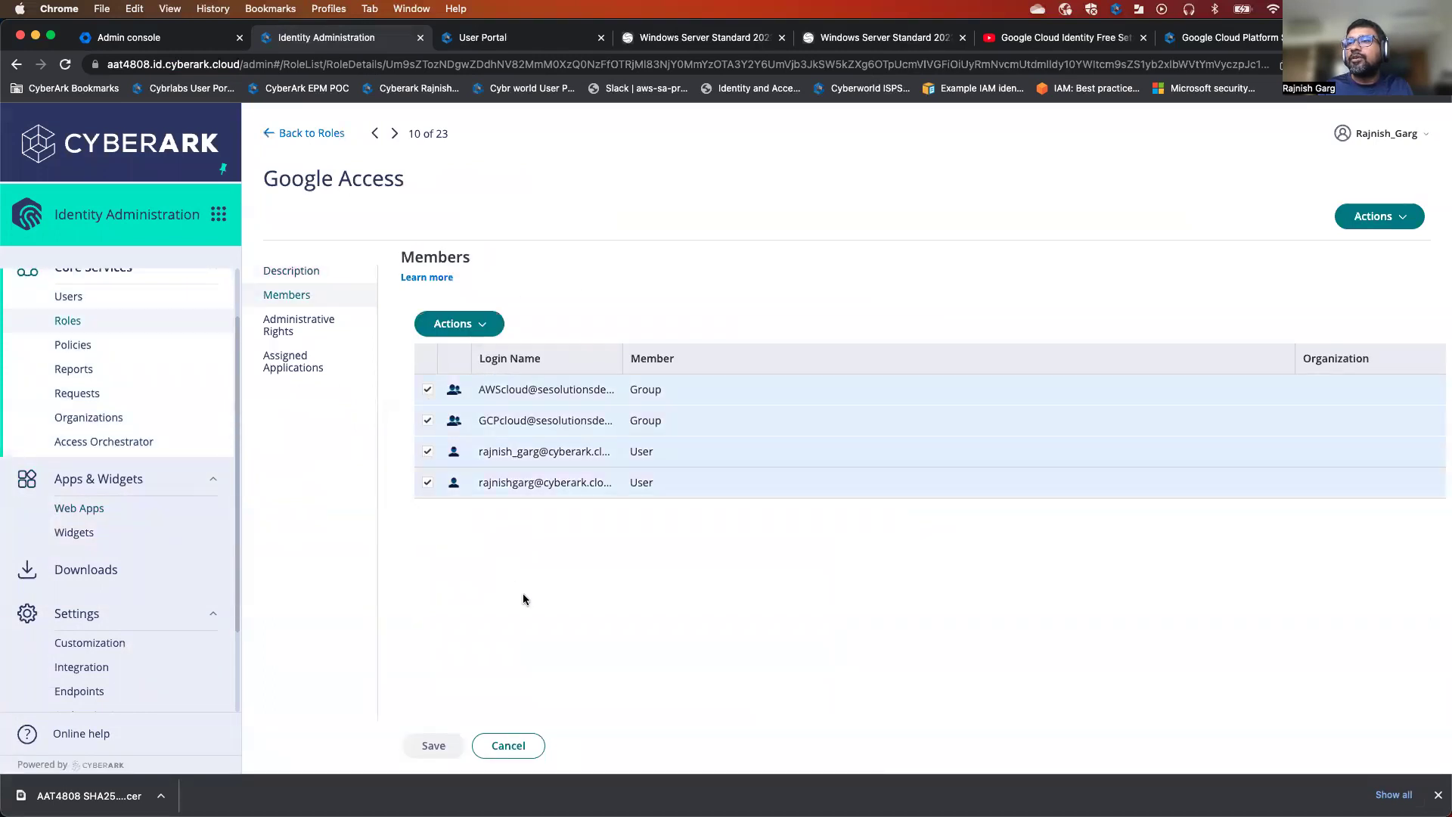
left_click(497, 333)
left_click(469, 354)
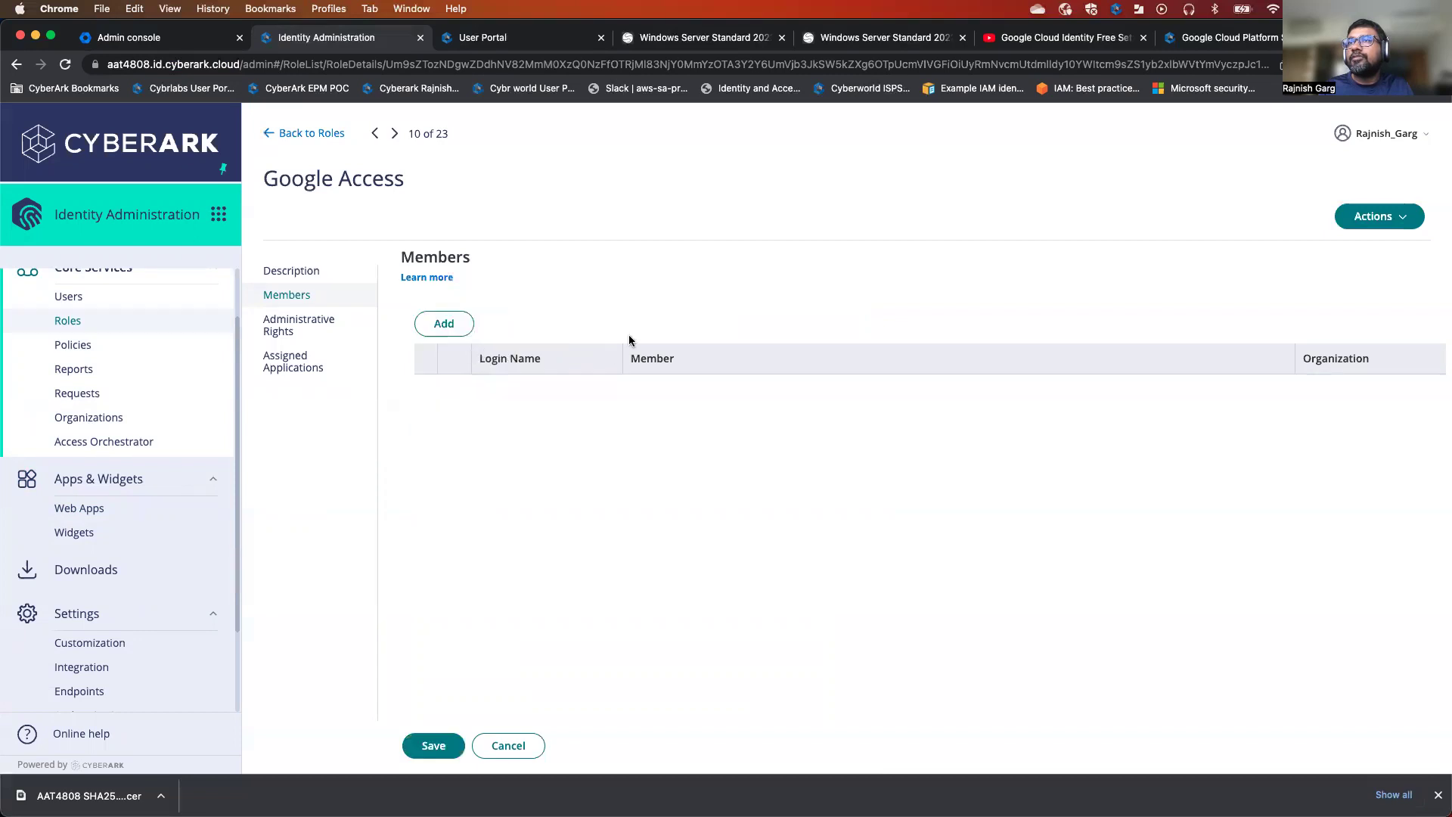
left_click(431, 746)
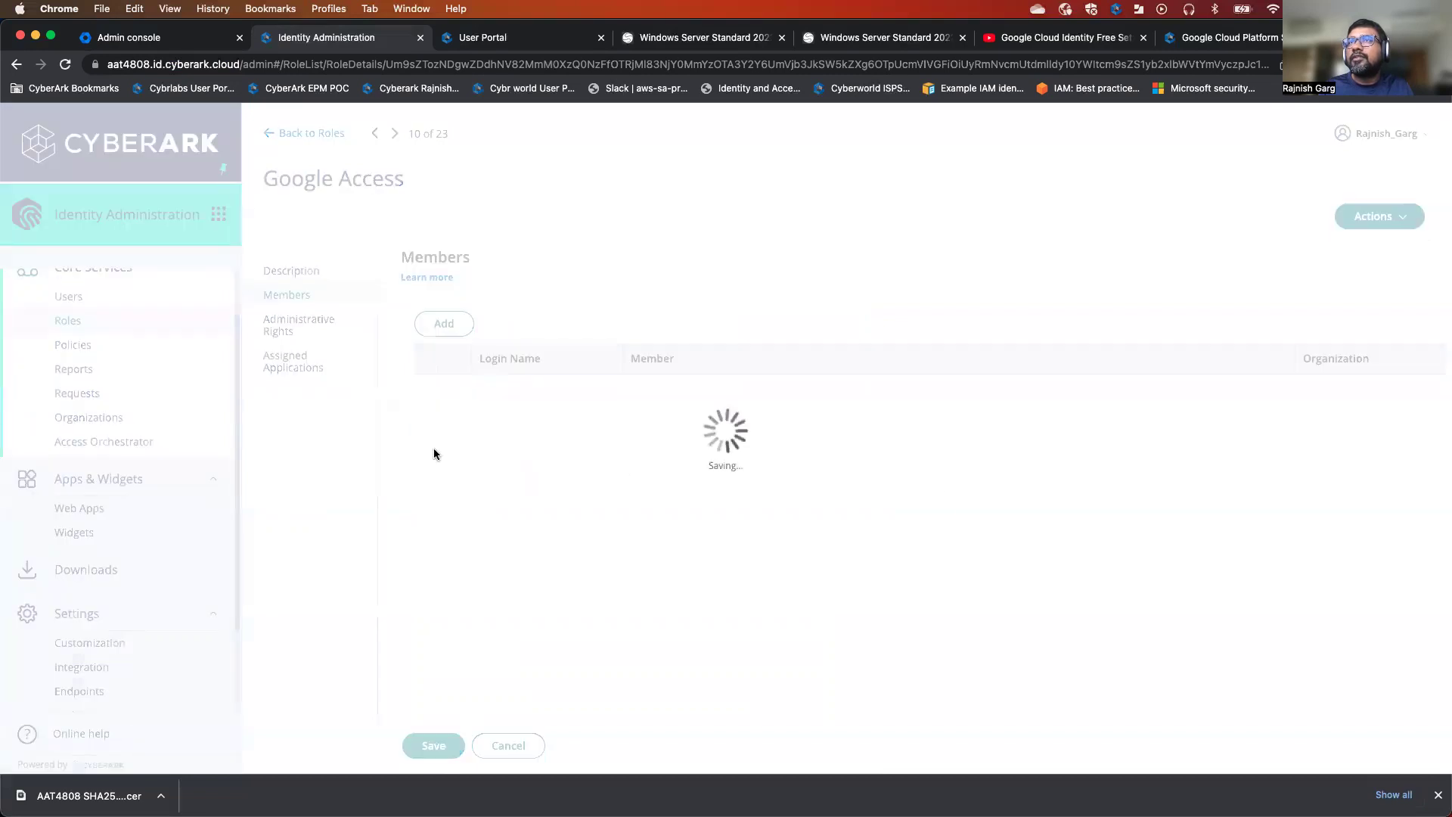
Return to the Roles list and delete the second, duplicate Google Access role.
left_click(307, 134)
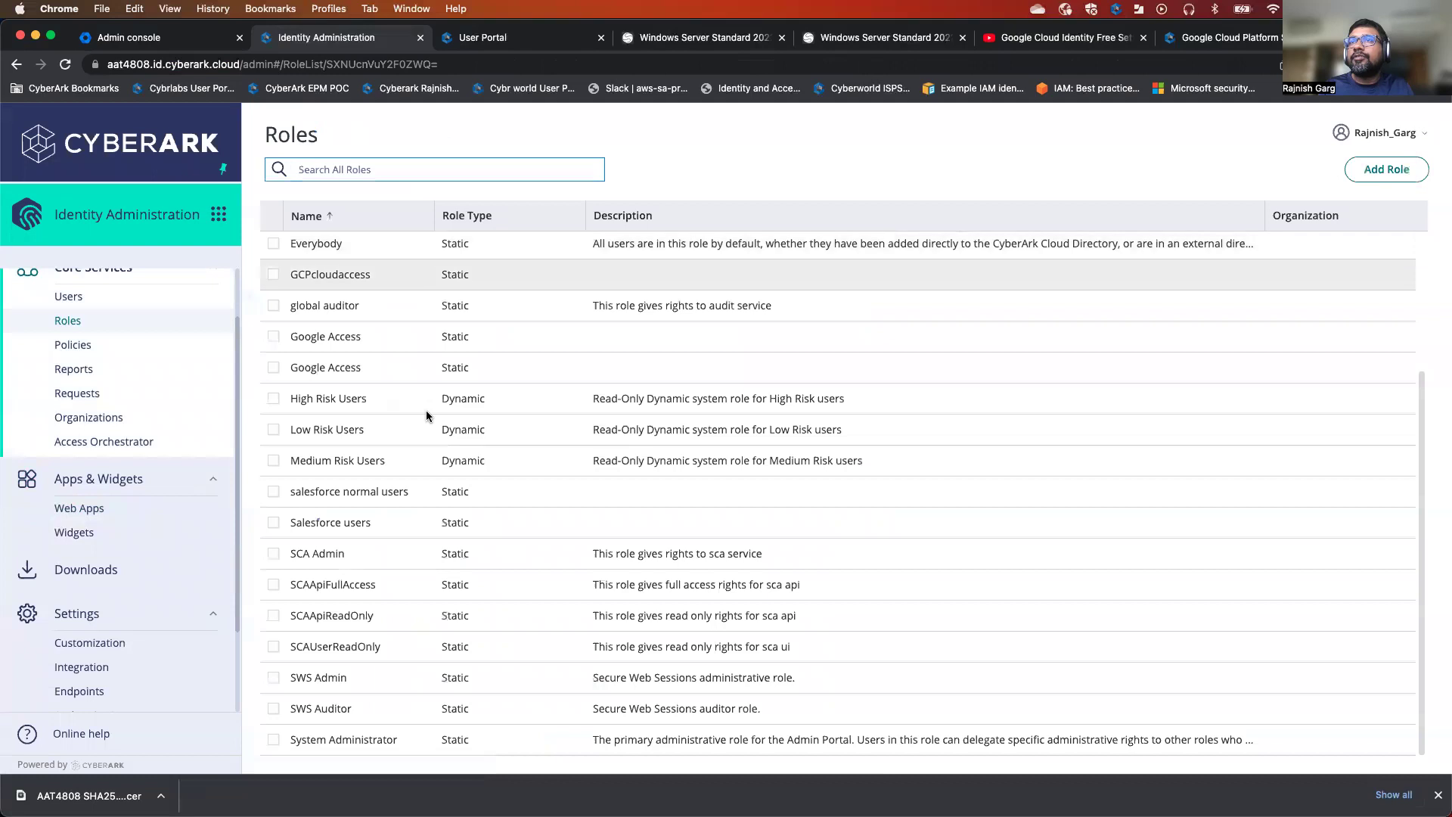
left_click(274, 372)
left_click(338, 166)
left_click(317, 199)
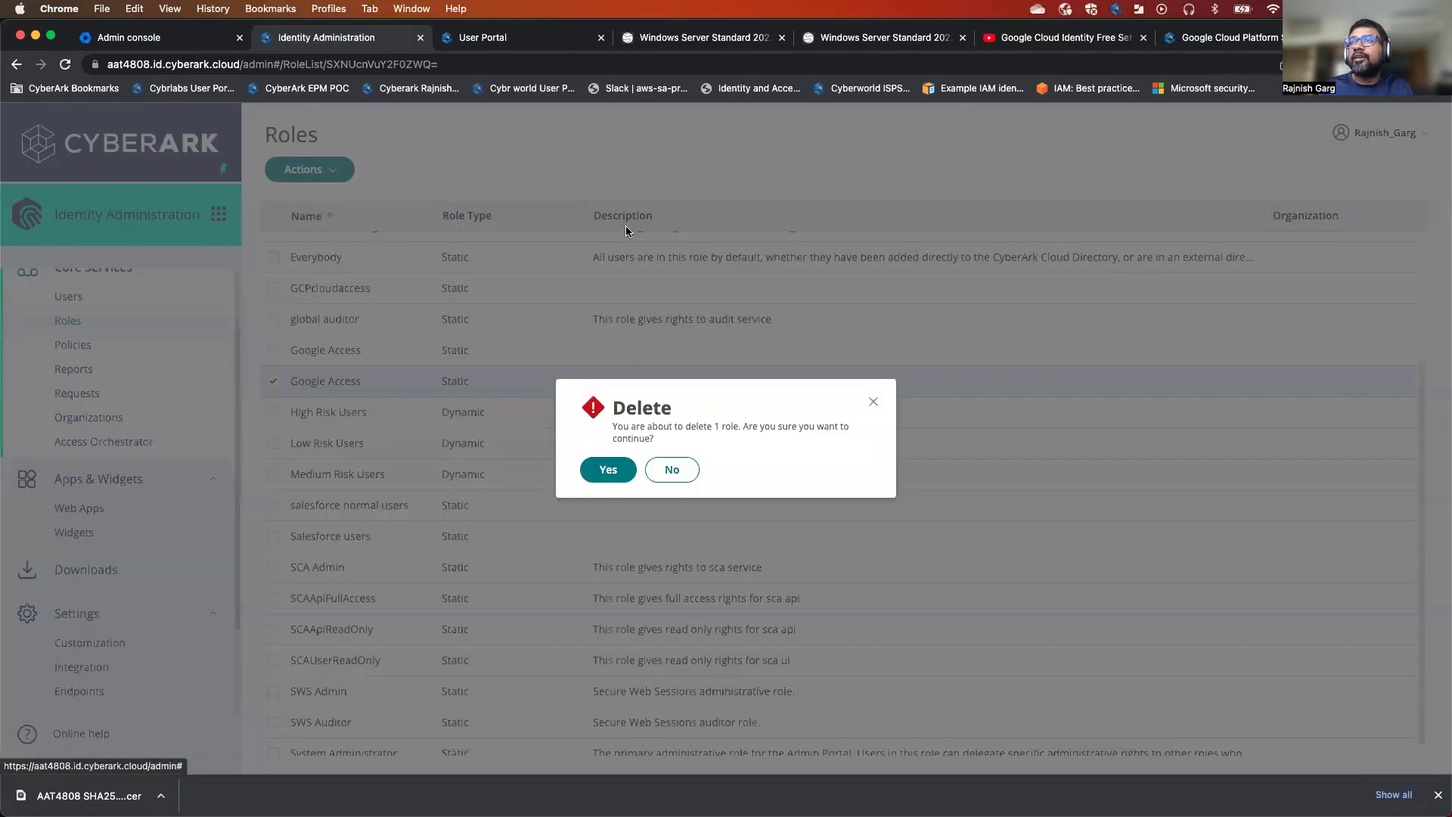
left_click(614, 471)
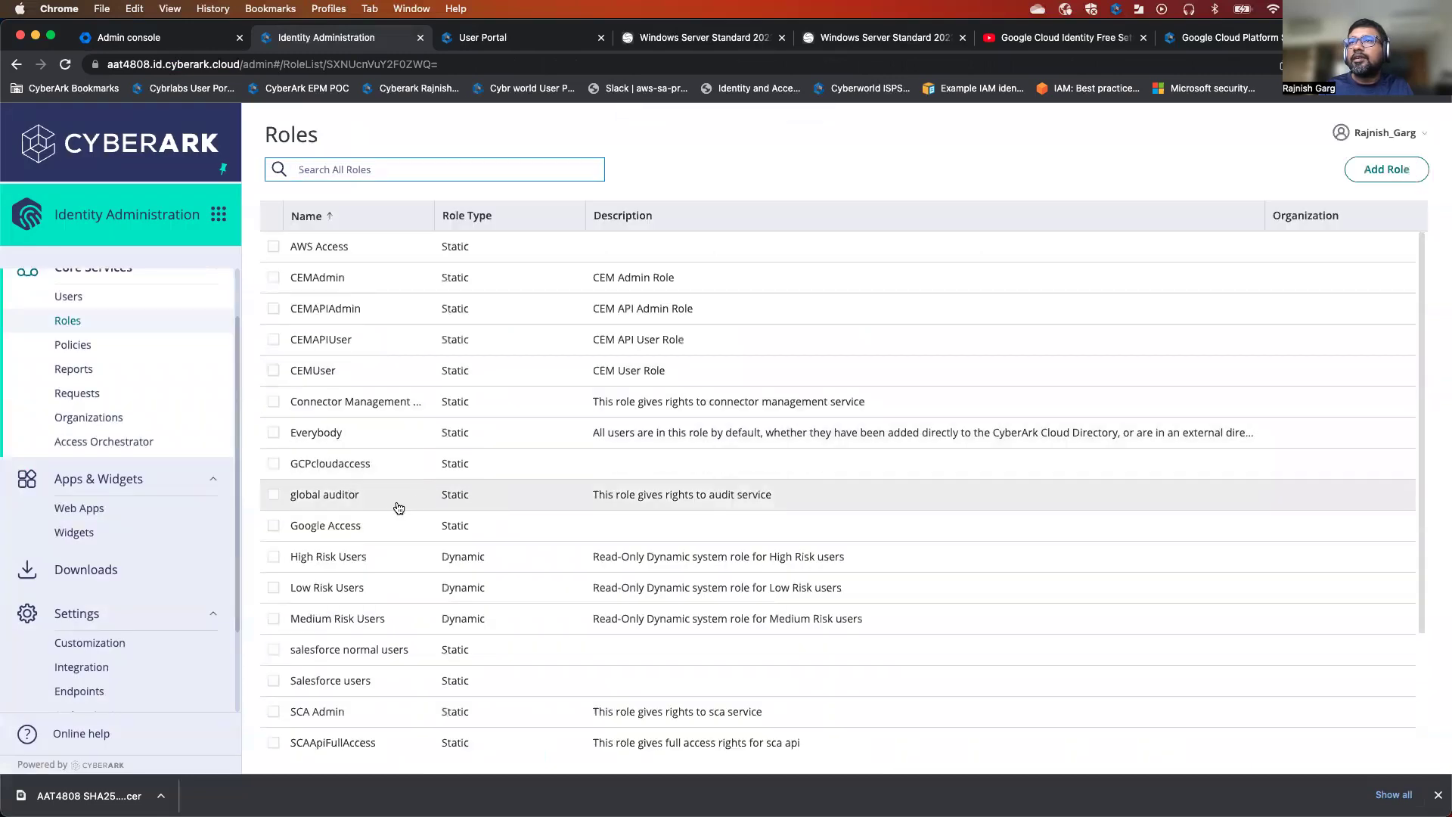
Open the Google Access role's members and start adding a new member.
left_click(384, 528)
left_click(286, 296)
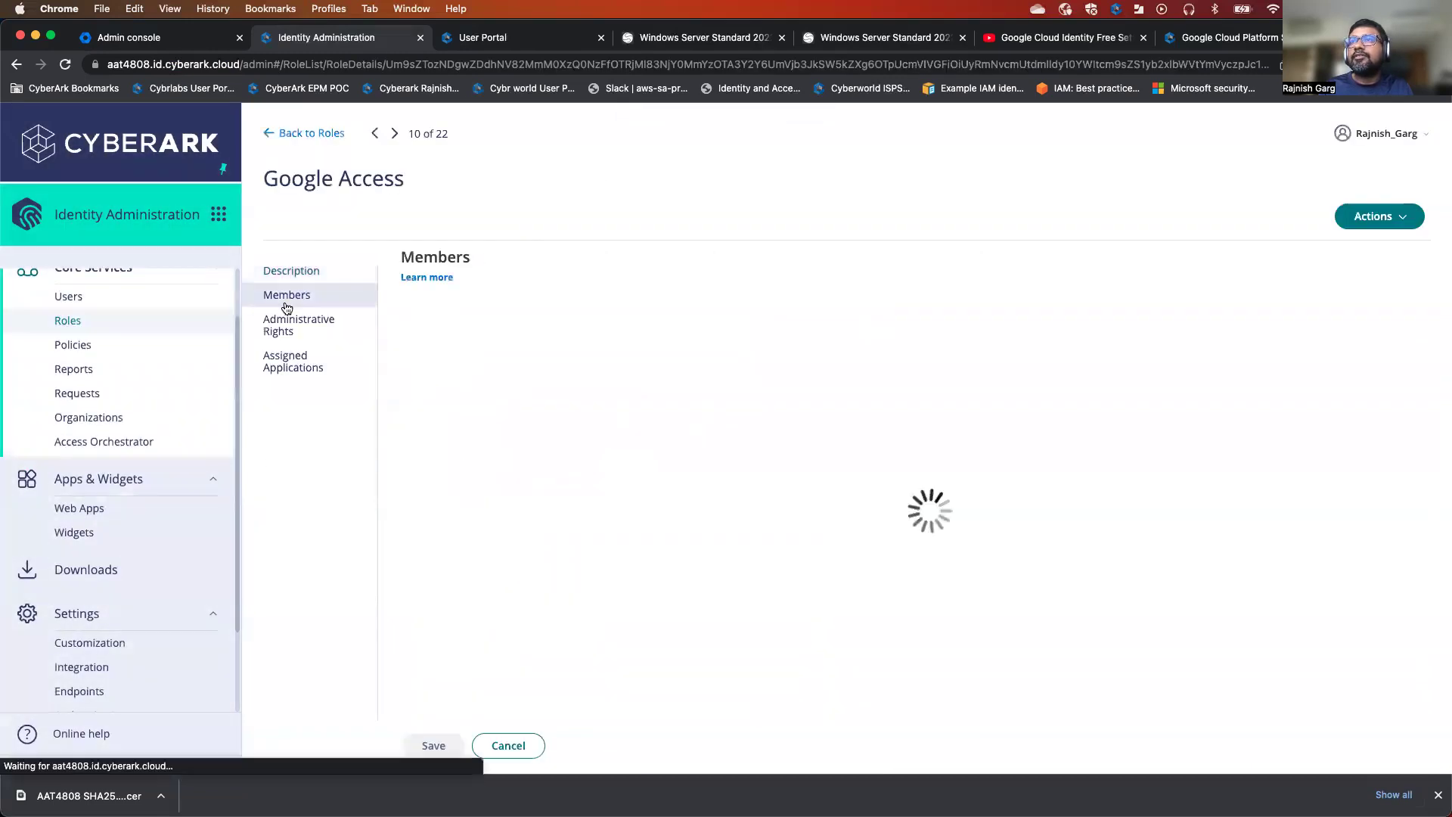
left_click(442, 324)
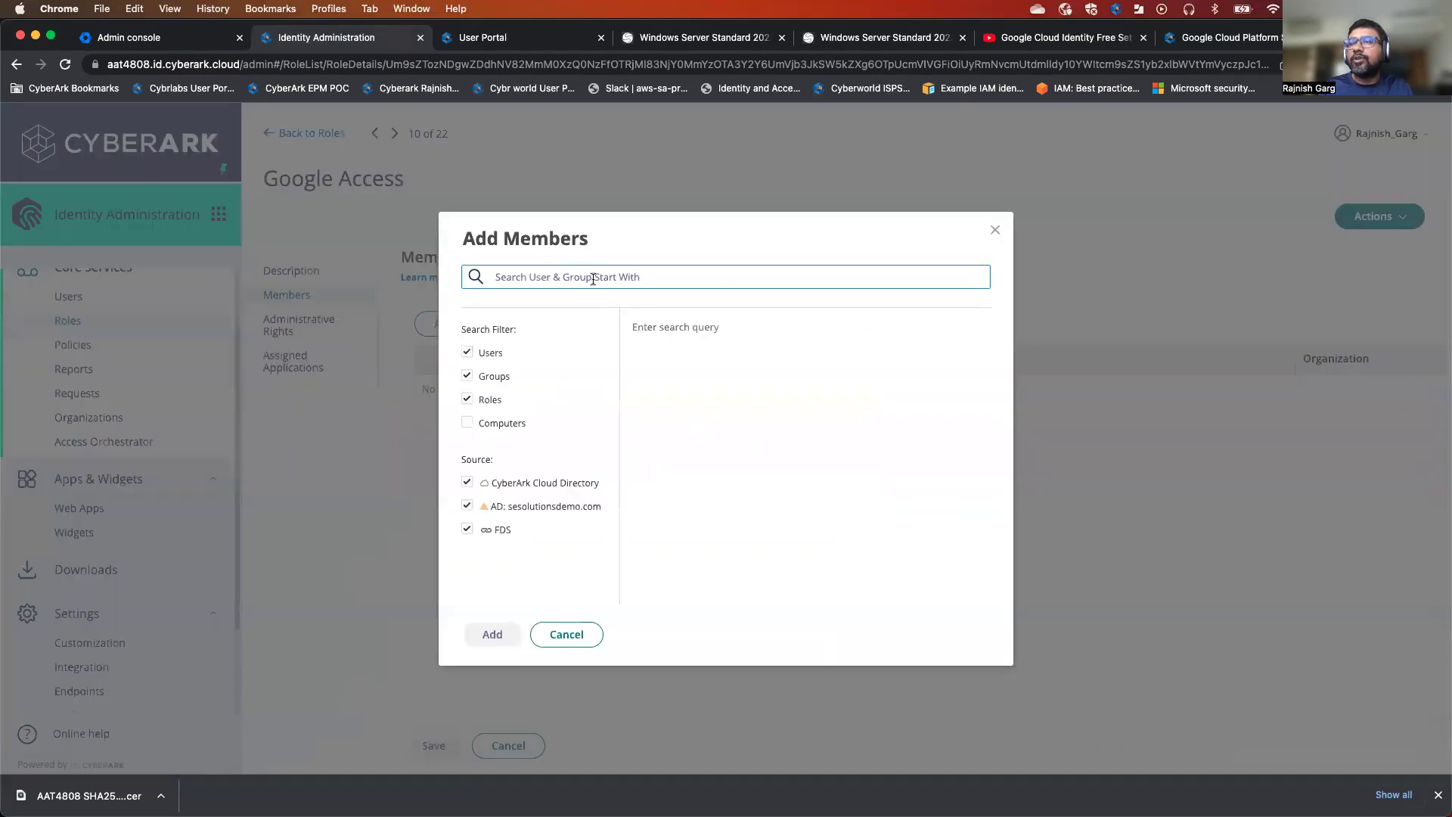
type("g")
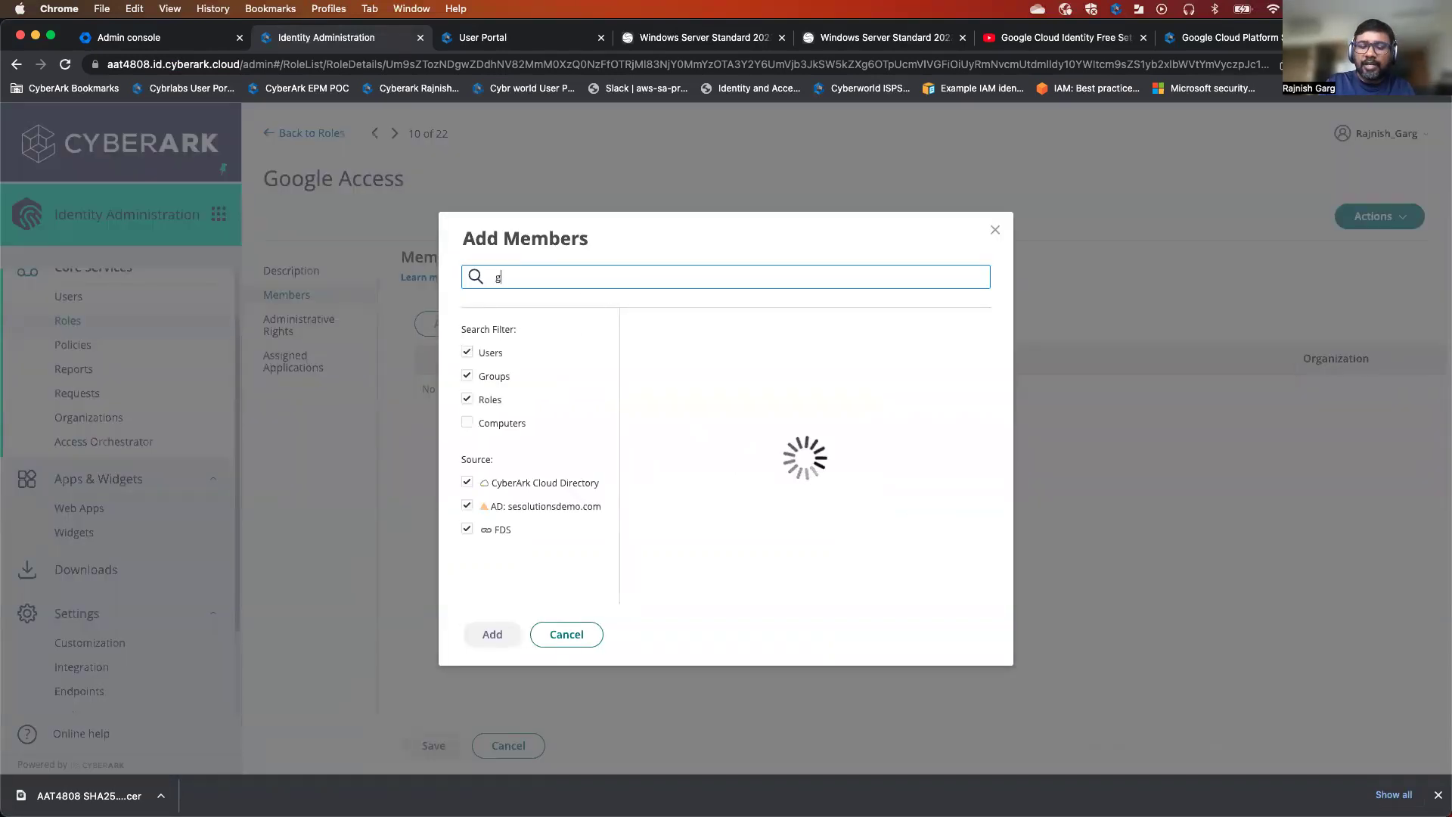
type("oogl")
key("BackSpace")
key("BackSpace")
key("BackSpace")
key("BackSpace")
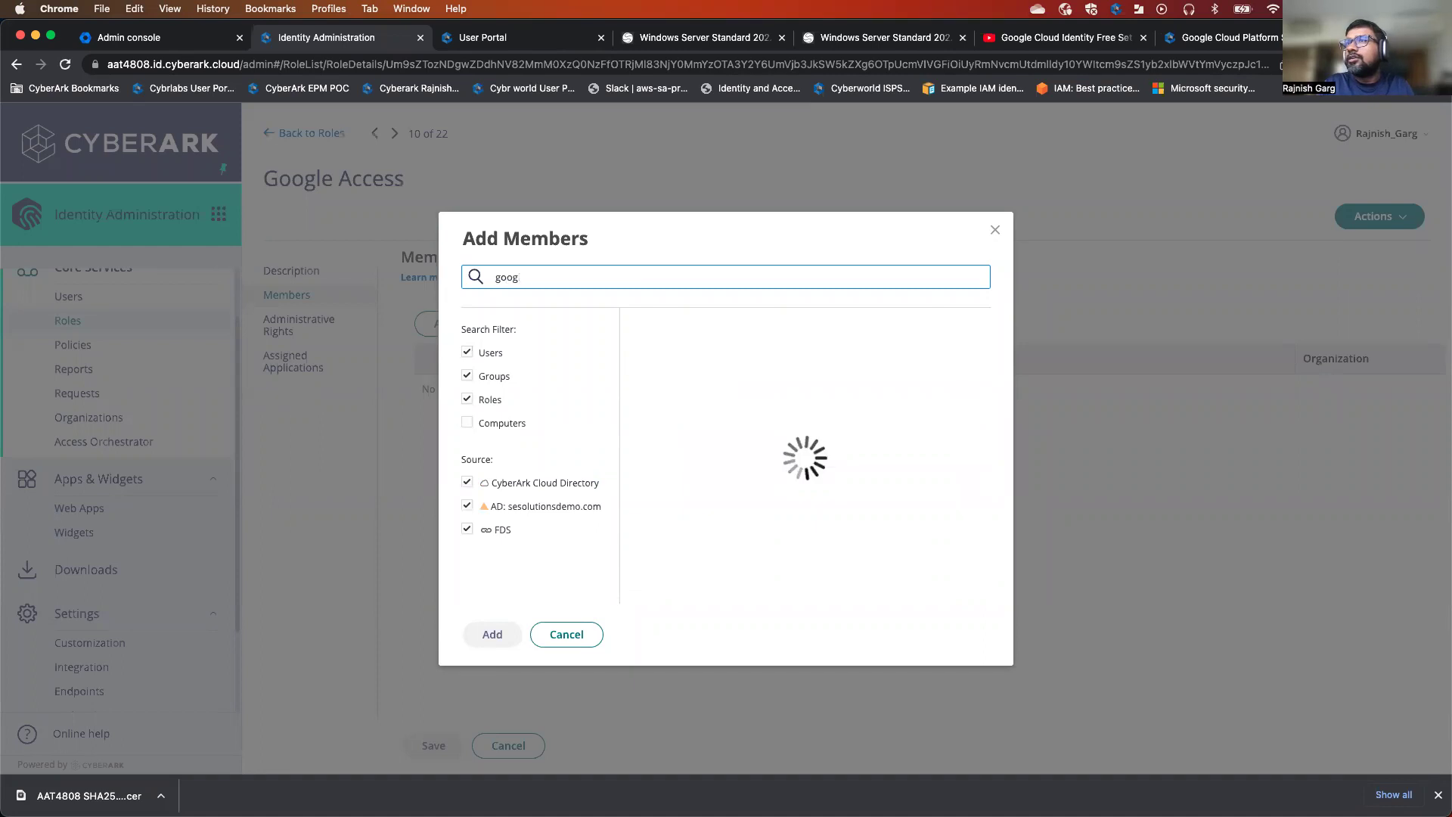
type("oogle")
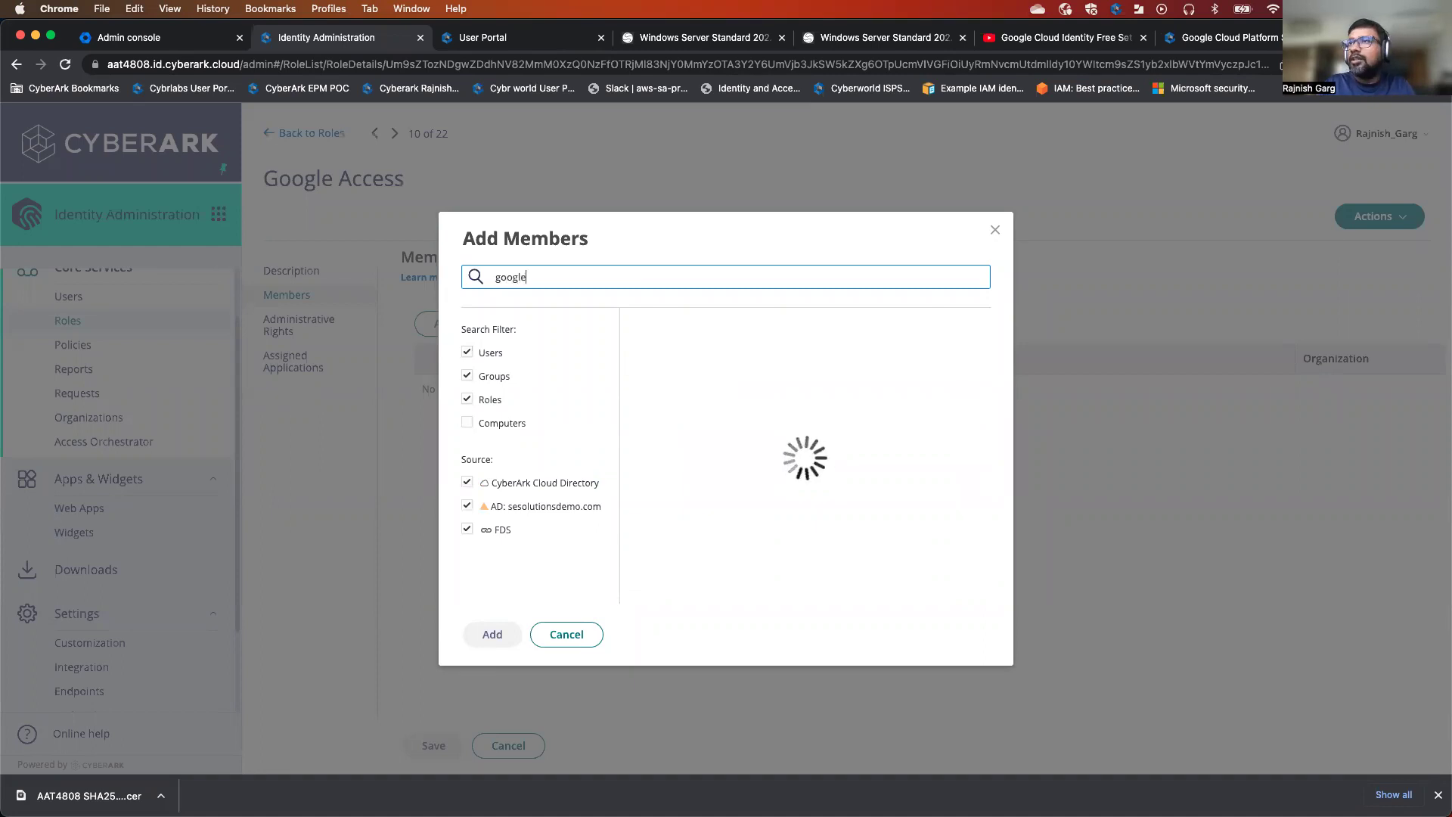
key("BackSpace")
key("BackSpace")
key("BackSpace")
key("BackSpace")
key("BackSpace")
key("BackSpace")
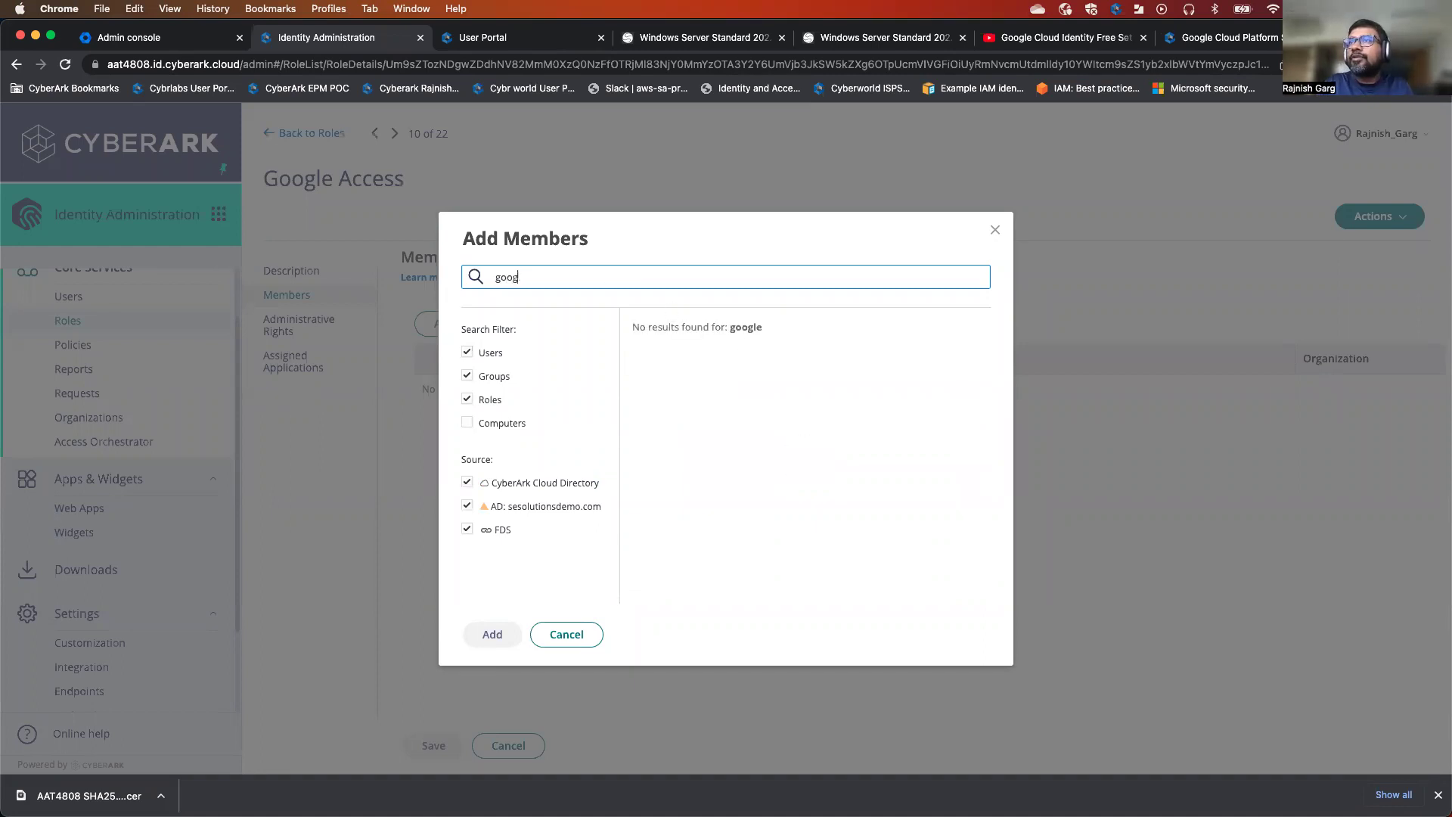
Search for gcp, add the GCPcloud group from the sesolutionsdemo.com directory to the role, and save it.
type("gcp")
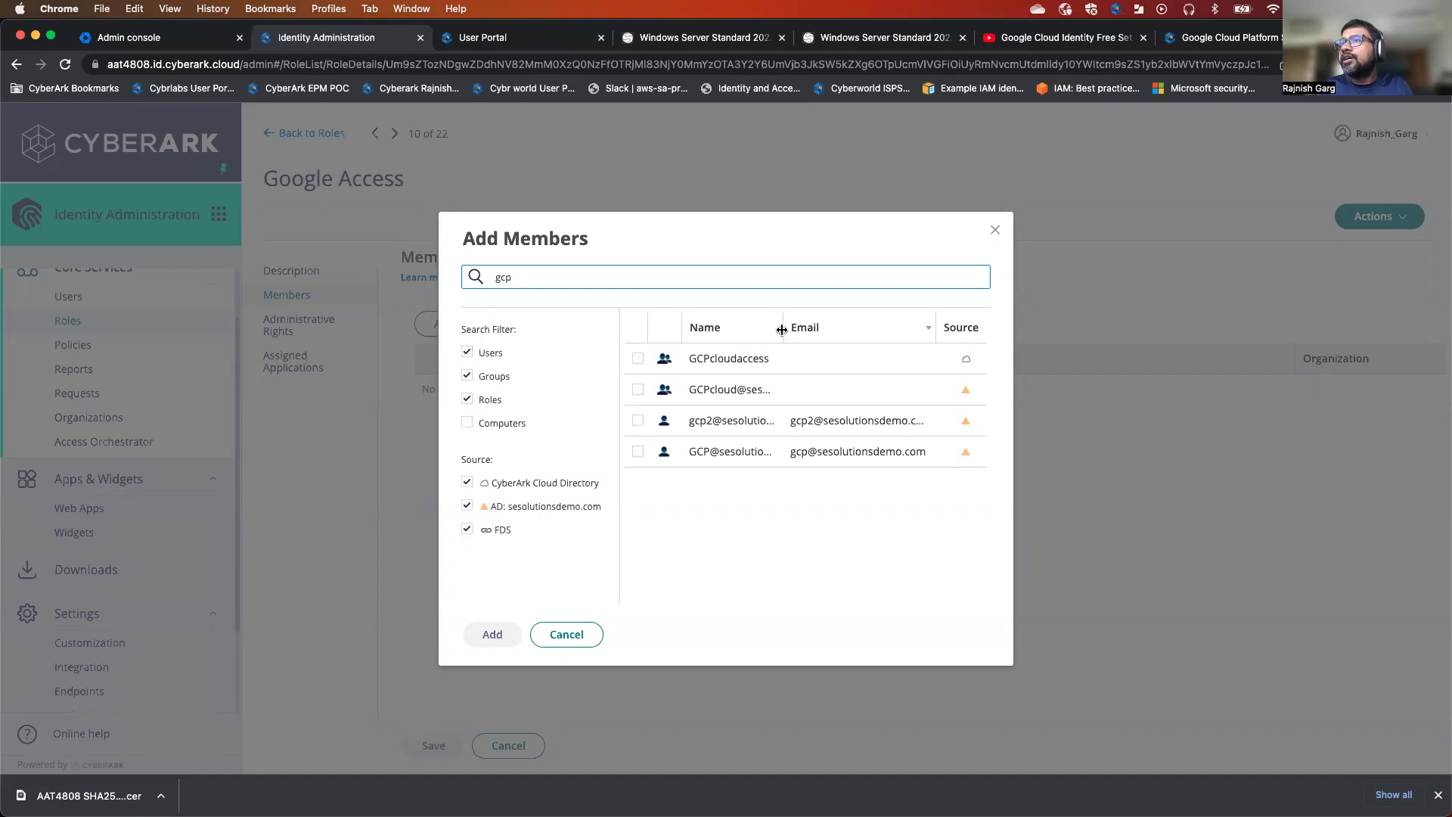
left_click_drag(782, 330, 828, 328)
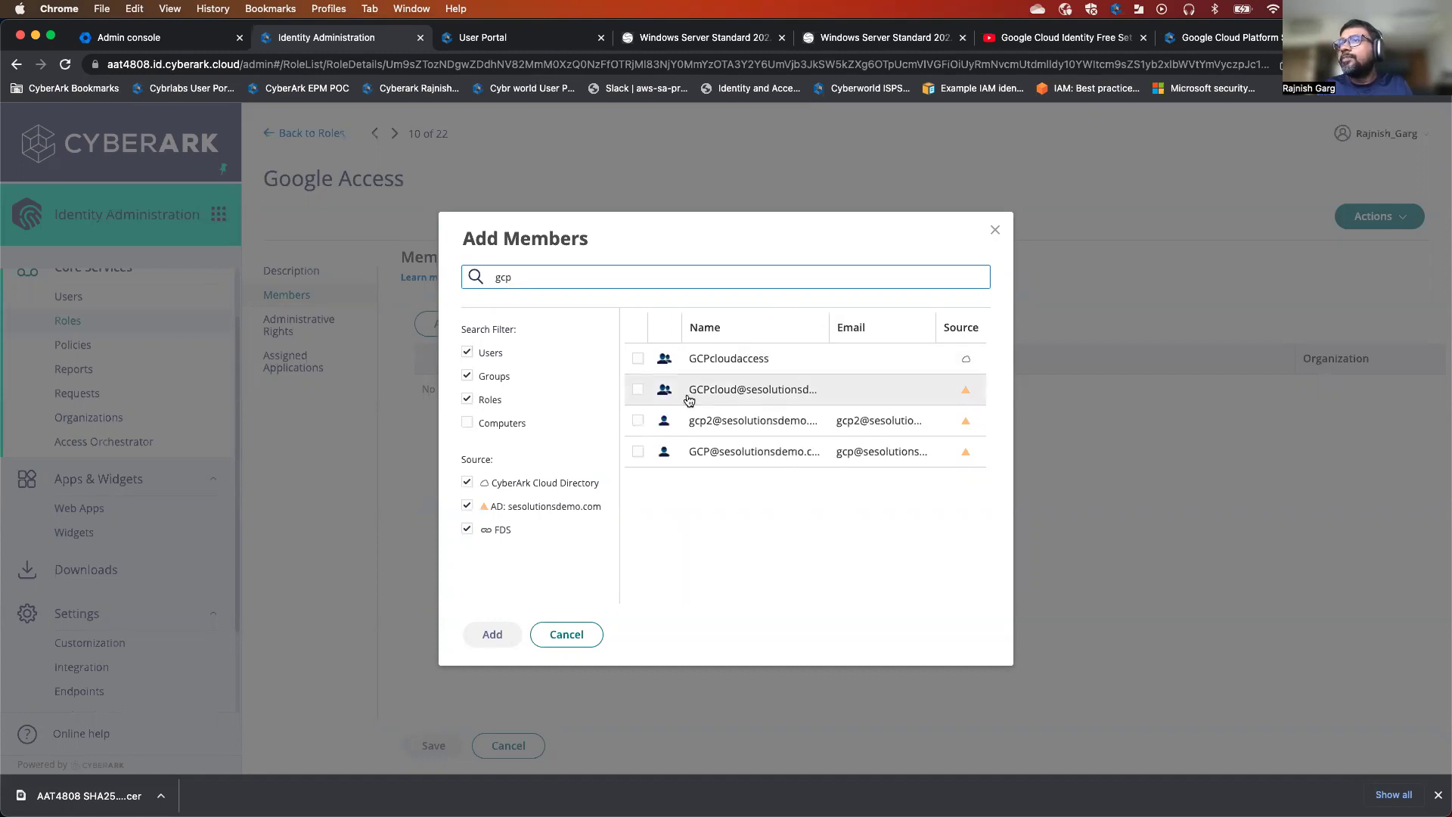
left_click(637, 389)
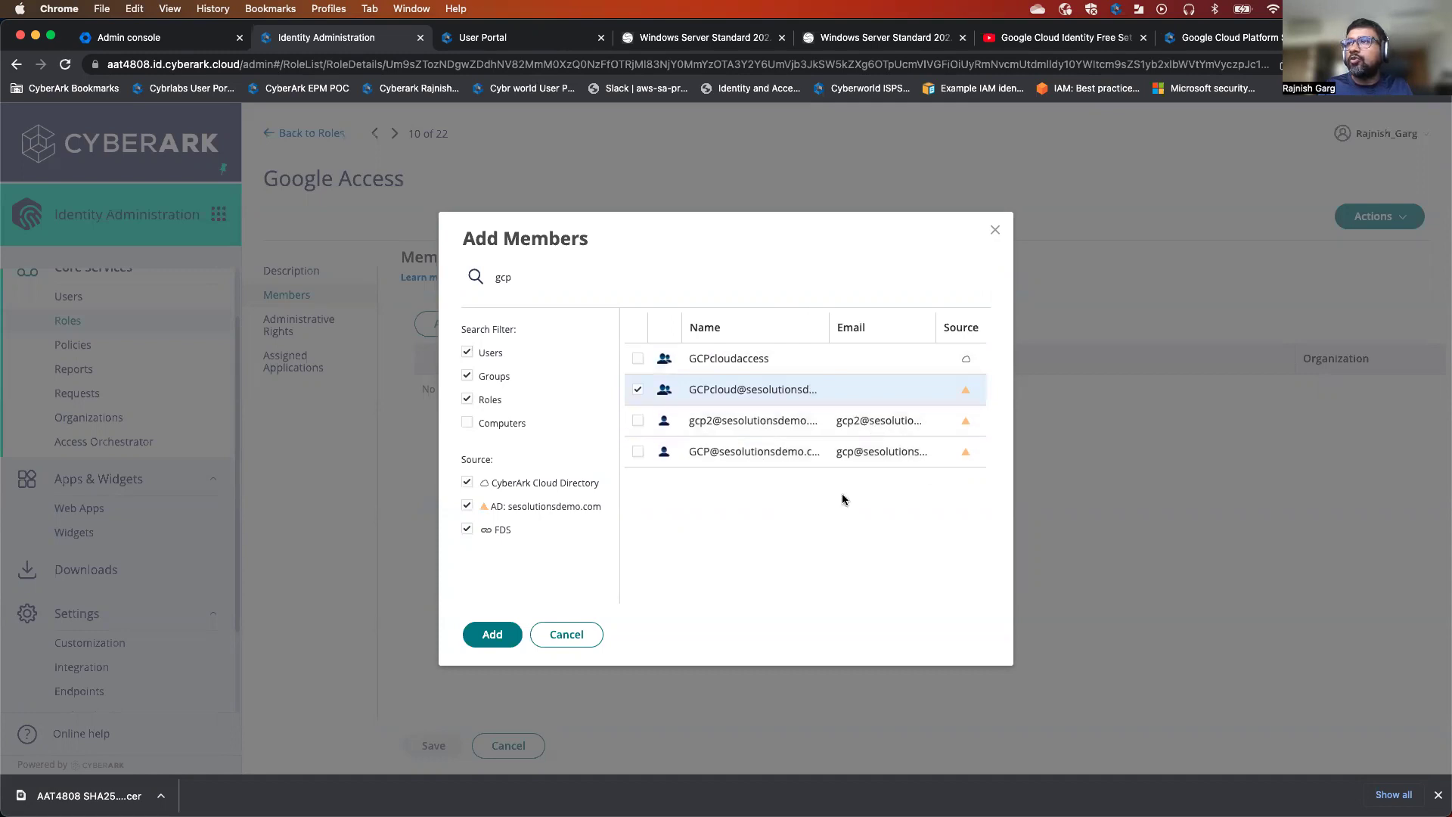
left_click(487, 637)
left_click(432, 746)
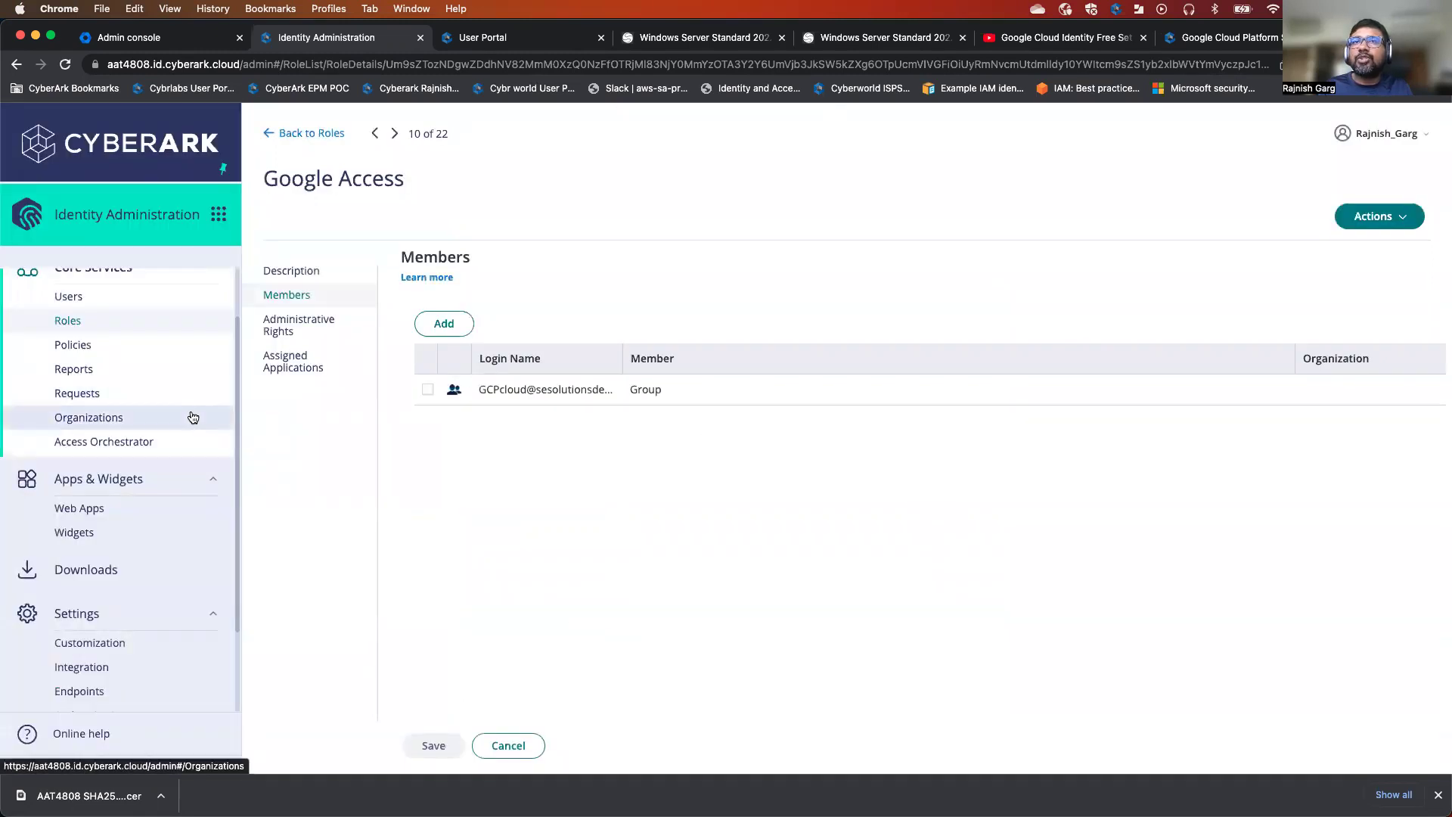
Open the Google Cloud Platform web app and go to the role mappings in its Provisioning settings.
left_click(110, 512)
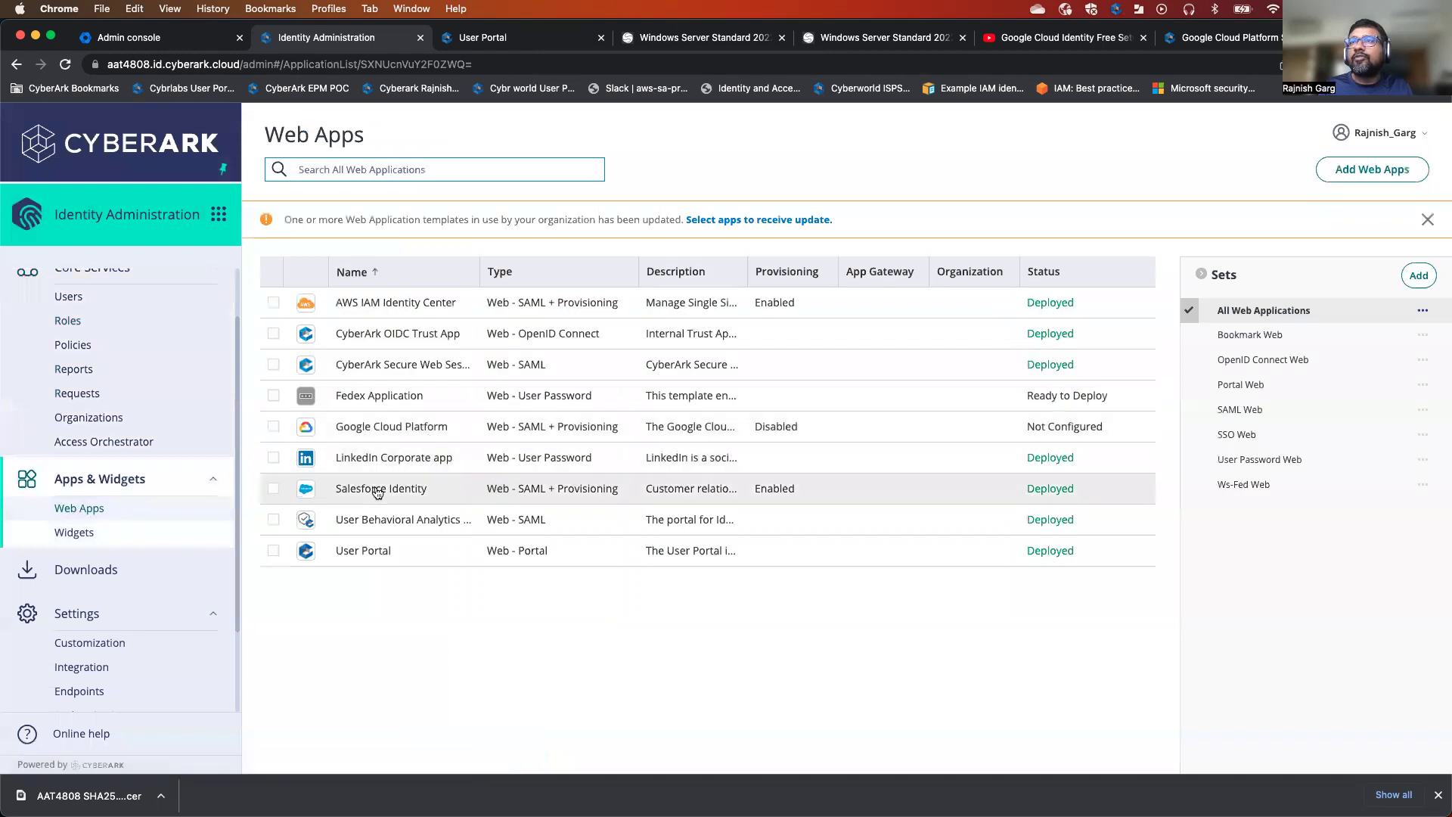
left_click(420, 427)
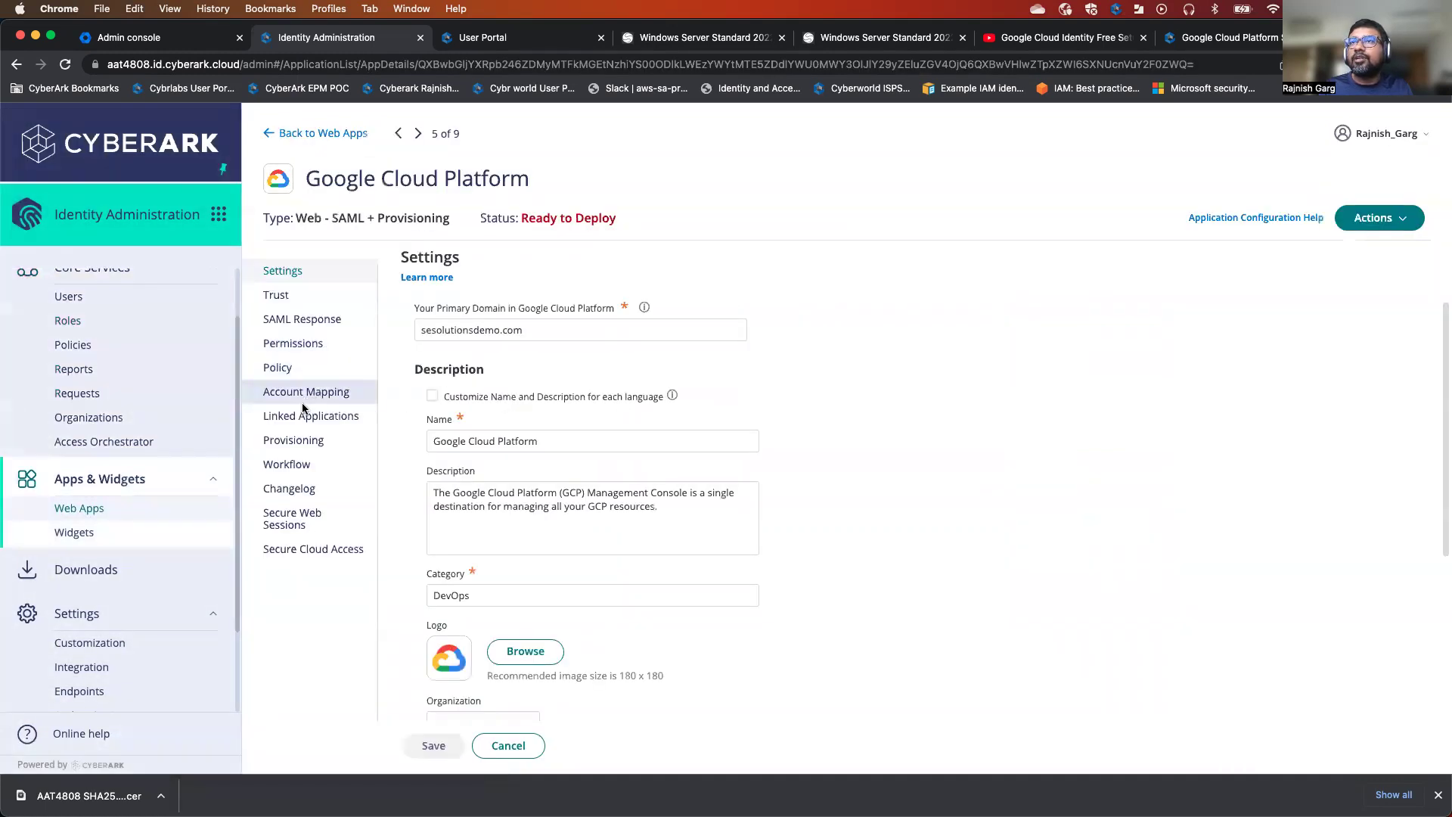
left_click(295, 440)
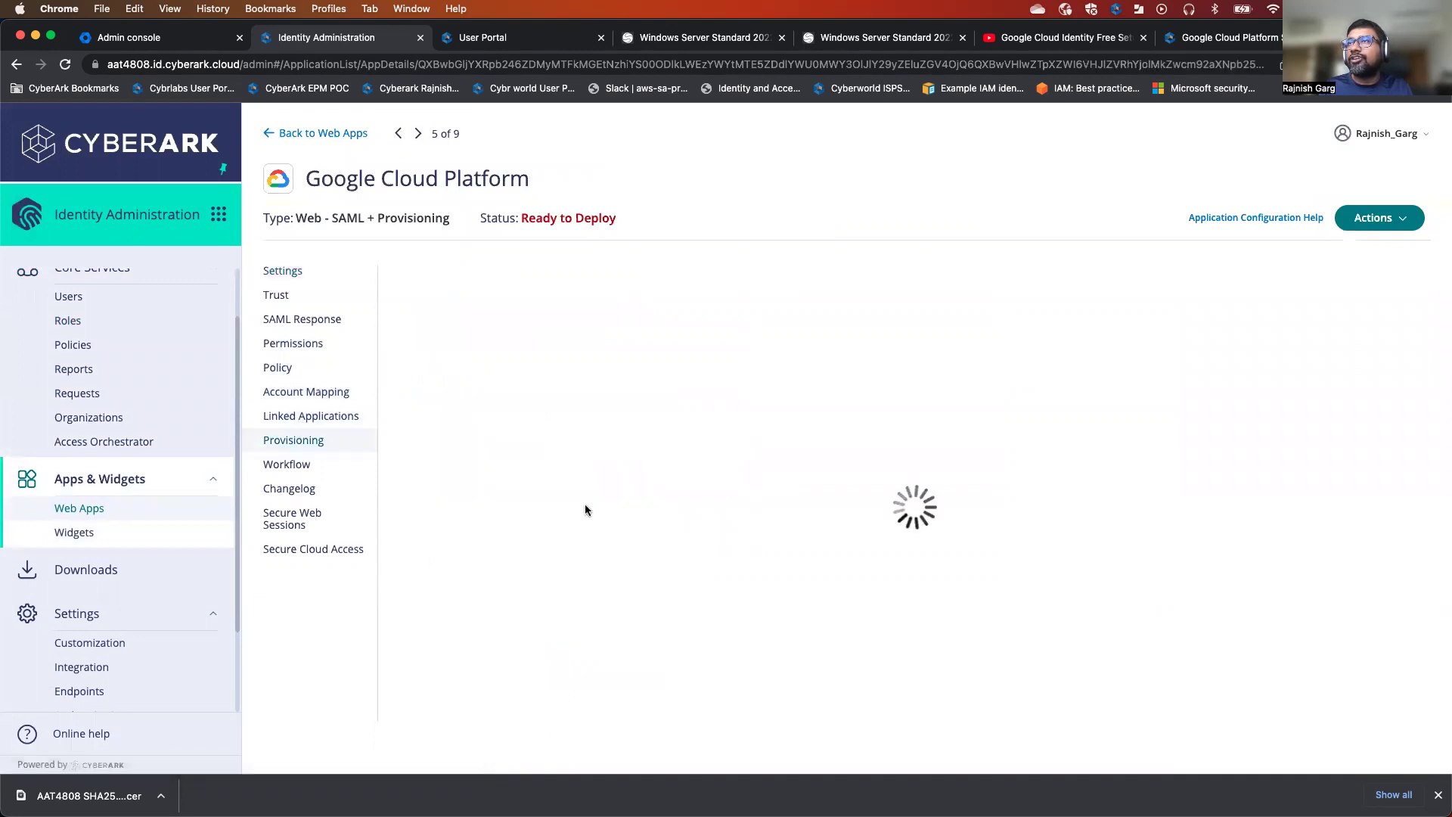
scroll(586, 510, "down", 5)
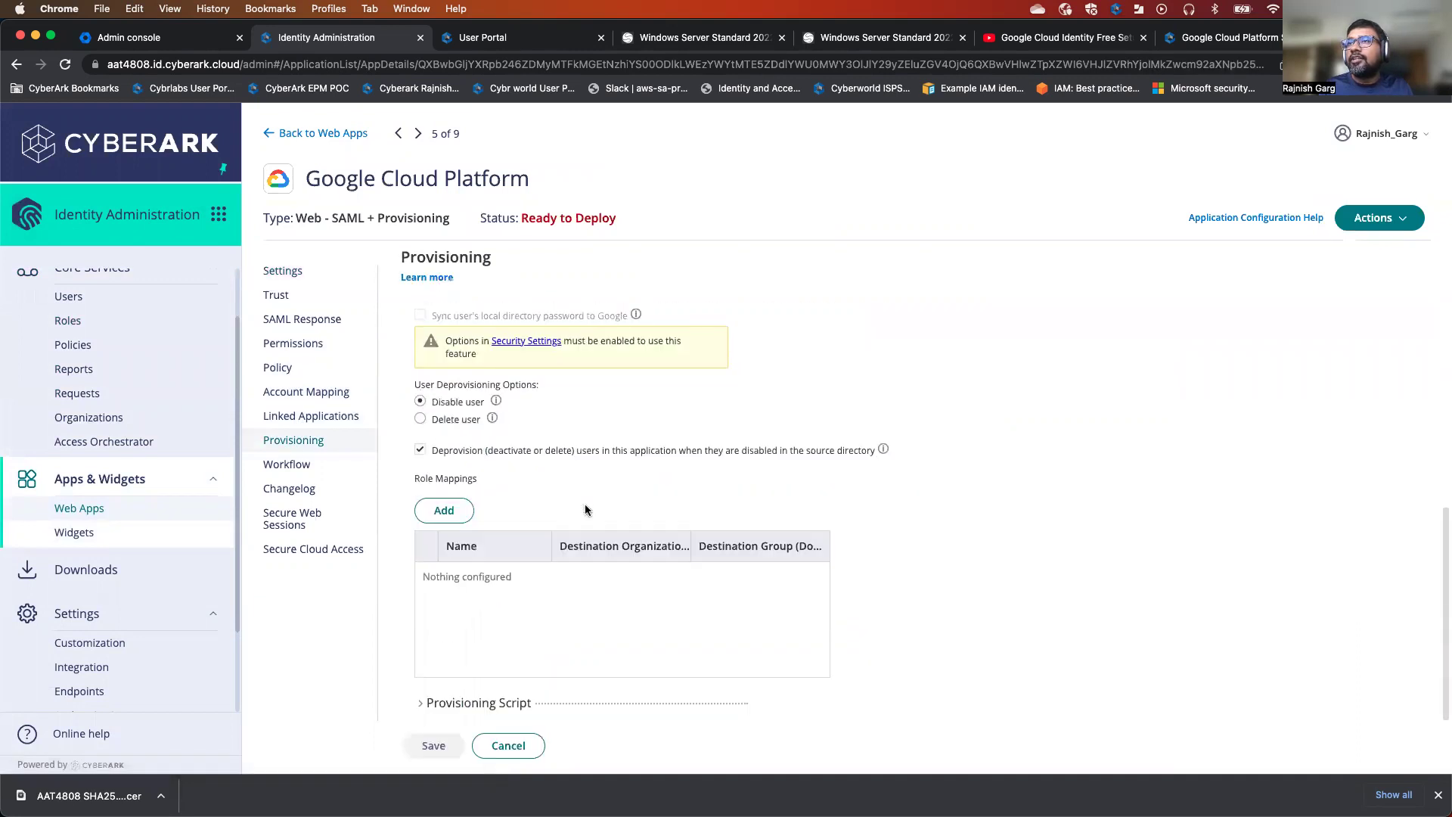
left_click(443, 511)
left_click(752, 335)
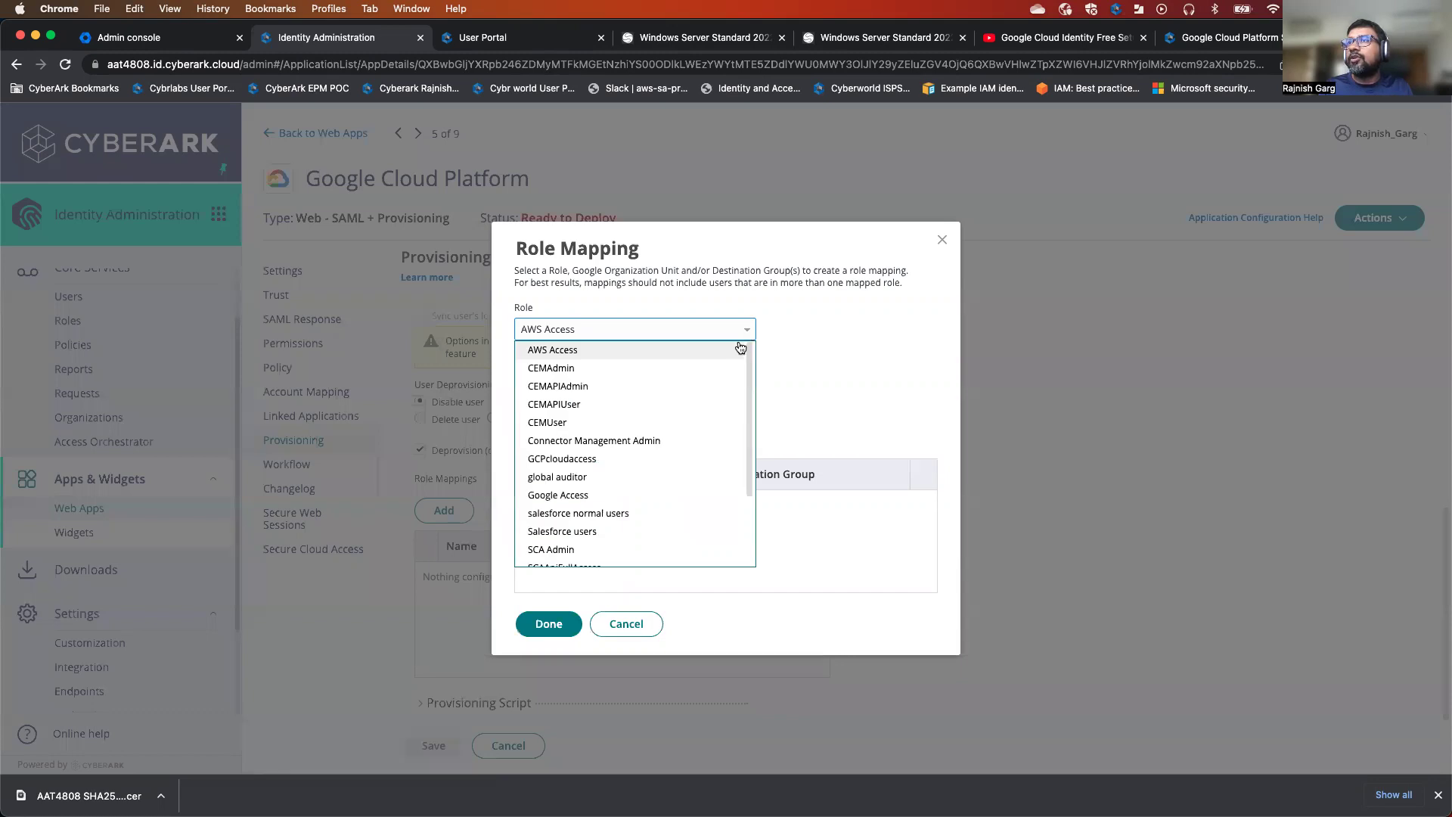
left_click(585, 495)
left_click(747, 381)
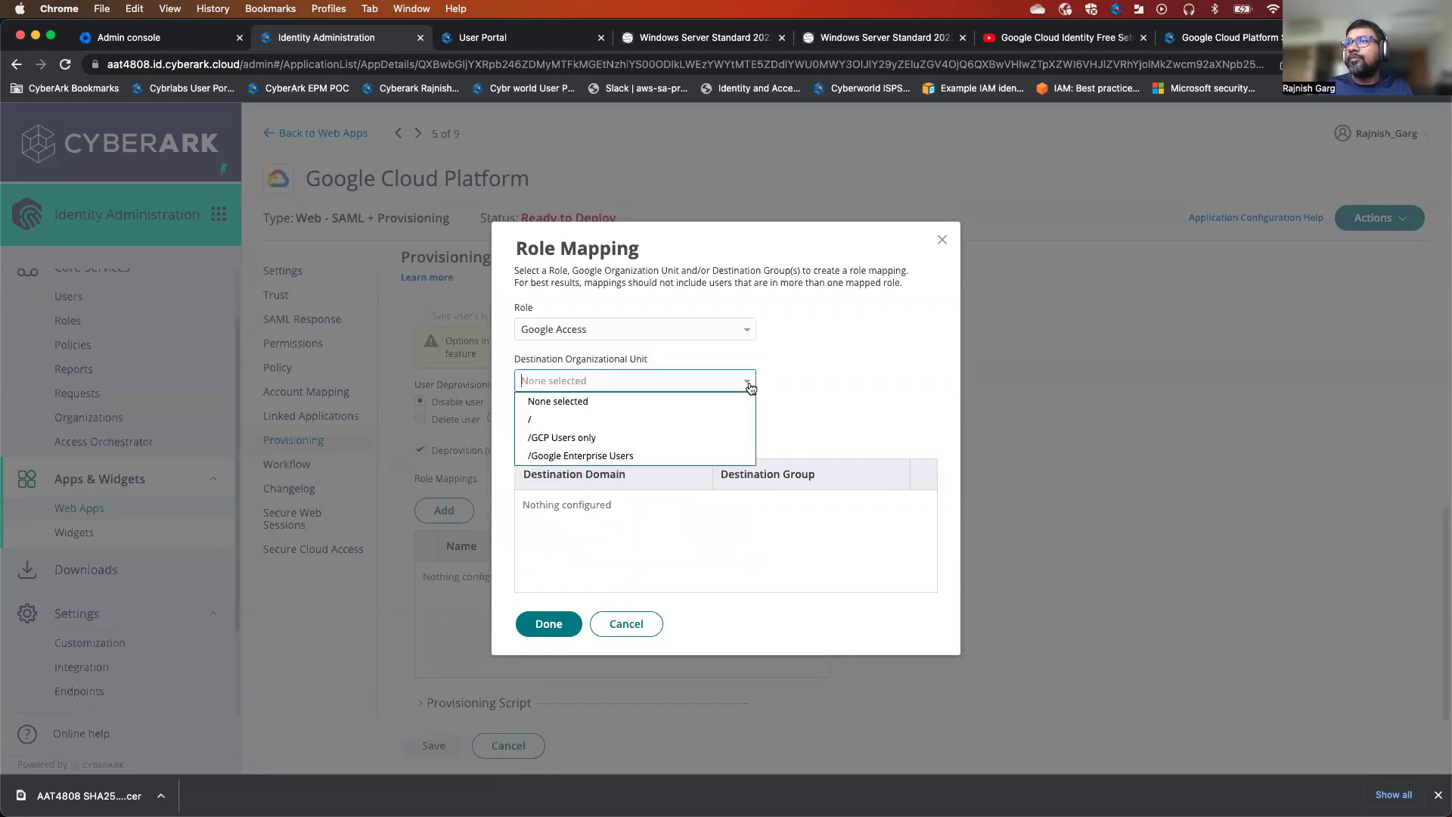
left_click(635, 421)
left_click(543, 438)
left_click(657, 445)
left_click(628, 460)
left_click(894, 443)
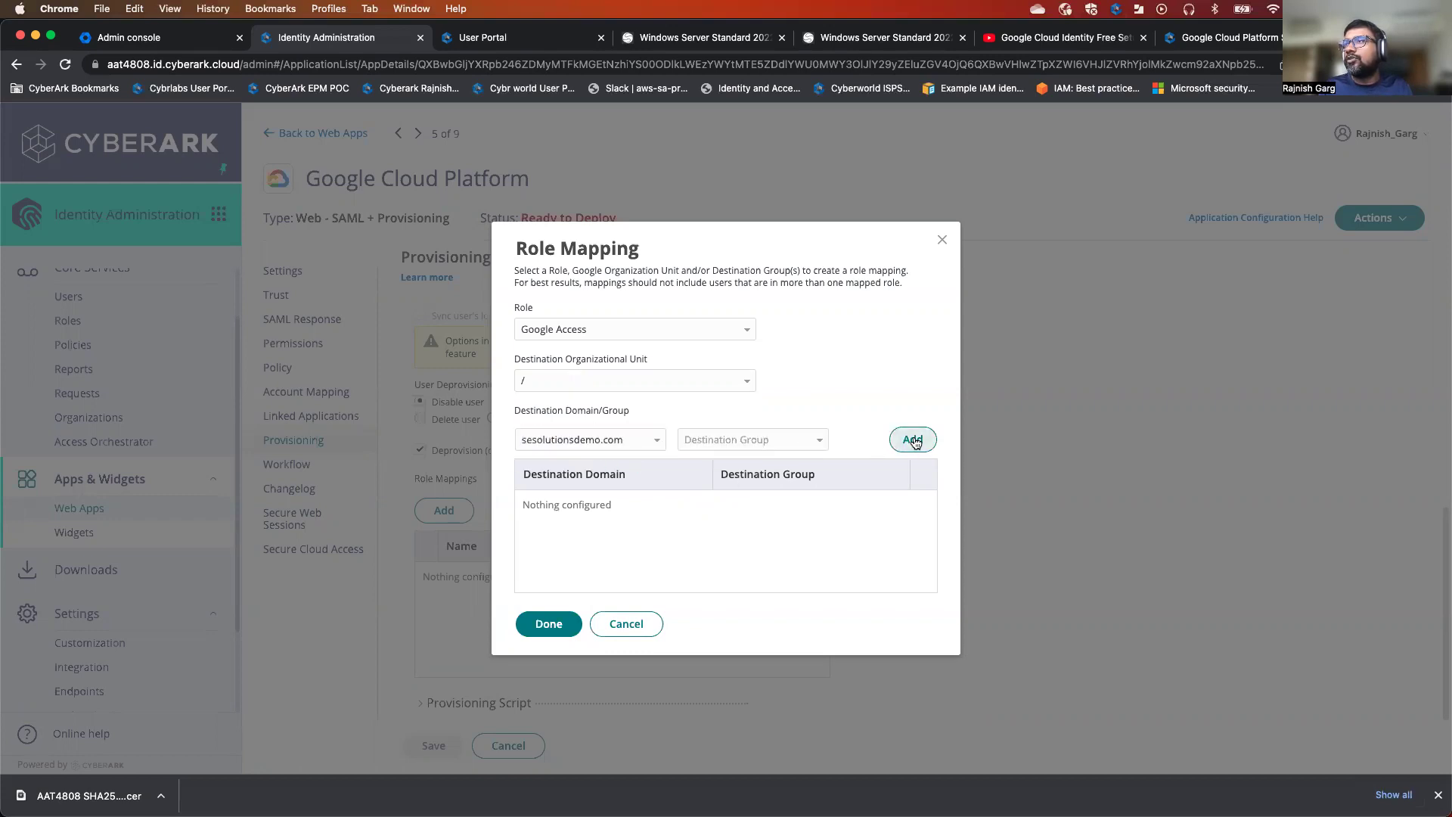
left_click(635, 448)
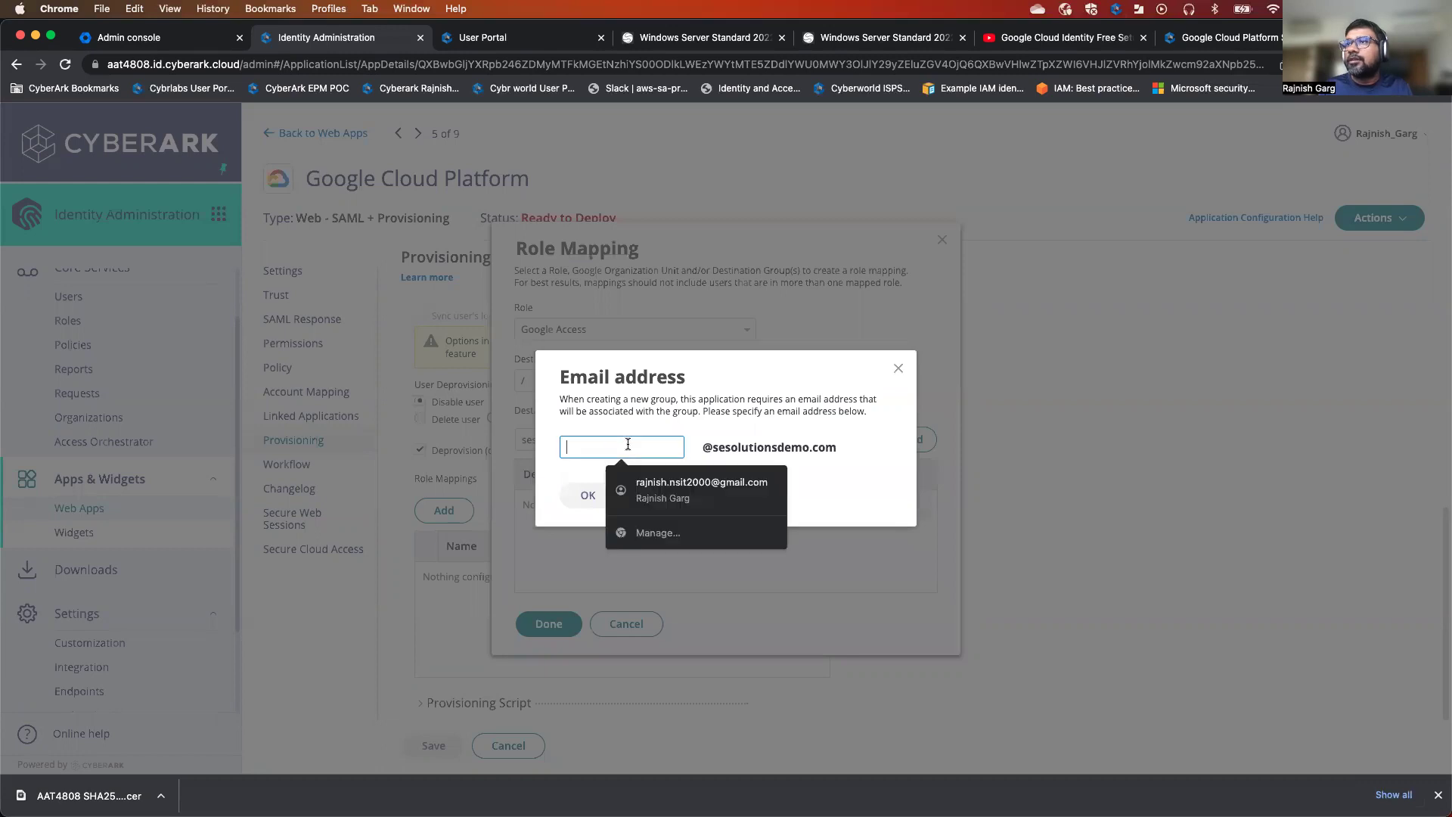
type("sales")
left_click(588, 498)
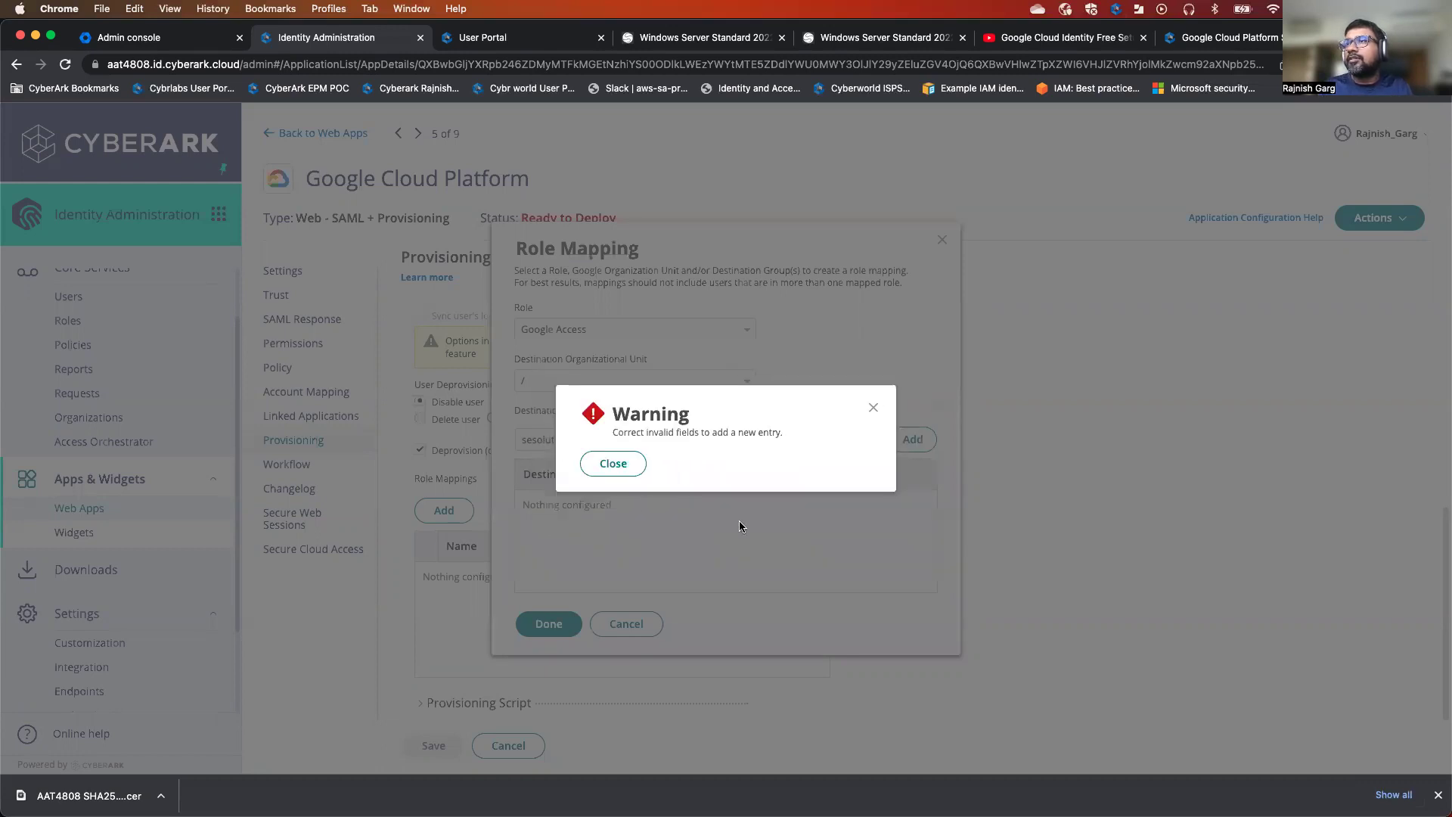
left_click(615, 467)
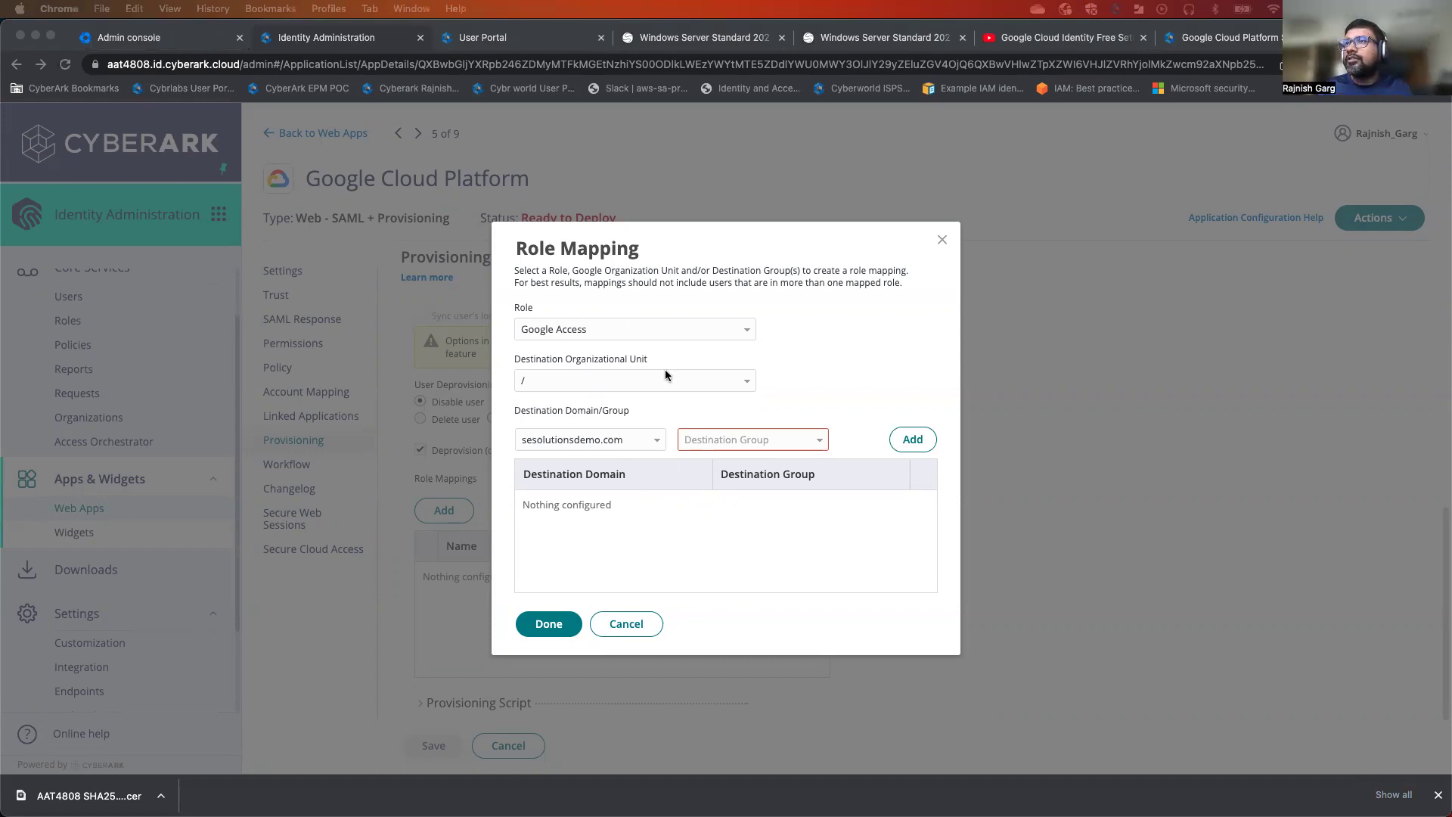
left_click(652, 445)
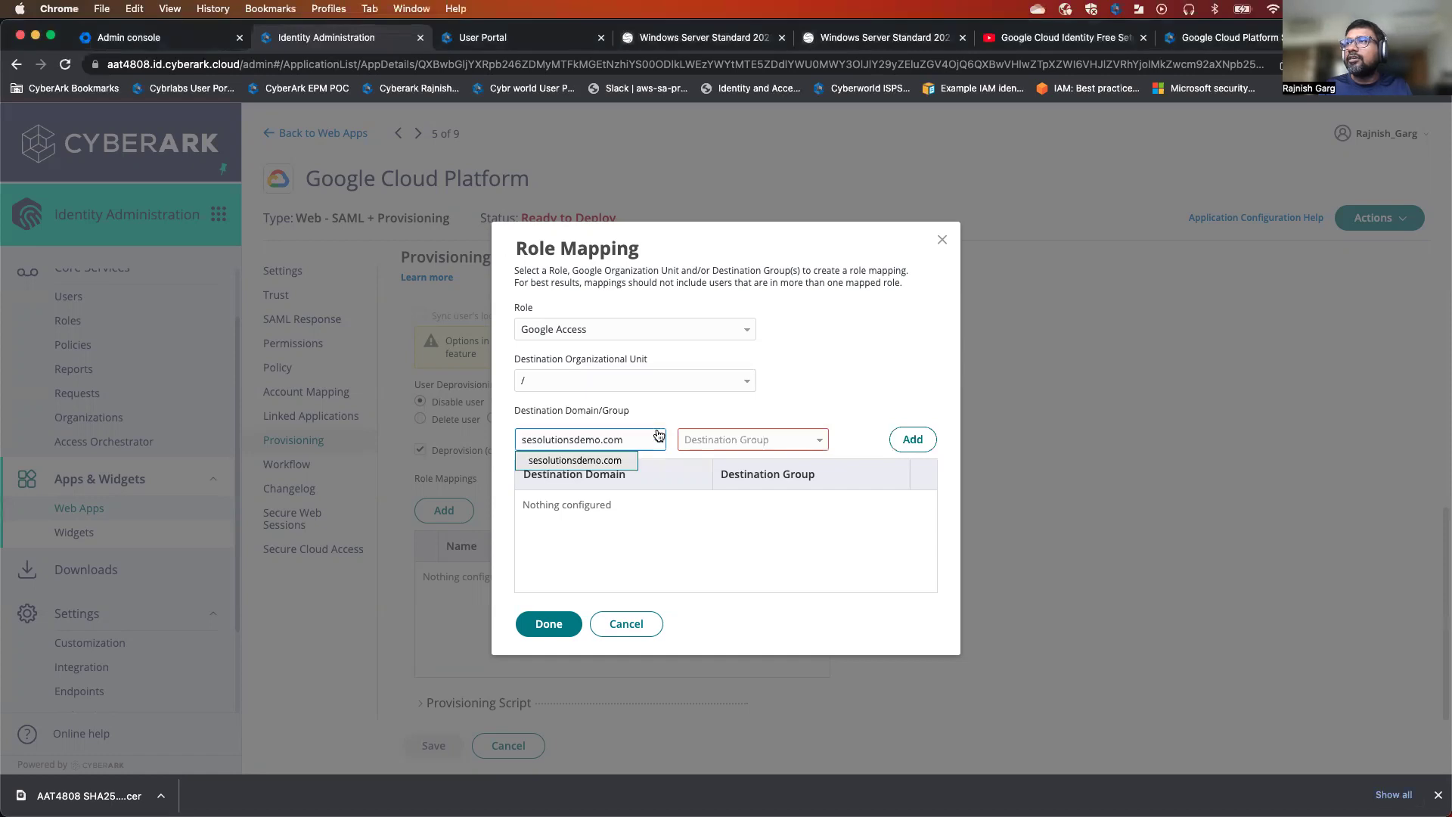
left_click(659, 445)
left_click(624, 622)
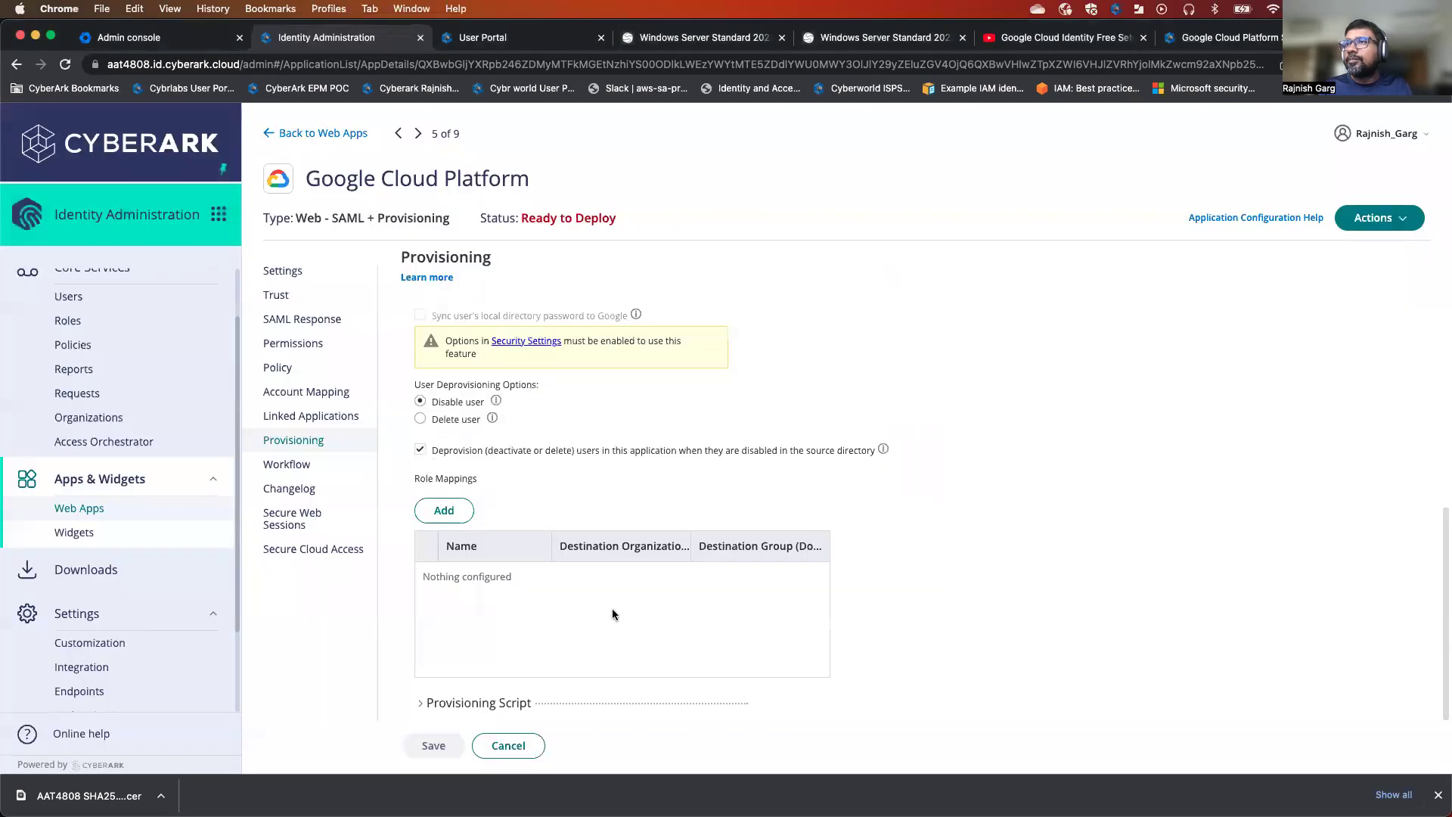
Add a role mapping from Google Access to the root organizational unit / without a destination group, and save the Provisioning settings.
left_click(444, 510)
left_click(751, 337)
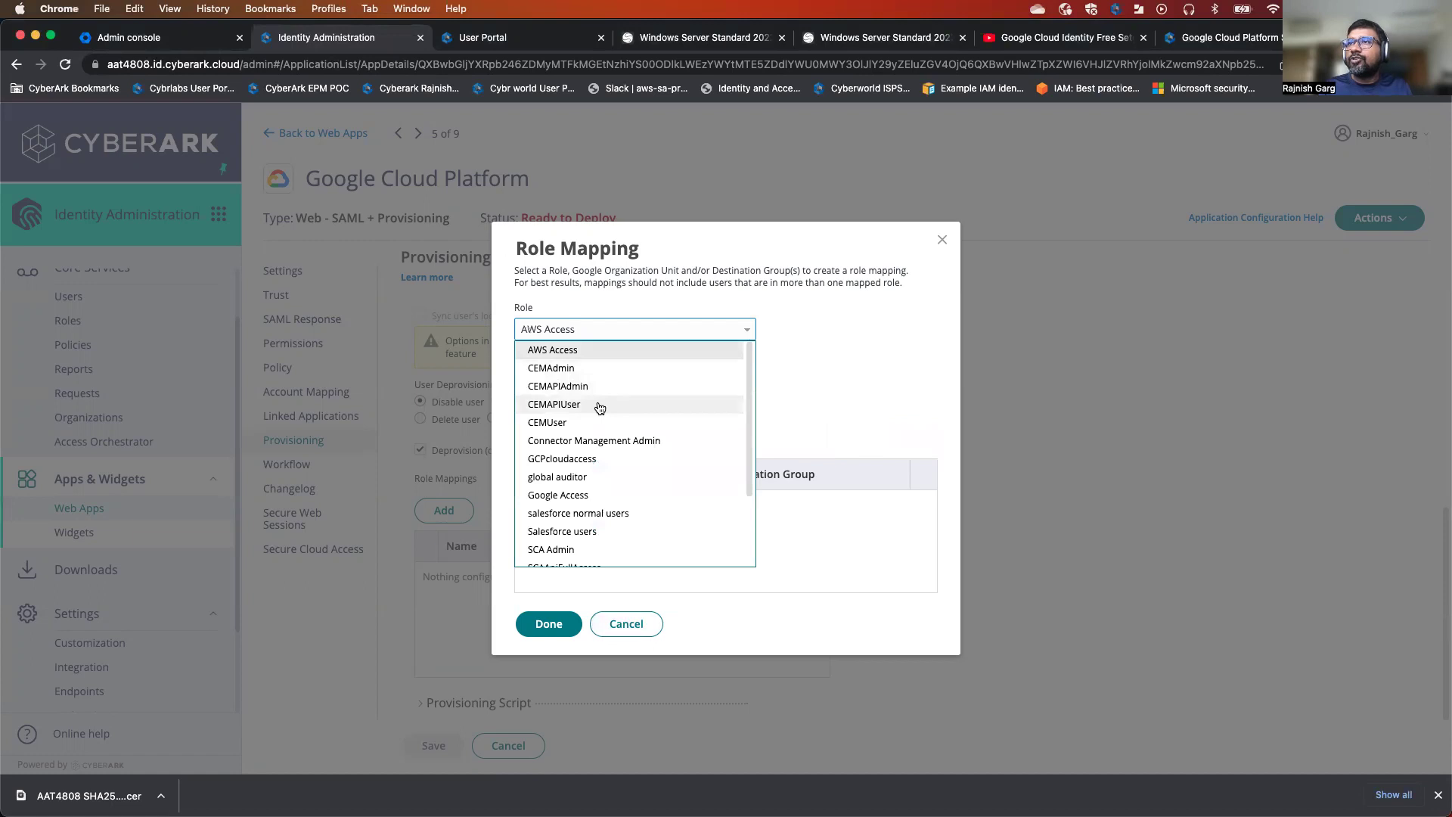
scroll(594, 407, "down", 5)
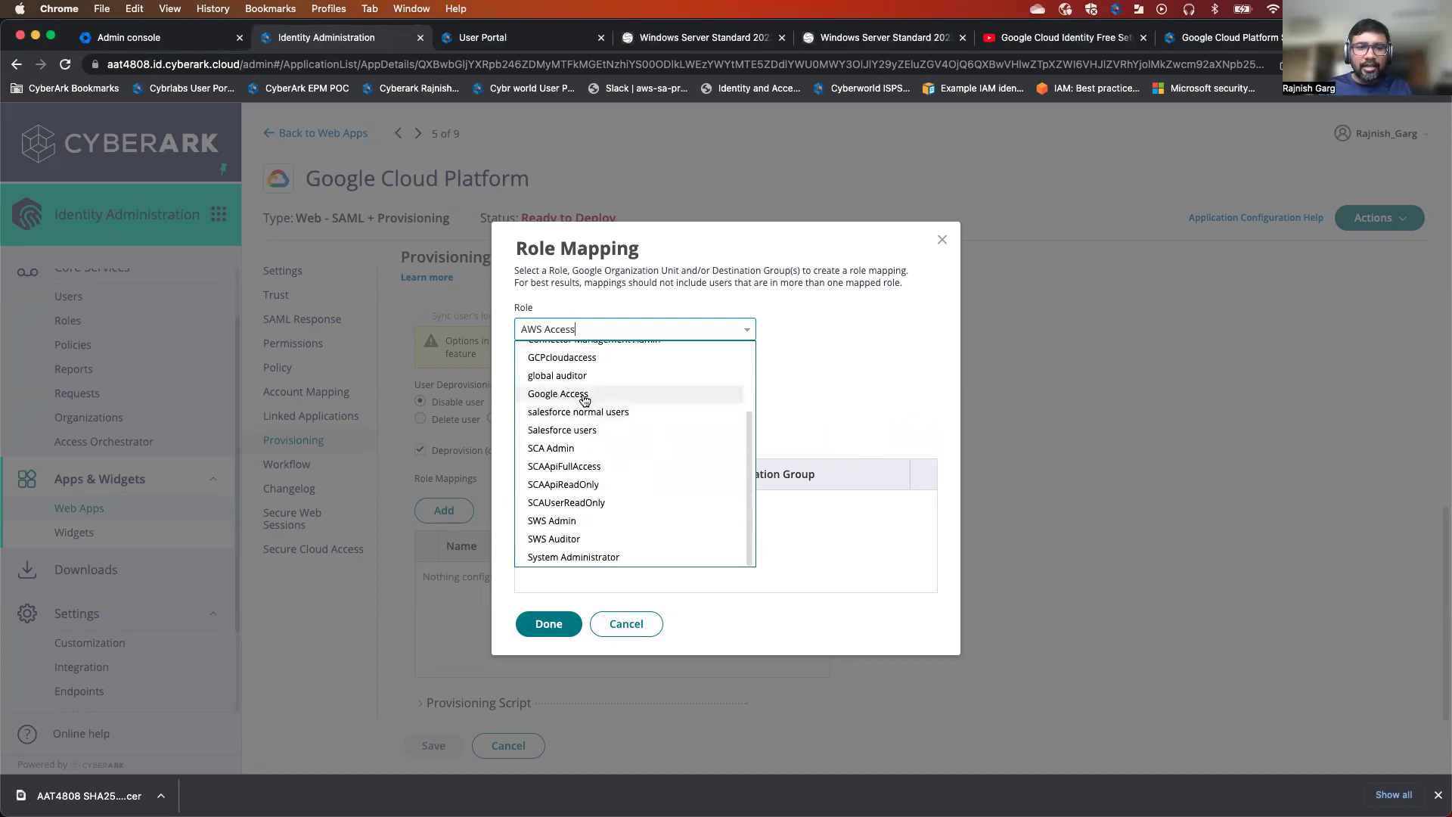
left_click(587, 394)
left_click(745, 382)
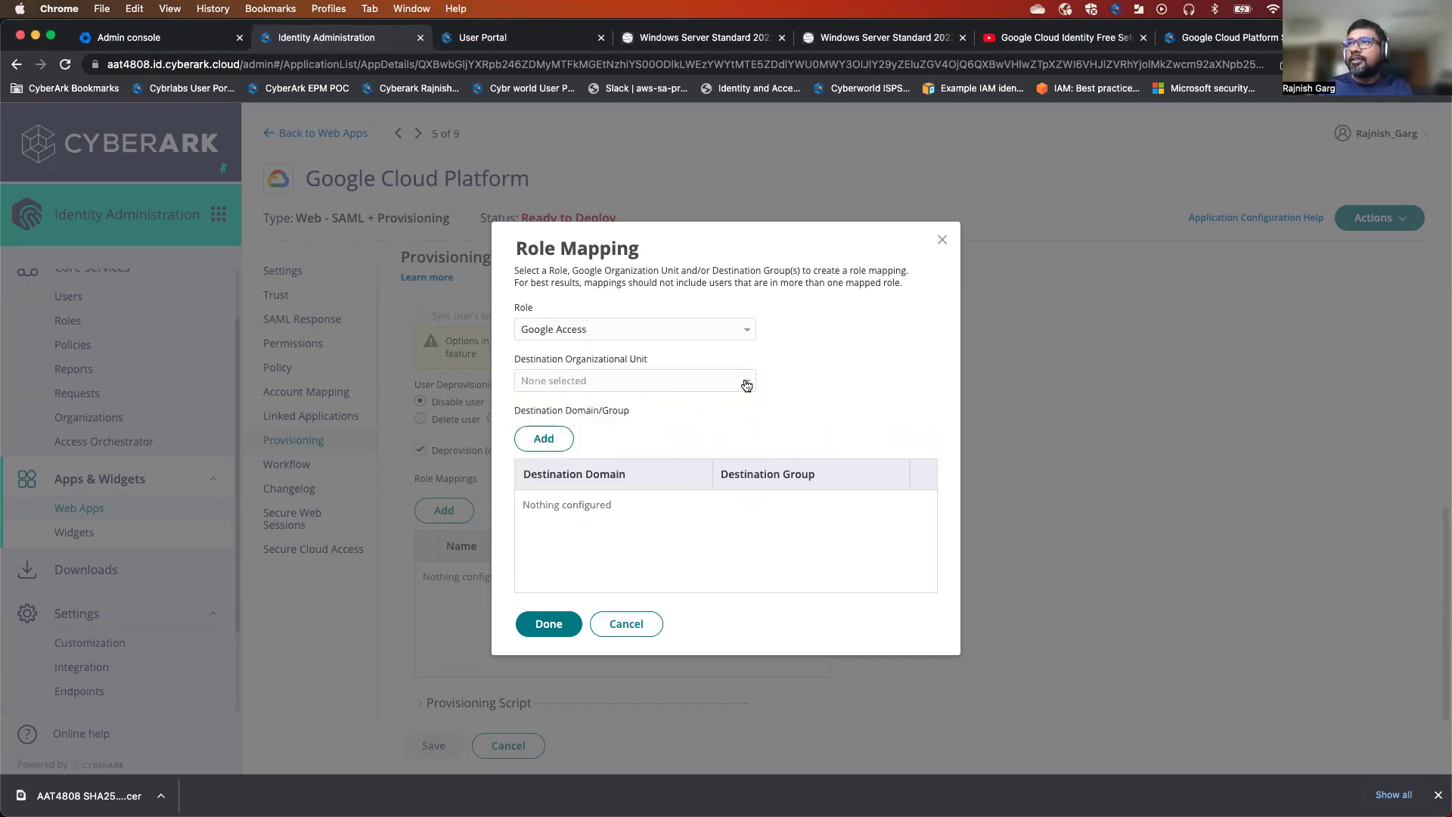
left_click(642, 423)
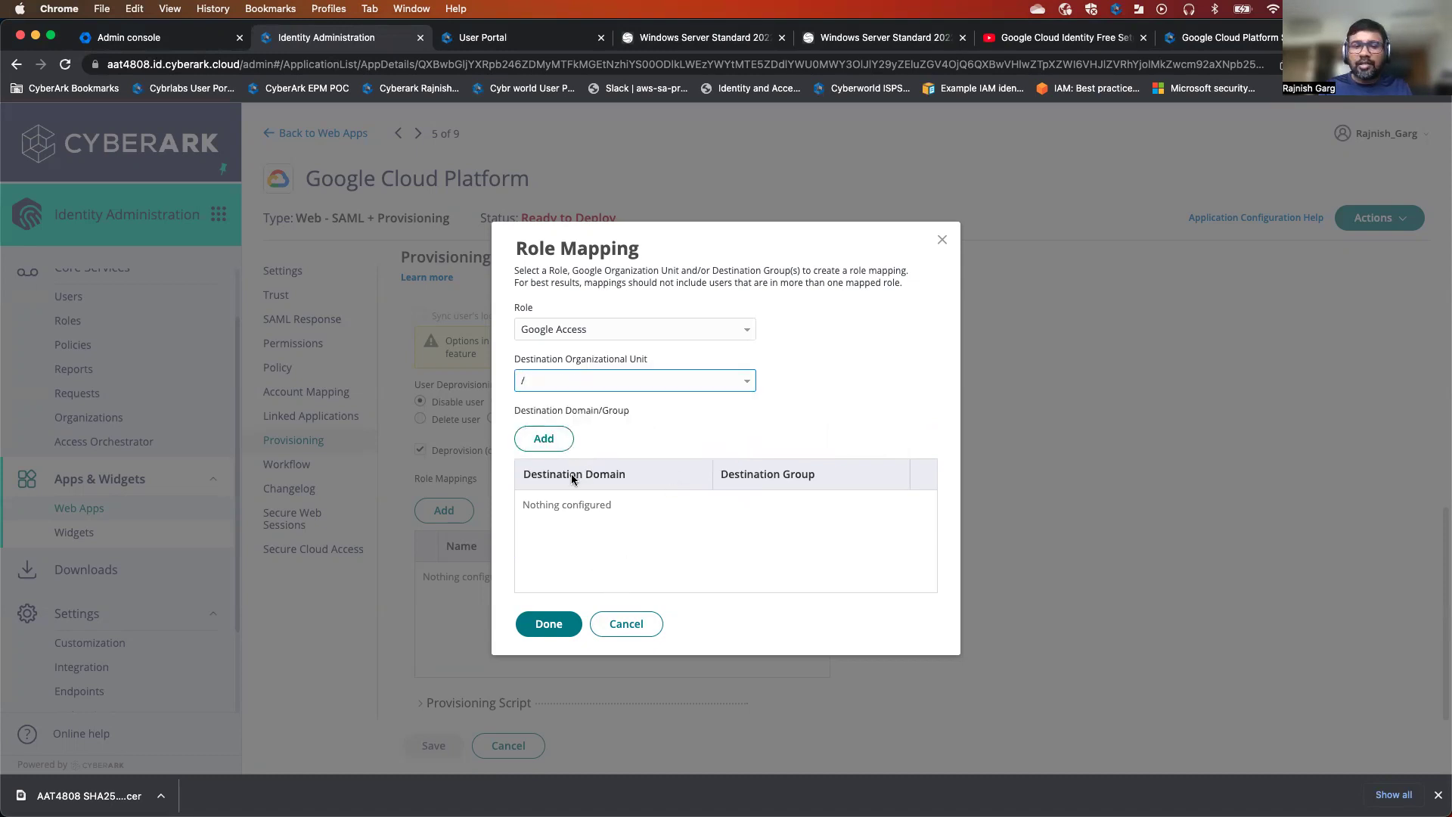
left_click(548, 625)
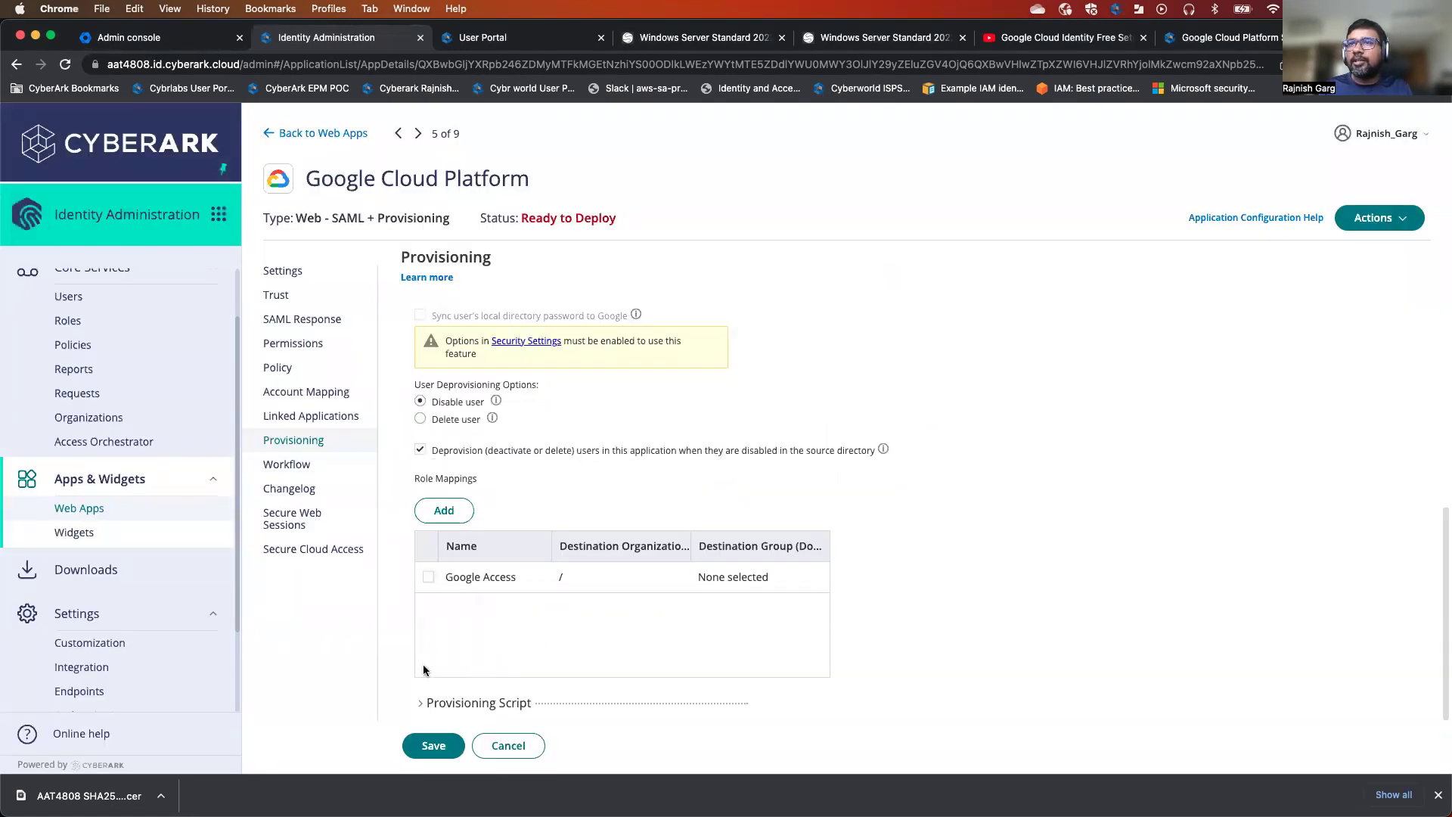
left_click(435, 737)
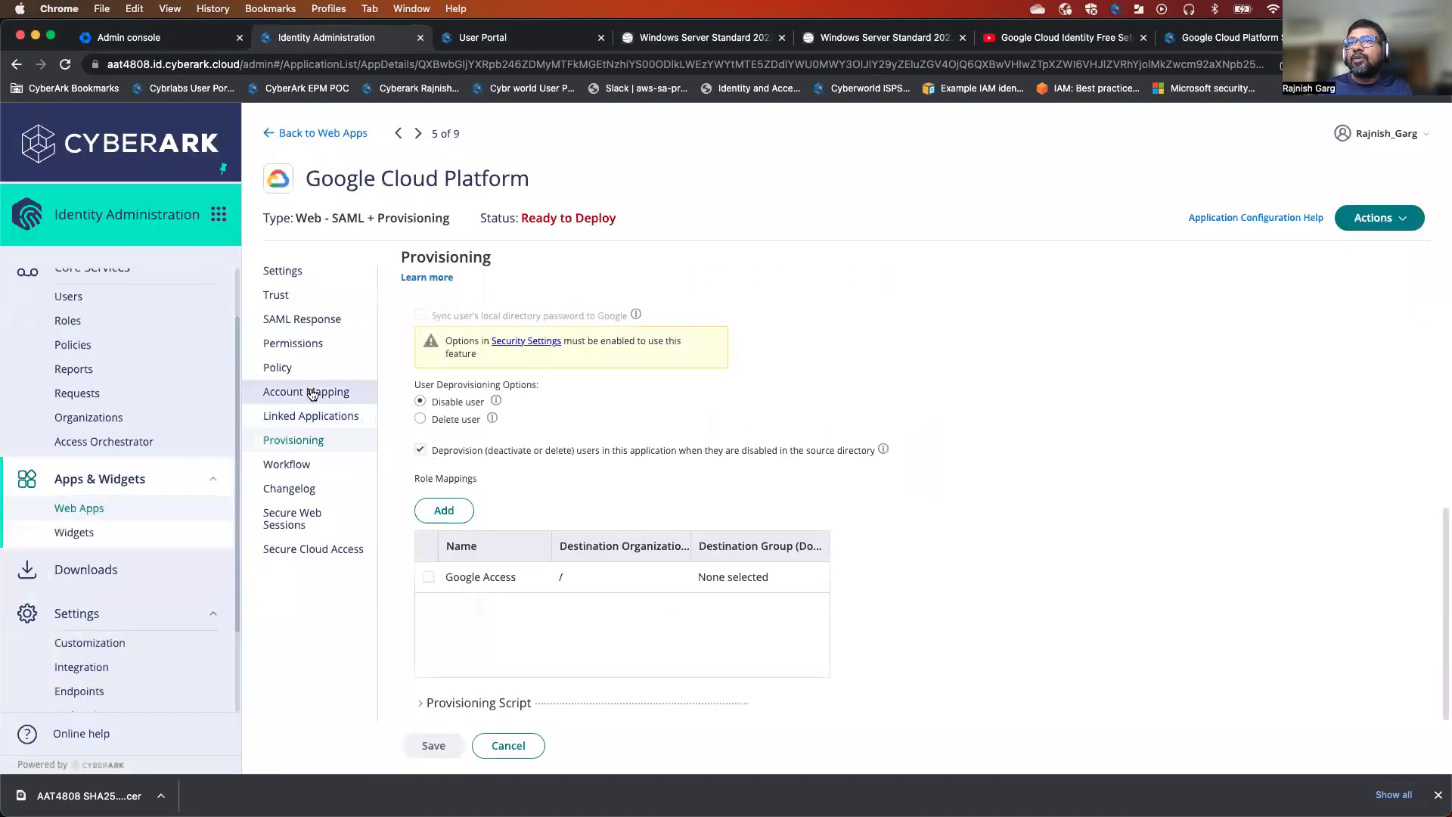
Add the GCPcloud directory group to the Google Cloud Platform app's permissions, grant it View as well, and save.
left_click(297, 345)
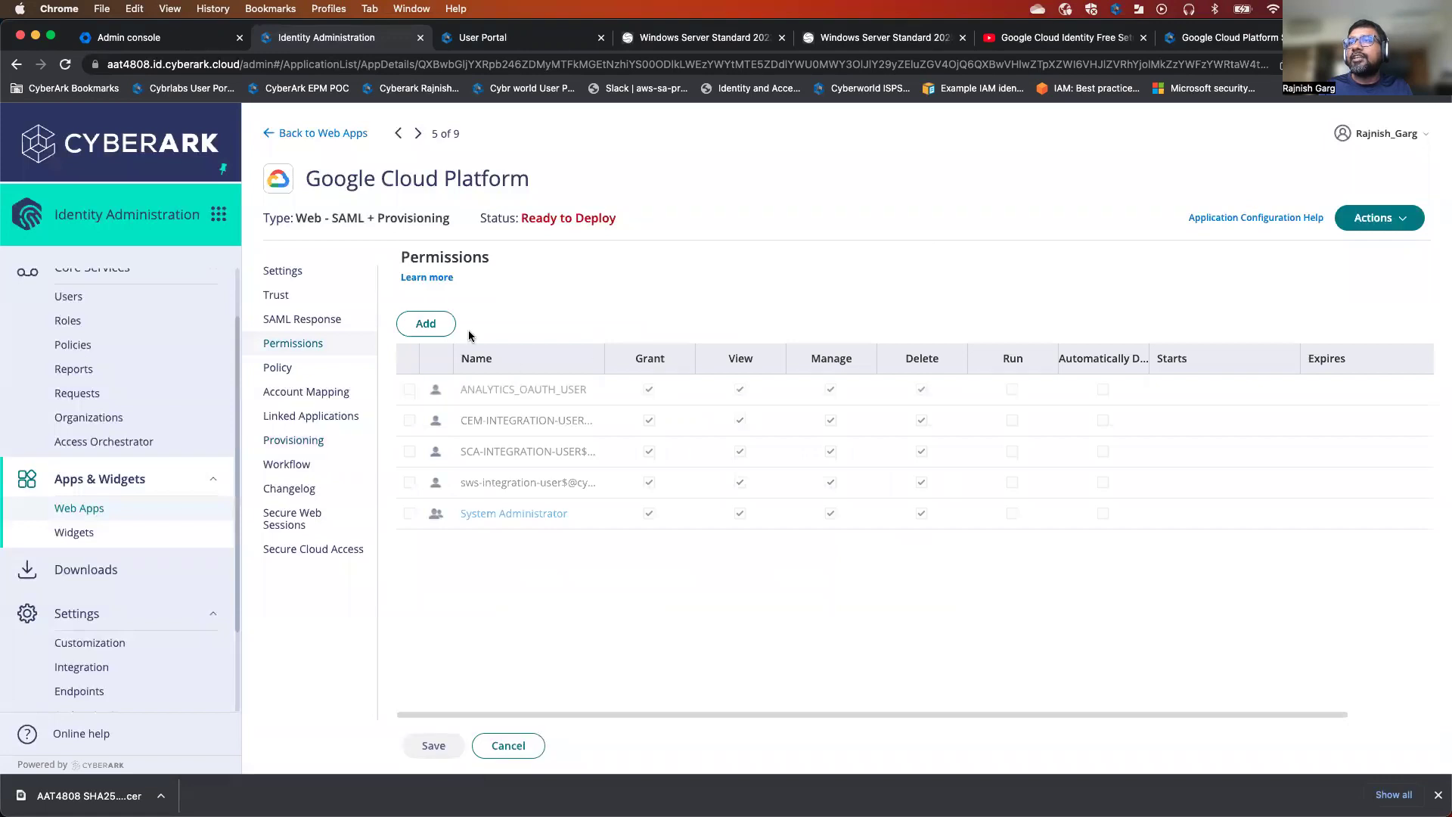
left_click(437, 328)
type("gcp")
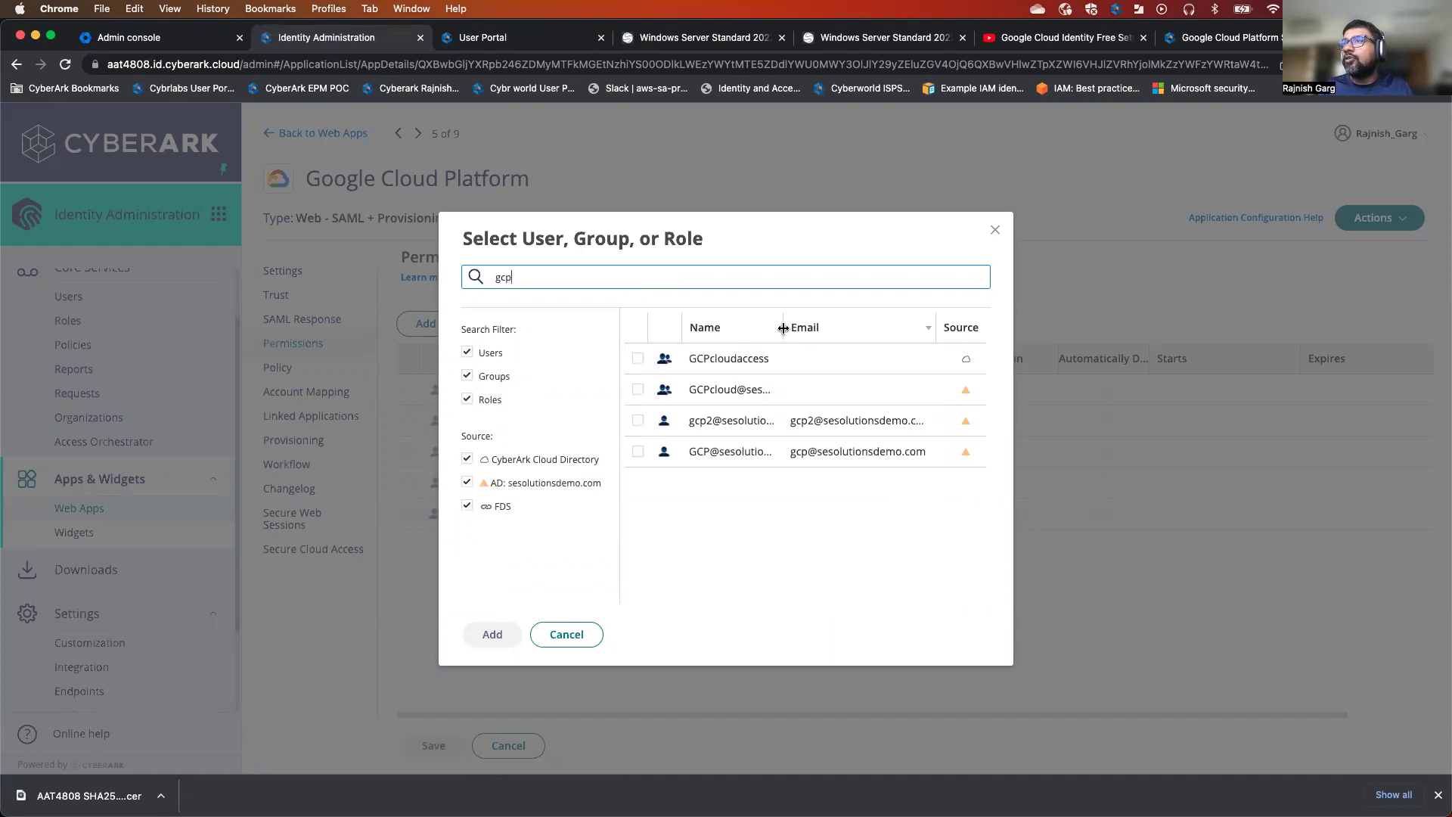
left_click_drag(783, 328, 813, 328)
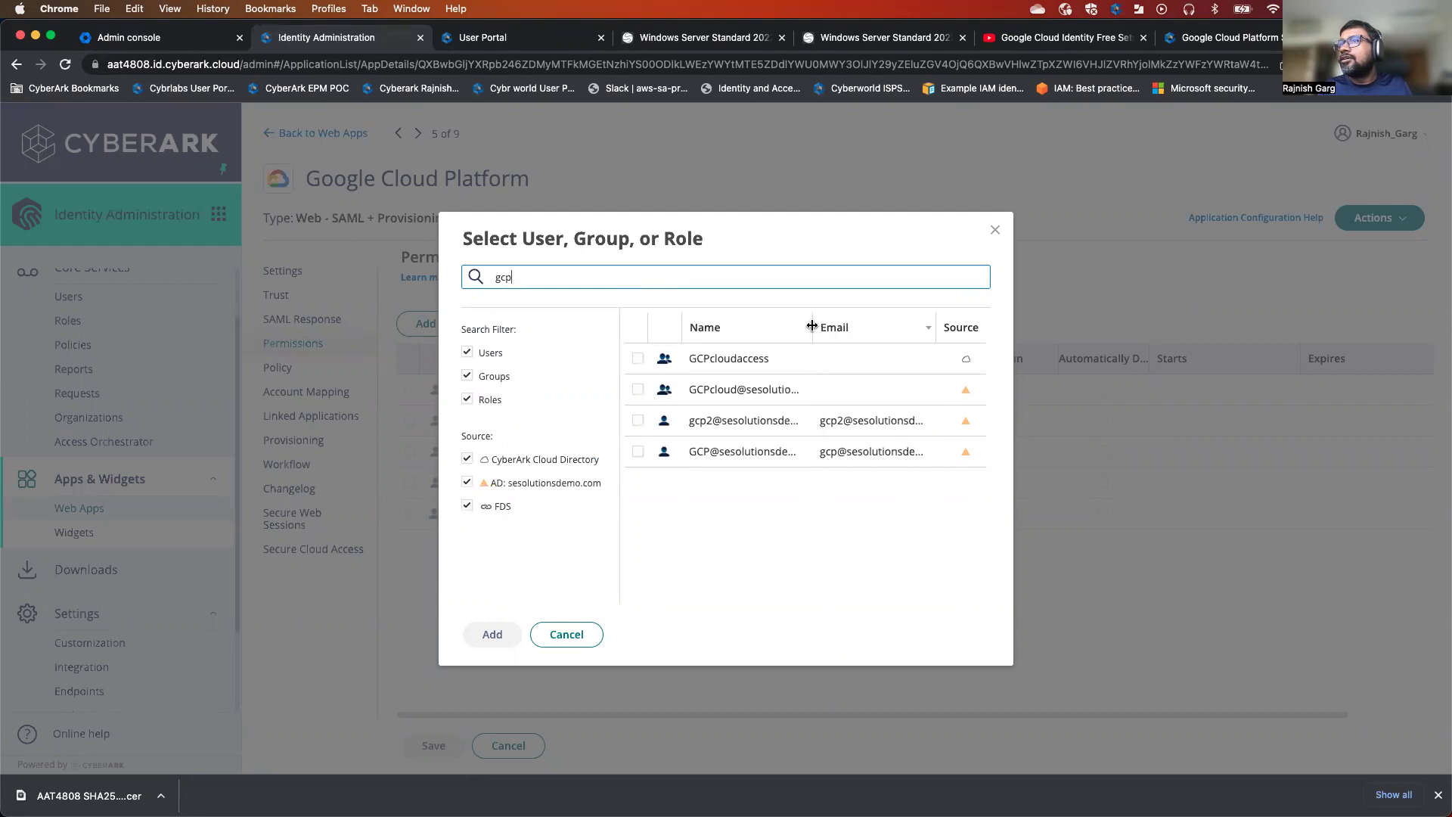
left_click(638, 390)
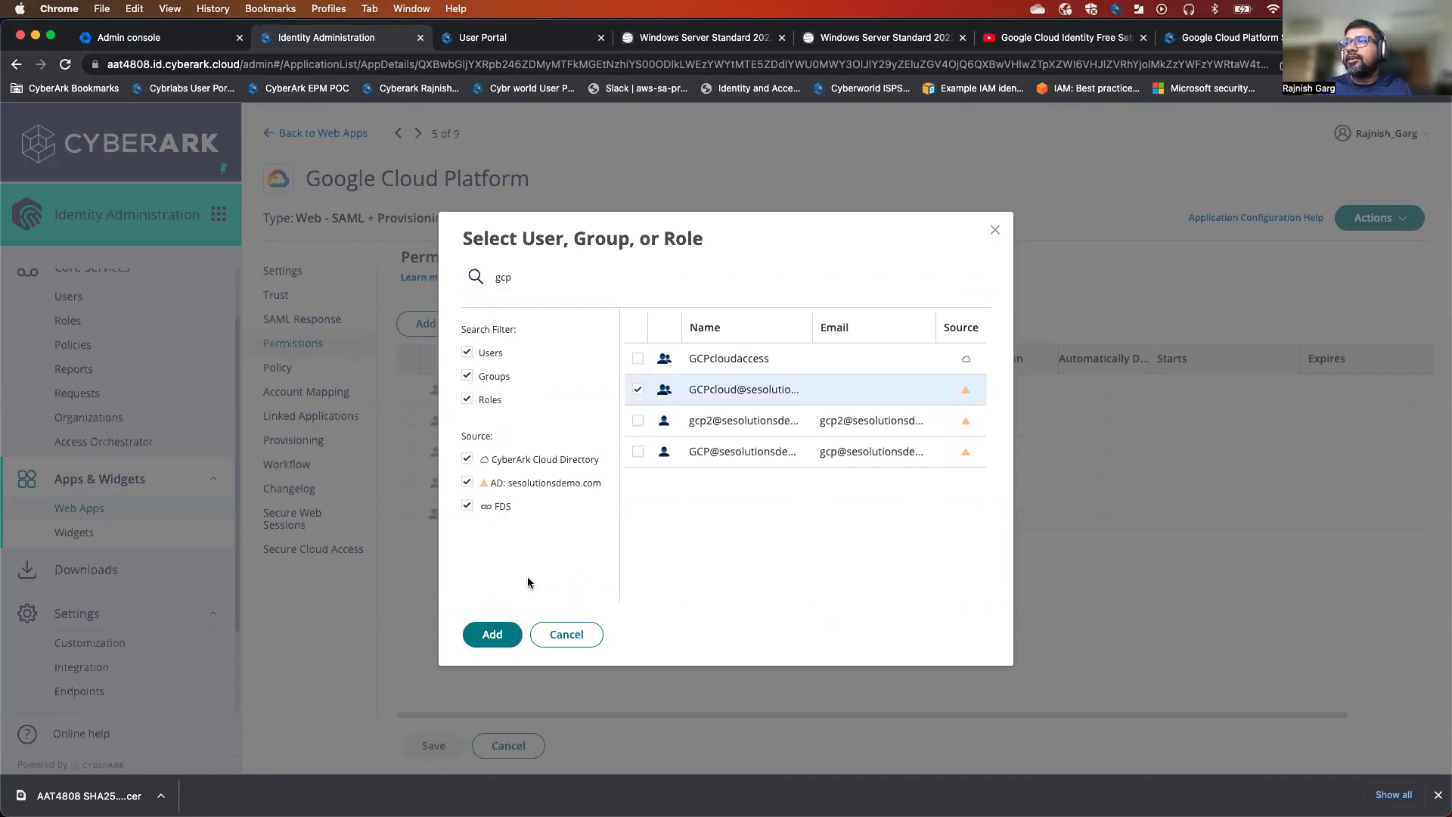
left_click(491, 635)
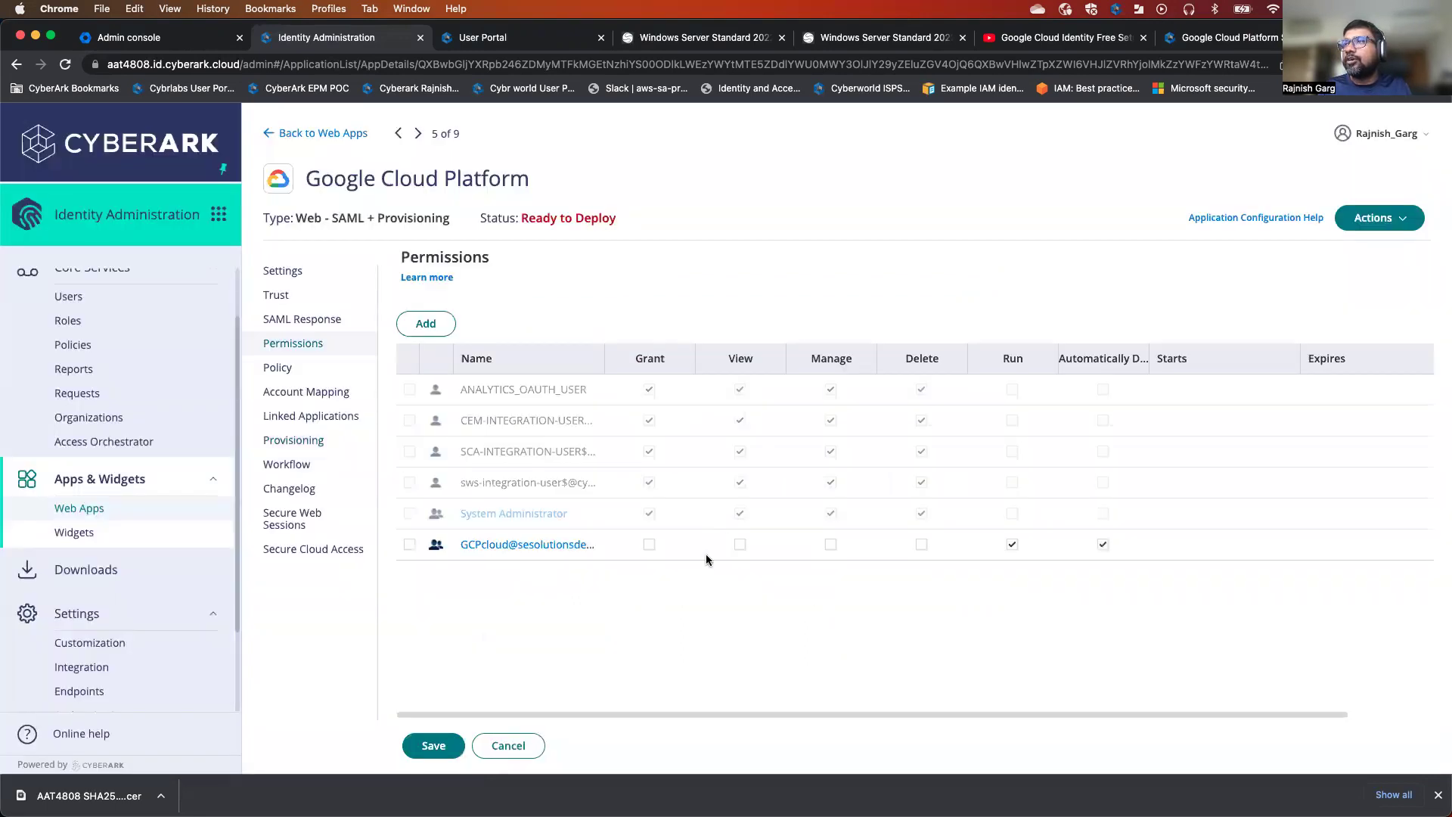
left_click(739, 545)
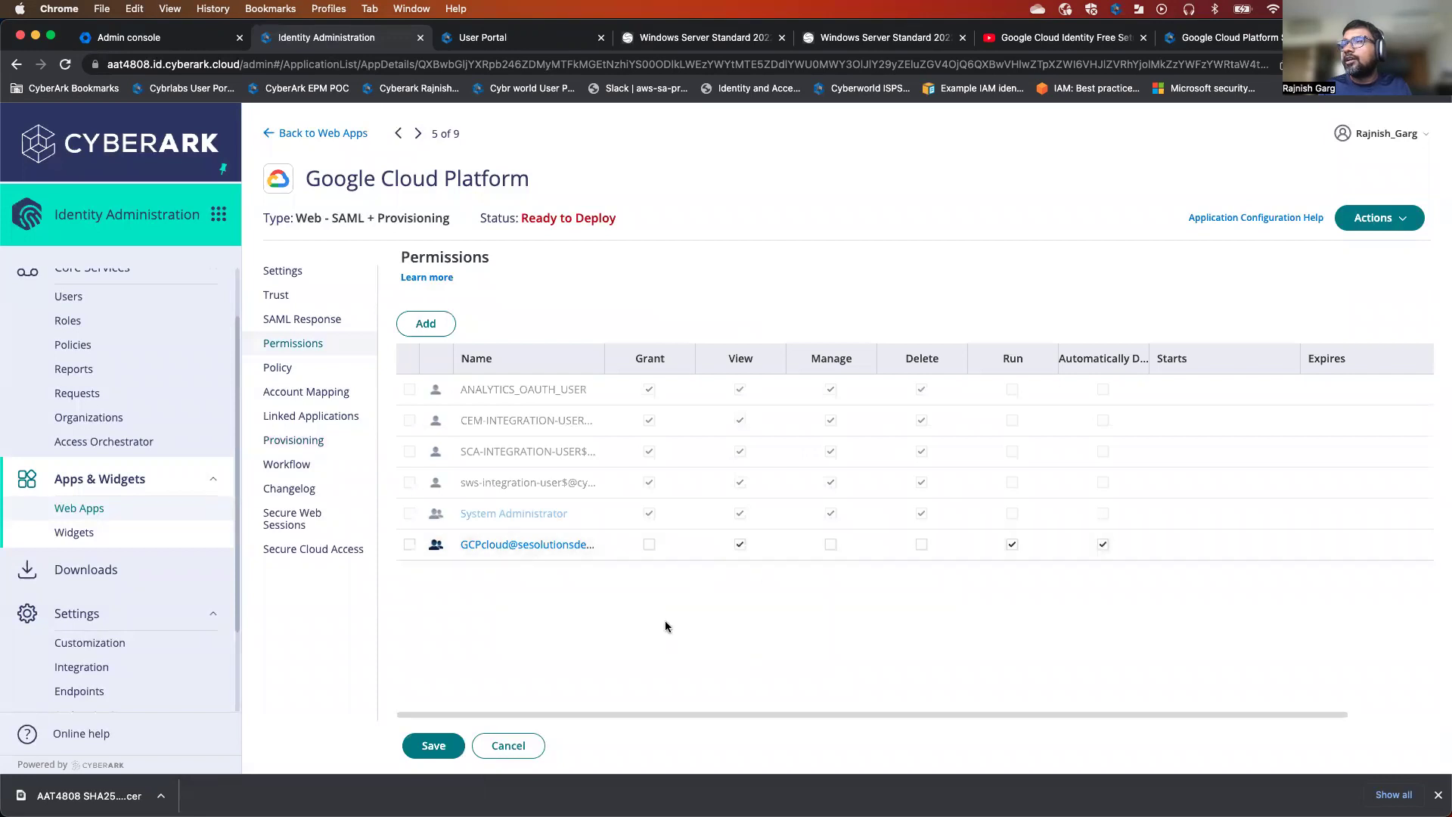
left_click(453, 740)
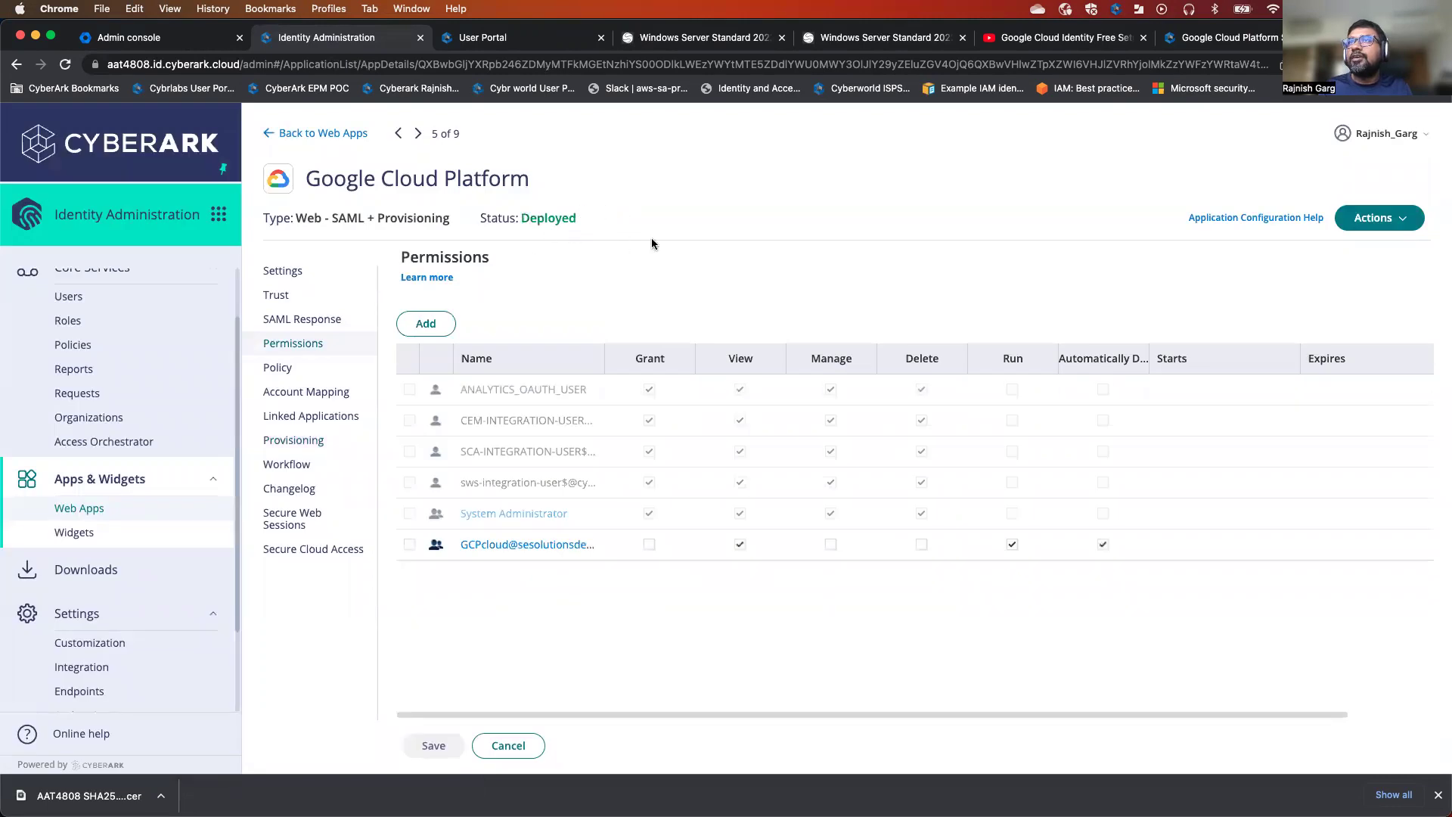
Return to the web apps list and open the Outbound Provisioning page of the user settings.
left_click(277, 133)
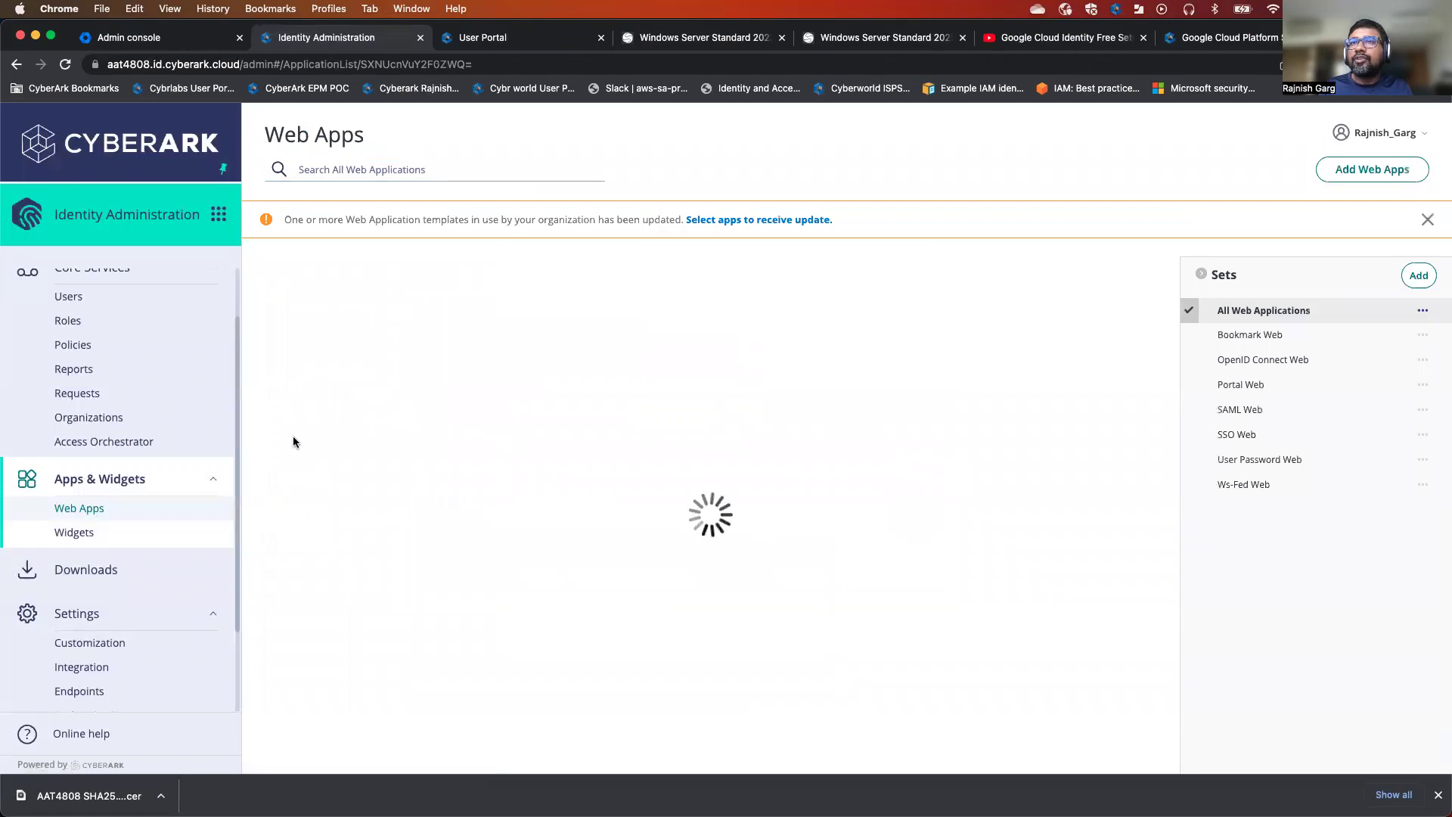
scroll(238, 547, "down", 3)
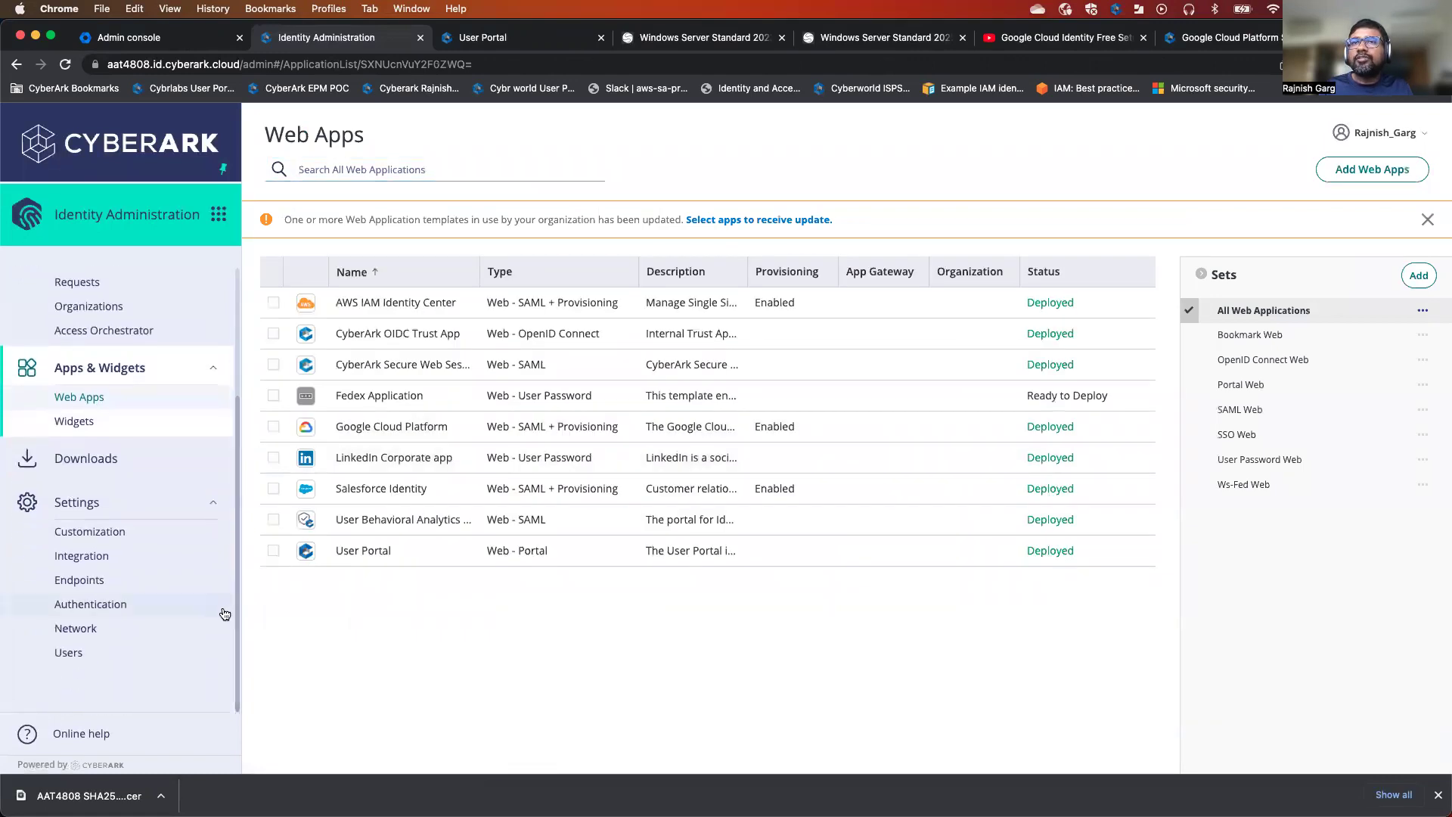
left_click(70, 651)
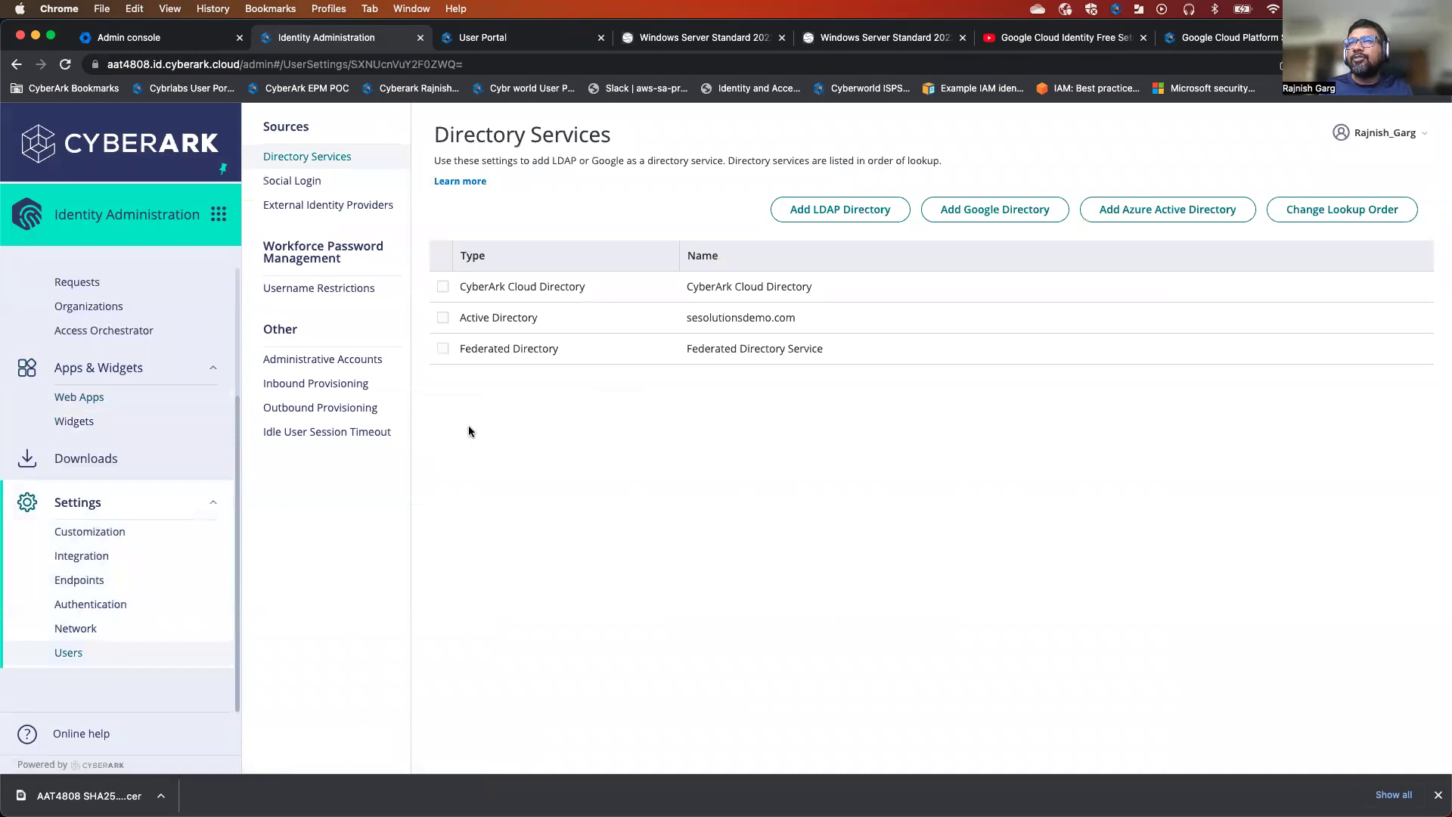
left_click(356, 409)
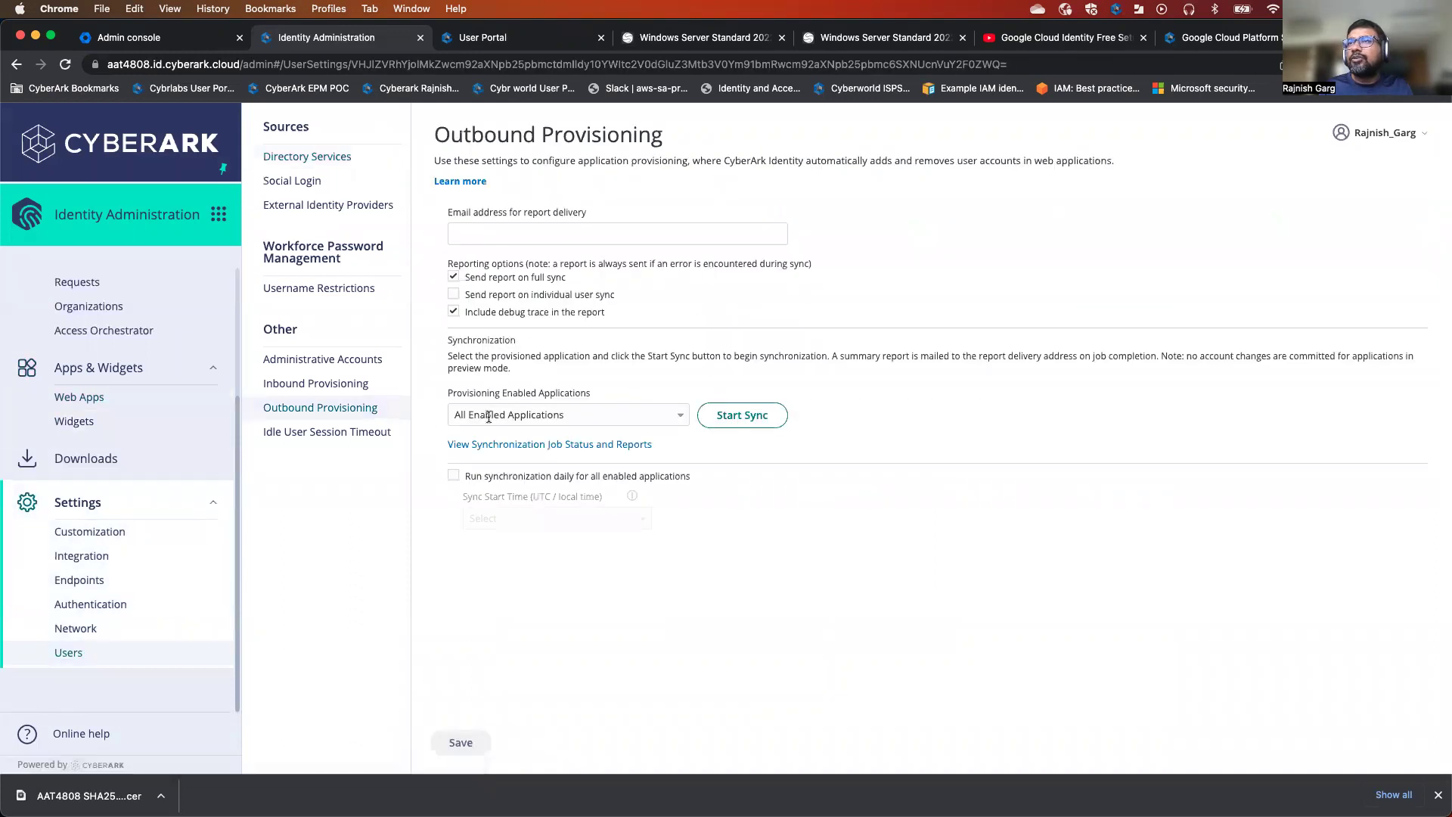
Choose Google Cloud Platform as the provisioning-enabled application for synchronization.
left_click(680, 418)
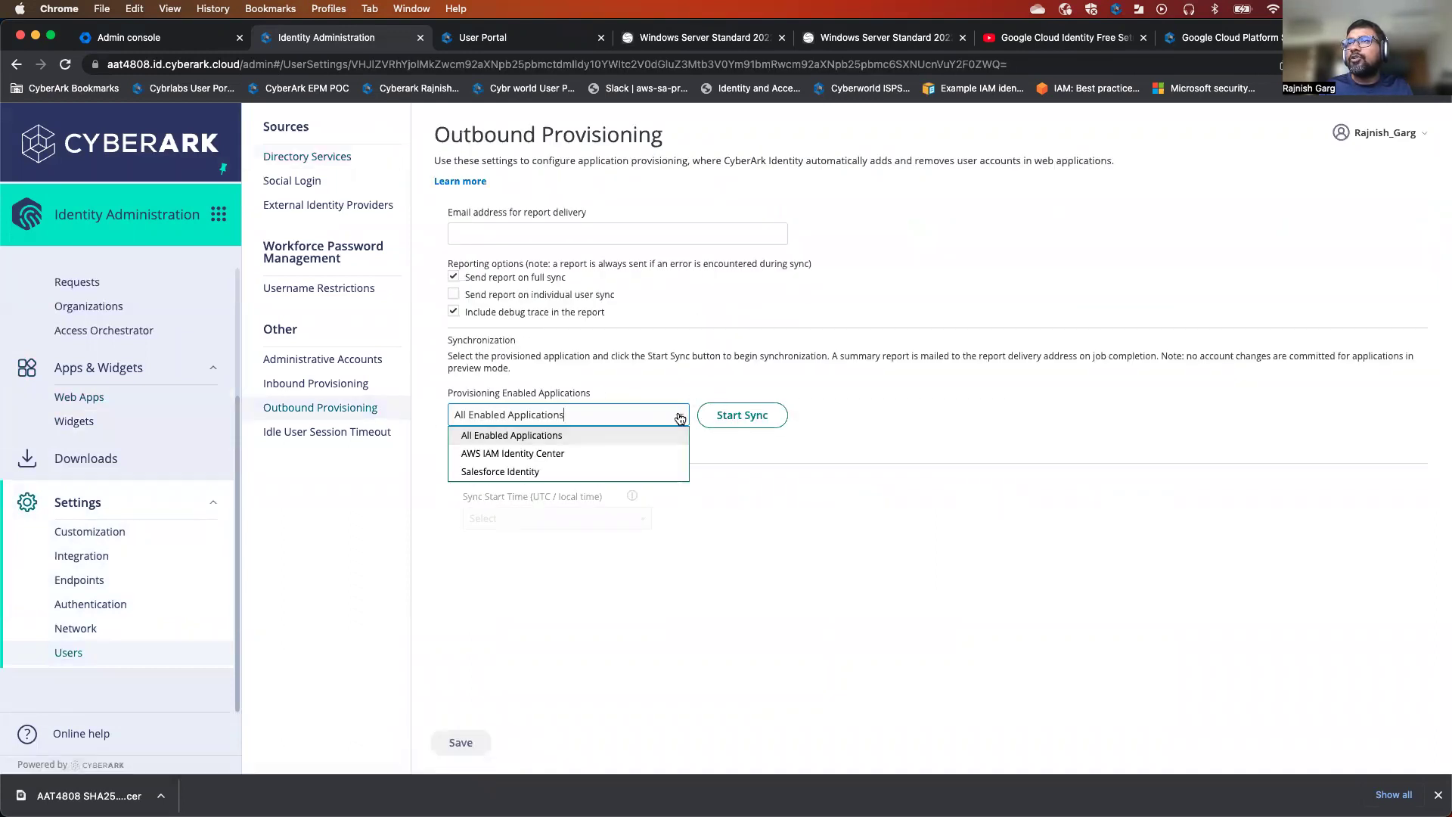
left_click(714, 535)
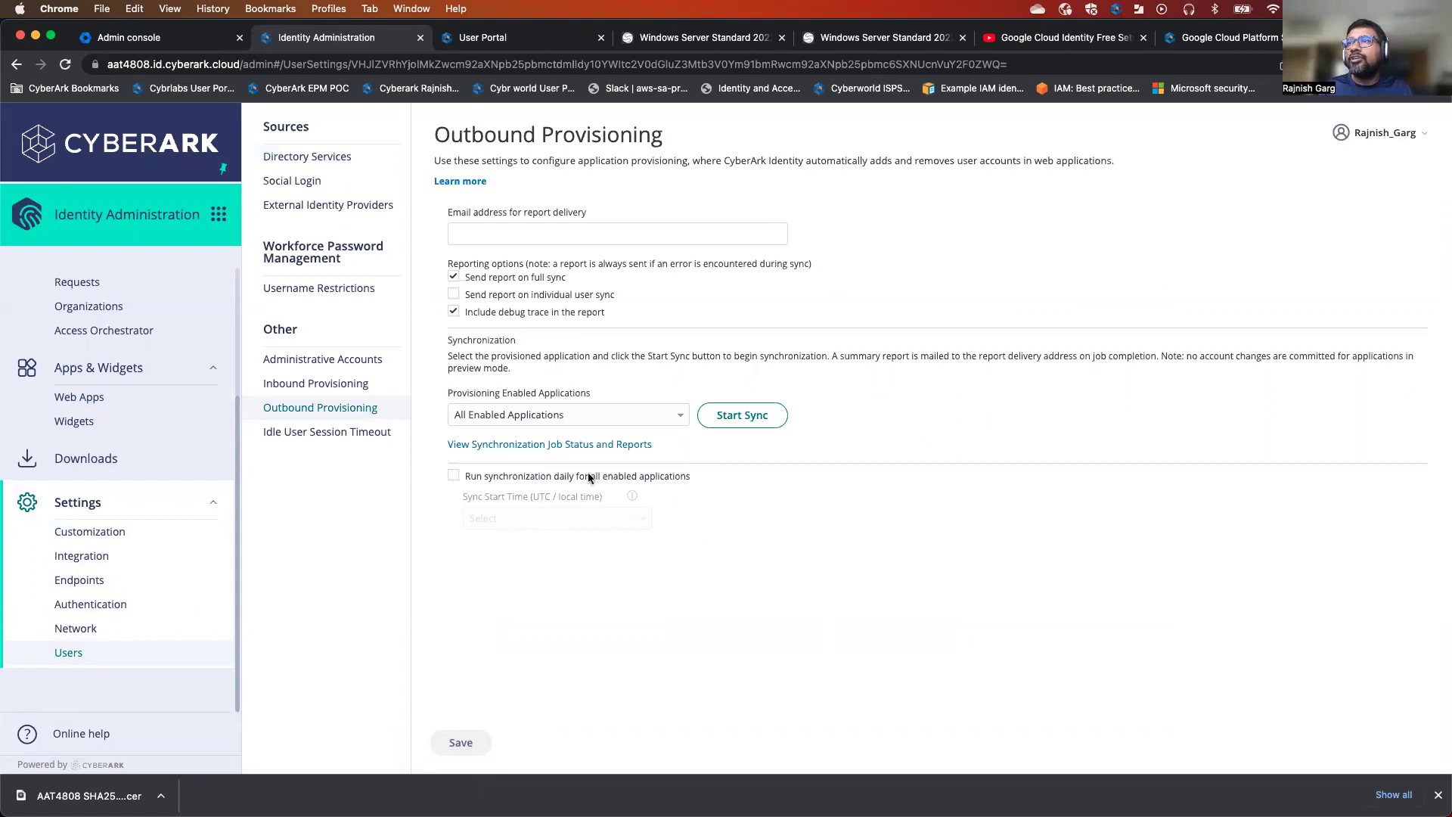
left_click(678, 417)
left_click(634, 510)
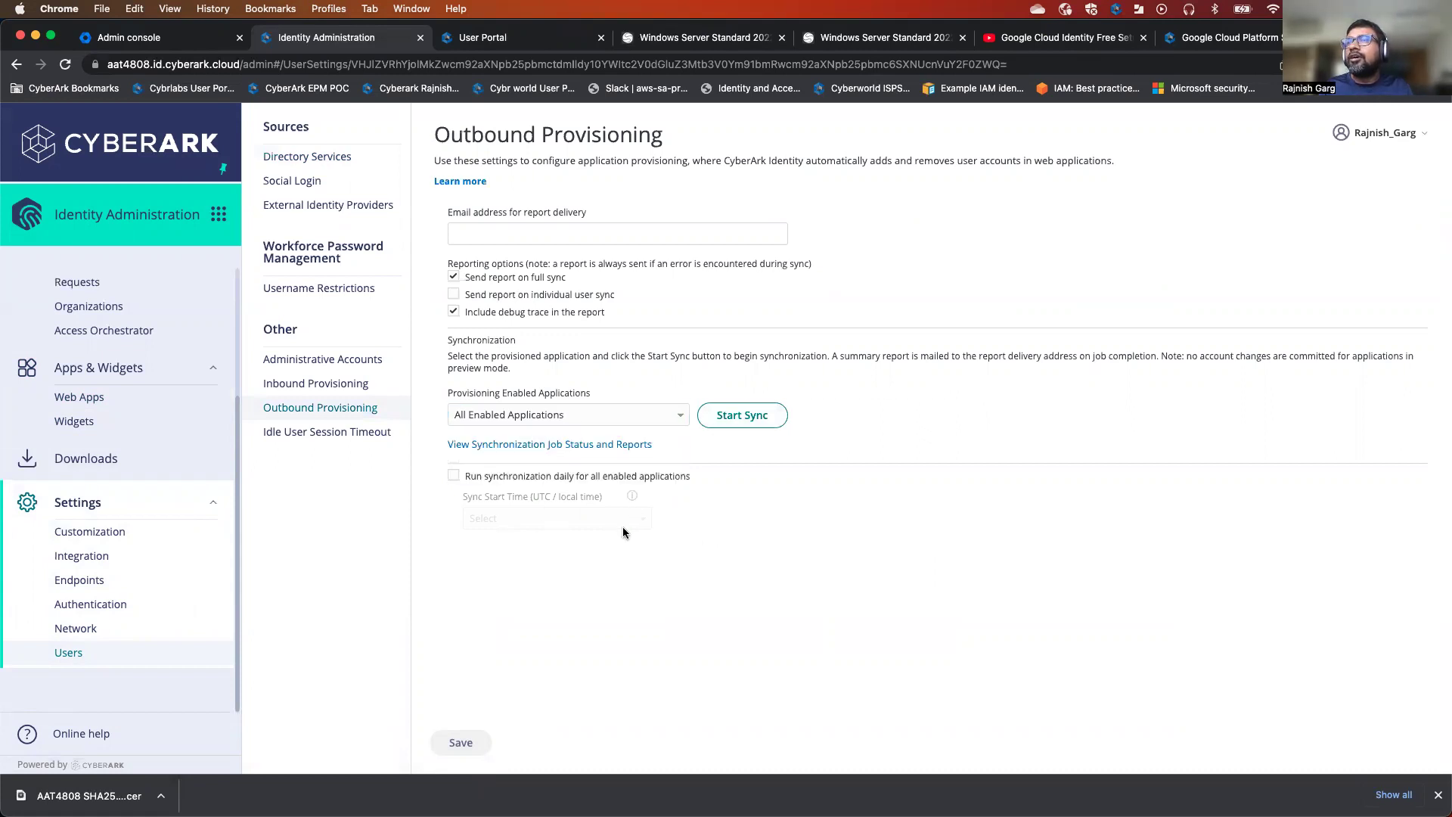
left_click(683, 420)
left_click(700, 525)
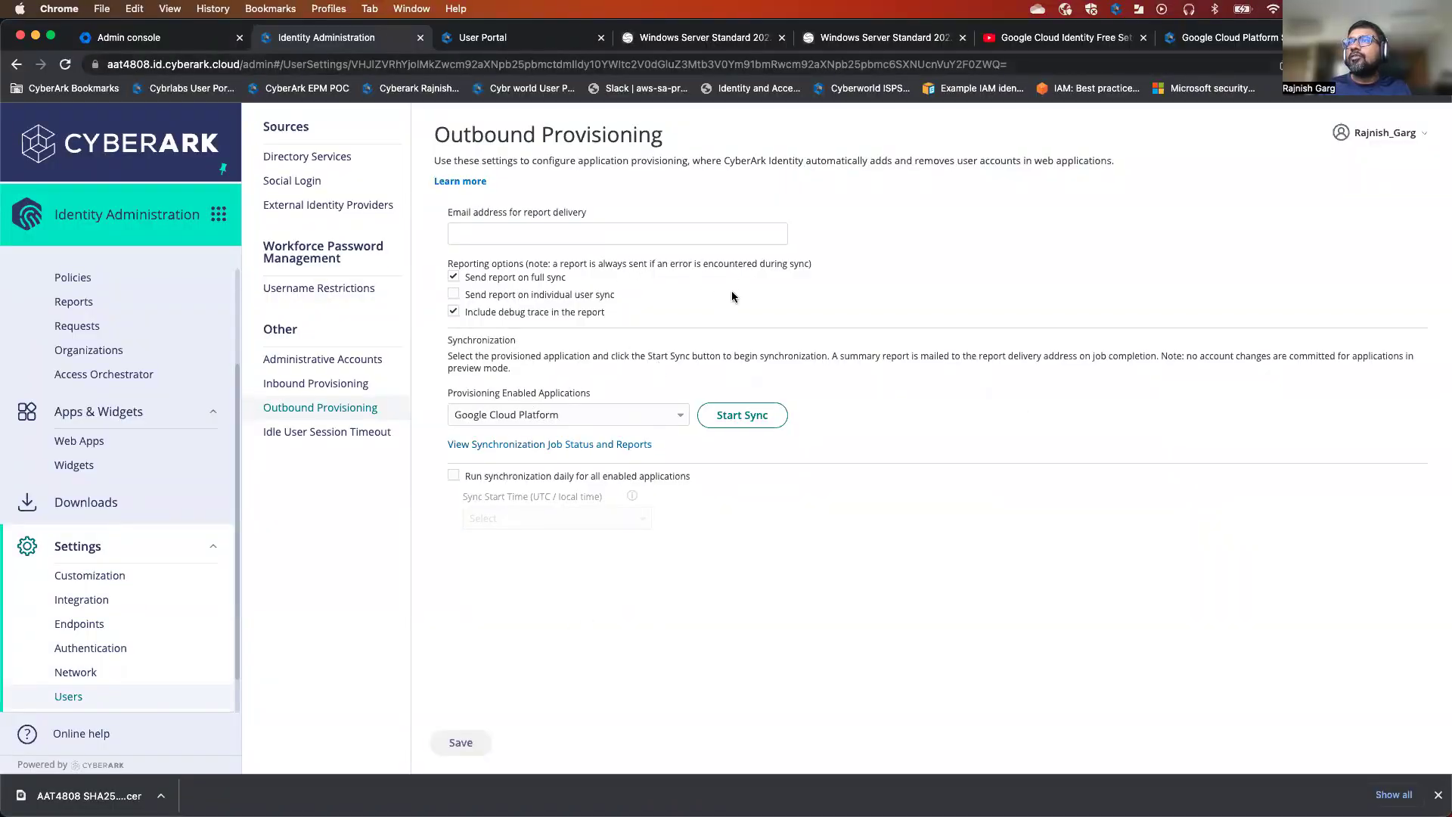
left_click(680, 418)
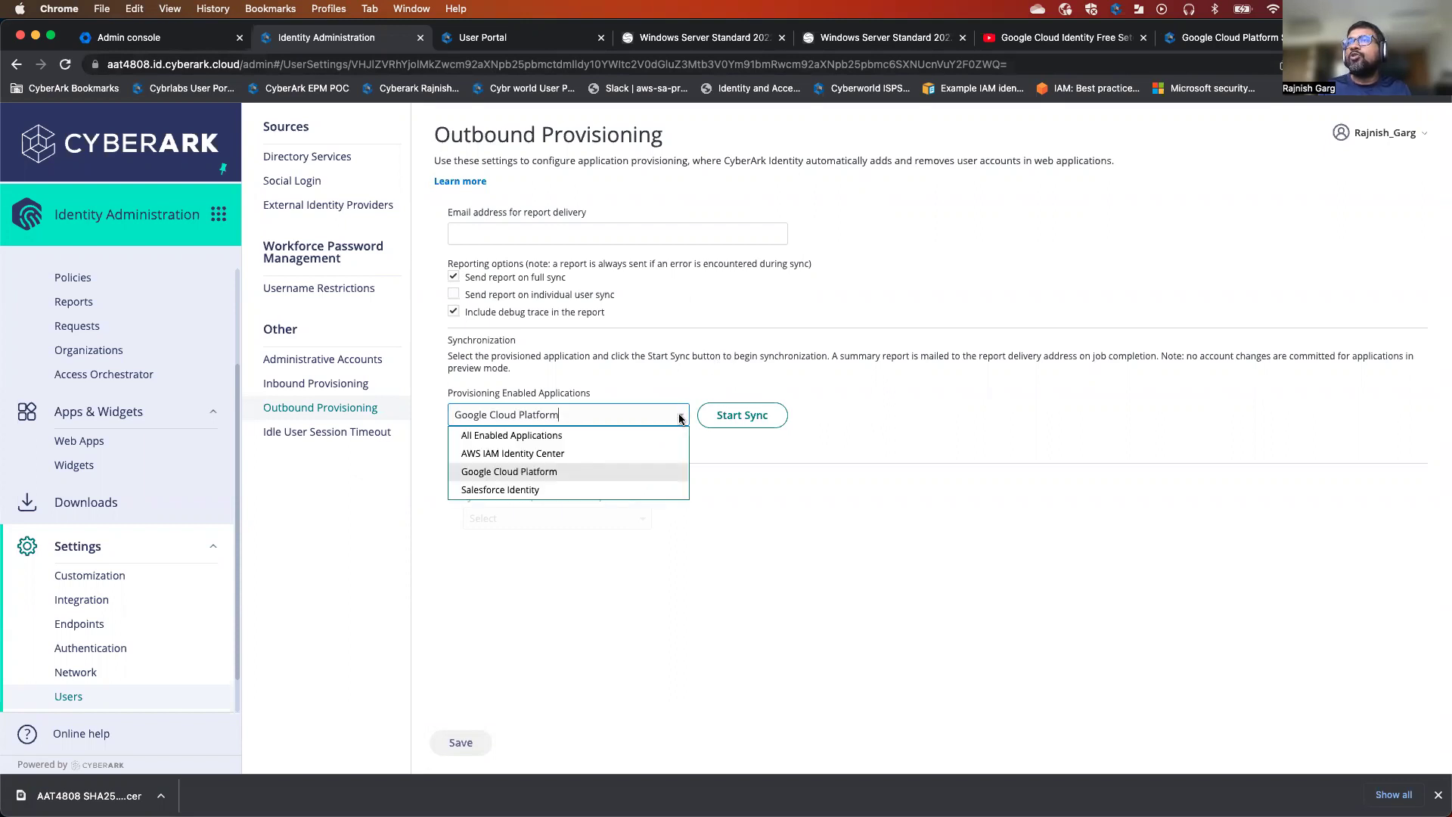
left_click(572, 475)
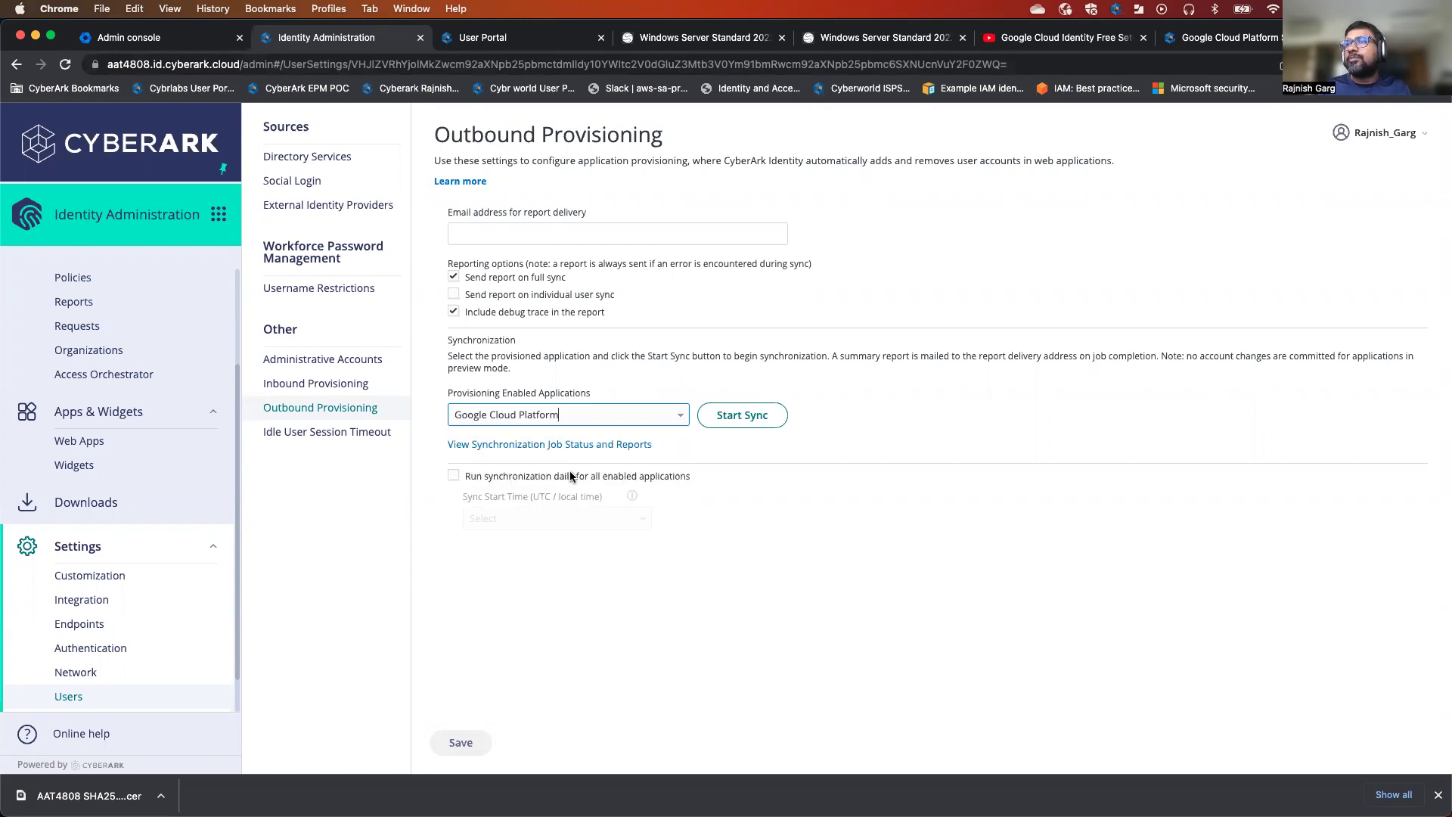
Start the sync with caching bypassed and all objects re-synced, and view the synchronization job history.
left_click(755, 415)
left_click(587, 448)
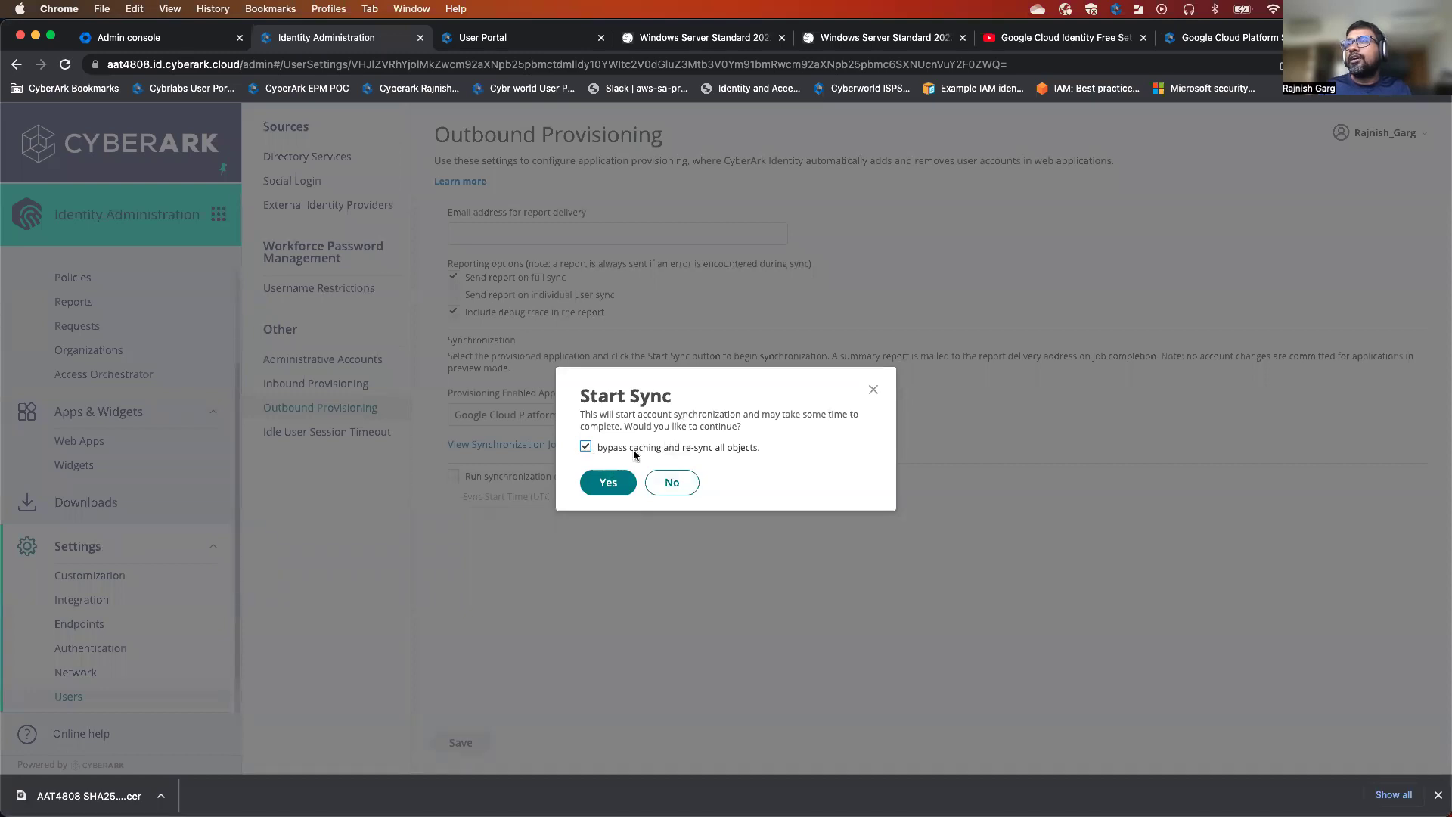
left_click(608, 484)
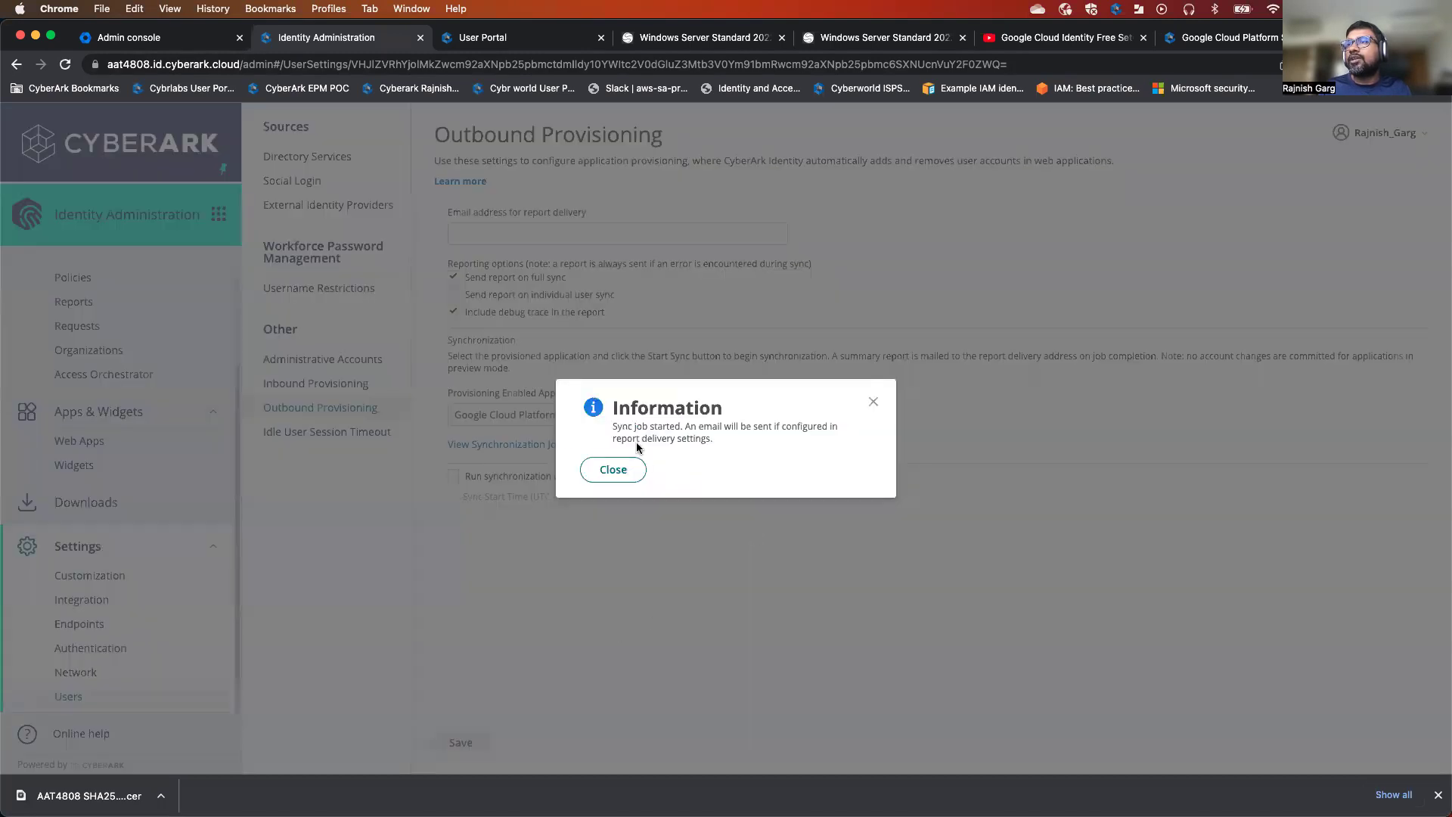
left_click(605, 470)
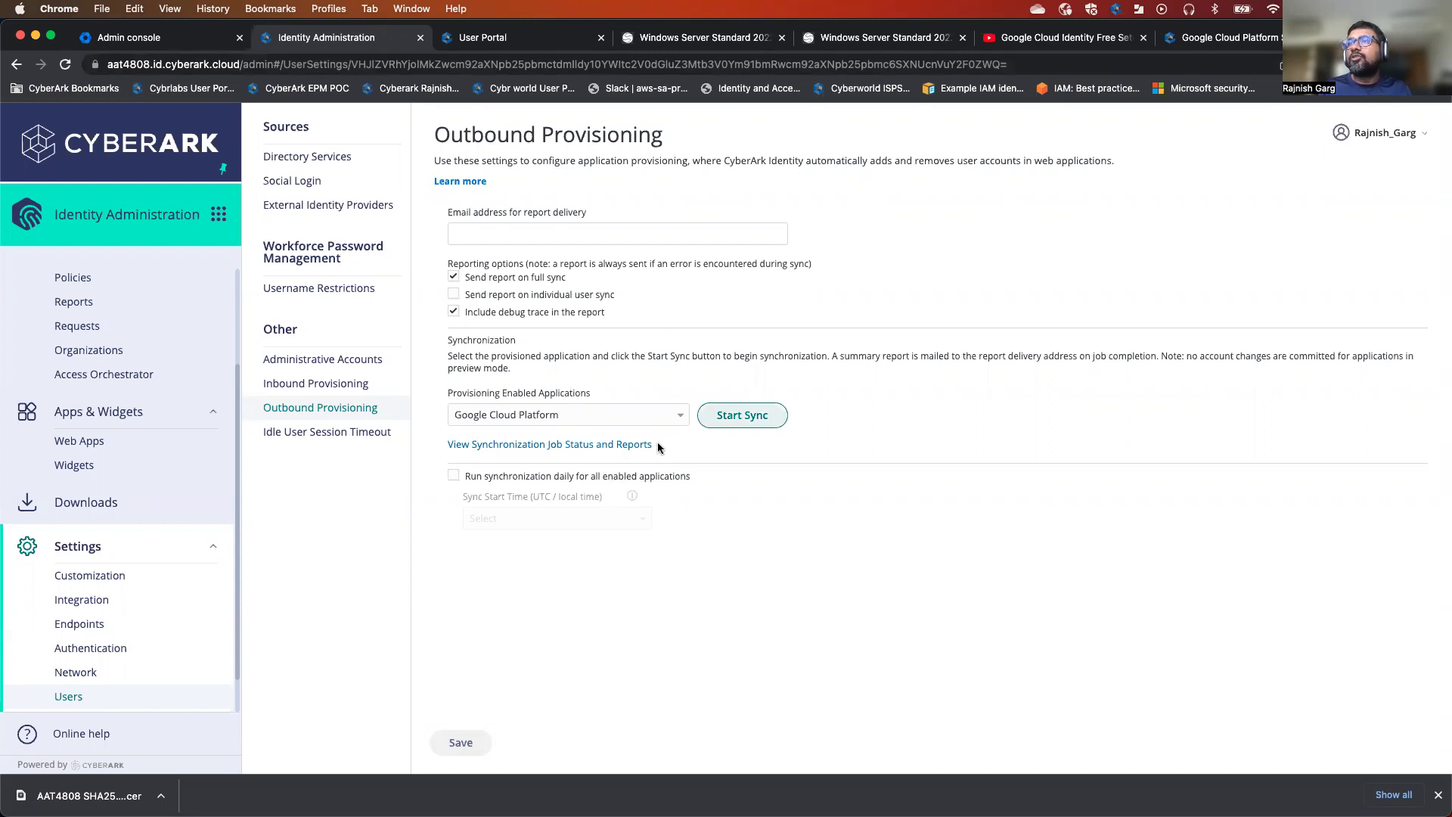
left_click(612, 446)
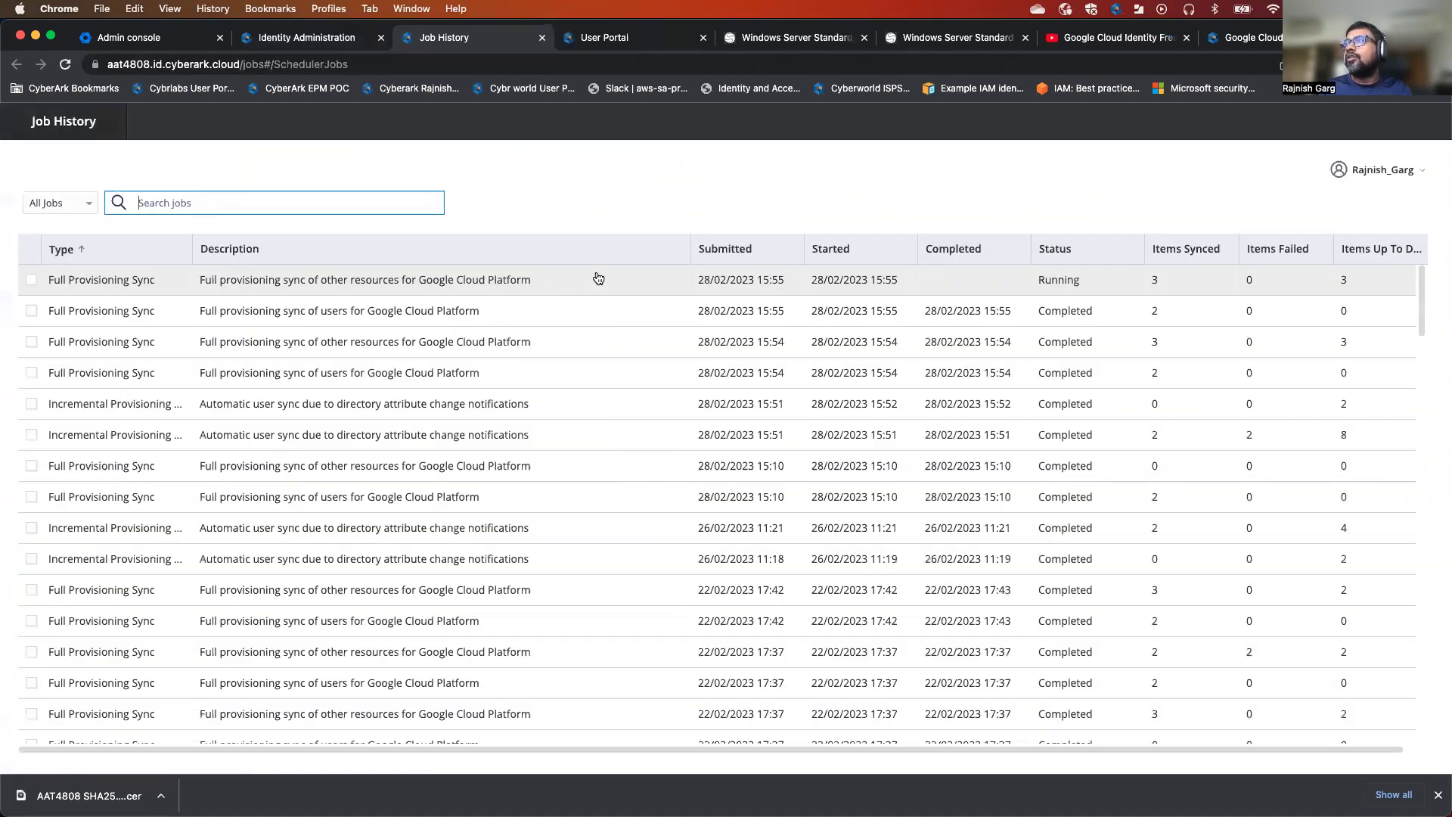
left_click(542, 38)
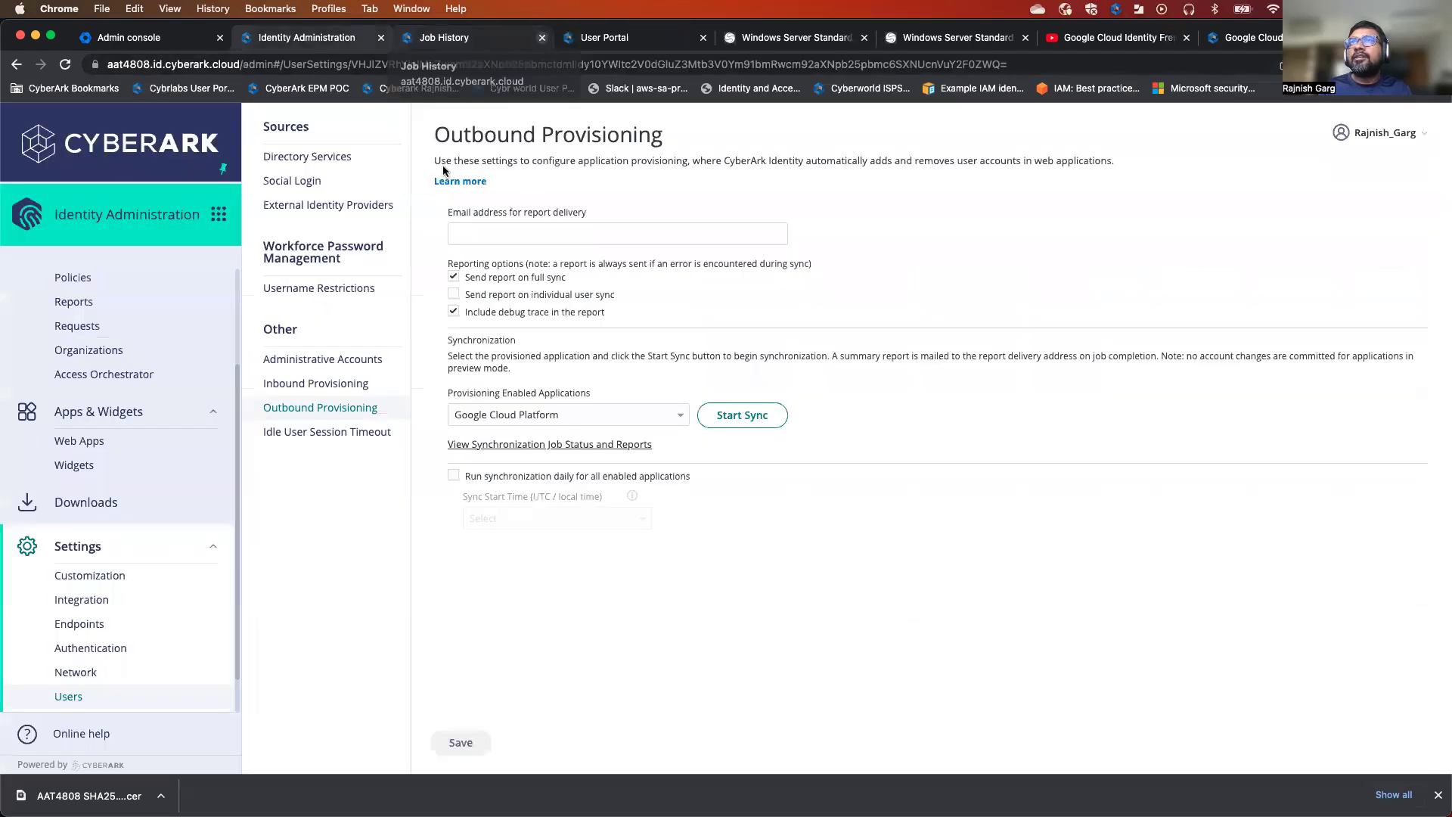
Switch to the Google Admin console and check its active users and the directory groups.
left_click(188, 40)
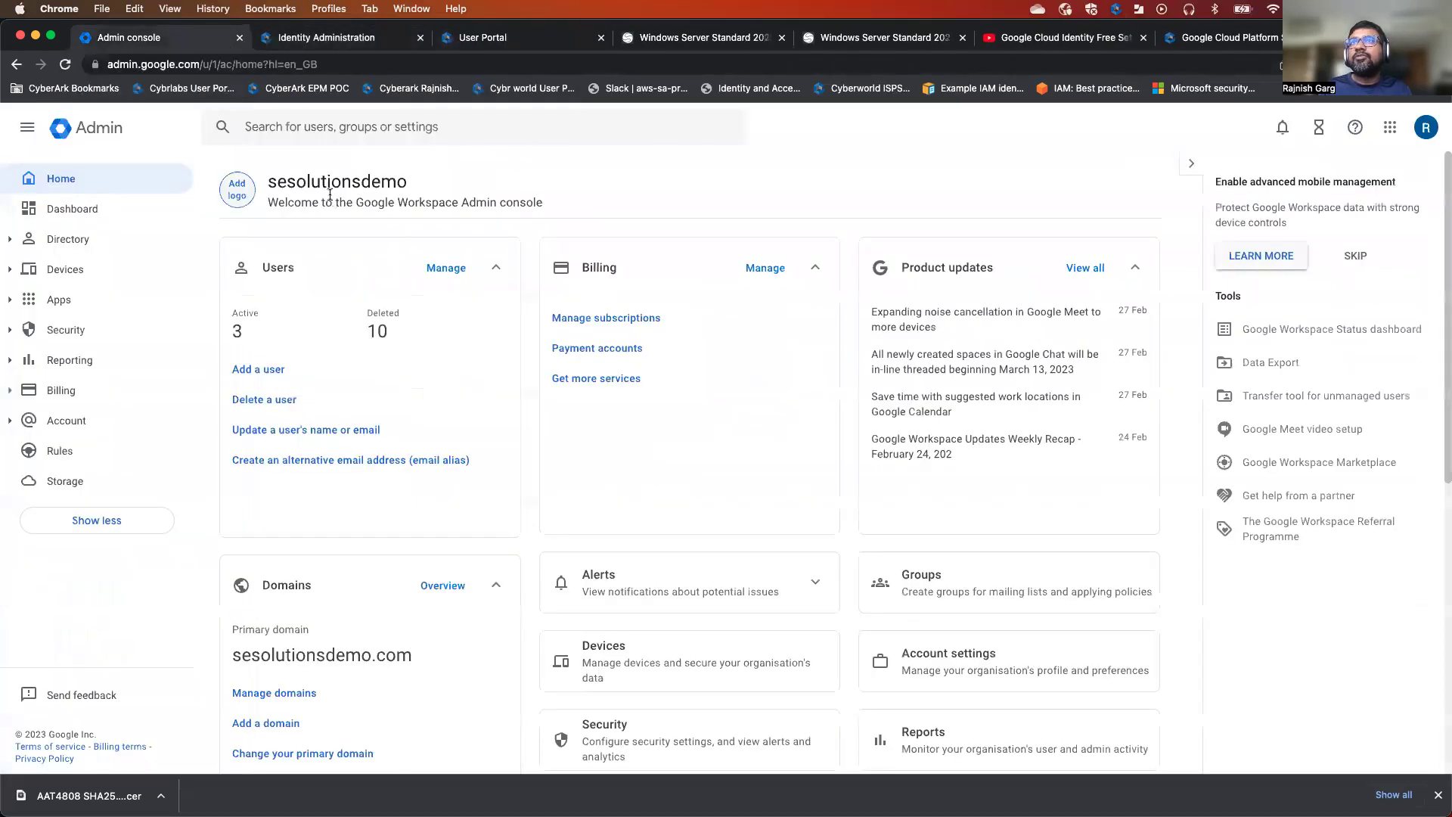
left_click(384, 64)
key("Return")
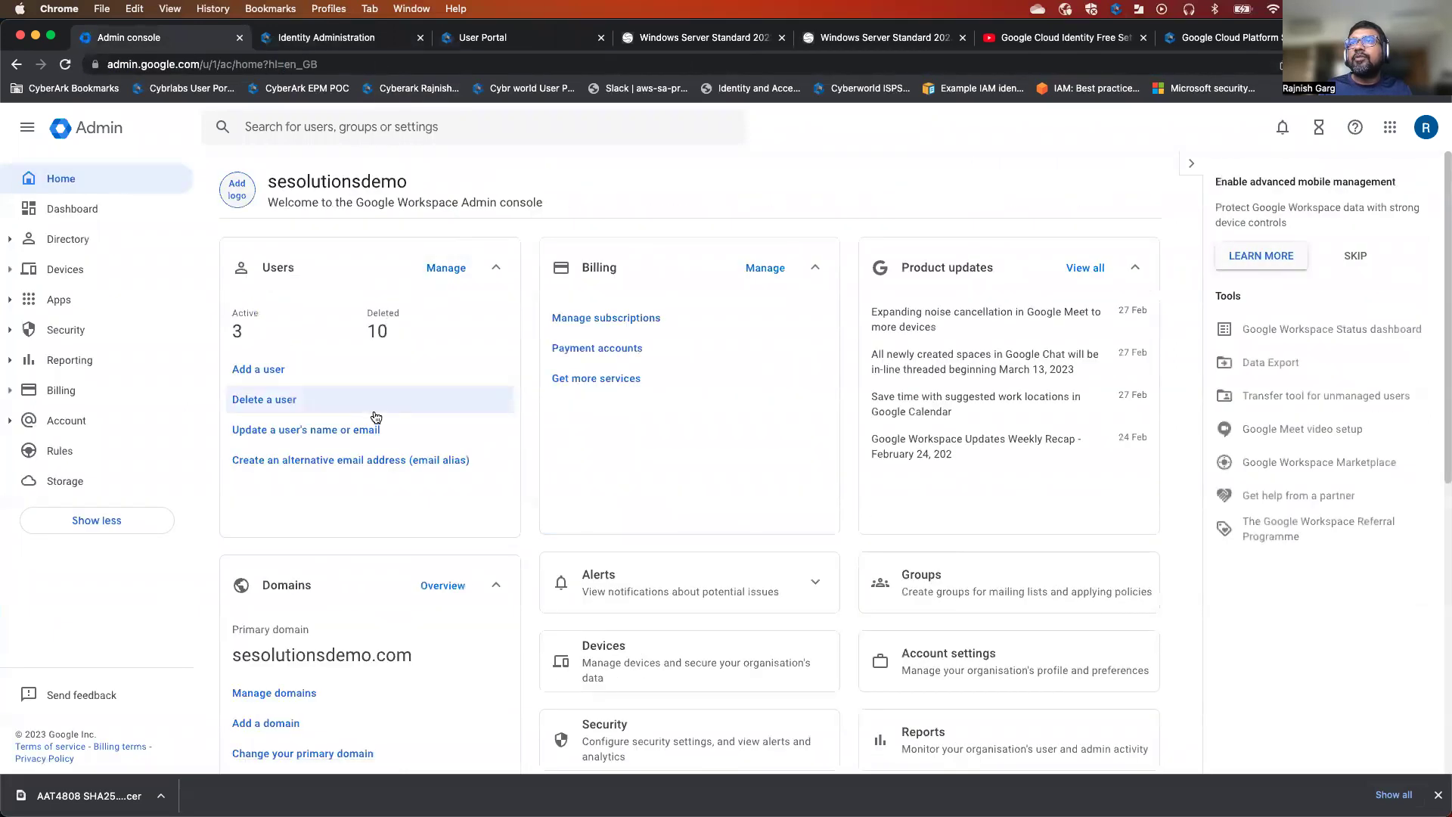
left_click(238, 331)
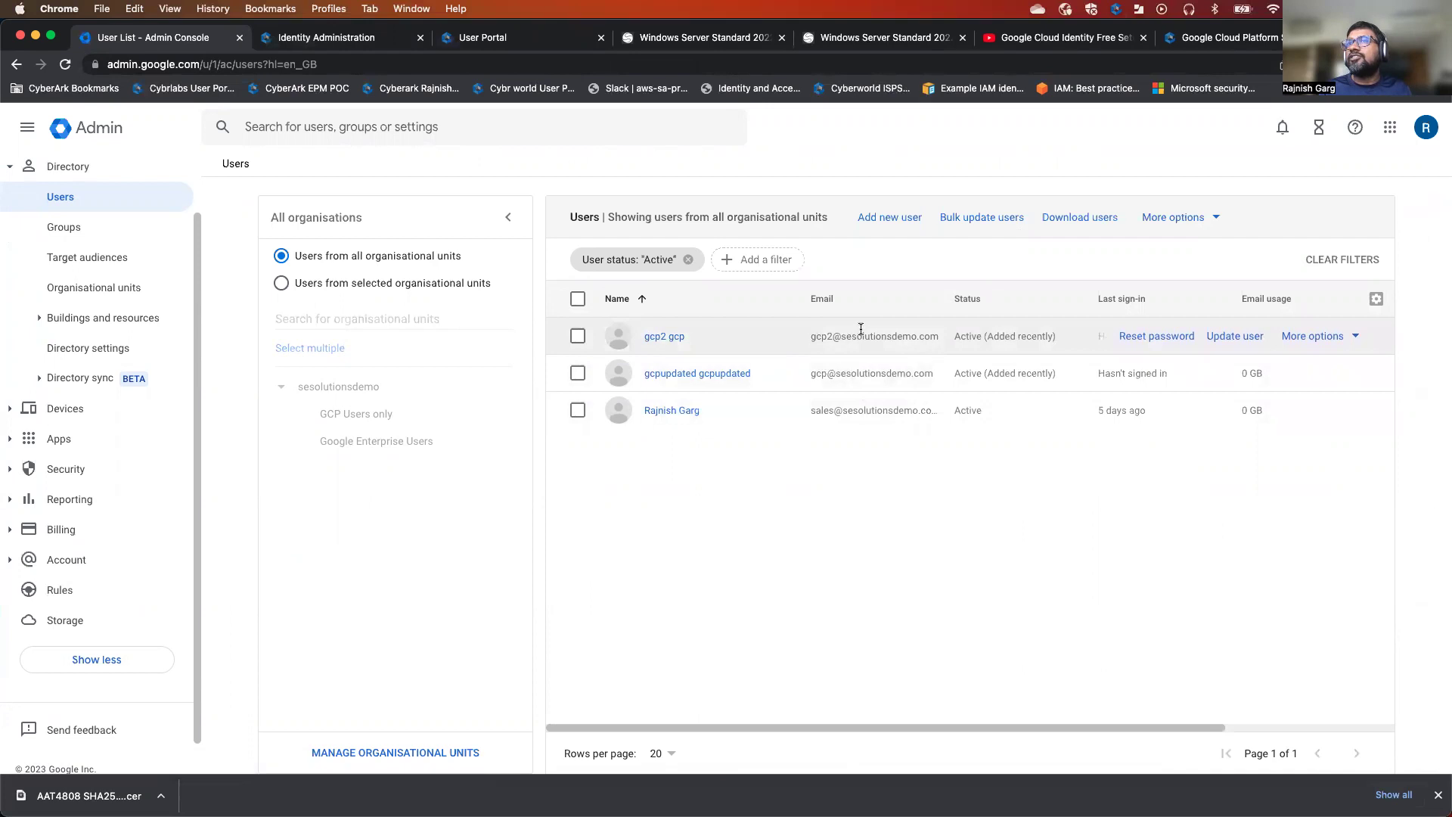
left_click(92, 228)
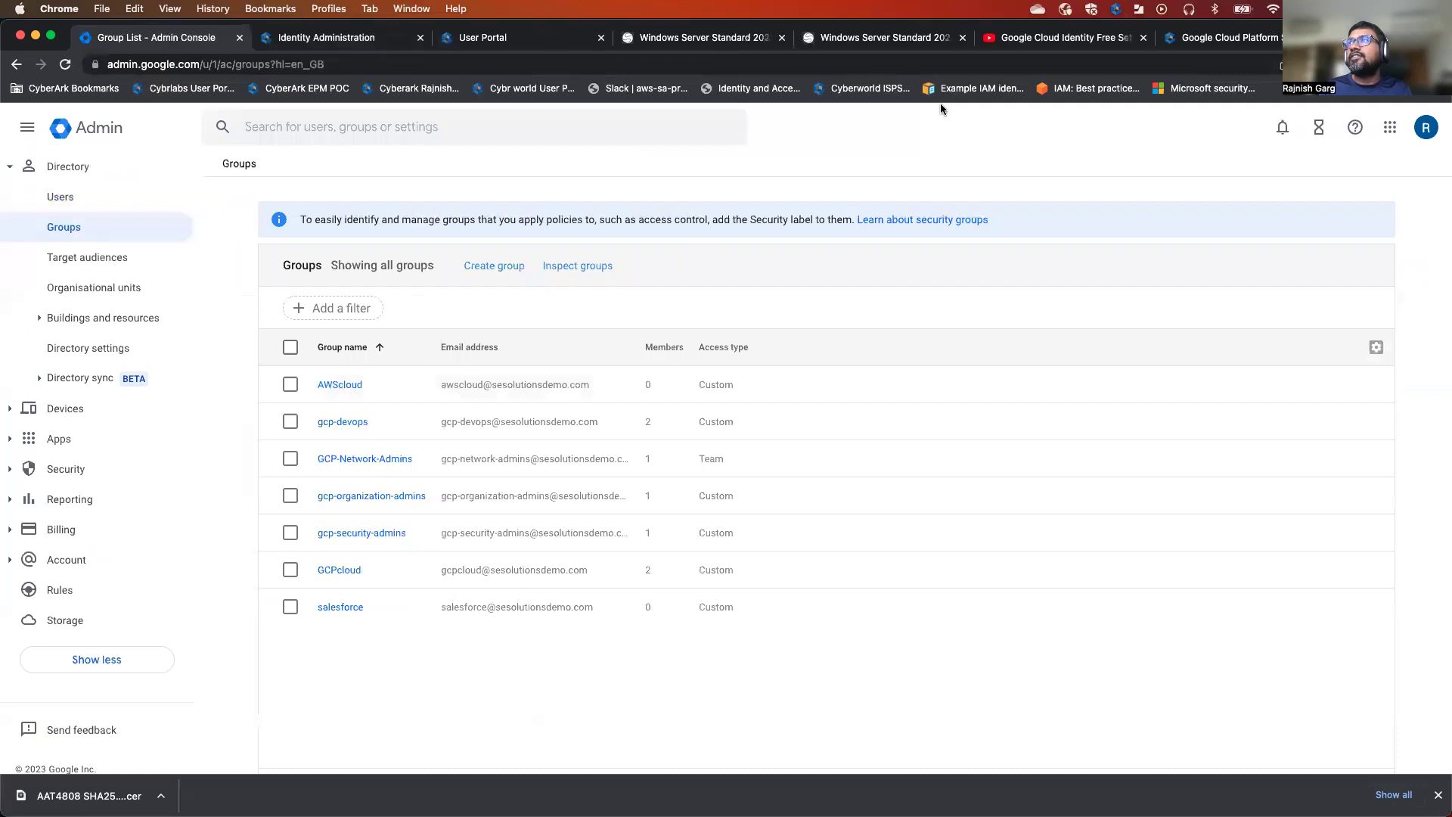
Switch to the Windows Server virtual machine, unlock it with the Administrator account password, and dismiss the browser's download bar.
left_click(926, 38)
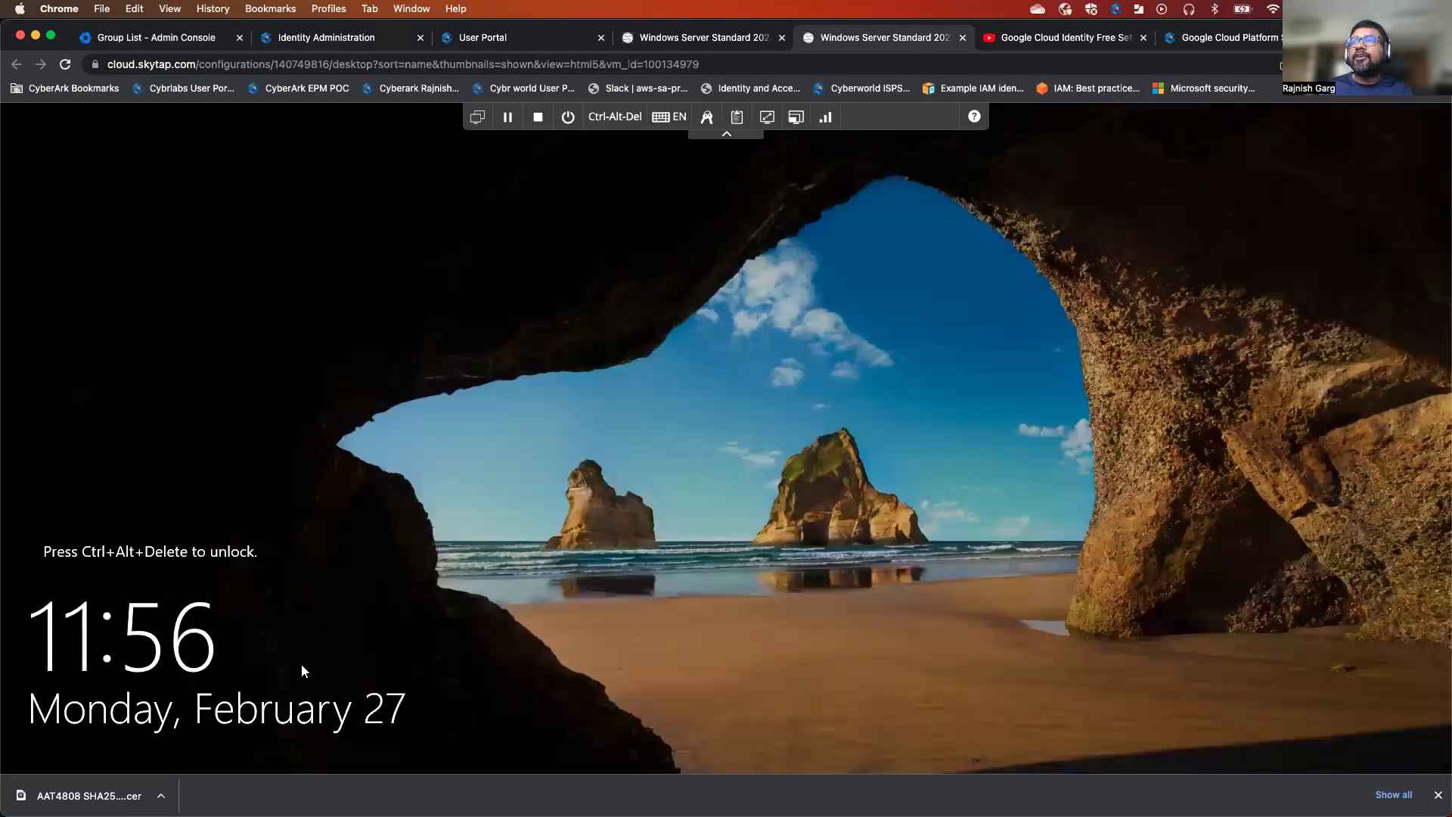
left_click(615, 117)
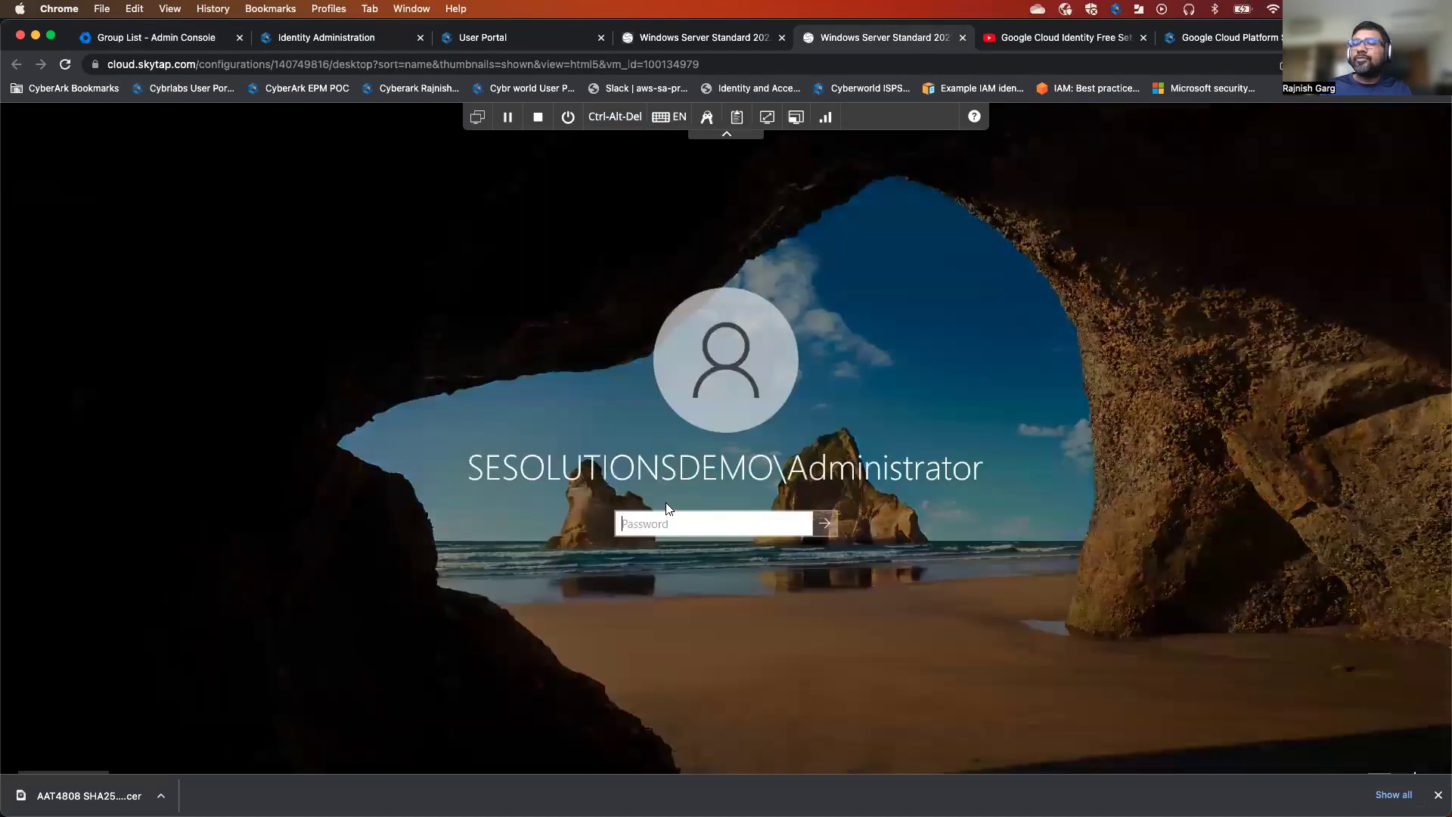
type("•")
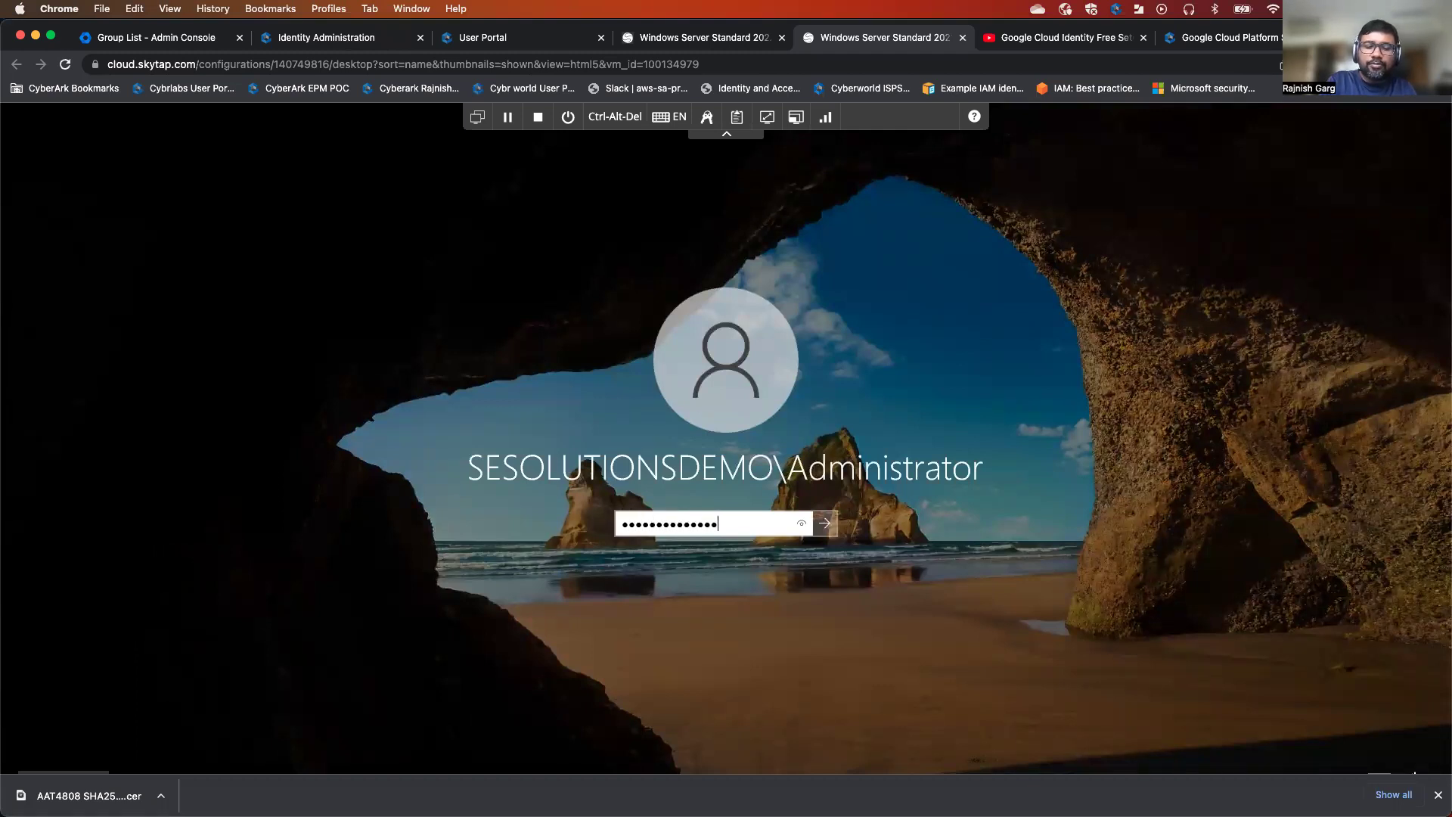
type("•••••••••••••••")
key("Return")
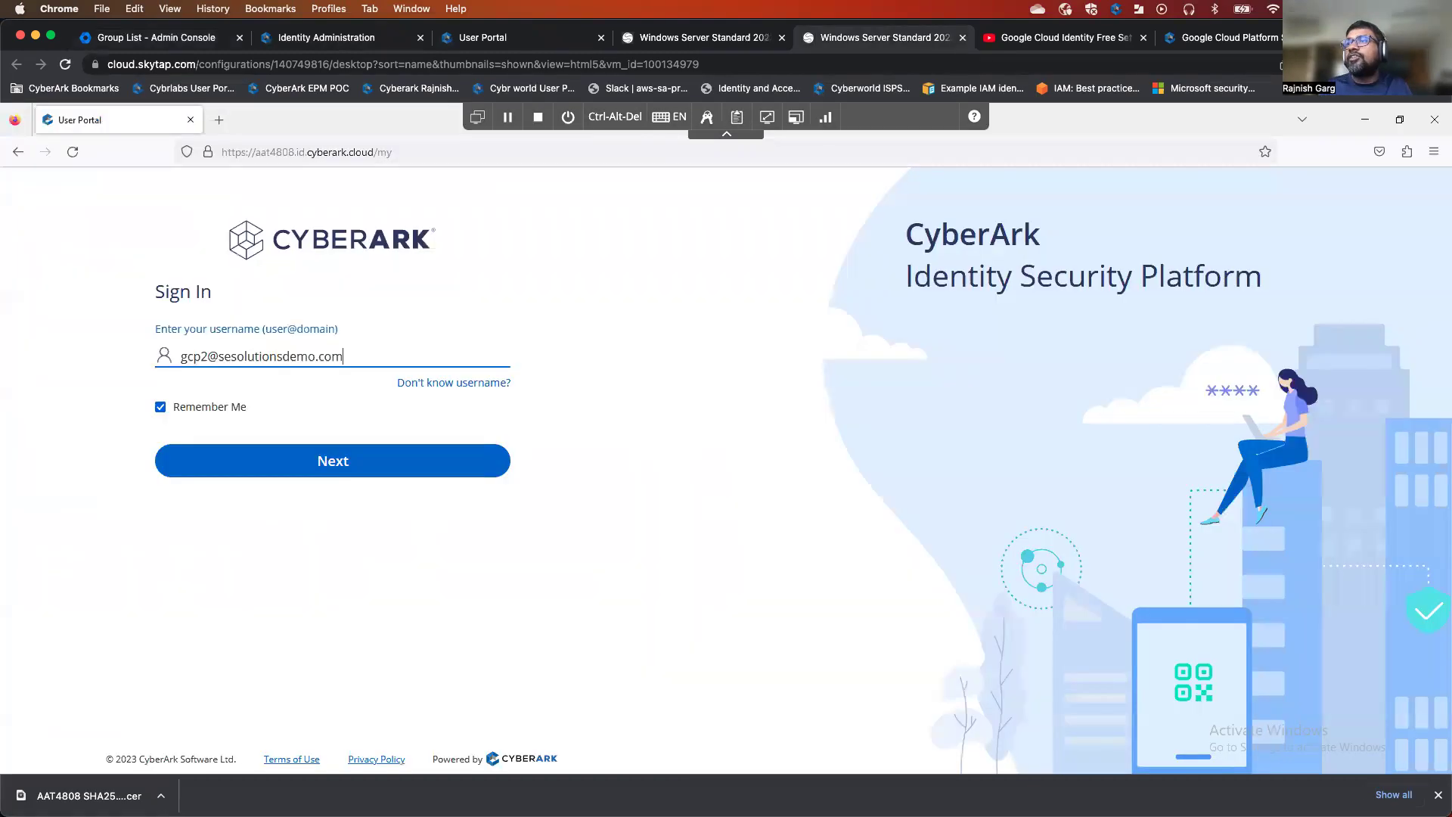
left_click(1438, 796)
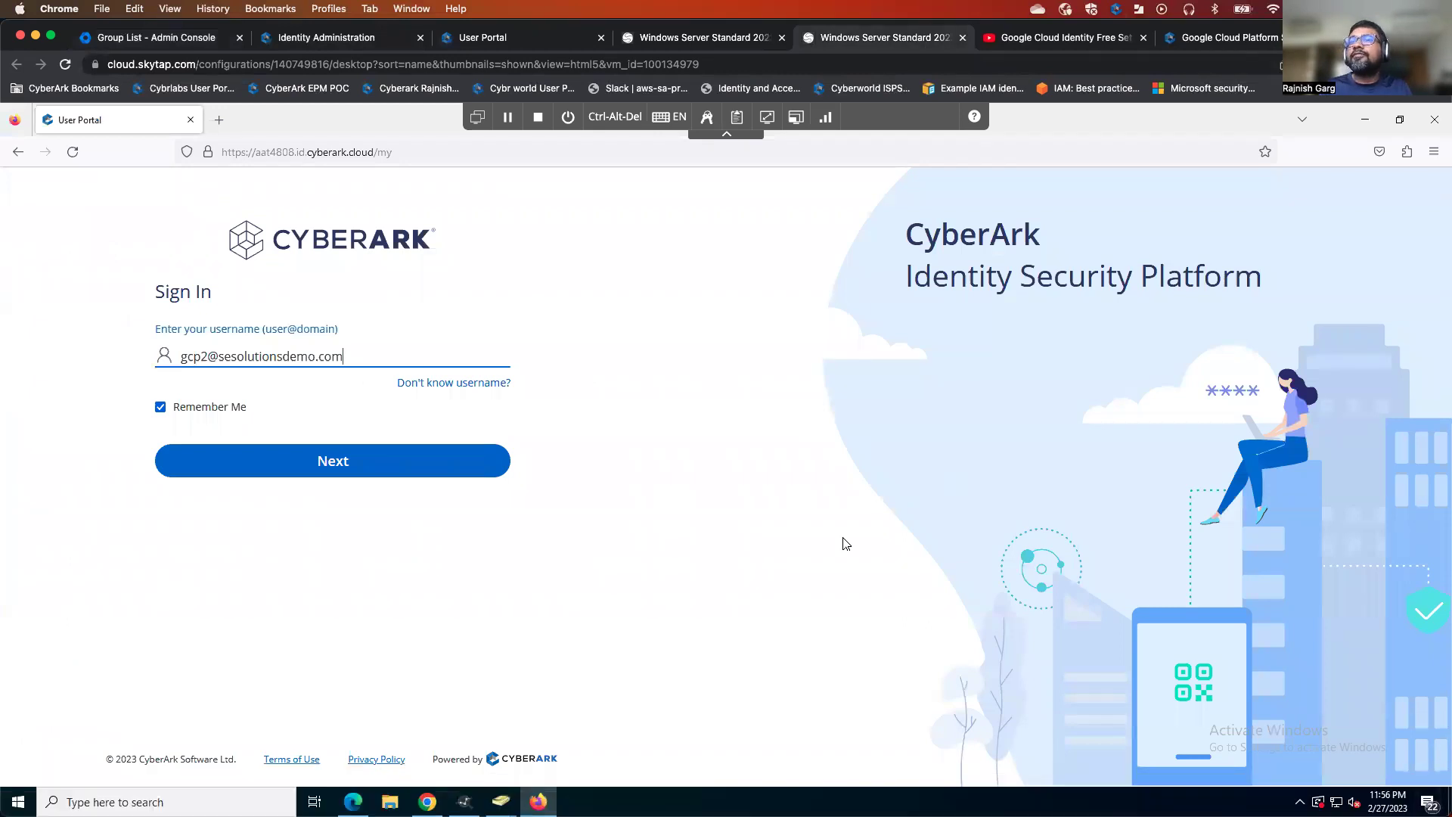
Look up the AWScloud, GCPcloud and salesforce groups in Active Directory Users and Computers, and minimize the window.
left_click(501, 802)
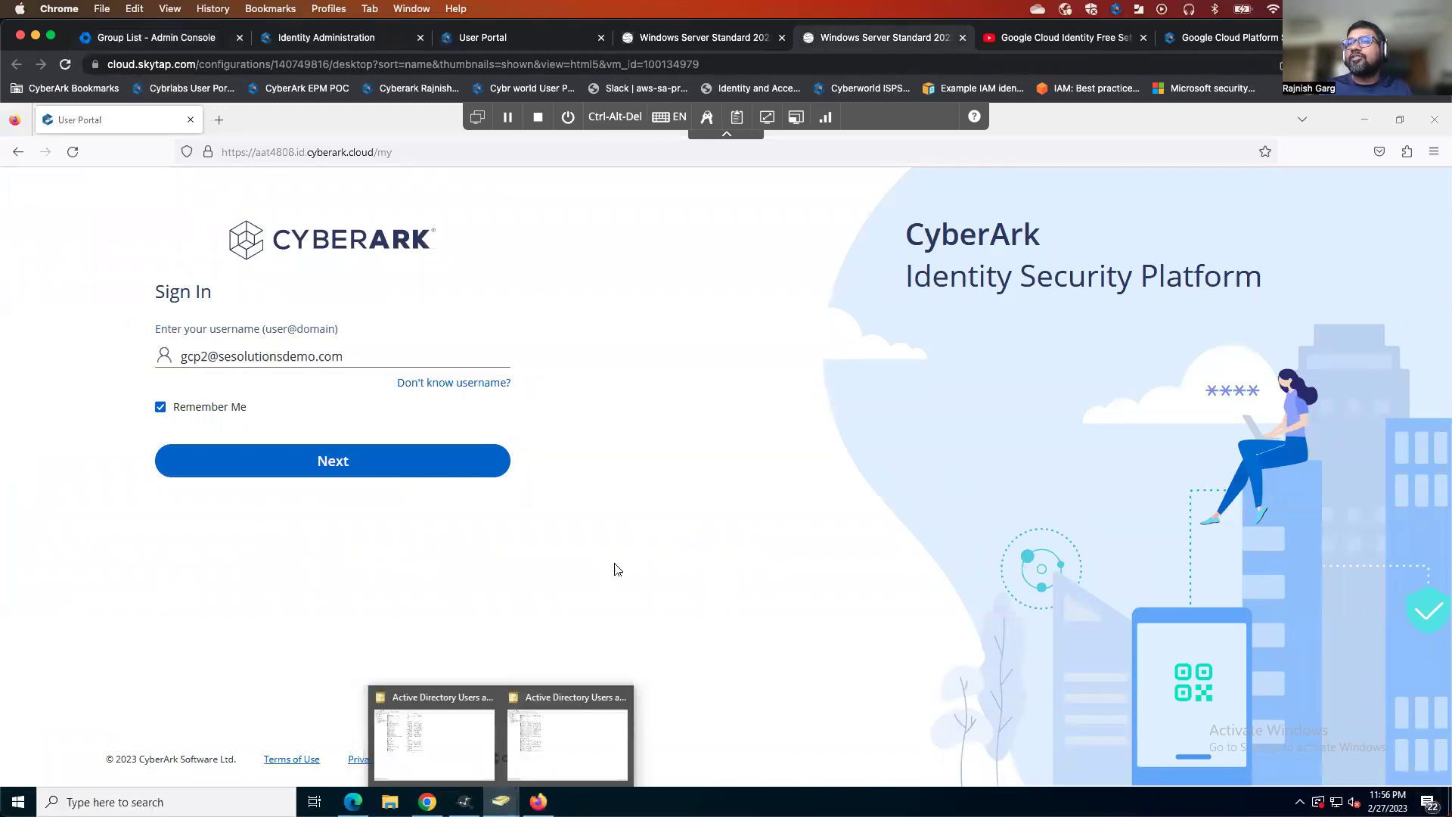
left_click(463, 728)
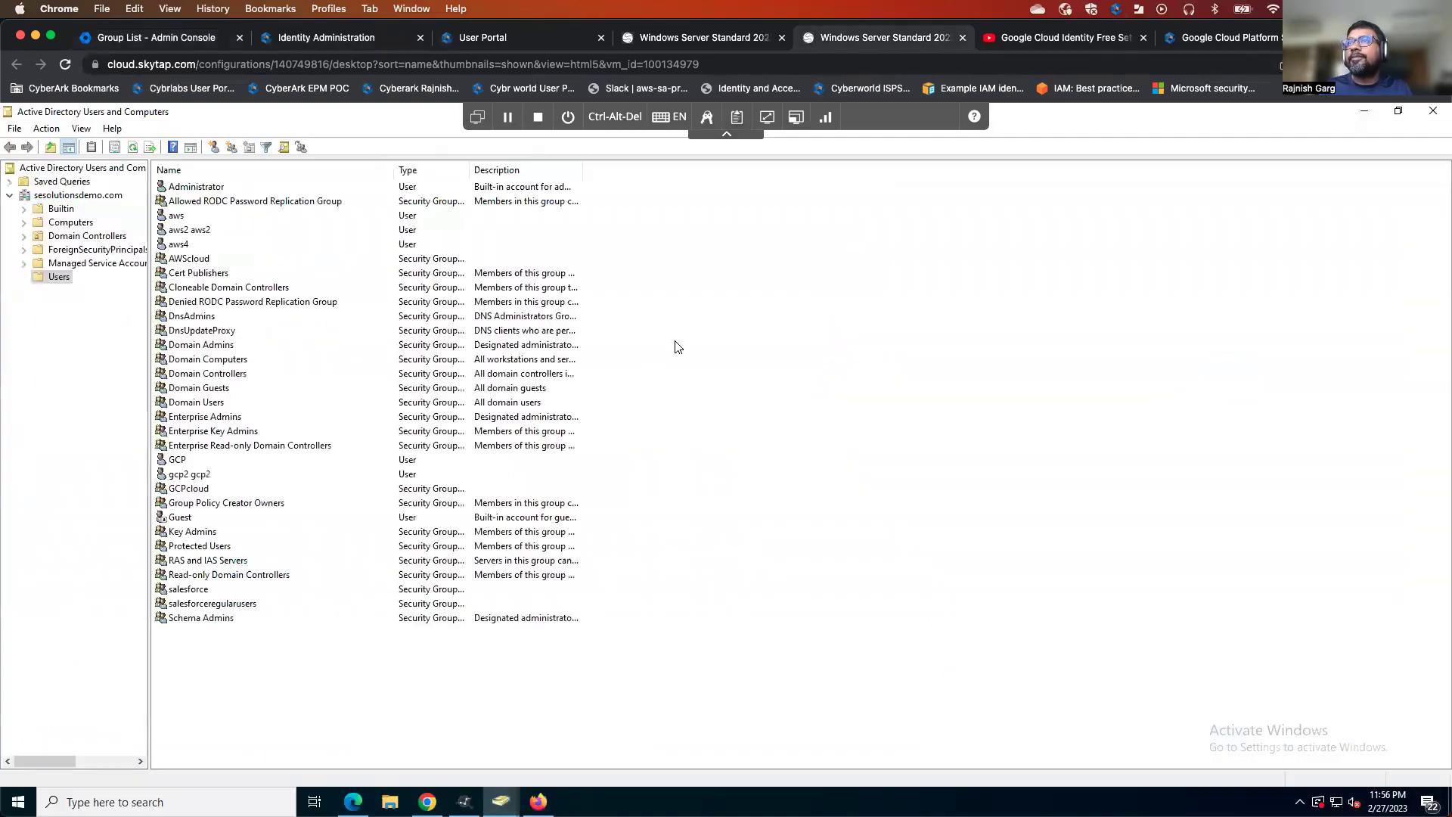
left_click(225, 261)
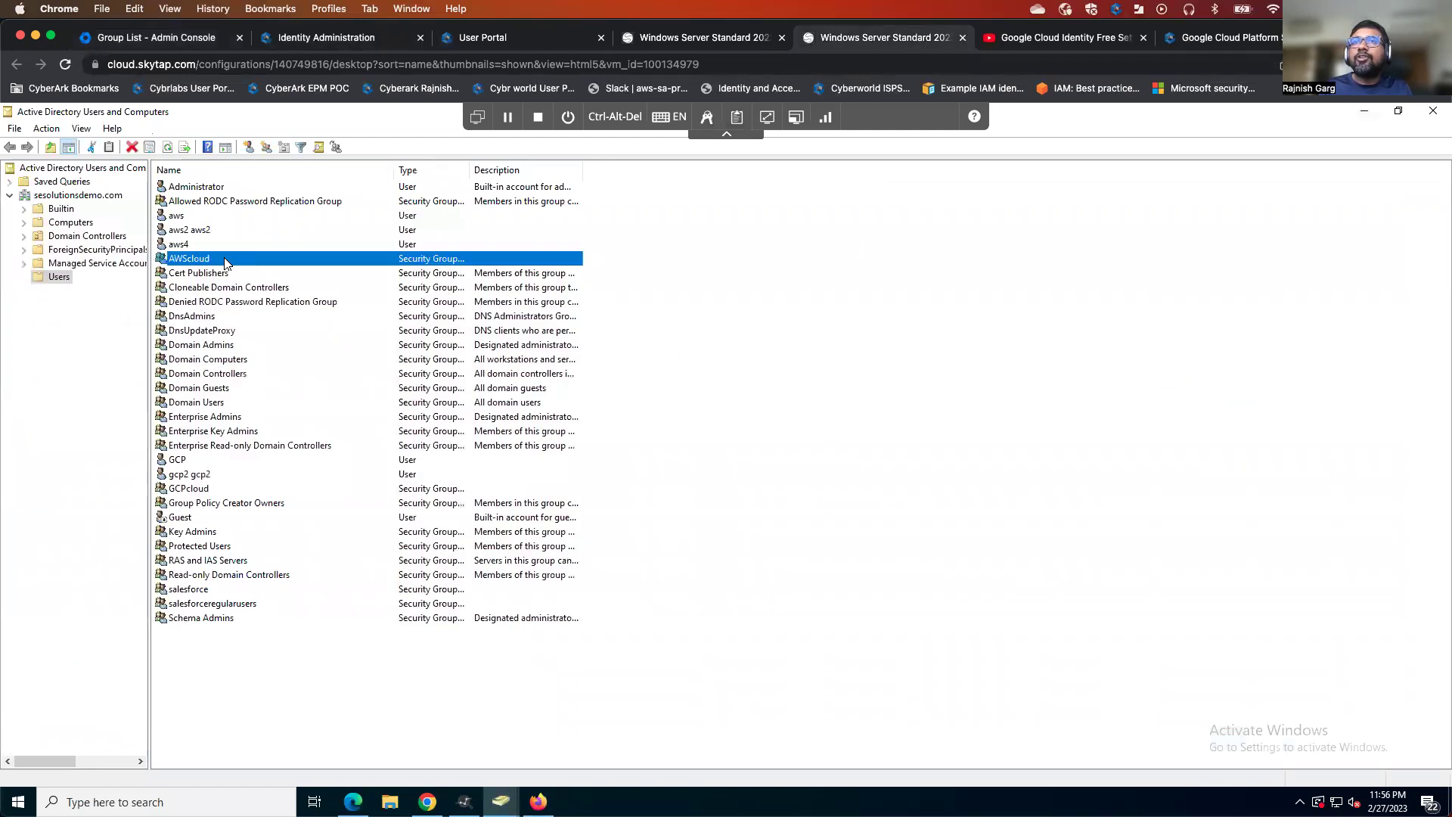
left_click(217, 492)
left_click(227, 590)
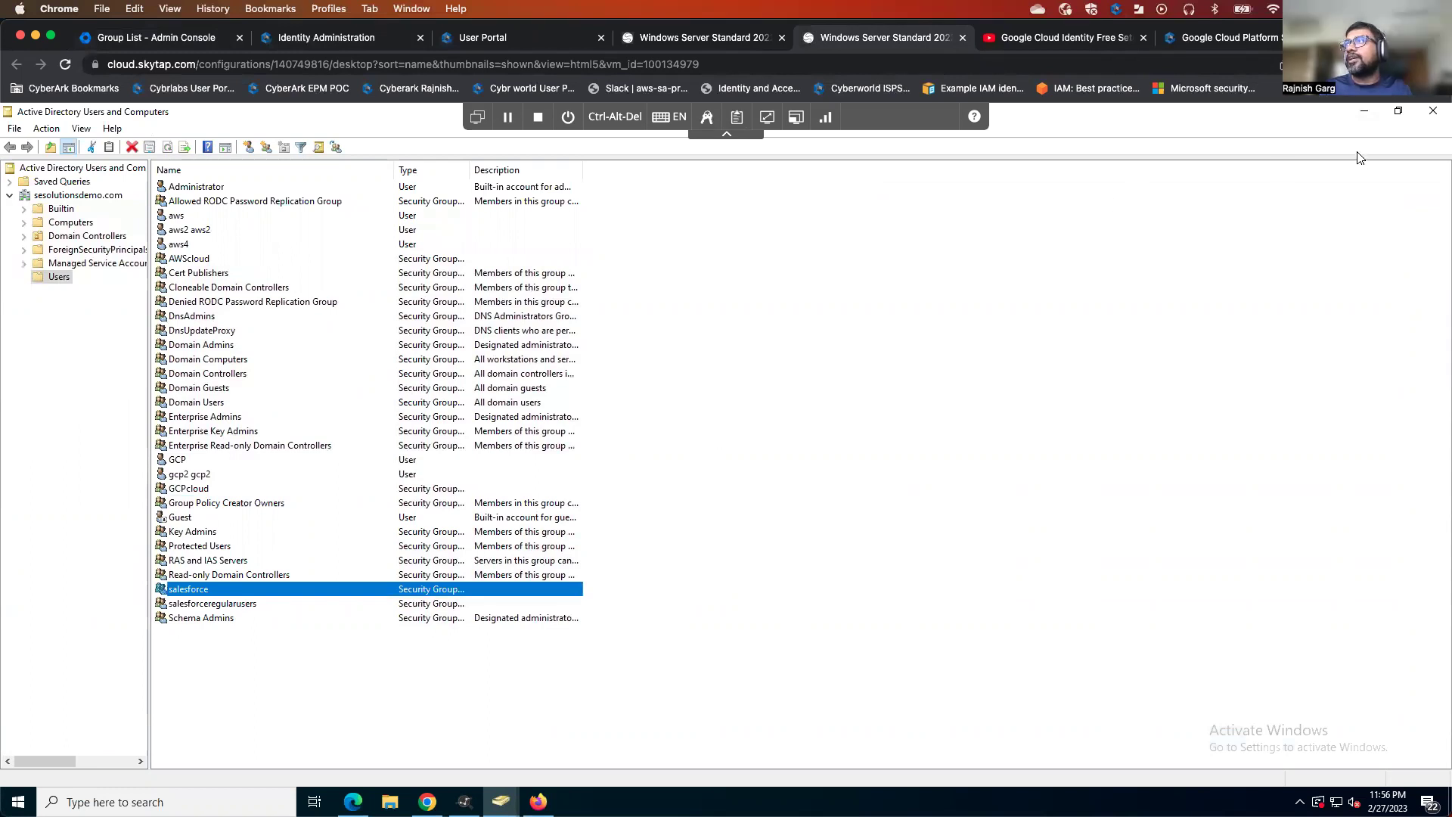
left_click(1364, 111)
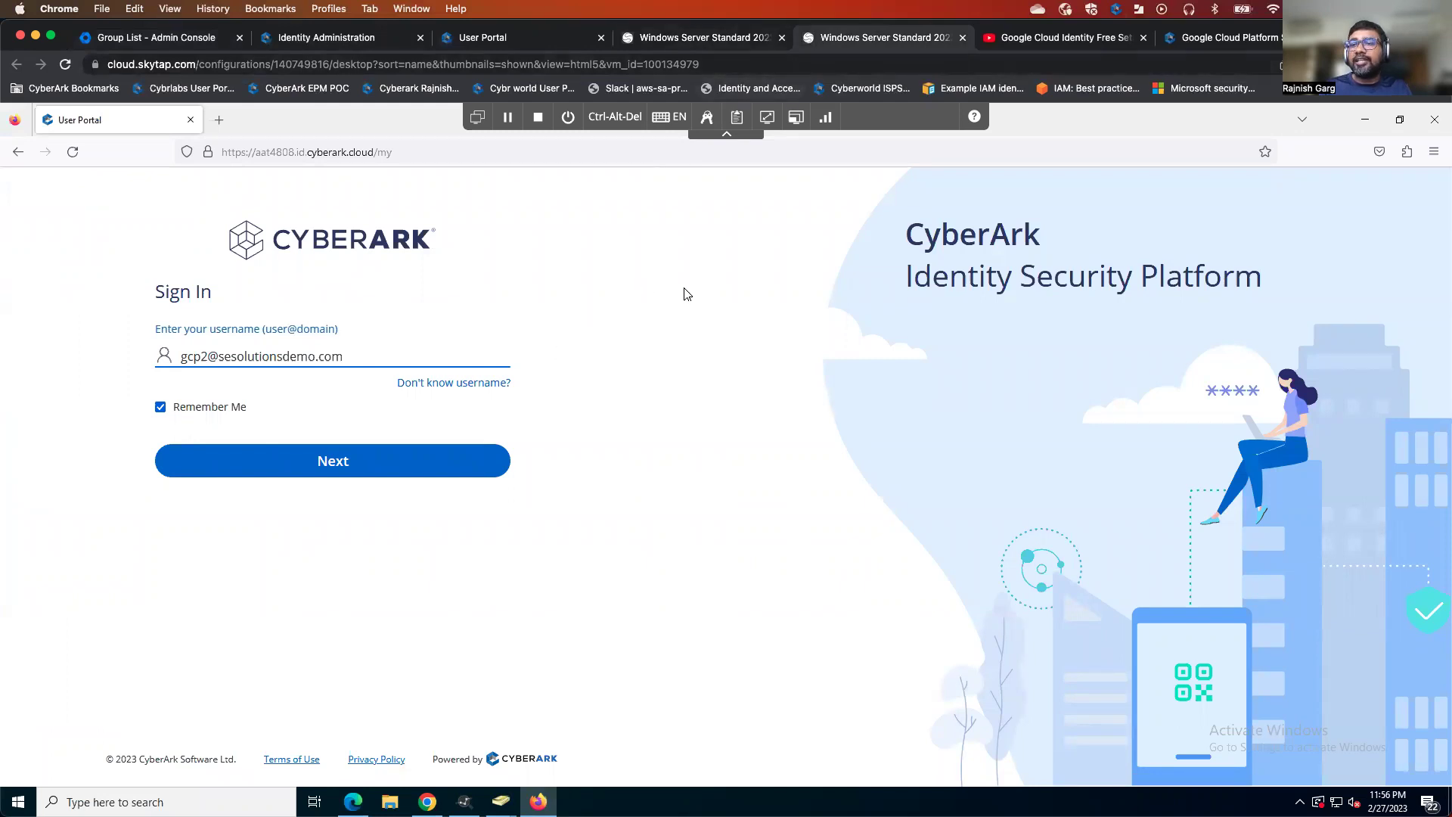
Sign in to the CyberArk User Portal as the prefilled gcp2 user with the account password, choosing to stay signed in.
left_click(657, 502)
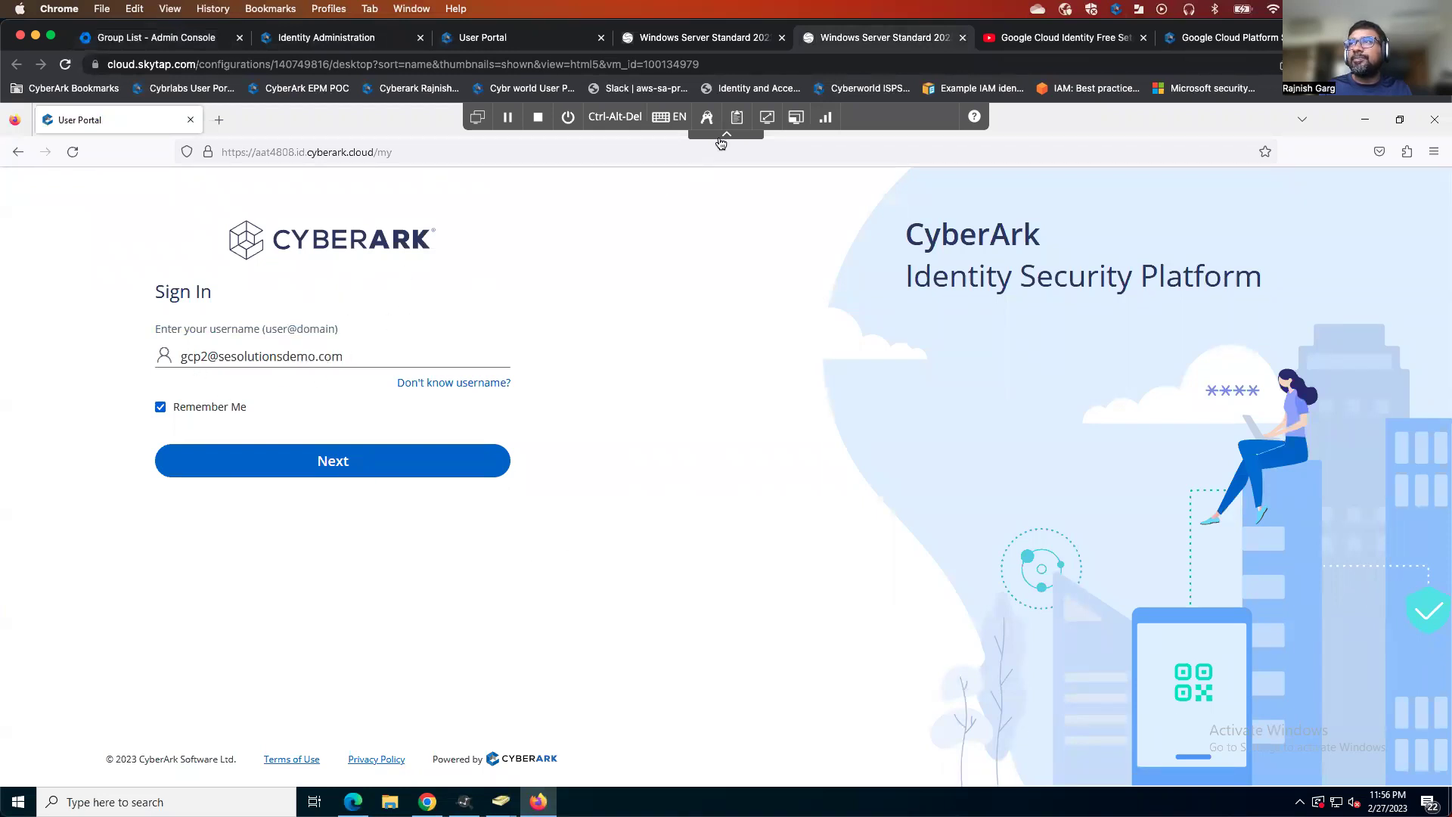
left_click(337, 467)
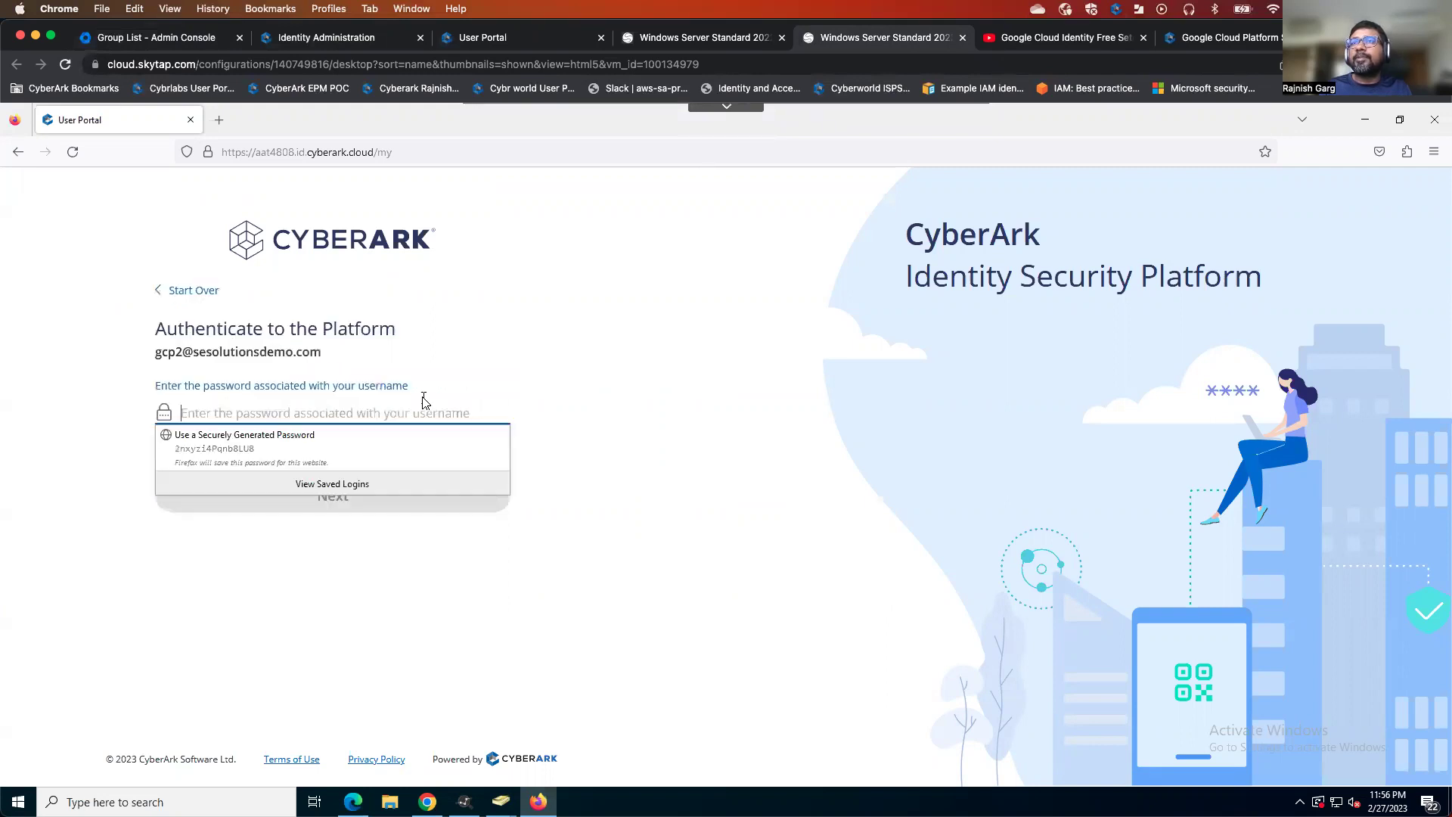
type("••••••••••••••••")
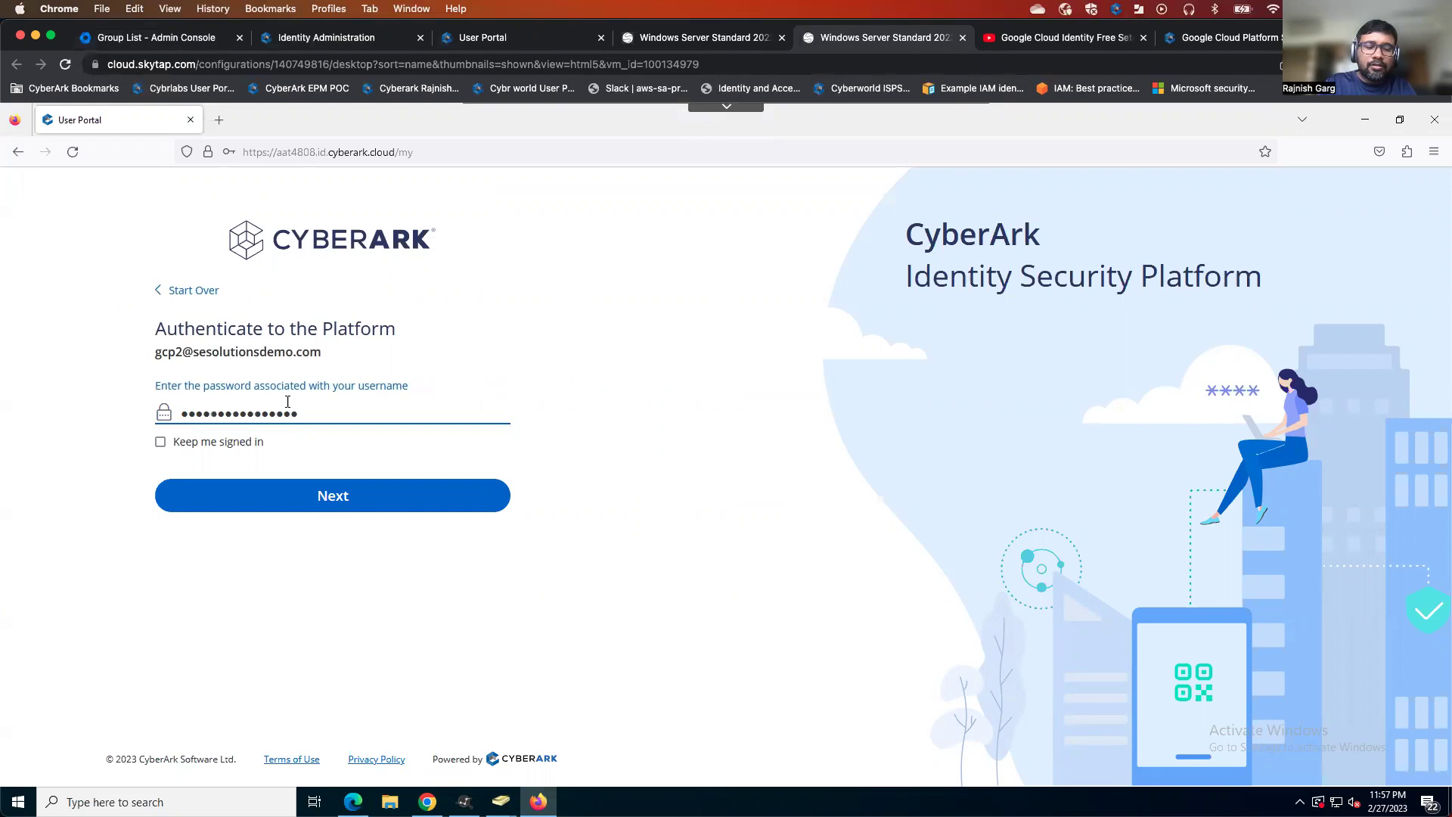
left_click(216, 443)
left_click(292, 499)
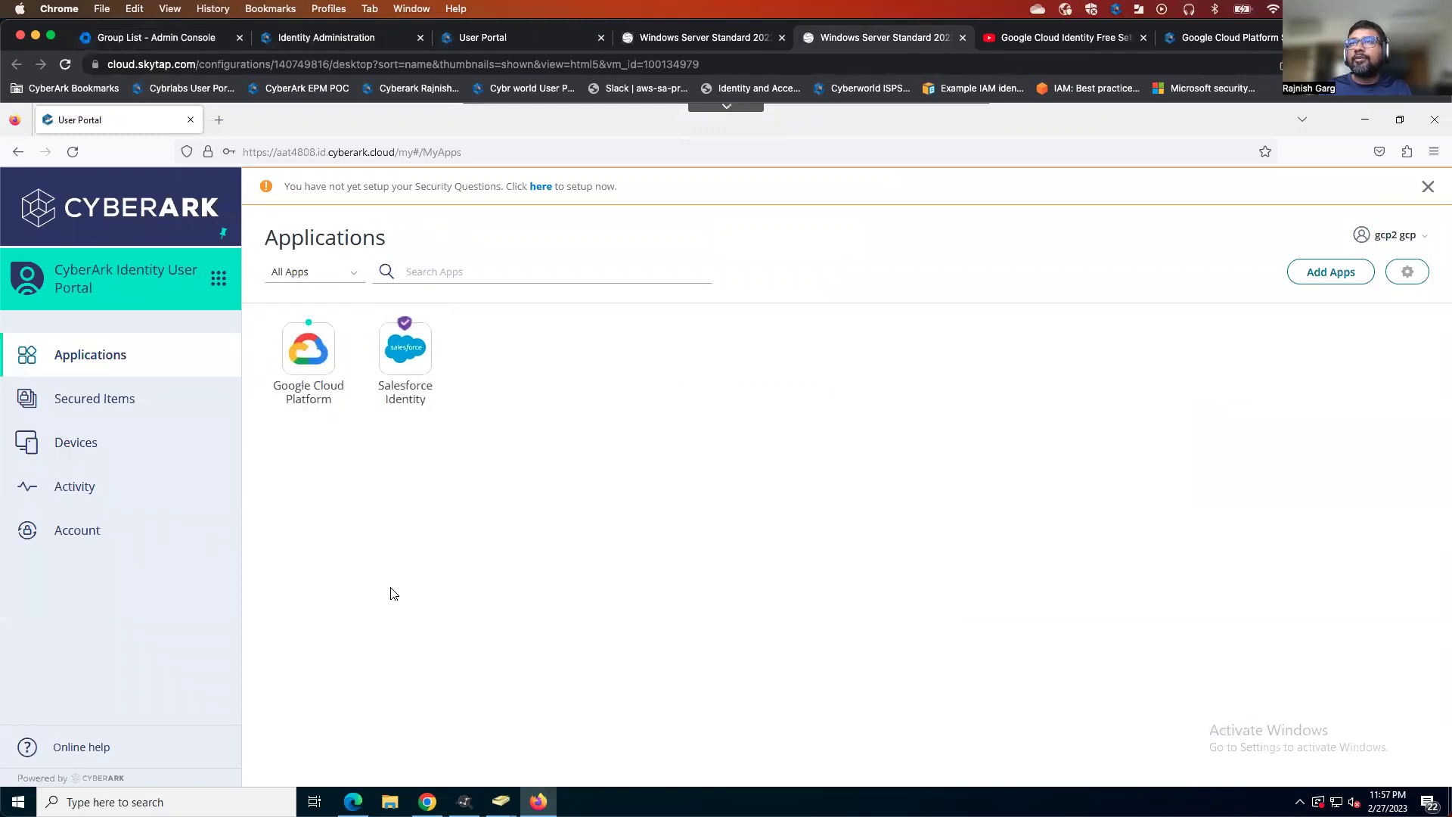
Launch the Google Cloud Platform application from the portal and acknowledge Google's new account notice.
left_click(306, 366)
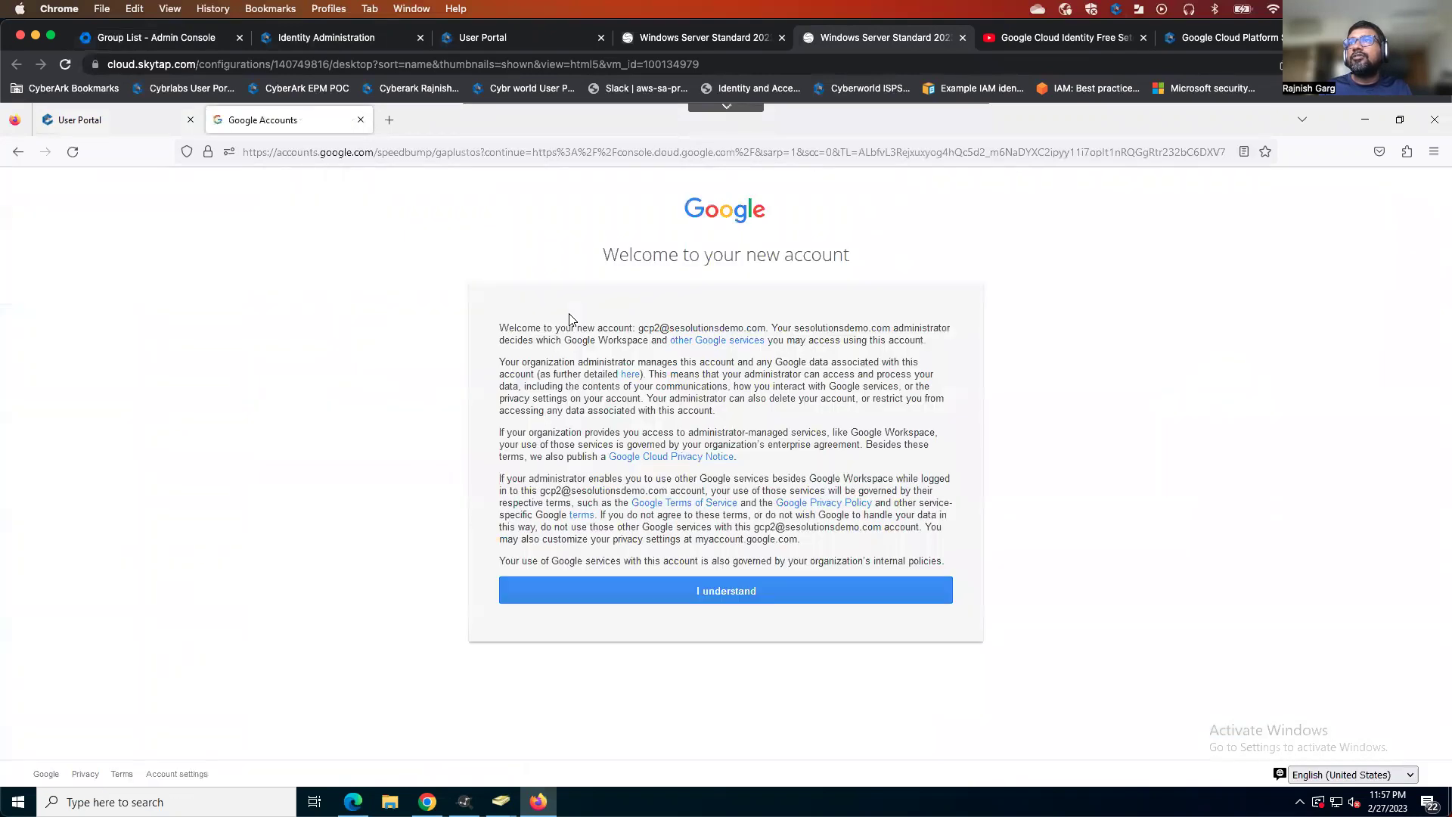
left_click(762, 592)
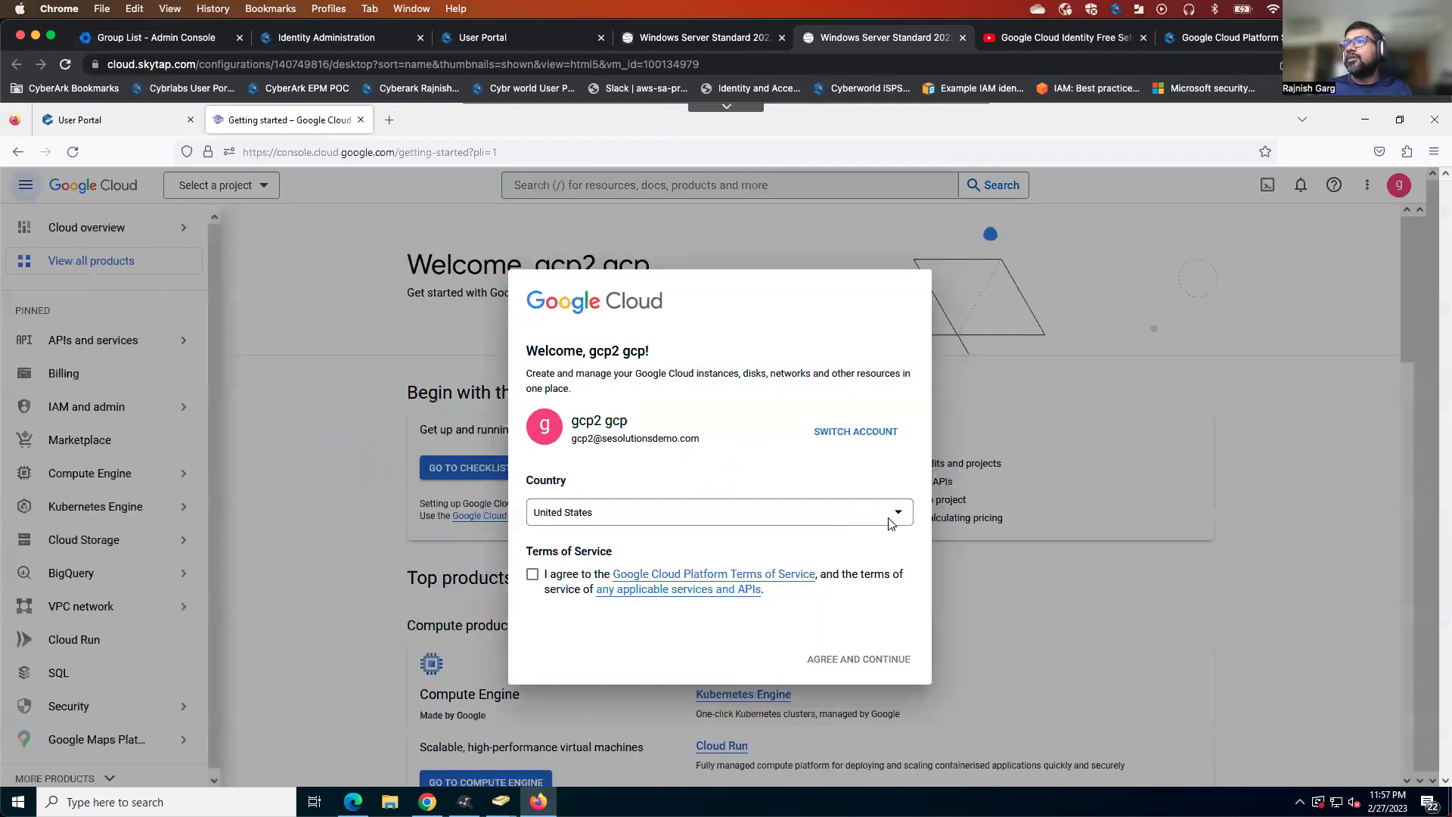
Agree to the Google Cloud Platform Terms of Service with United States as the country and continue to the console.
left_click(543, 576)
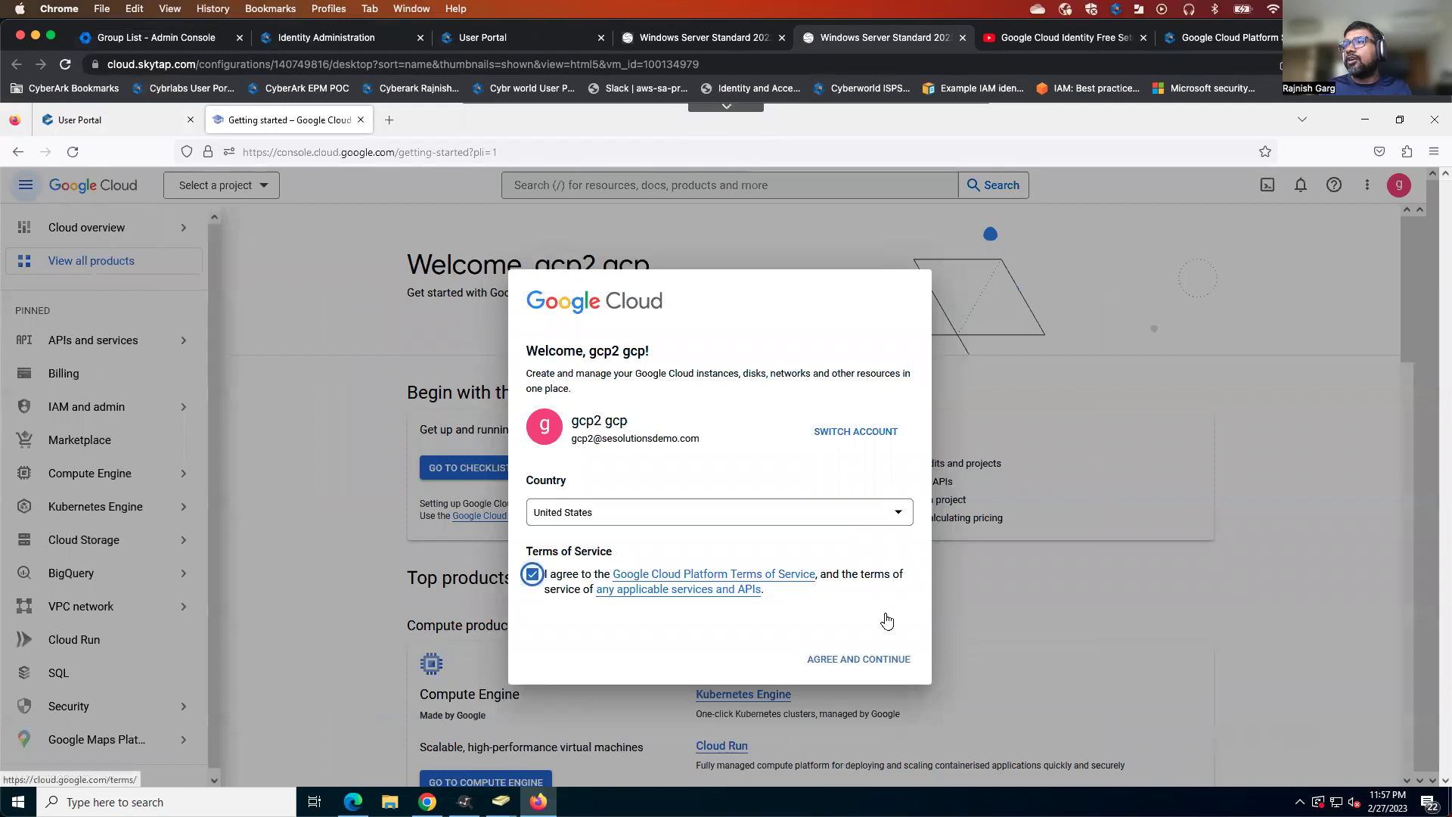
left_click(881, 660)
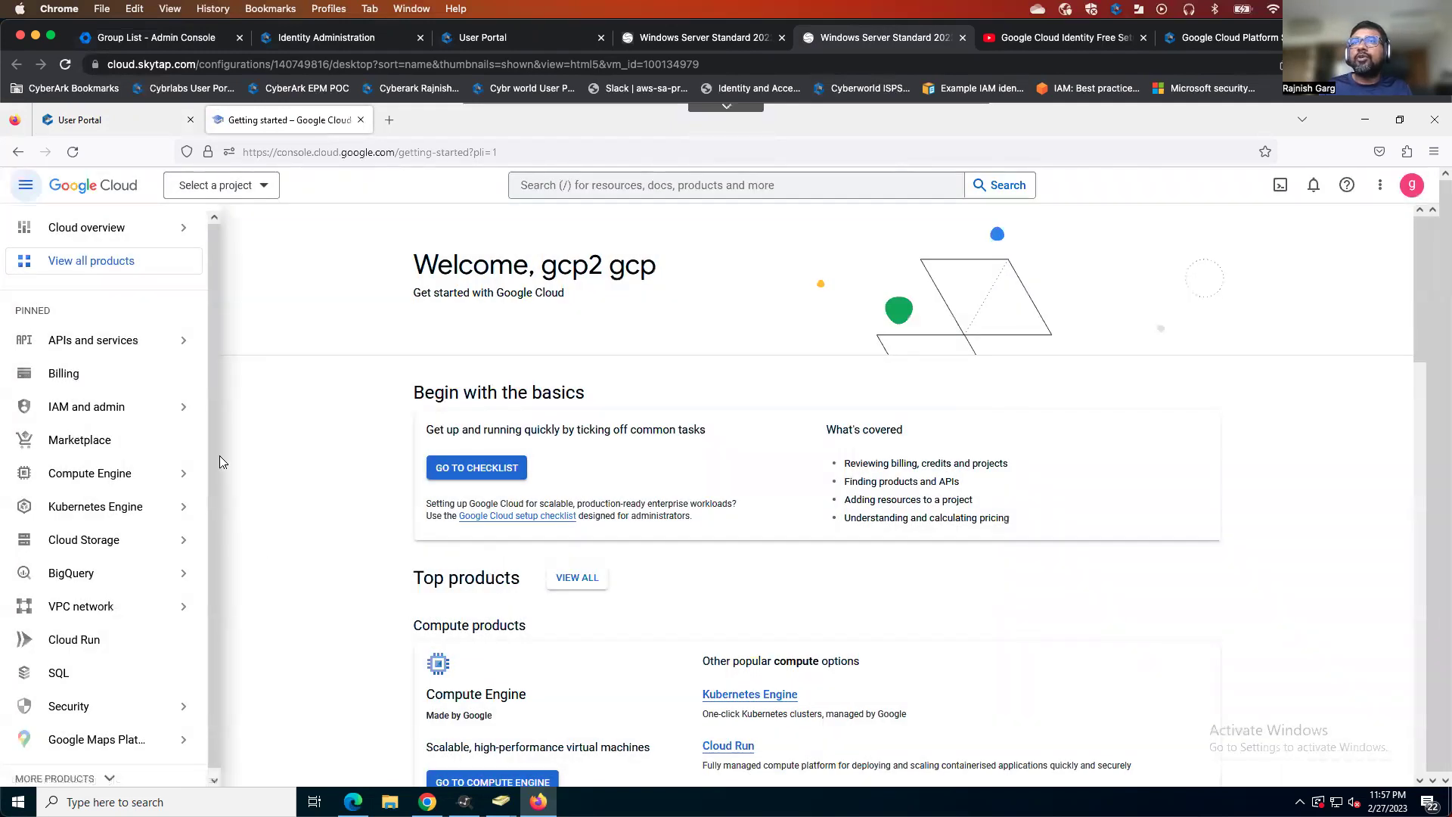
left_click_drag(210, 417, 212, 531)
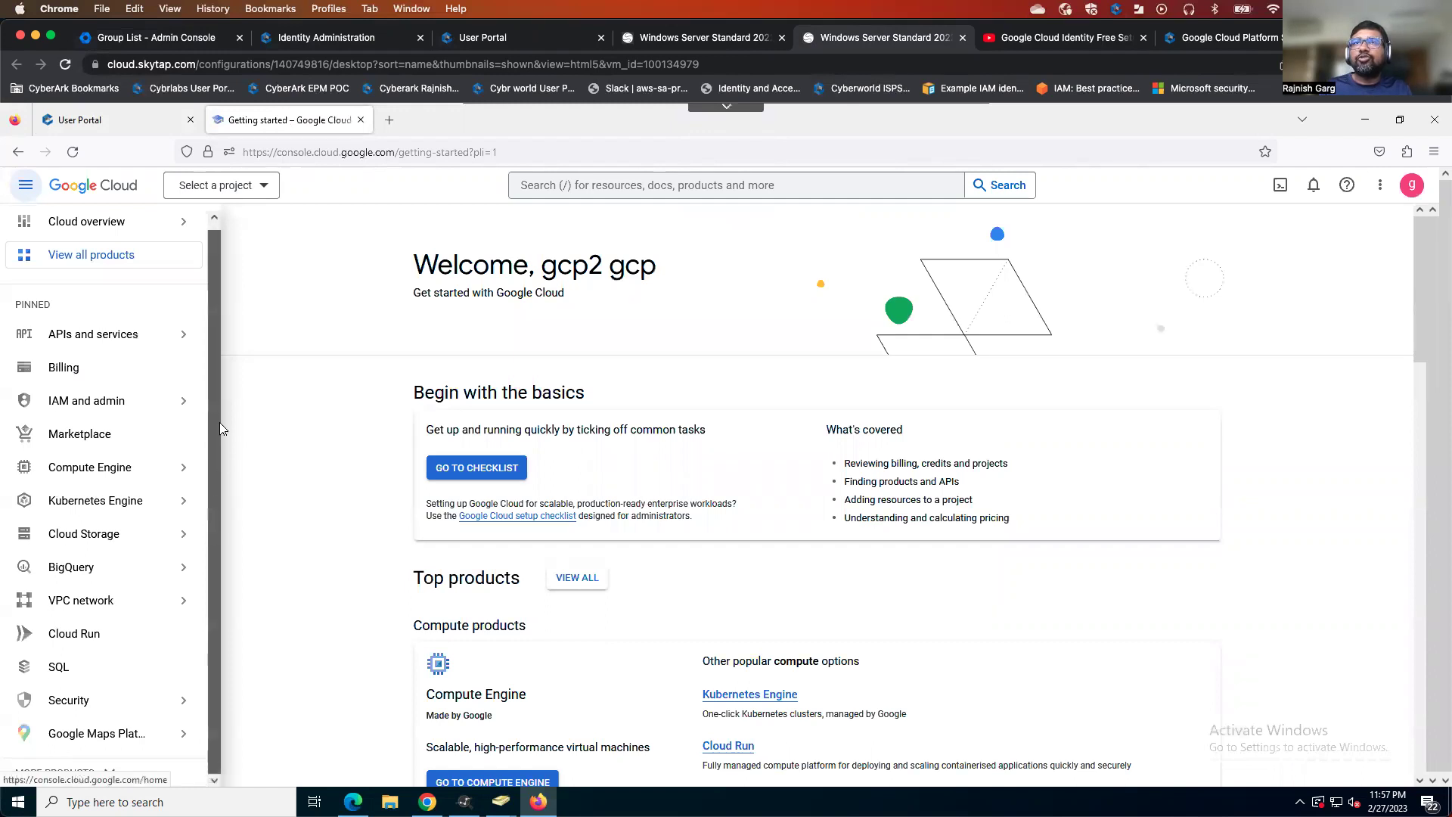
scroll(218, 393, "up", 1)
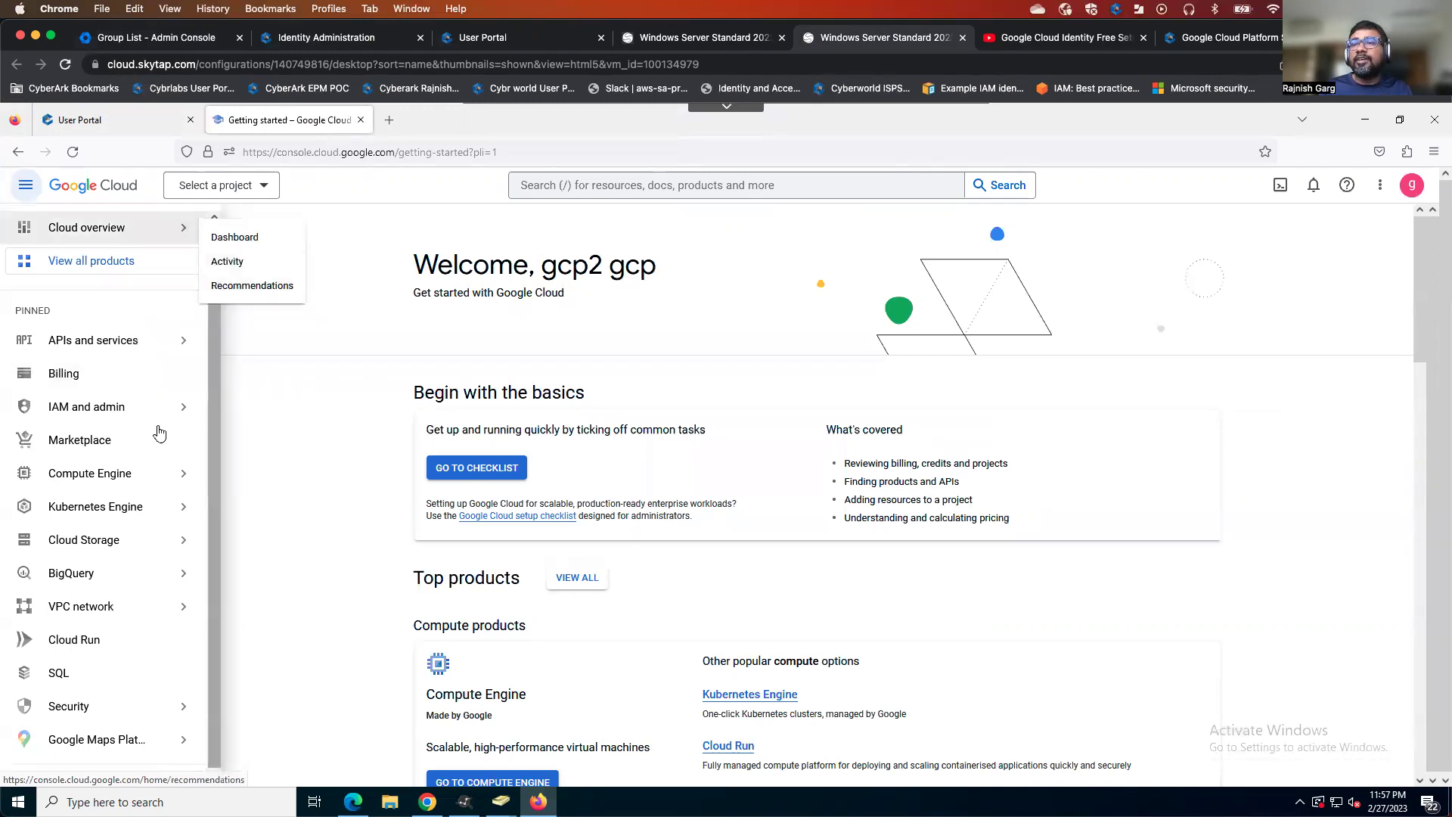
mouse_move(151, 340)
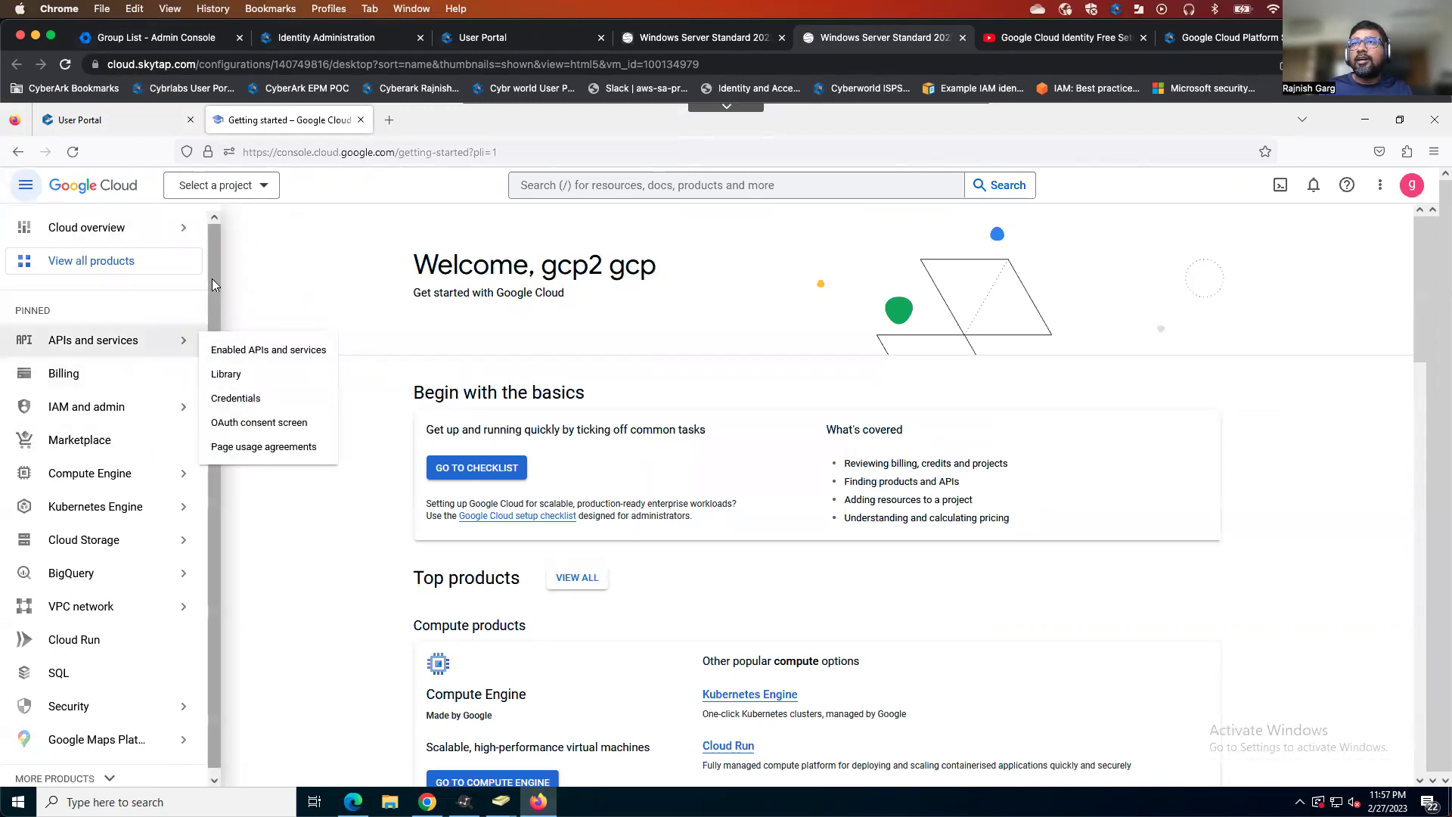
left_click_drag(214, 295, 213, 315)
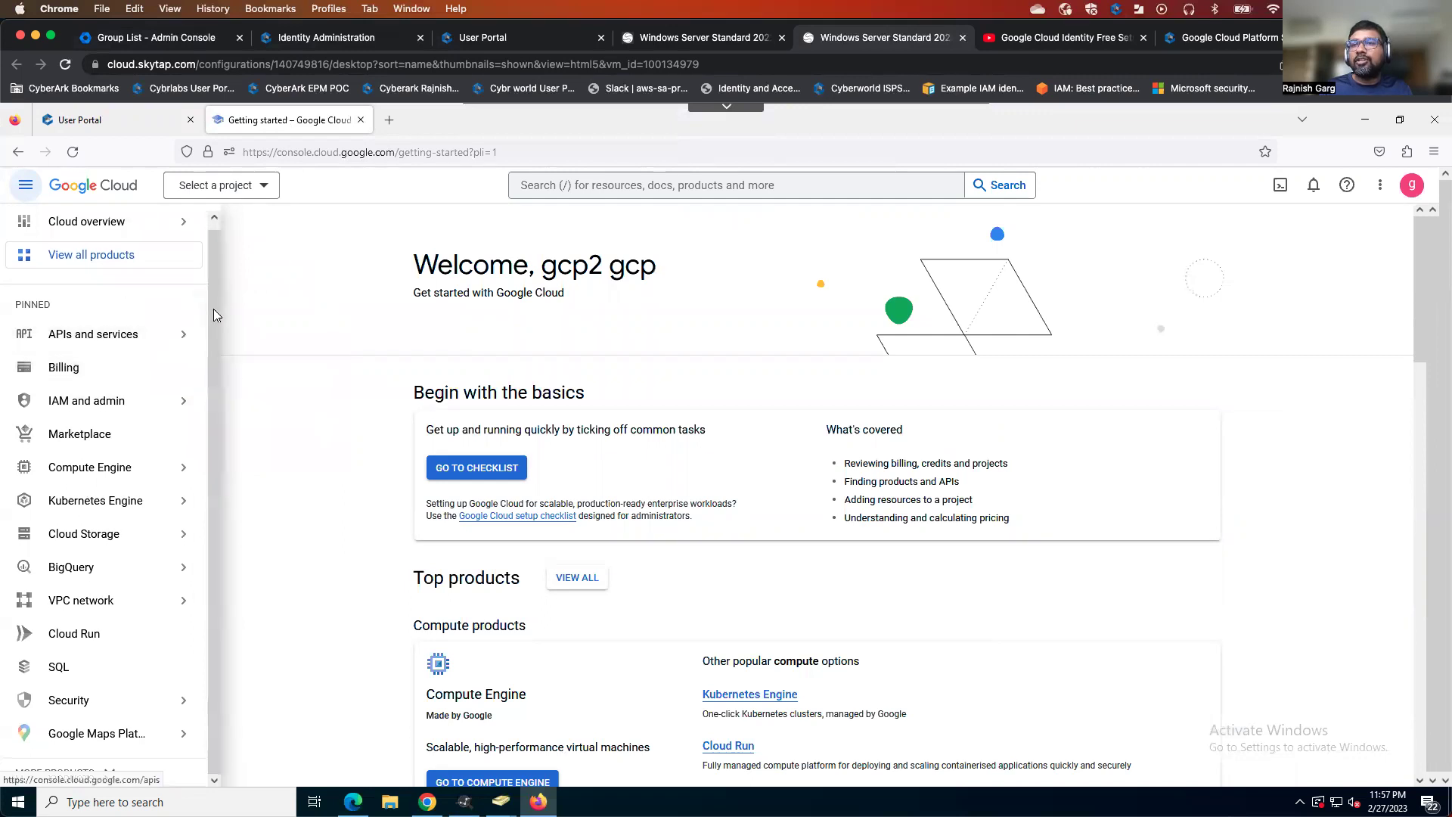